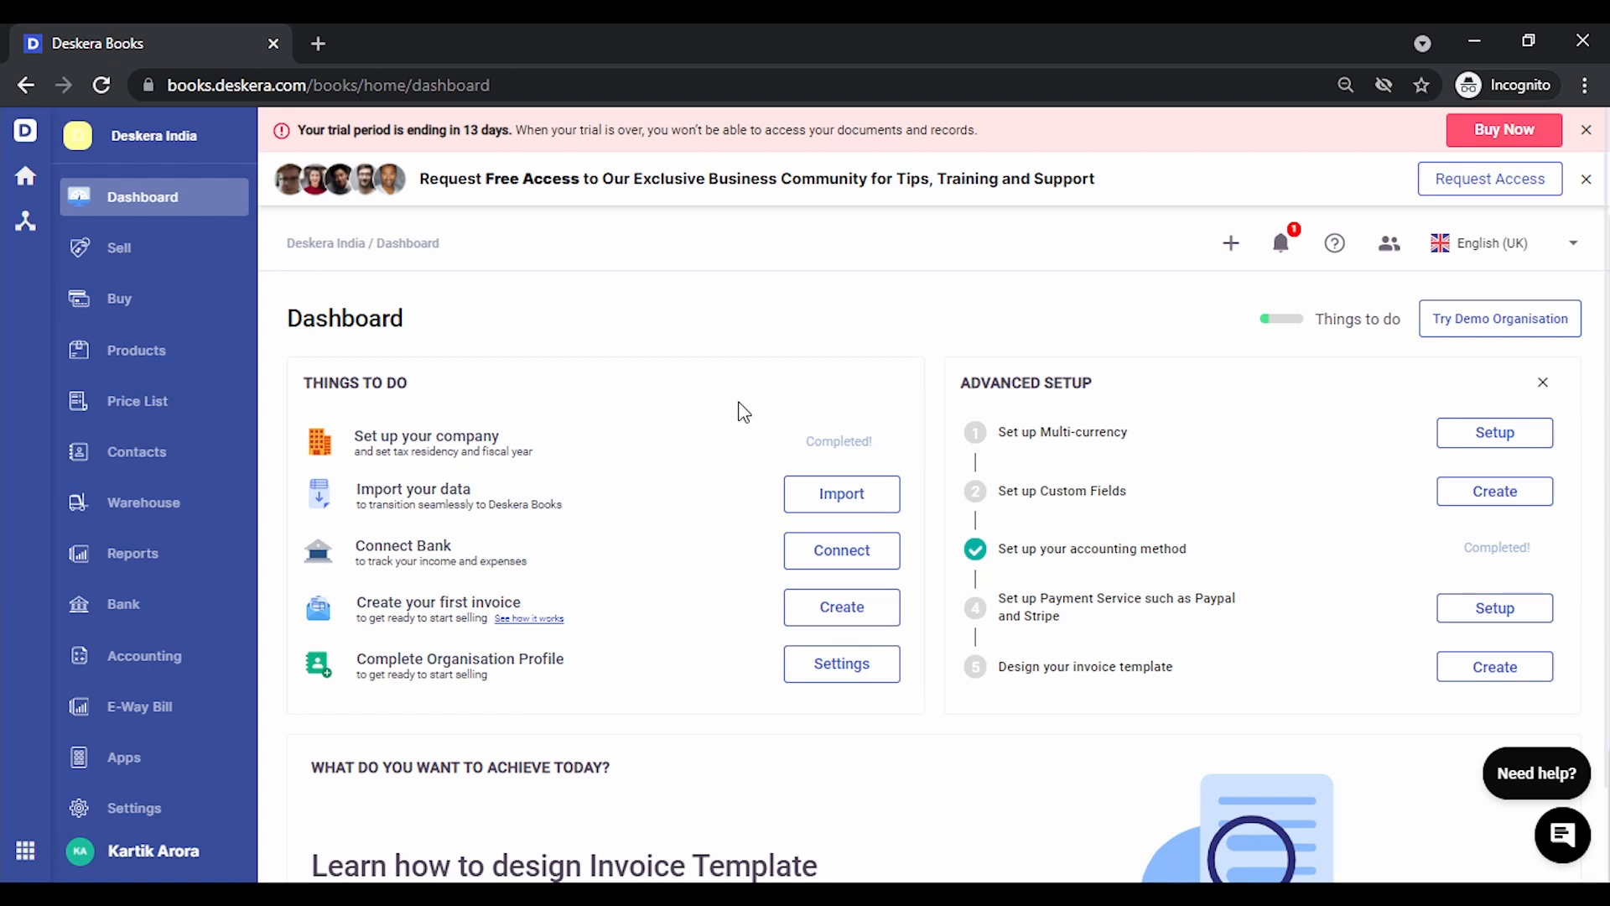
Open the Chart of Accounts under Accounting and start a new account of type Expenses
{"action": "left_click", "coordinate": [175, 662]}
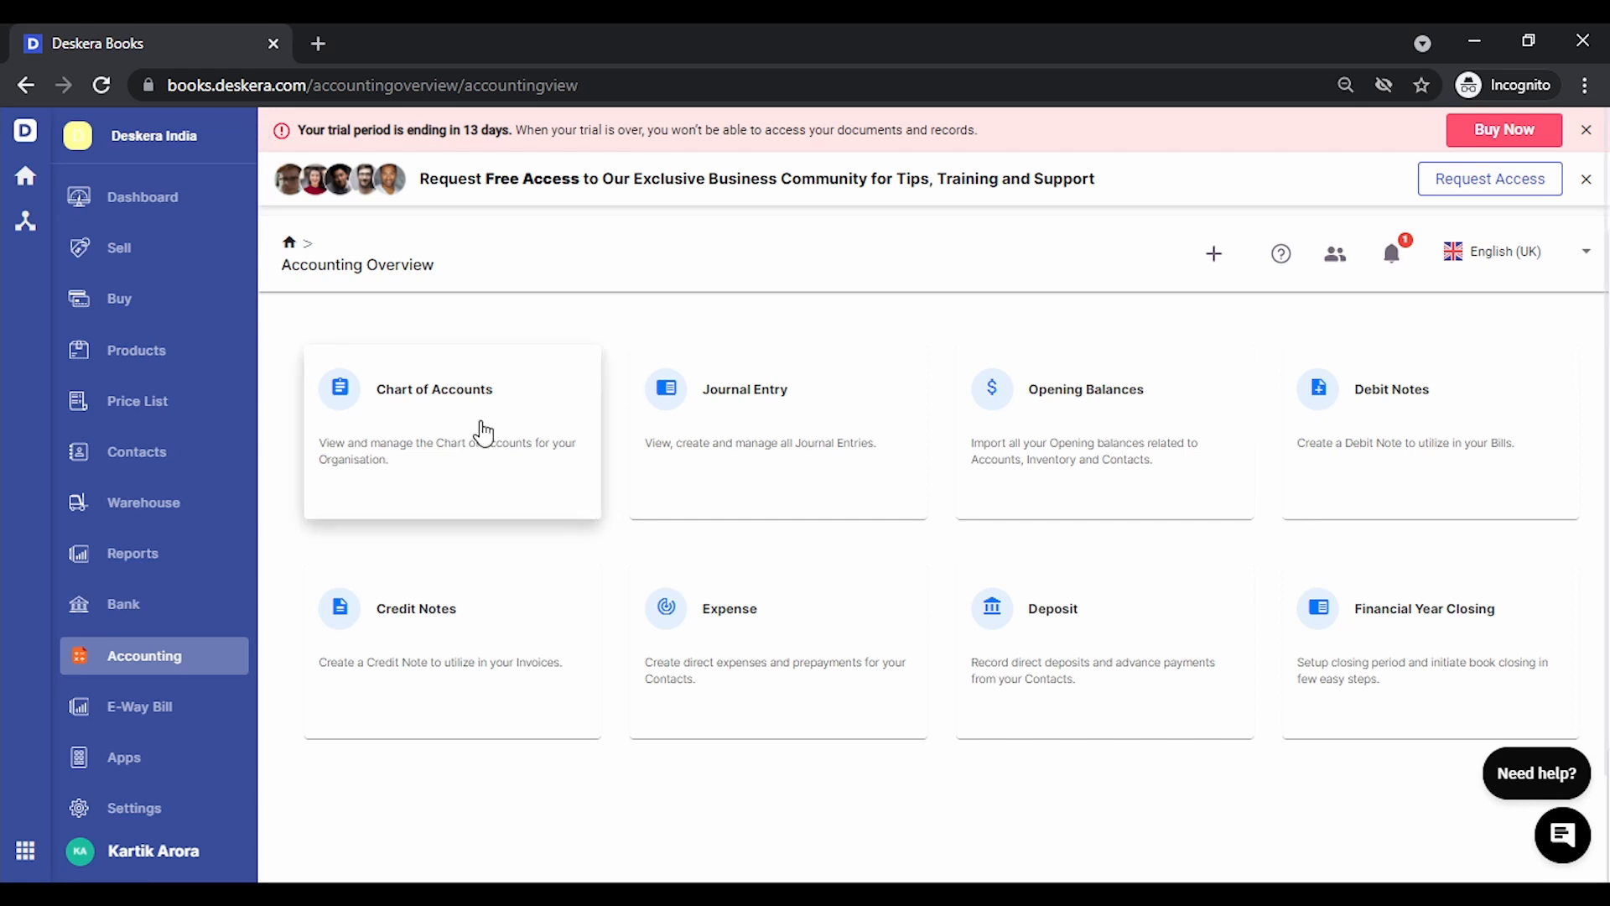
{"action": "left_click", "coordinate": [484, 434]}
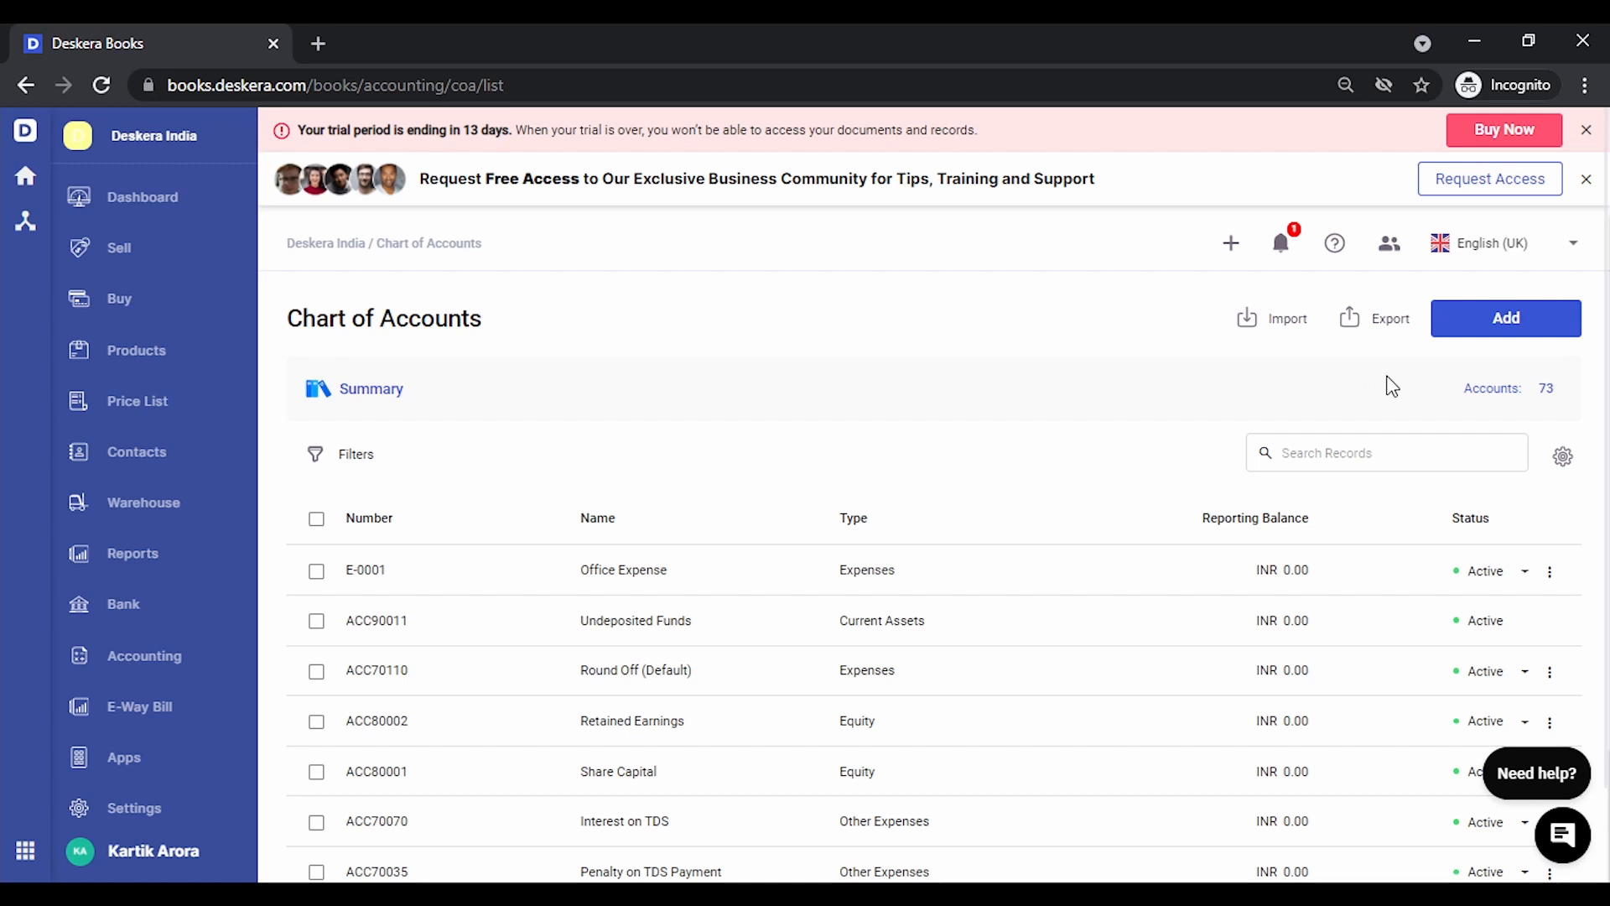
{"action": "left_click", "coordinate": [1481, 327]}
{"action": "left_click", "coordinate": [580, 442]}
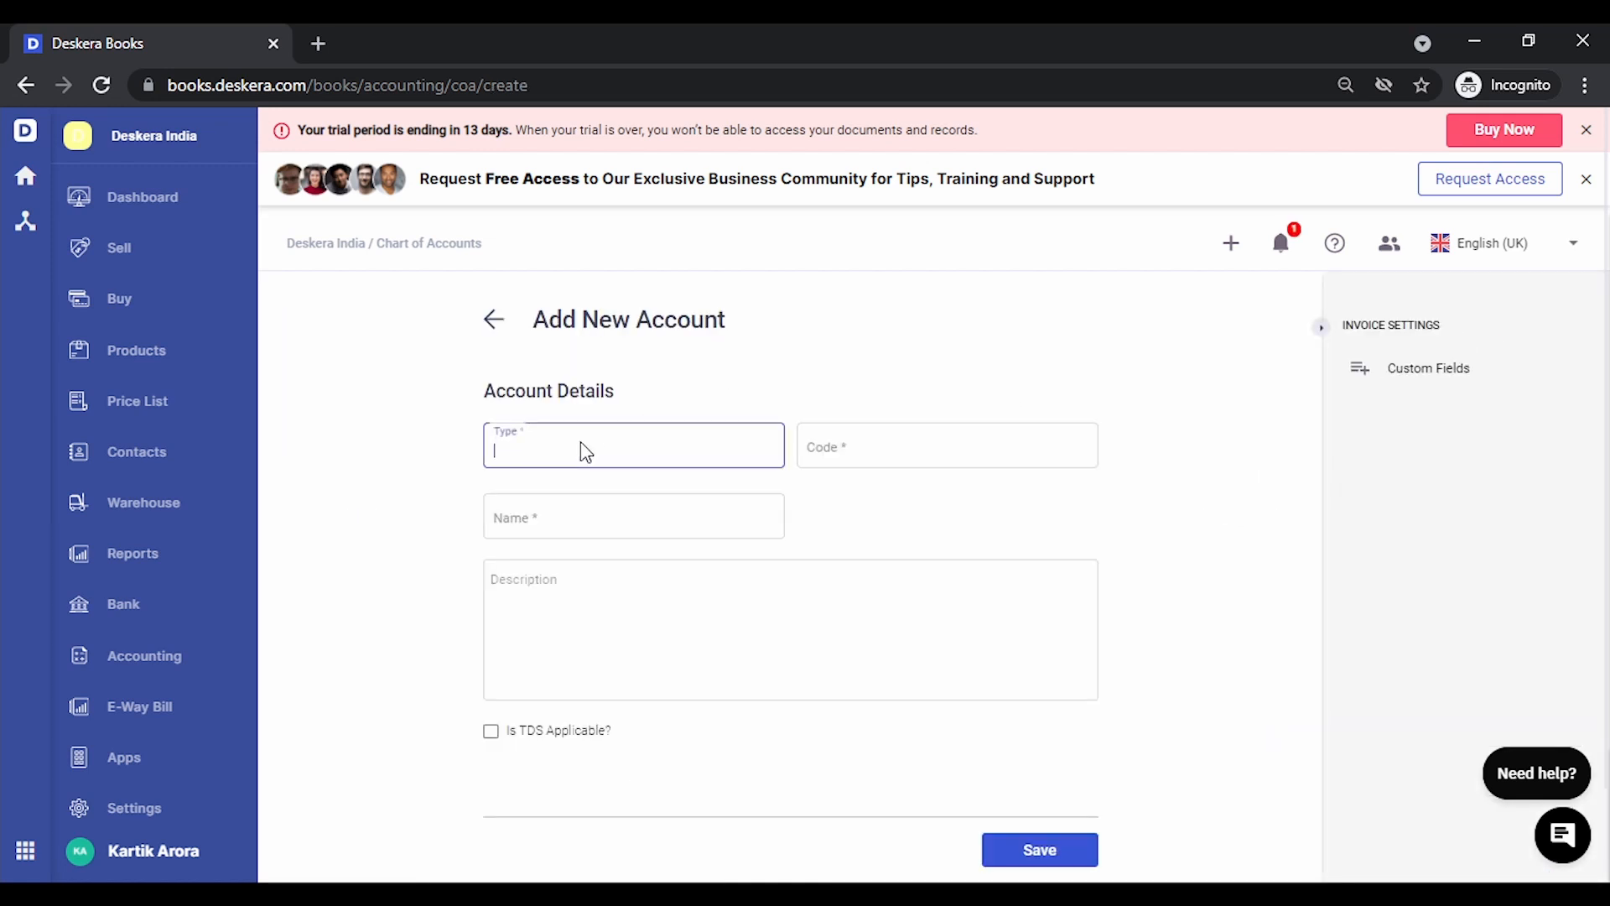
{"action": "type", "text": "Ex"}
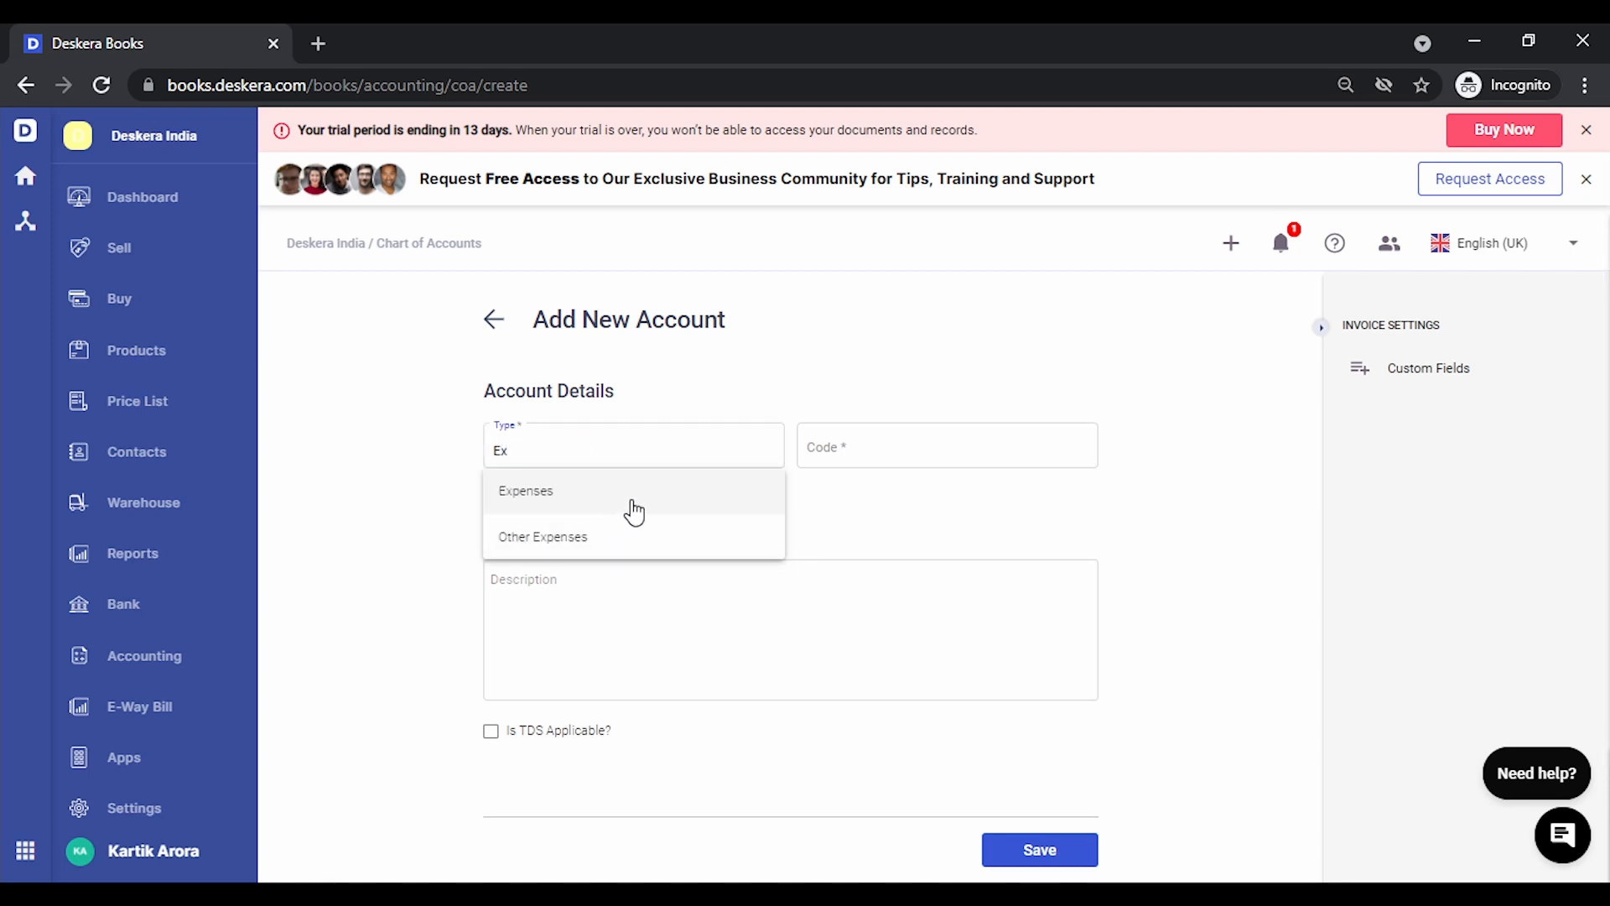
{"action": "left_click", "coordinate": [634, 510]}
Give the new account the code E-00023 and the name Marketing & Ad Expense, and save it
{"action": "left_click", "coordinate": [902, 444]}
{"action": "type", "text": "E"}
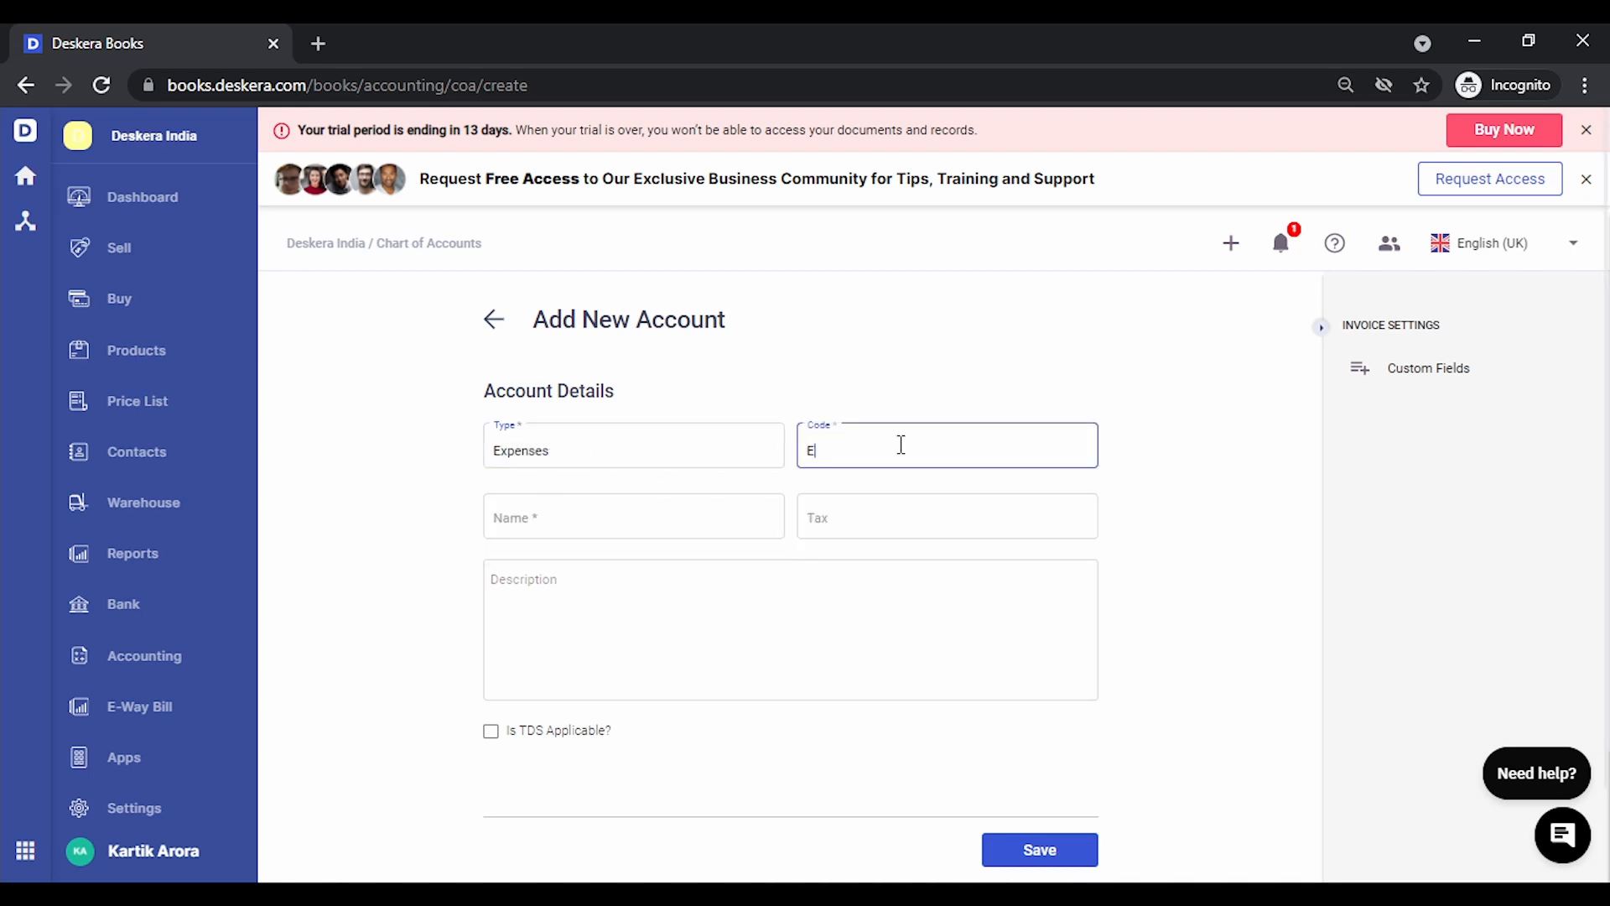
{"action": "type", "text": "-00023"}
{"action": "key", "text": "Tab"}
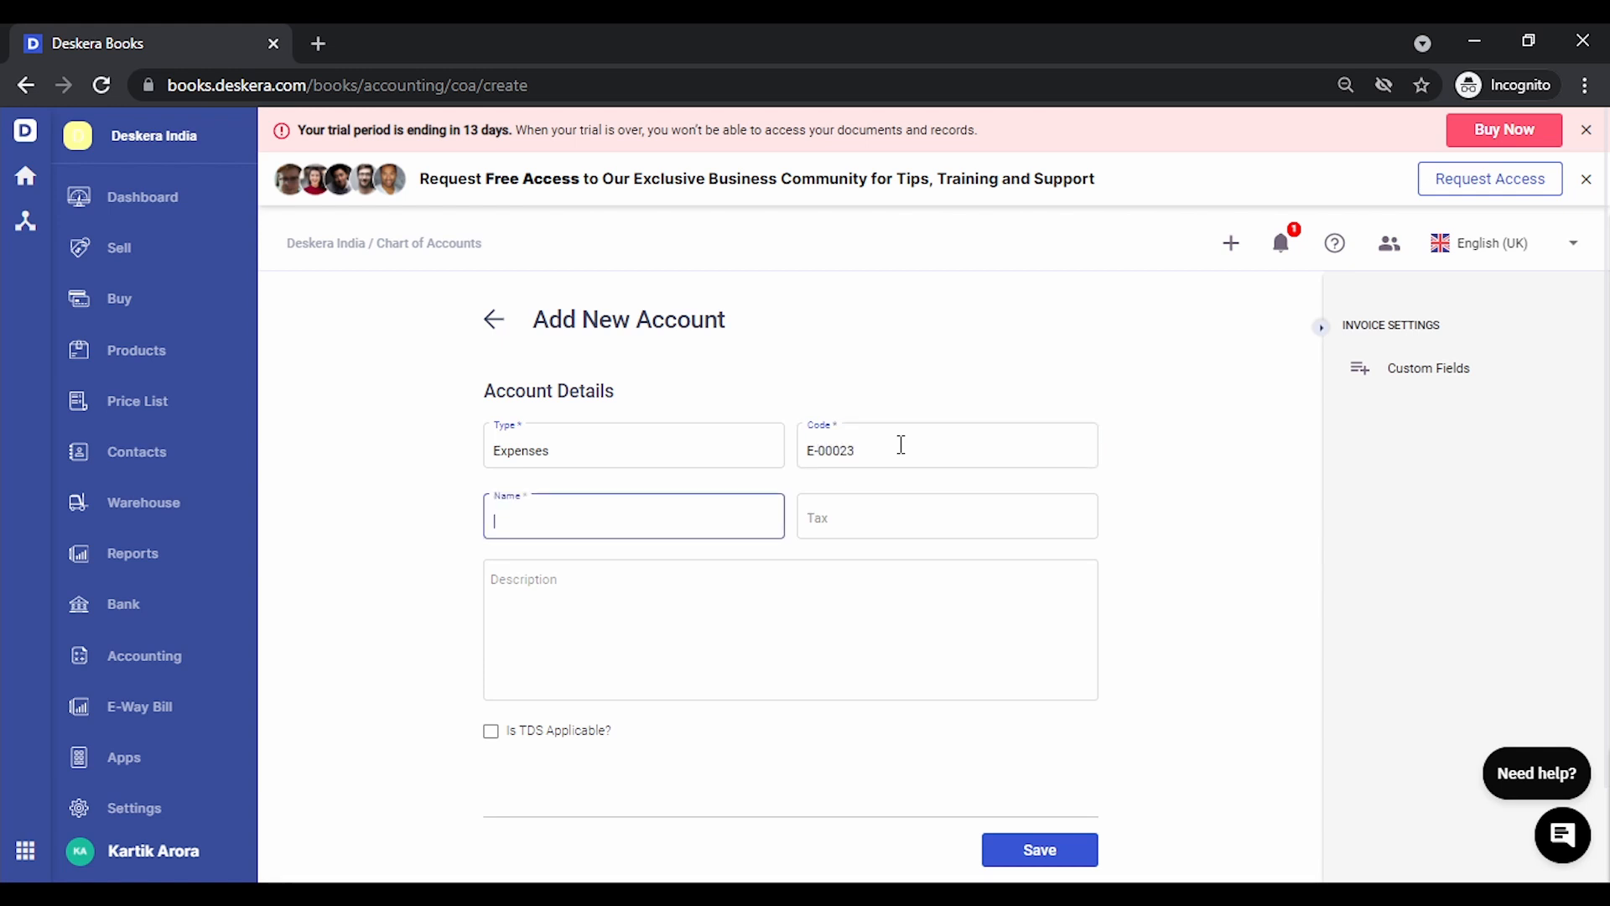
{"action": "type", "text": "Marketing & Ad Expense"}
{"action": "scroll", "coordinate": [600, 705], "scroll_direction": "down", "scroll_amount": 1}
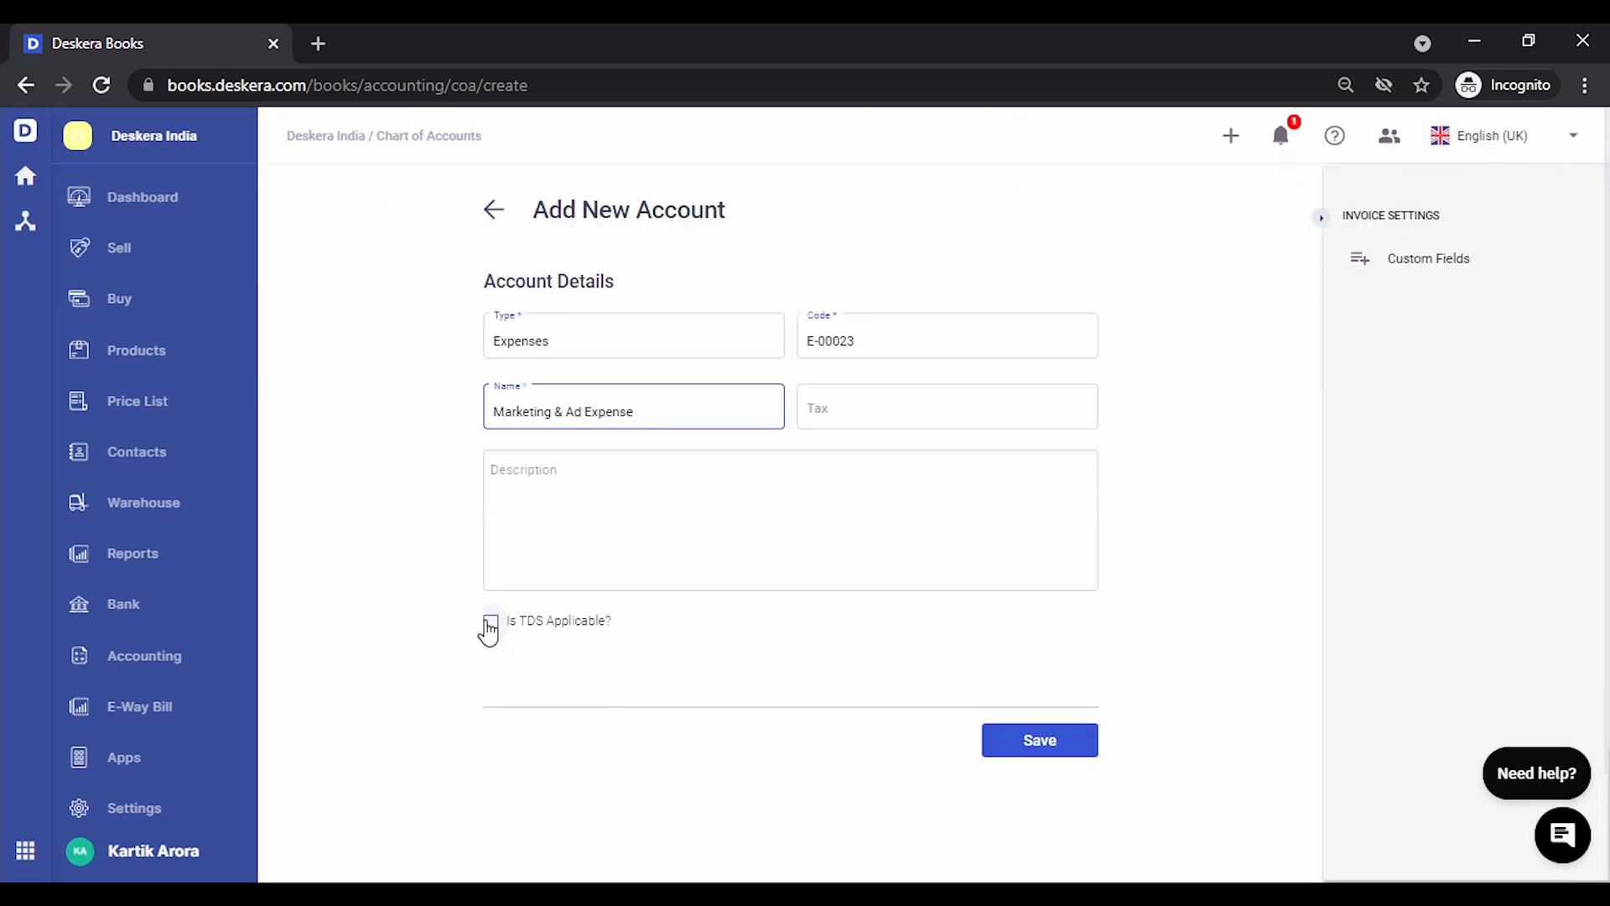
{"action": "left_click", "coordinate": [1064, 741]}
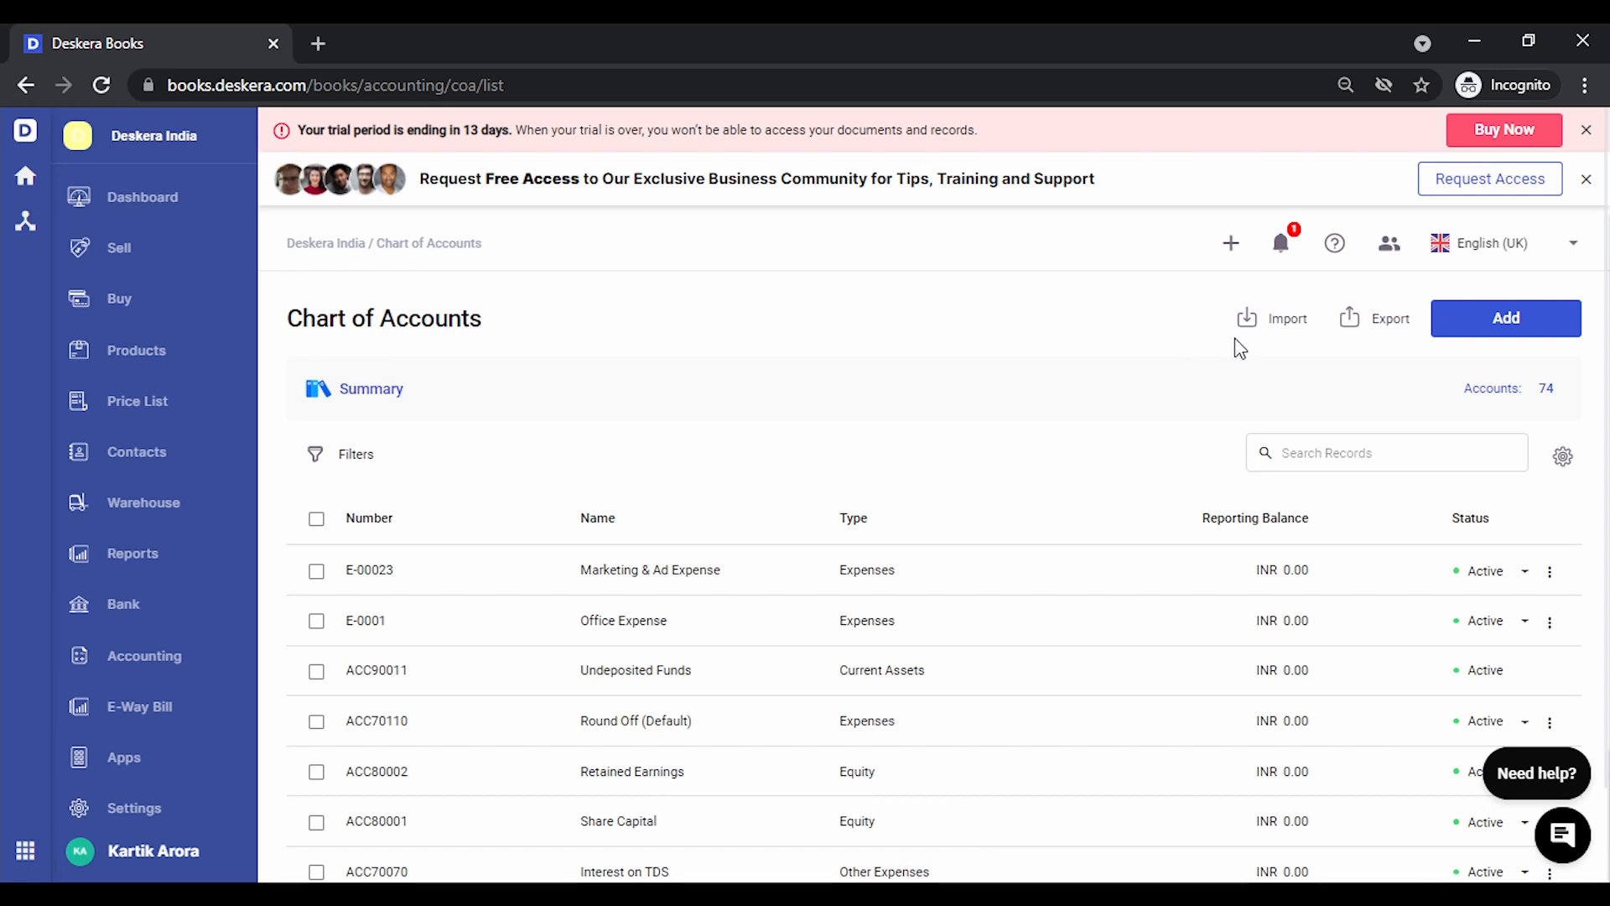
Open the accounts import page, and in Excel clear the tax codes of both sample accounts in the COA excel workbook
{"action": "left_click", "coordinate": [1272, 329]}
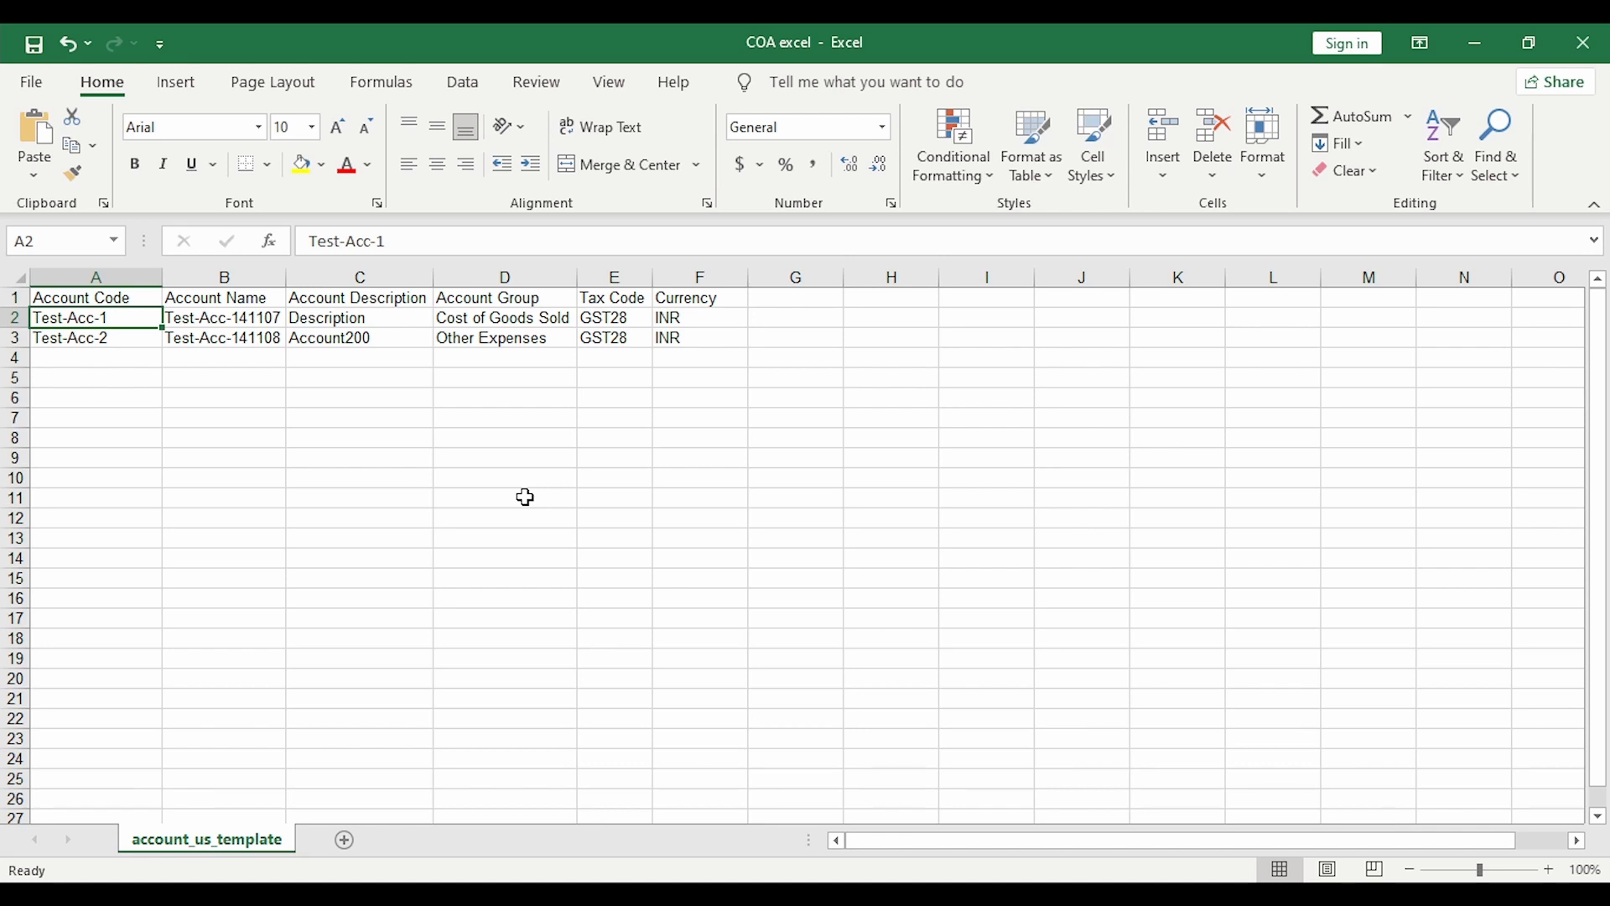
{"action": "key", "text": "Right"}
{"action": "key", "text": "Right"}
{"action": "key", "text": "Right"}
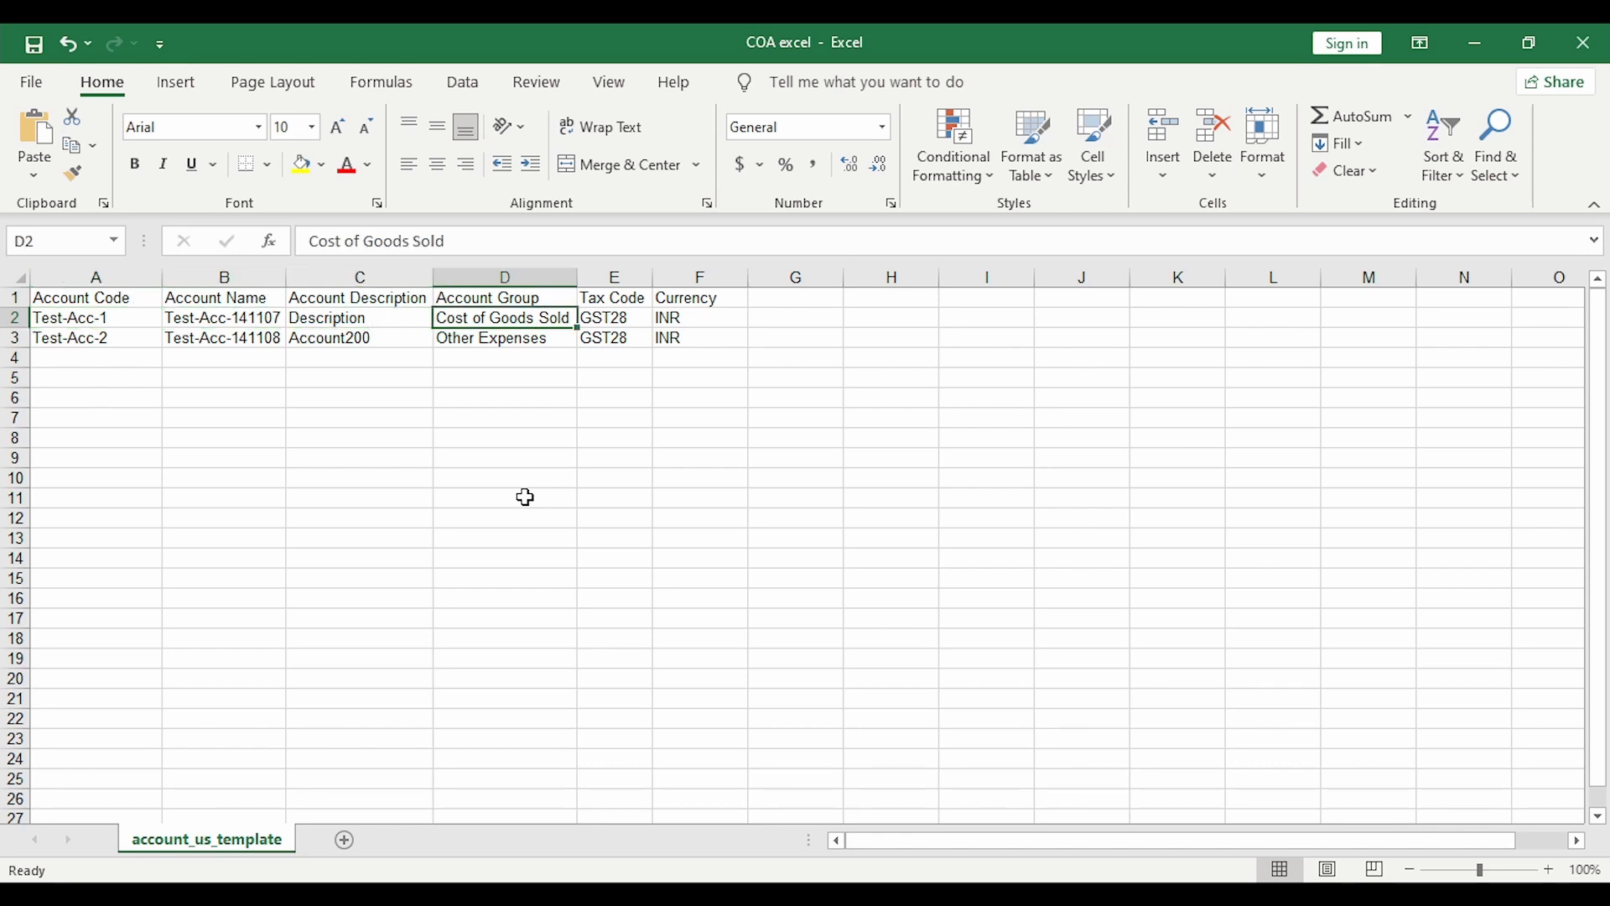
{"action": "key", "text": "Left"}
{"action": "key", "text": "Left"}
{"action": "key", "text": "Left"}
{"action": "key", "text": "Right"}
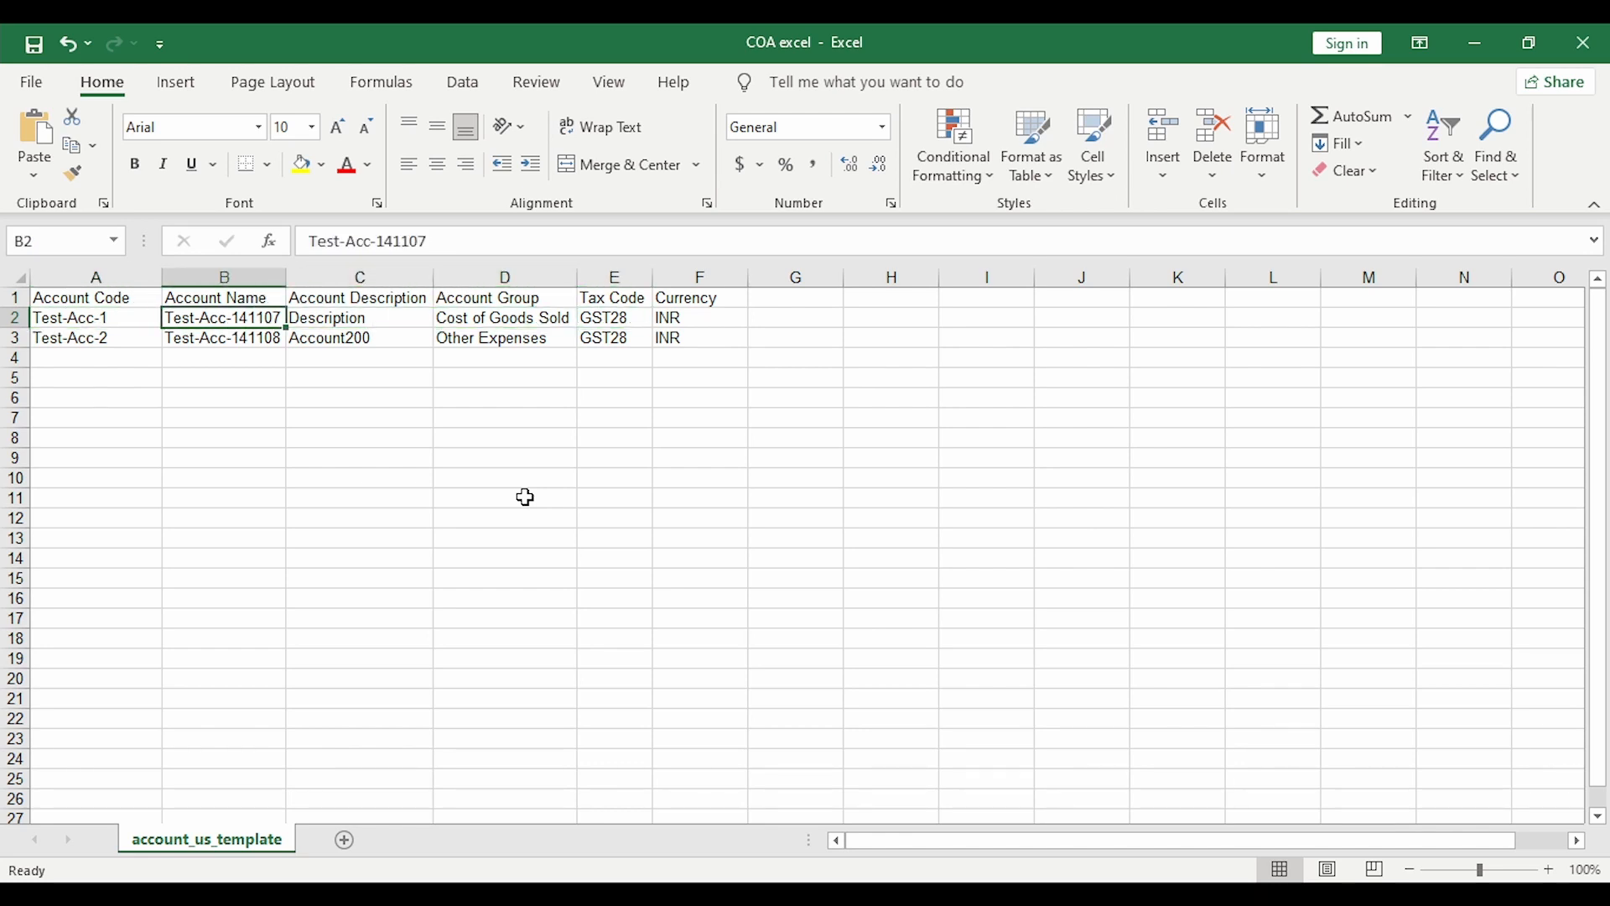
{"action": "key", "text": "Right"}
{"action": "key", "text": "Right"}
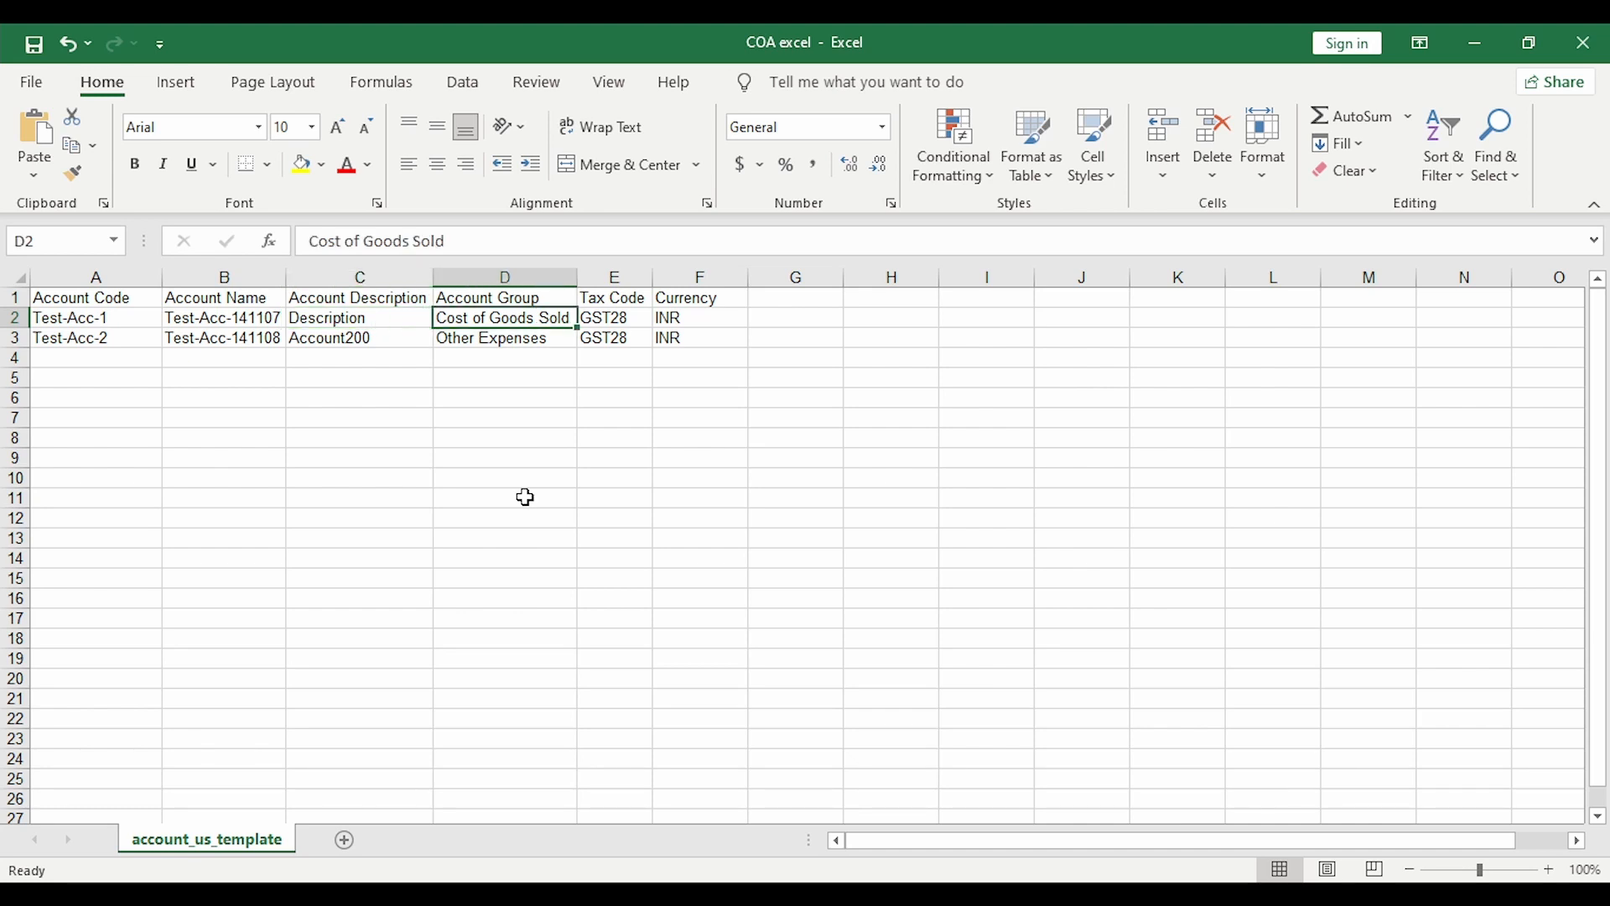
{"action": "key", "text": "Right"}
{"action": "key", "text": "shift+Down"}
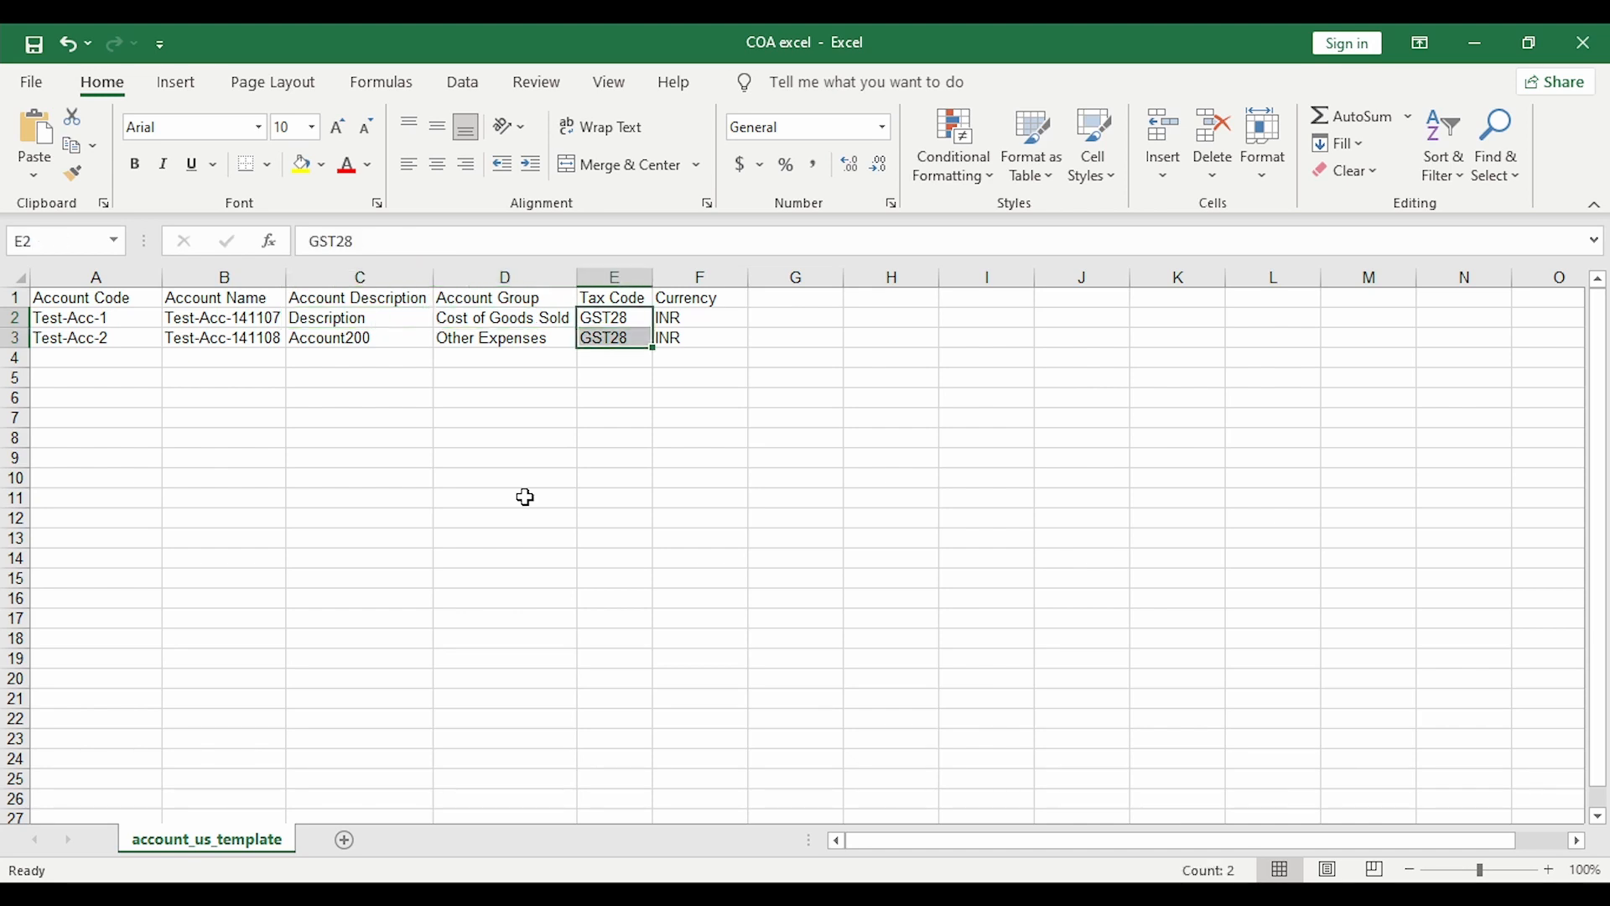
{"action": "key", "text": "Delete"}
Set the account name of Test-Acc-1 in cell B2 to Branch 1 Expenses
{"action": "key", "text": "Left"}
{"action": "key", "text": "Left"}
{"action": "key", "text": "Left"}
{"action": "key", "text": "Left"}
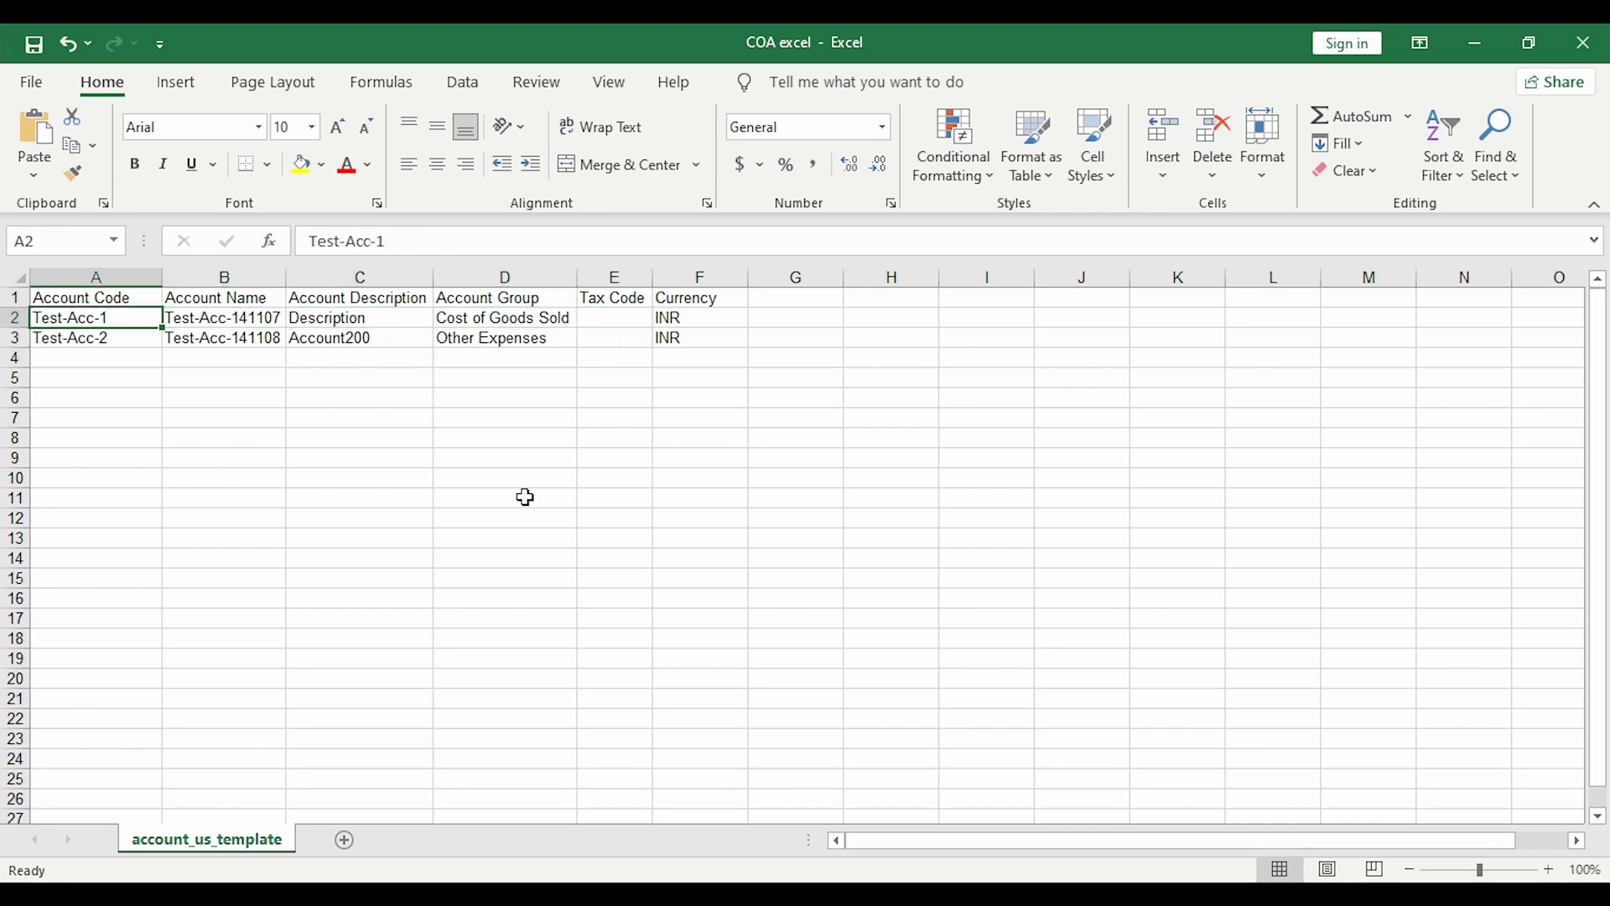
{"action": "key", "text": "Right"}
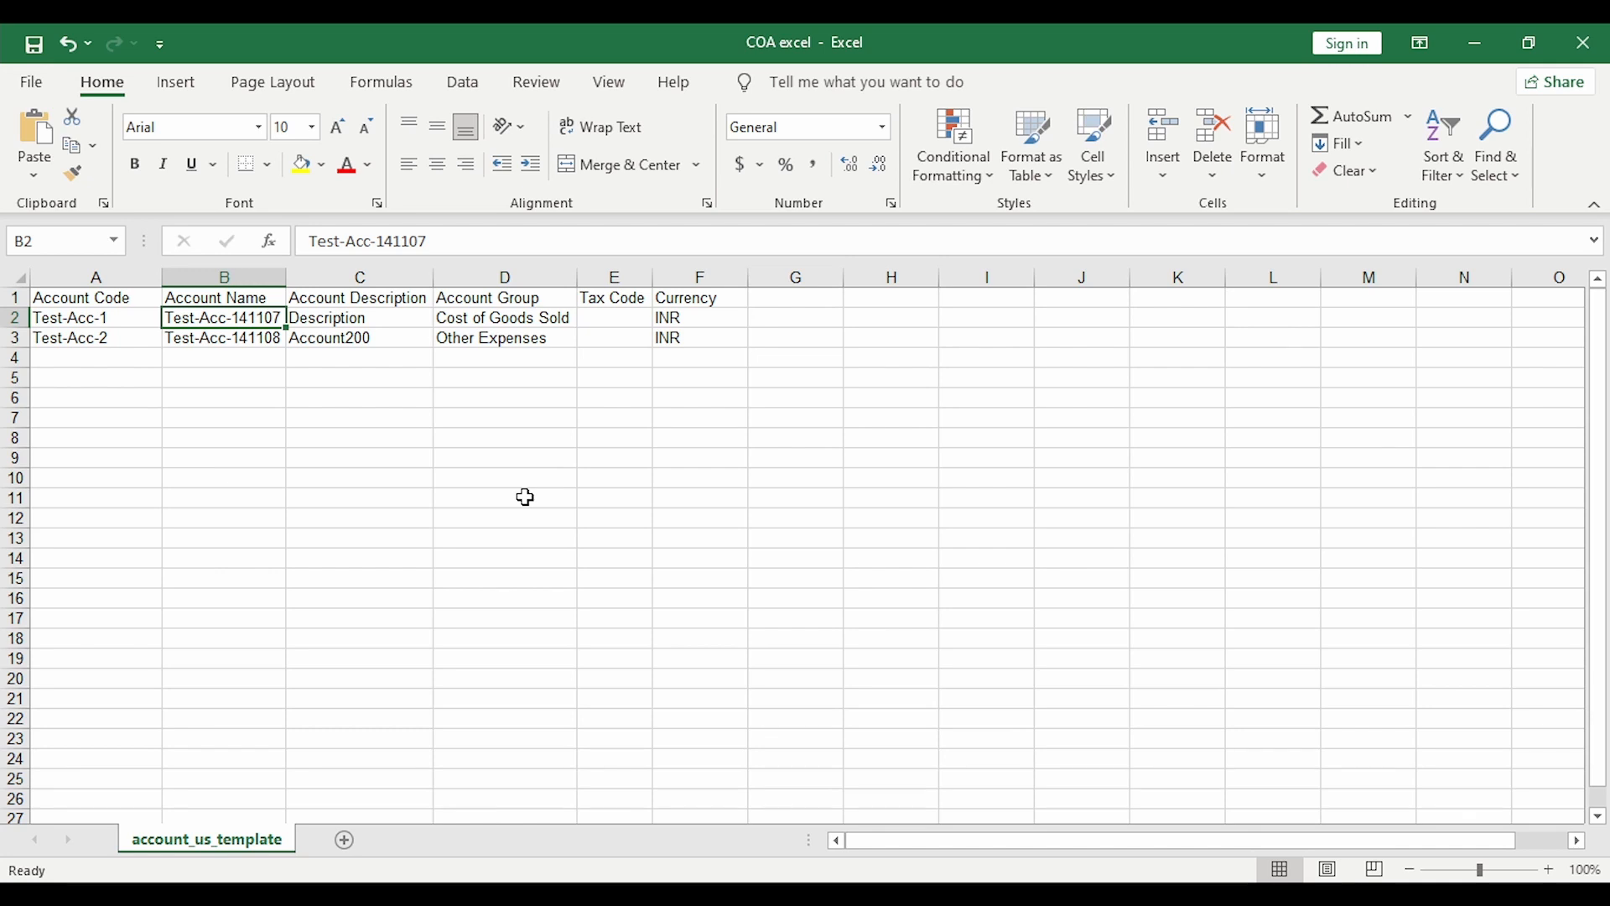
{"action": "type", "text": "Branch 1 E"}
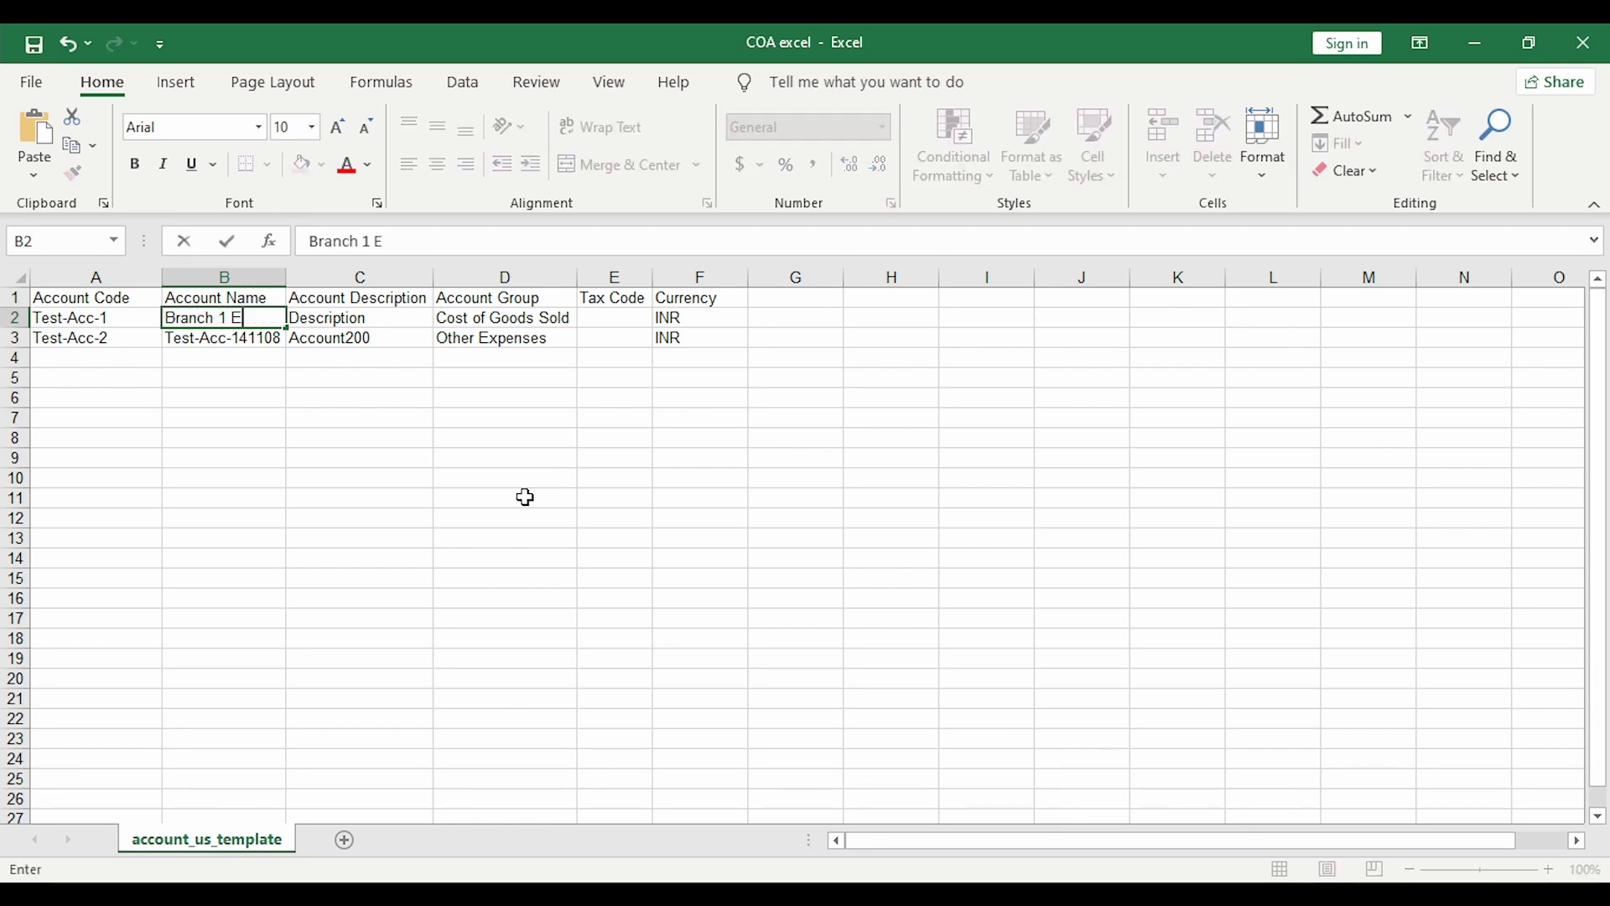
{"action": "type", "text": "xpenses"}
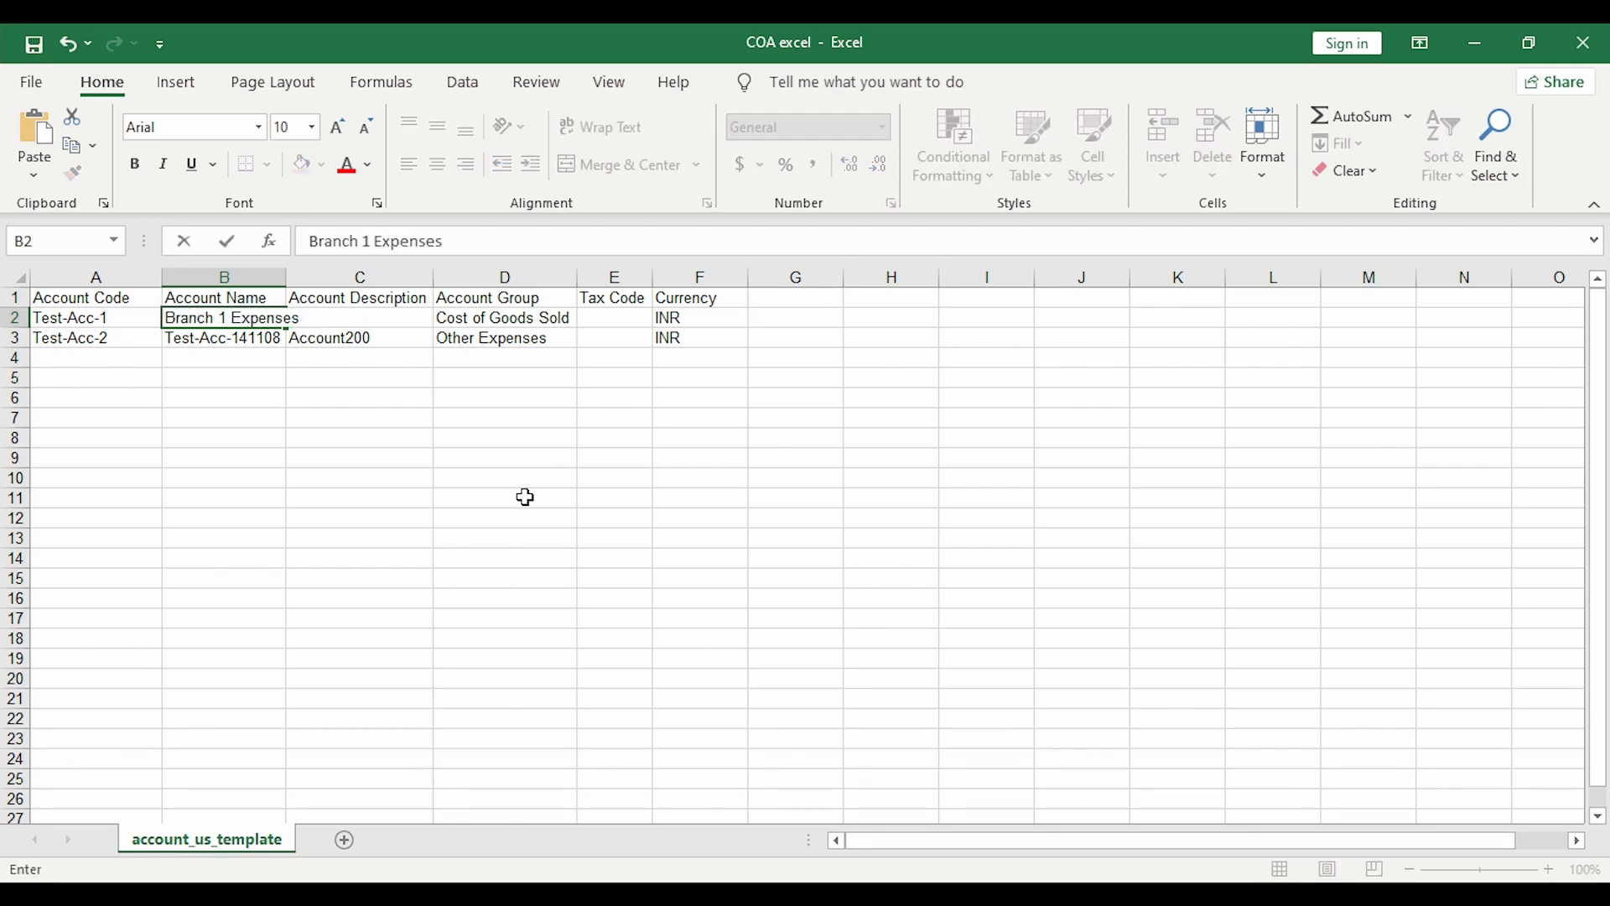
{"action": "key", "text": "Return"}
Copy the account group Other Expenses from the Test-Acc-2 row into cell D2 for Test-Acc-1
{"action": "key", "text": "Right"}
{"action": "key", "text": "Right"}
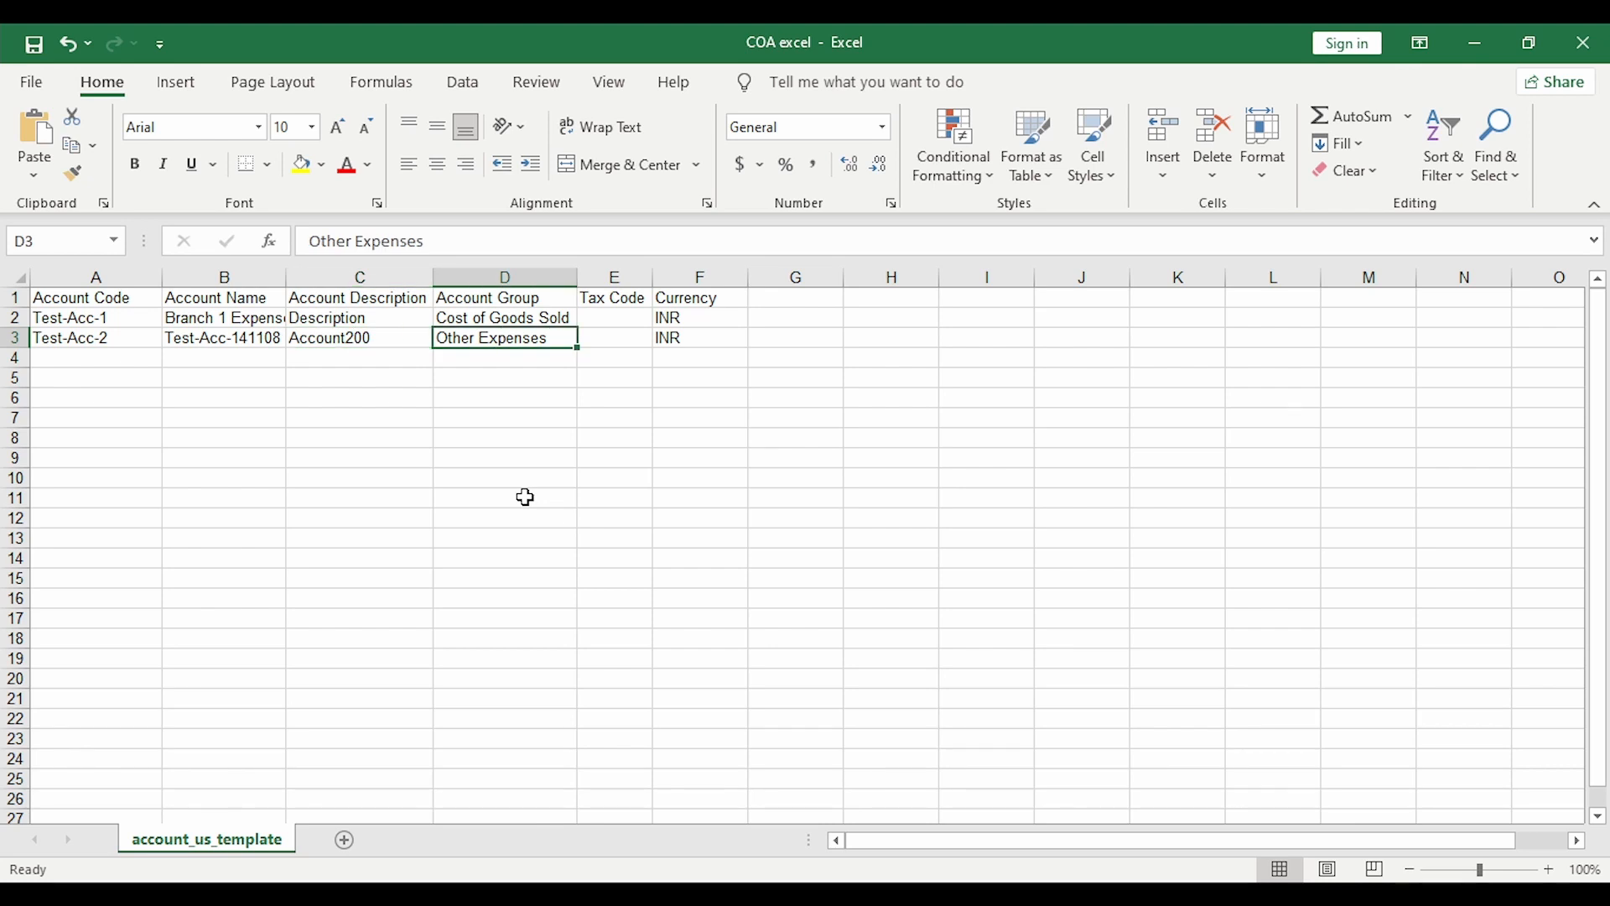
{"action": "key", "text": "ctrl+c"}
{"action": "key", "text": "Up"}
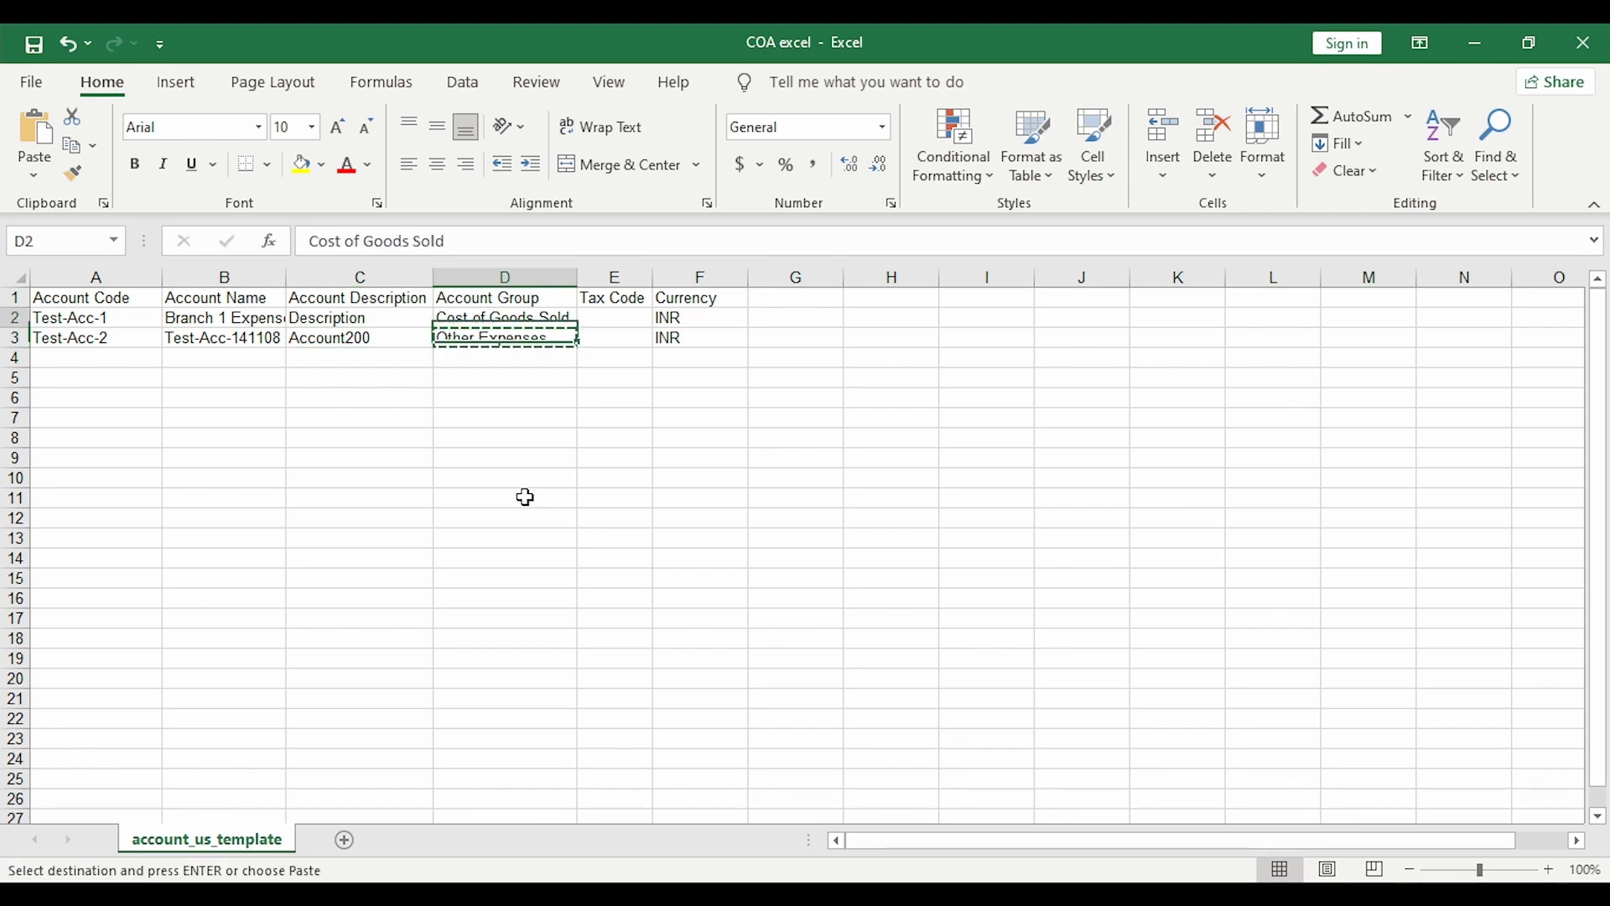
{"action": "key", "text": "ctrl+v"}
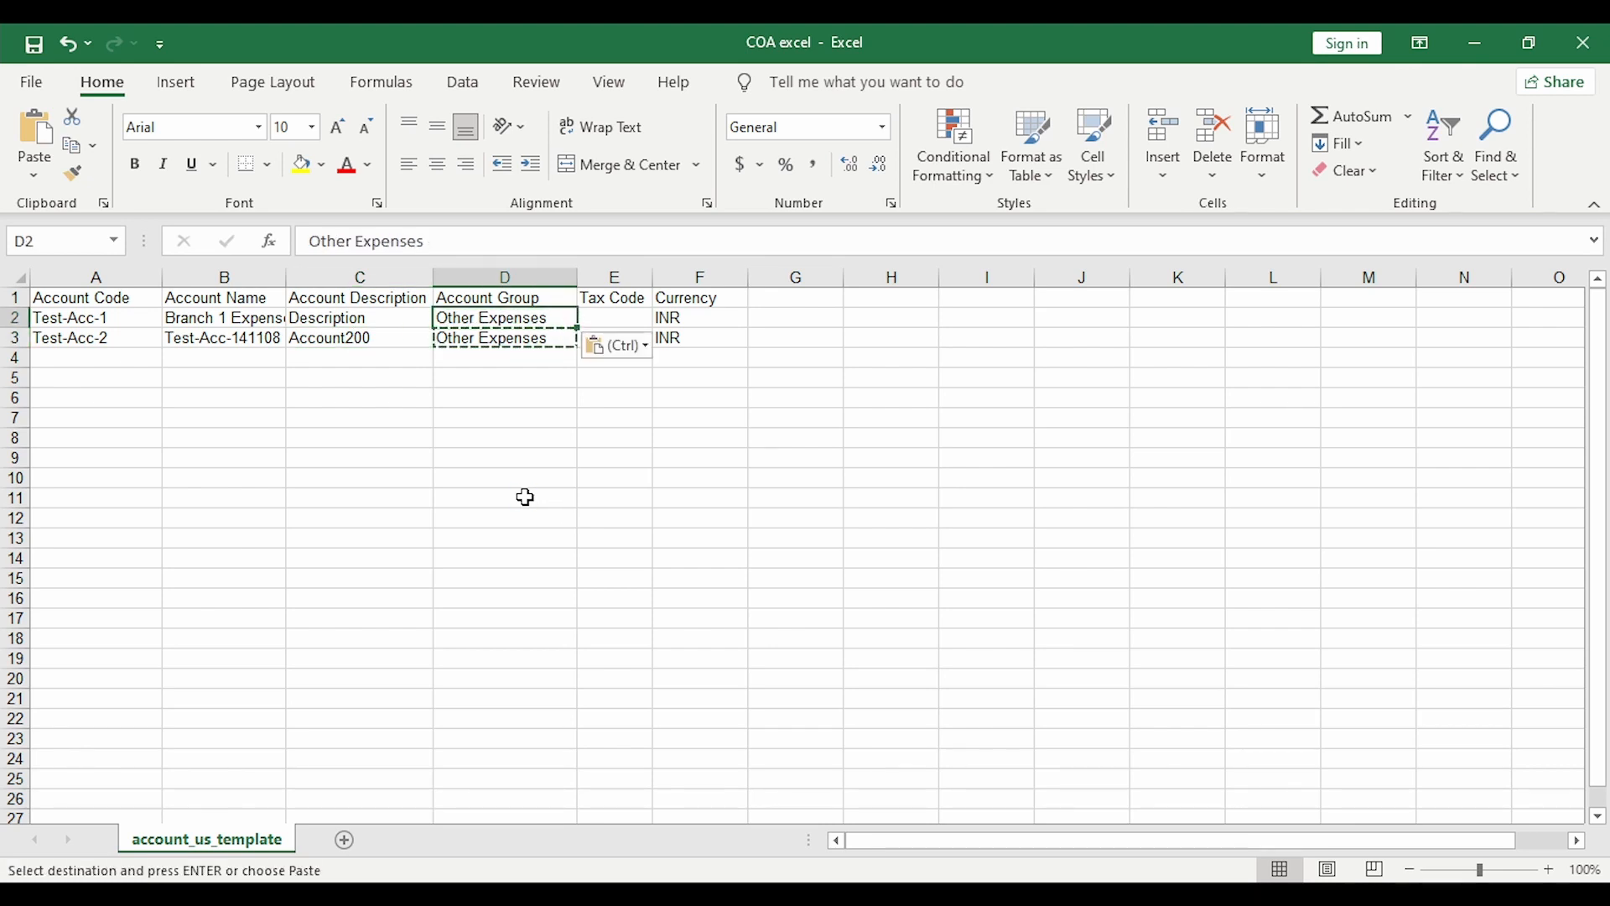
Autofit the Account Name column to its contents and clear the copy selection
{"action": "double_click", "coordinate": [287, 270]}
{"action": "key", "text": "Down"}
{"action": "key", "text": "Down"}
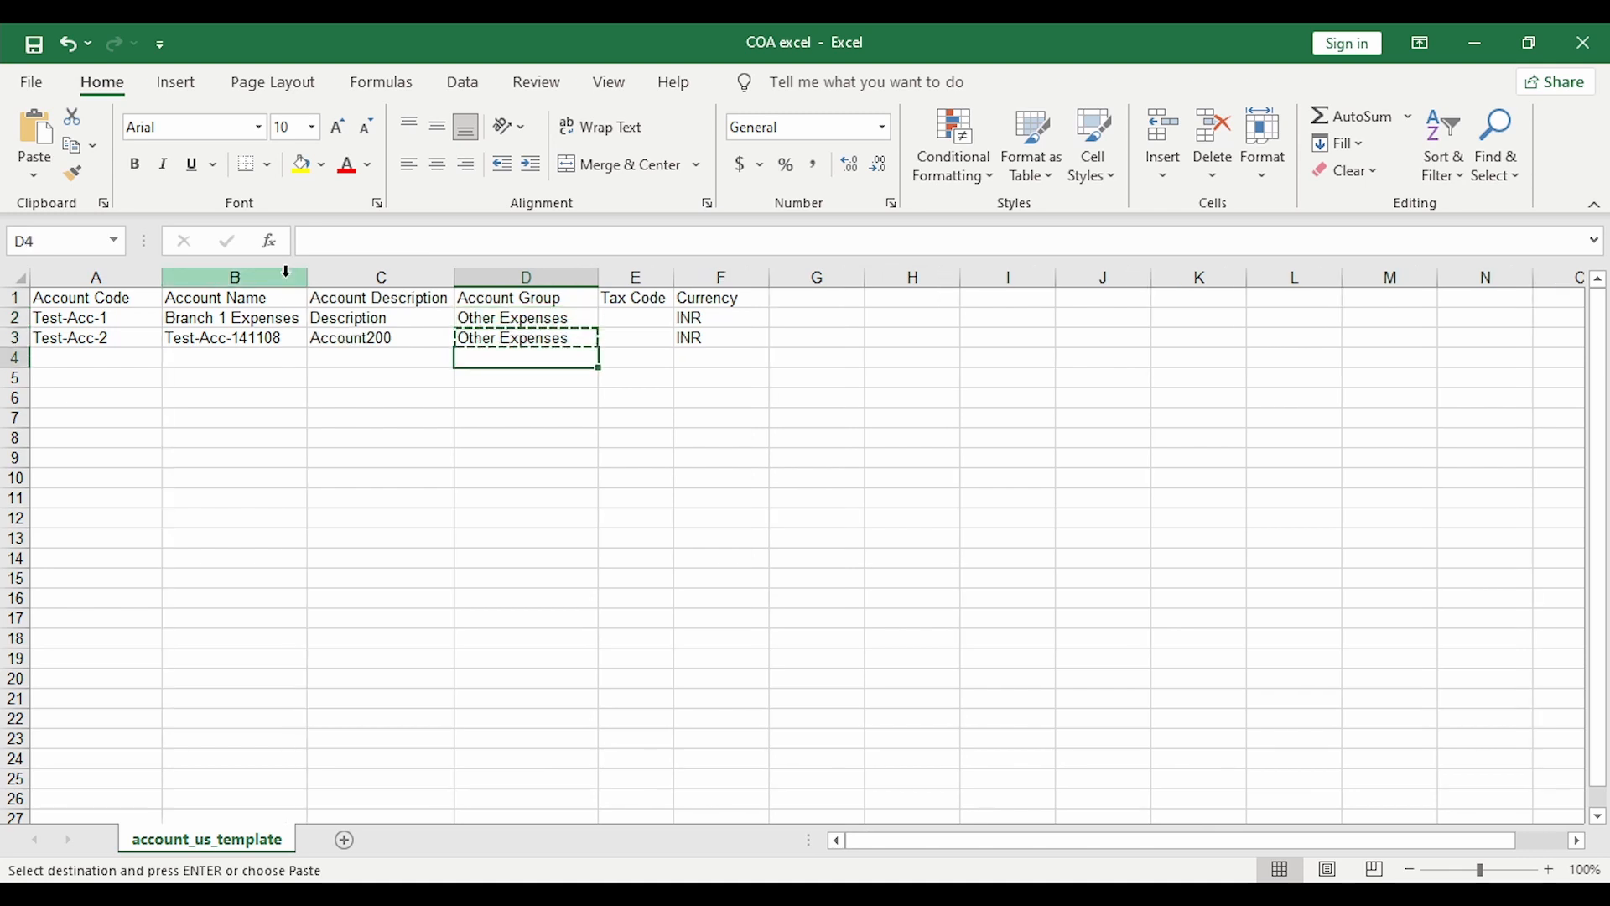
{"action": "left_click", "coordinate": [582, 555]}
{"action": "key", "text": "Escape"}
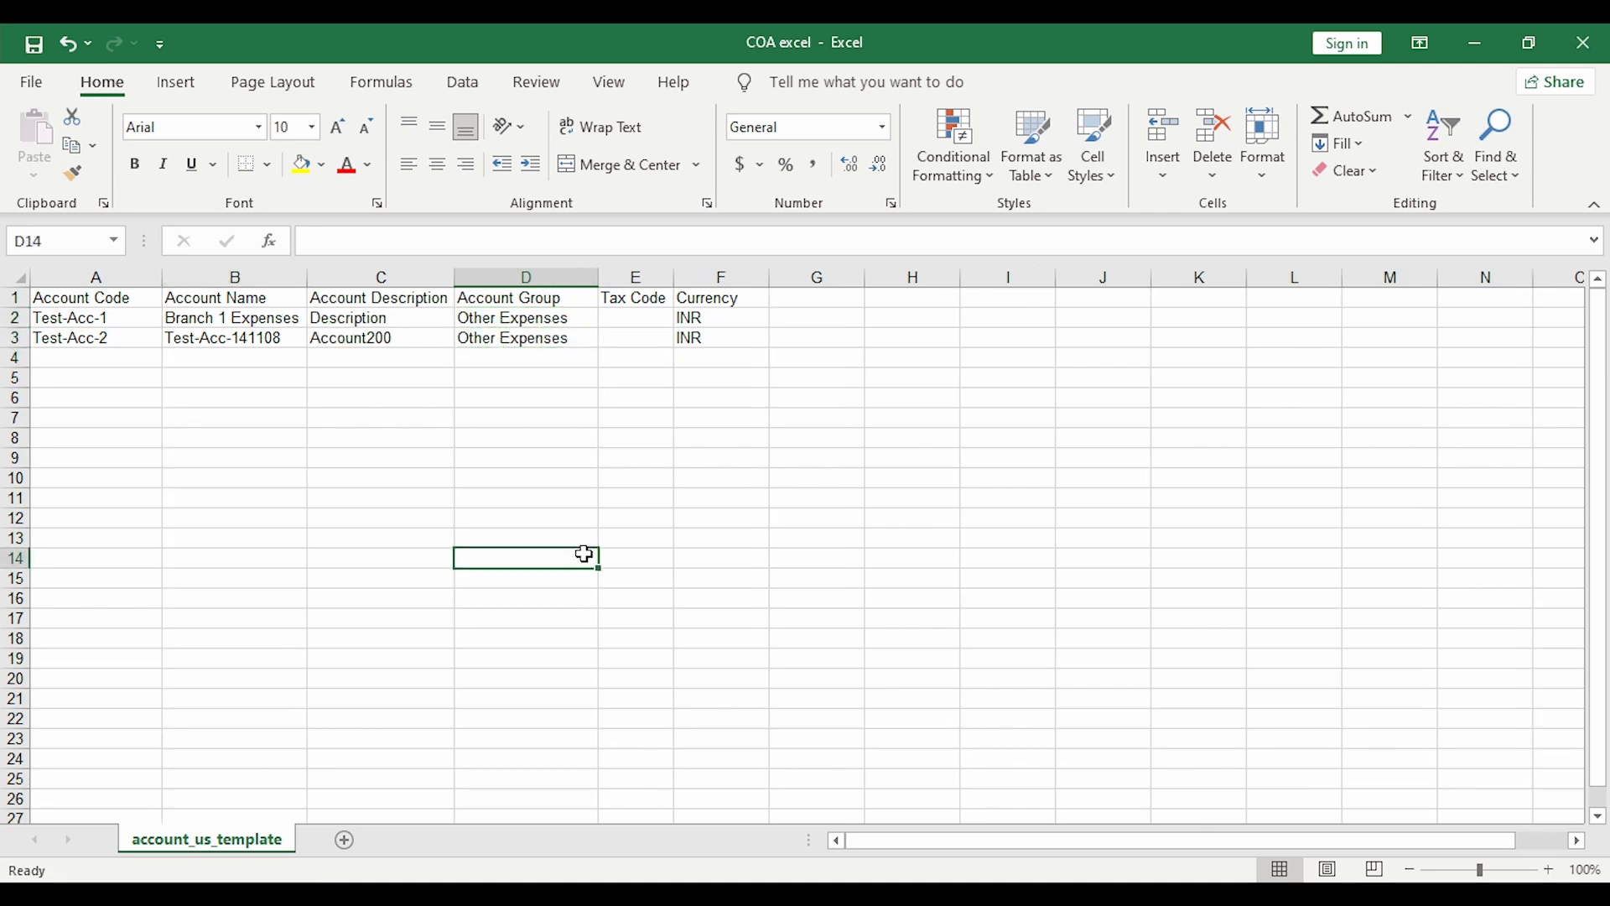
Set the account name of Test-Acc-2 in cell B3 to Branch 2 Expenses
{"action": "key", "text": "Left"}
{"action": "key", "text": "Left"}
{"action": "key", "text": "Up"}
{"action": "key", "text": "Up"}
{"action": "key", "text": "Up"}
{"action": "key", "text": "Up"}
{"action": "key", "text": "Up"}
{"action": "key", "text": "Up"}
{"action": "key", "text": "Up"}
{"action": "key", "text": "Up"}
{"action": "key", "text": "Up"}
{"action": "key", "text": "Up"}
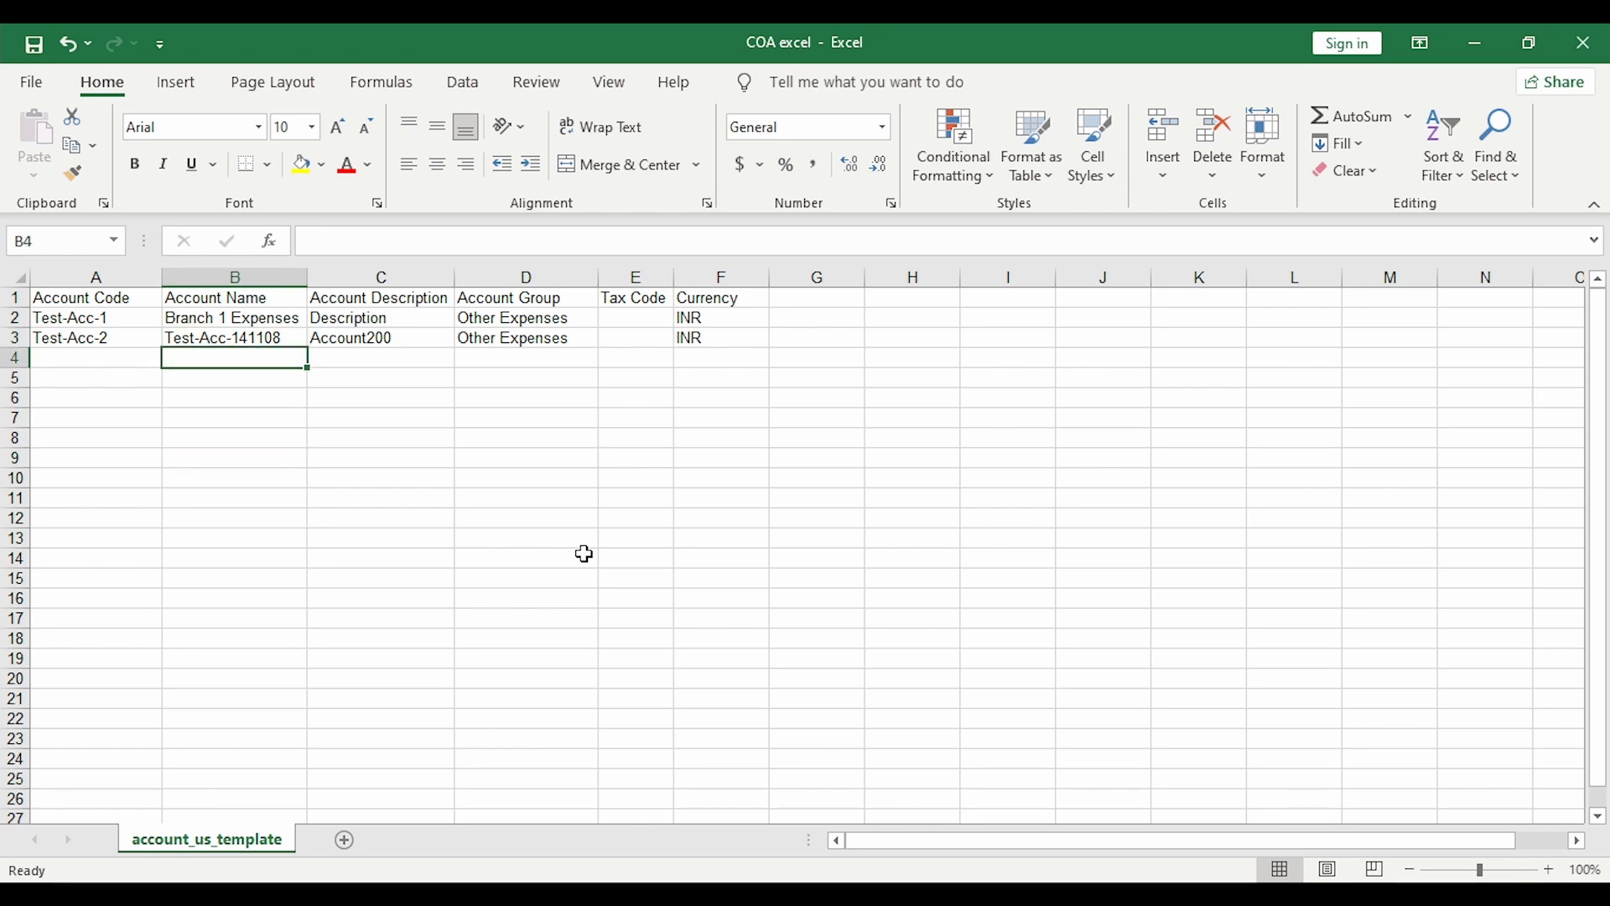
{"action": "key", "text": "Up"}
{"action": "type", "text": "Branch 1"}
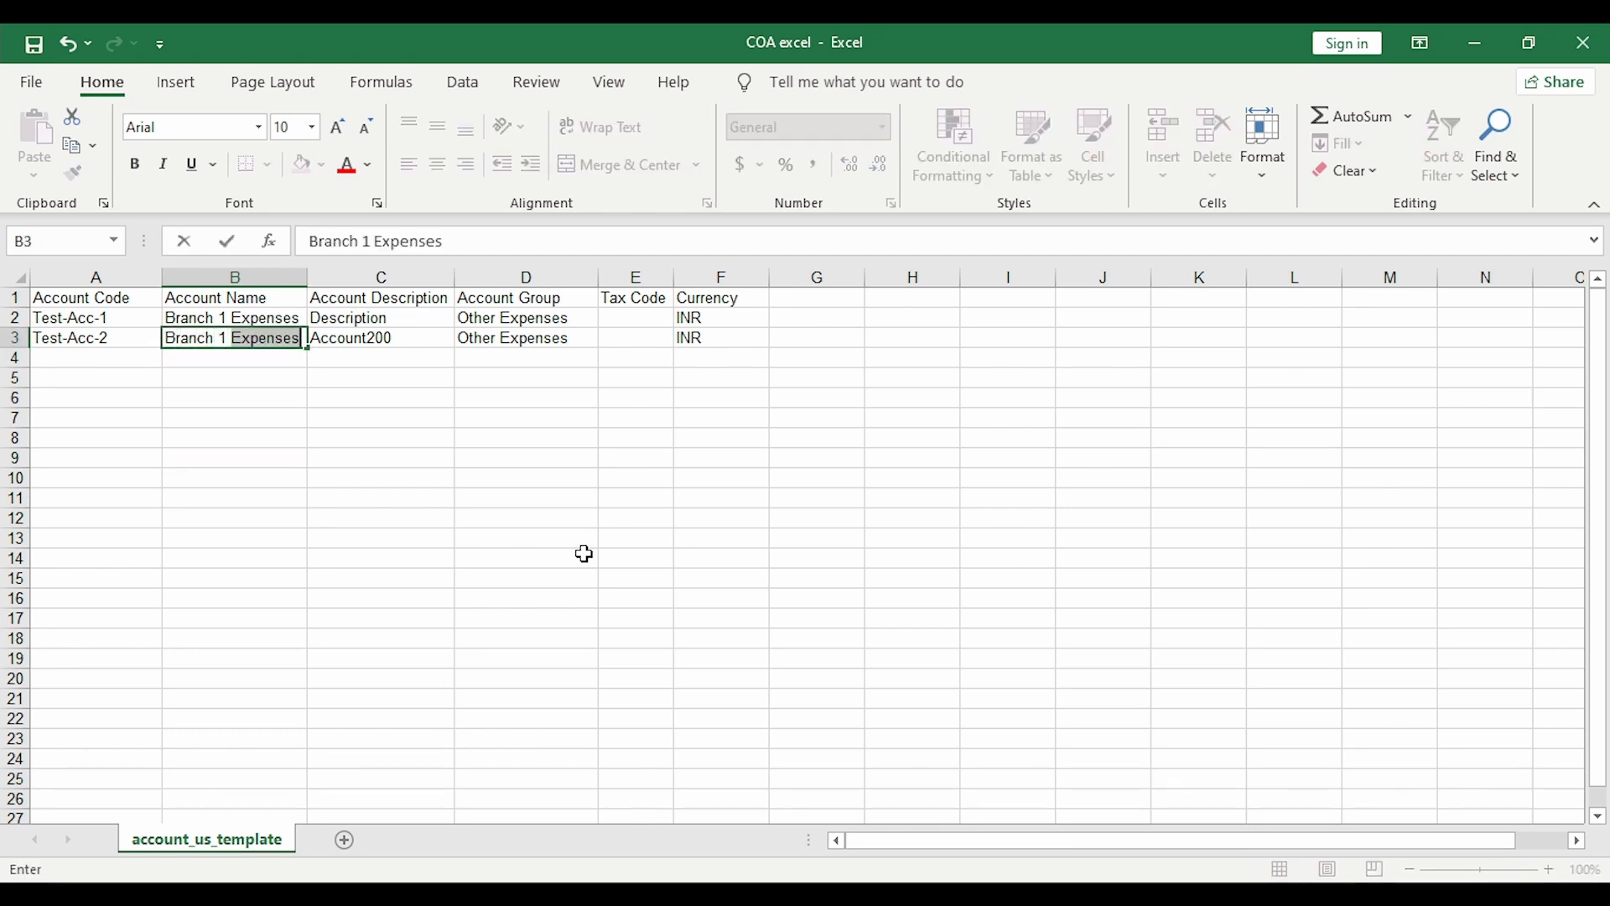
{"action": "key", "text": "BackSpace"}
{"action": "key", "text": "BackSpace"}
{"action": "key", "text": "BackSpace"}
{"action": "type", "text": "2 E"}
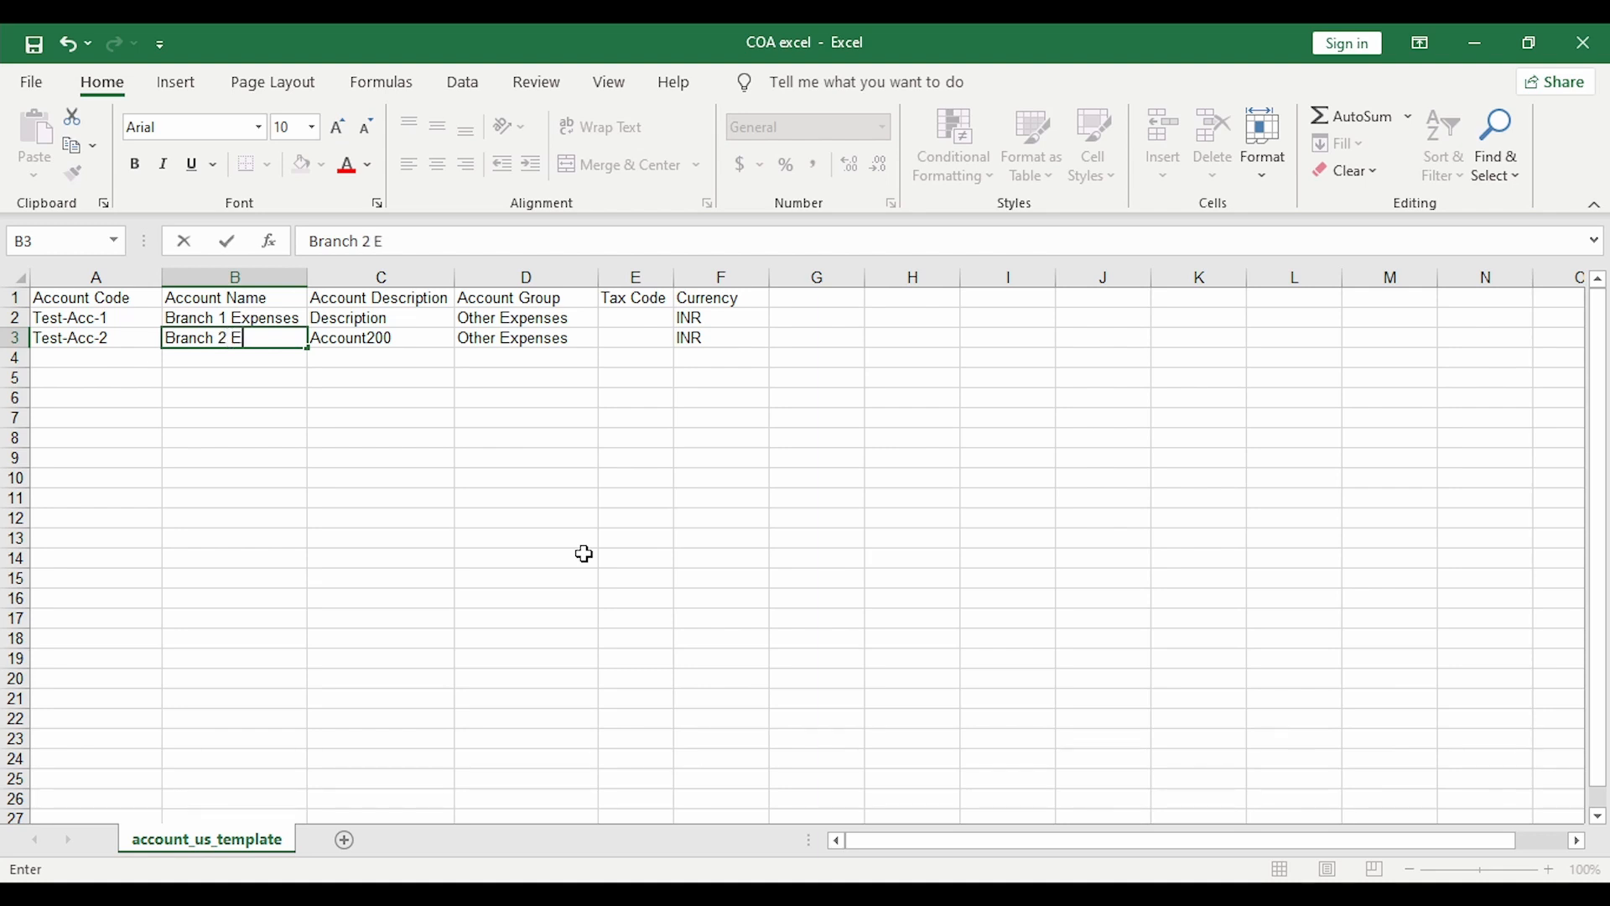
{"action": "type", "text": "xpenses"}
{"action": "key", "text": "Return"}
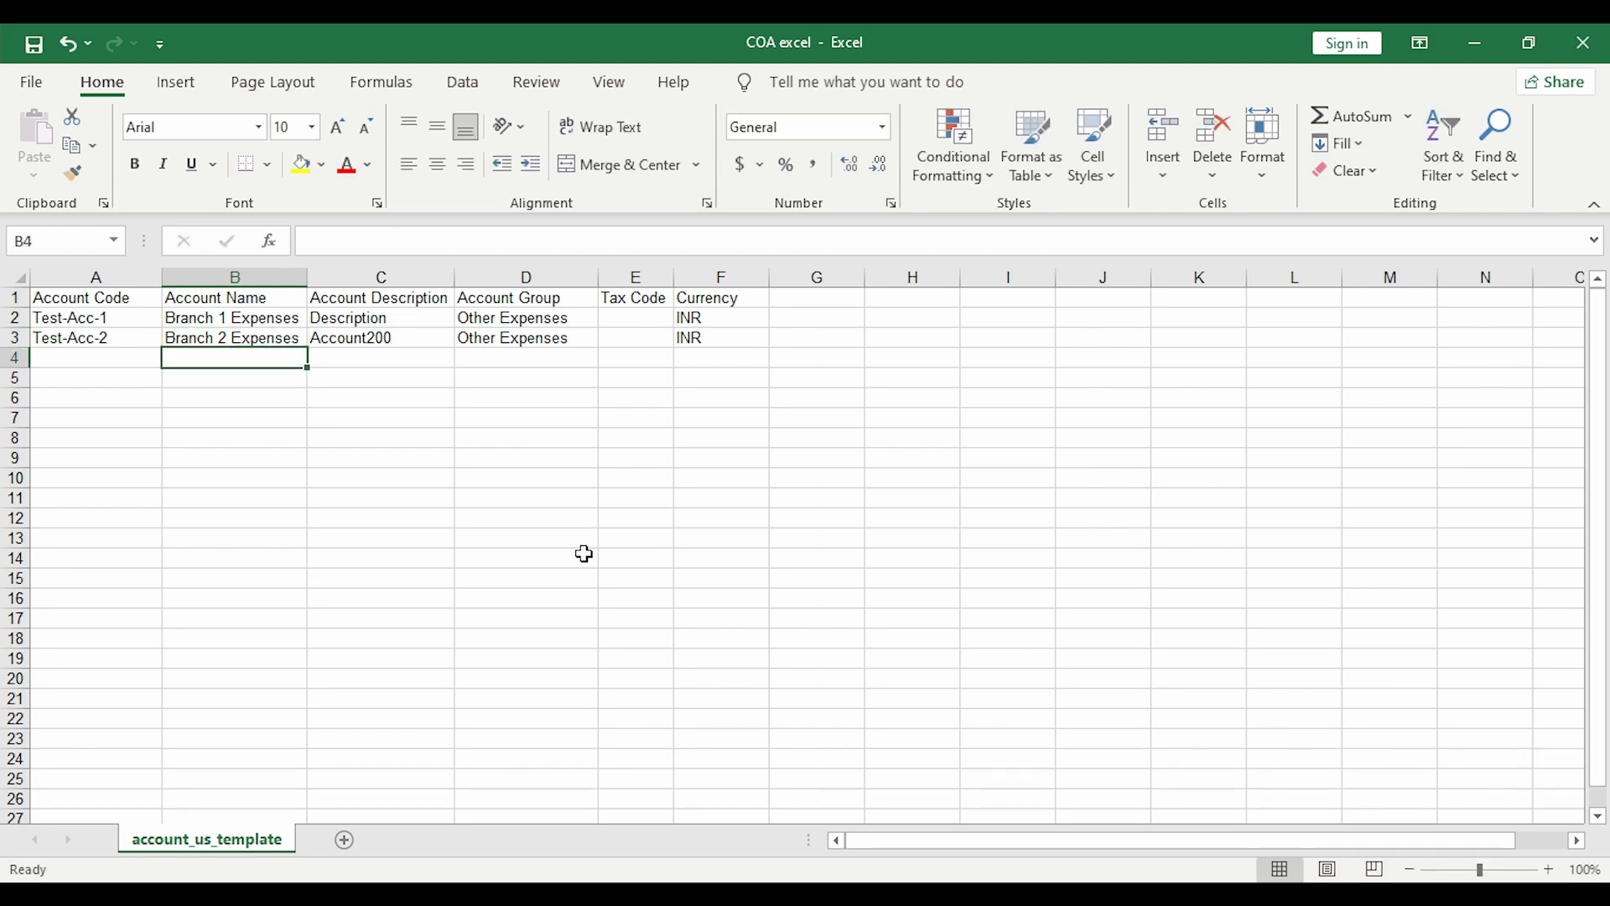
Copy the name Branch 2 Expenses into the account description of Test-Acc-2 in cell C3
{"action": "key", "text": "Up"}
{"action": "key", "text": "ctrl+c"}
{"action": "key", "text": "Right"}
{"action": "key", "text": "ctrl+v"}
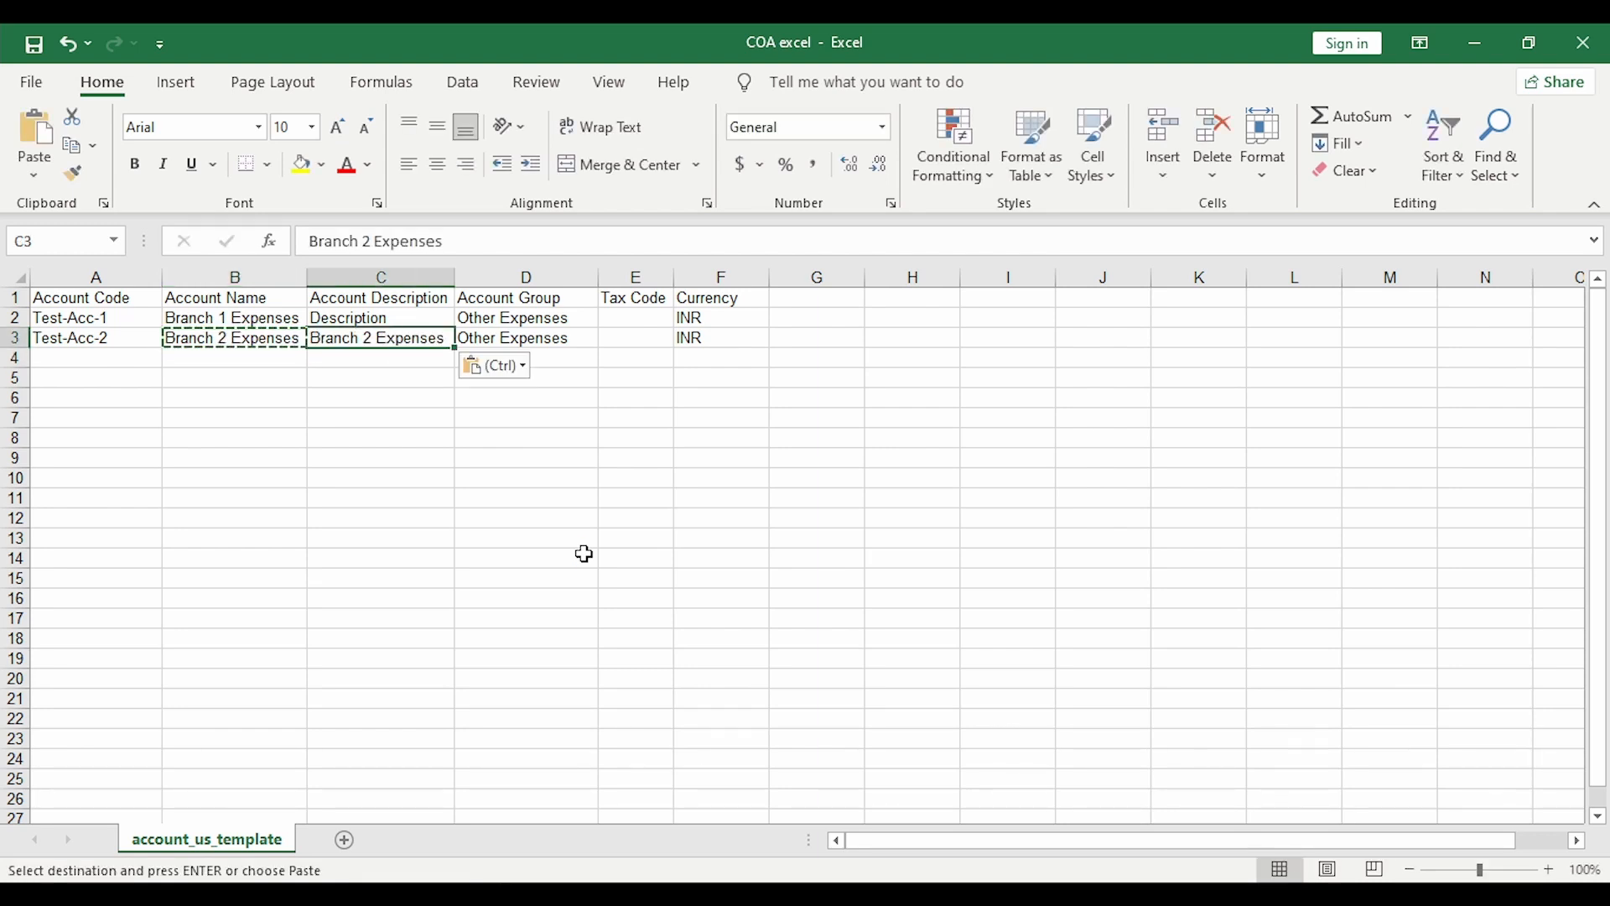
{"action": "key", "text": "Right"}
{"action": "key", "text": "Escape"}
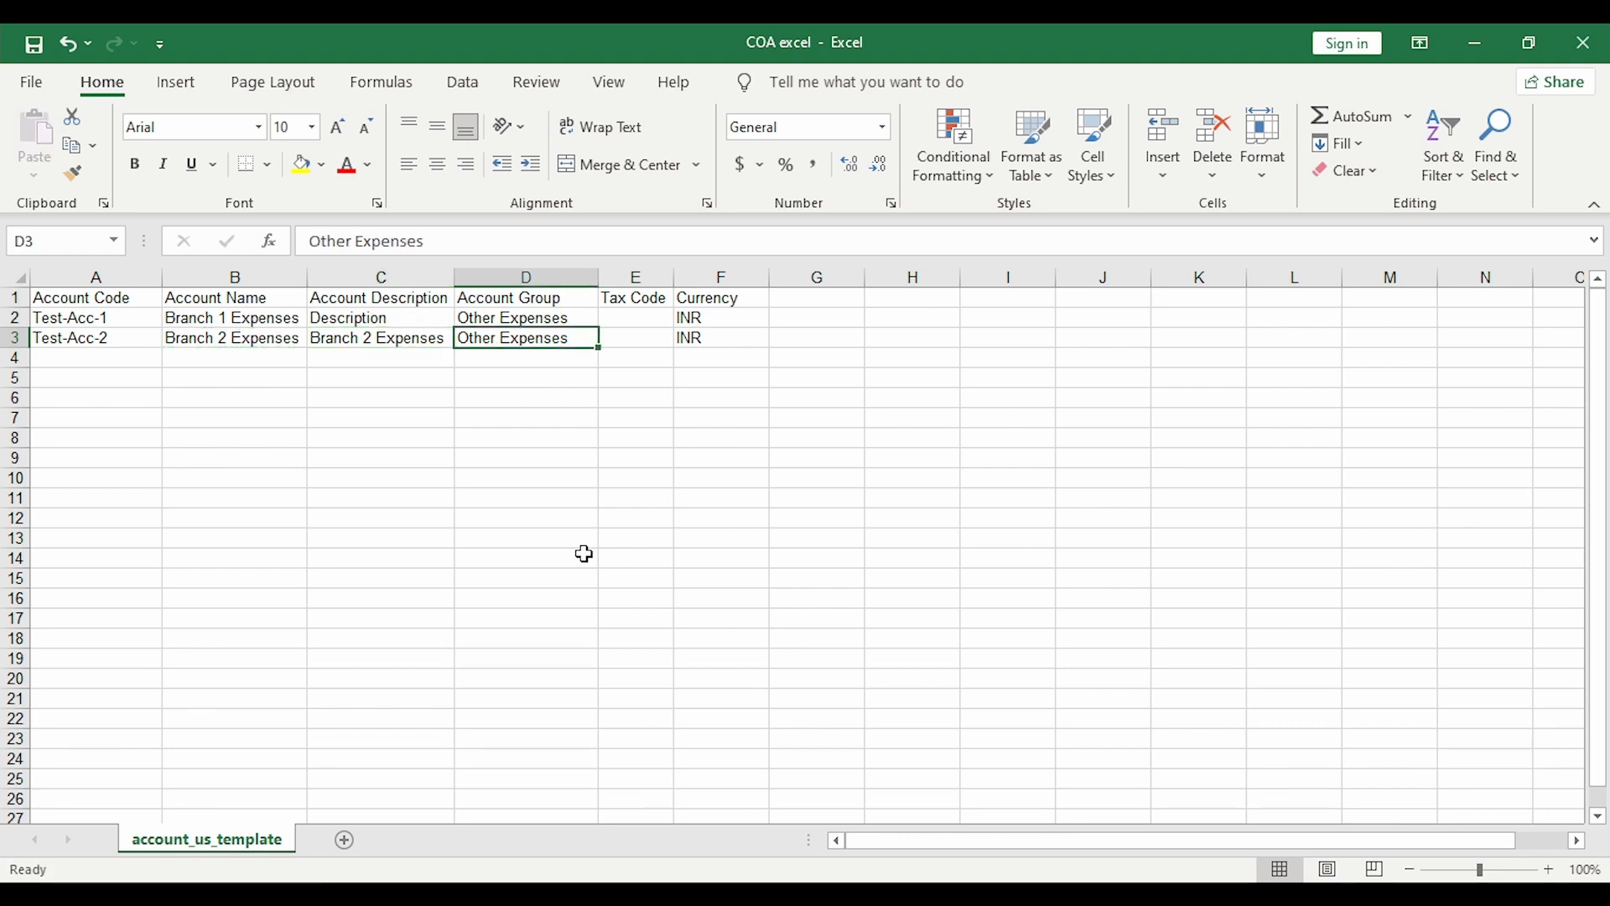
Copy the name Branch 1 Expenses into the account description of Test-Acc-1 in cell C2
{"action": "key", "text": "Left"}
{"action": "key", "text": "Left"}
{"action": "key", "text": "Up"}
{"action": "key", "text": "ctrl+c"}
{"action": "key", "text": "Right"}
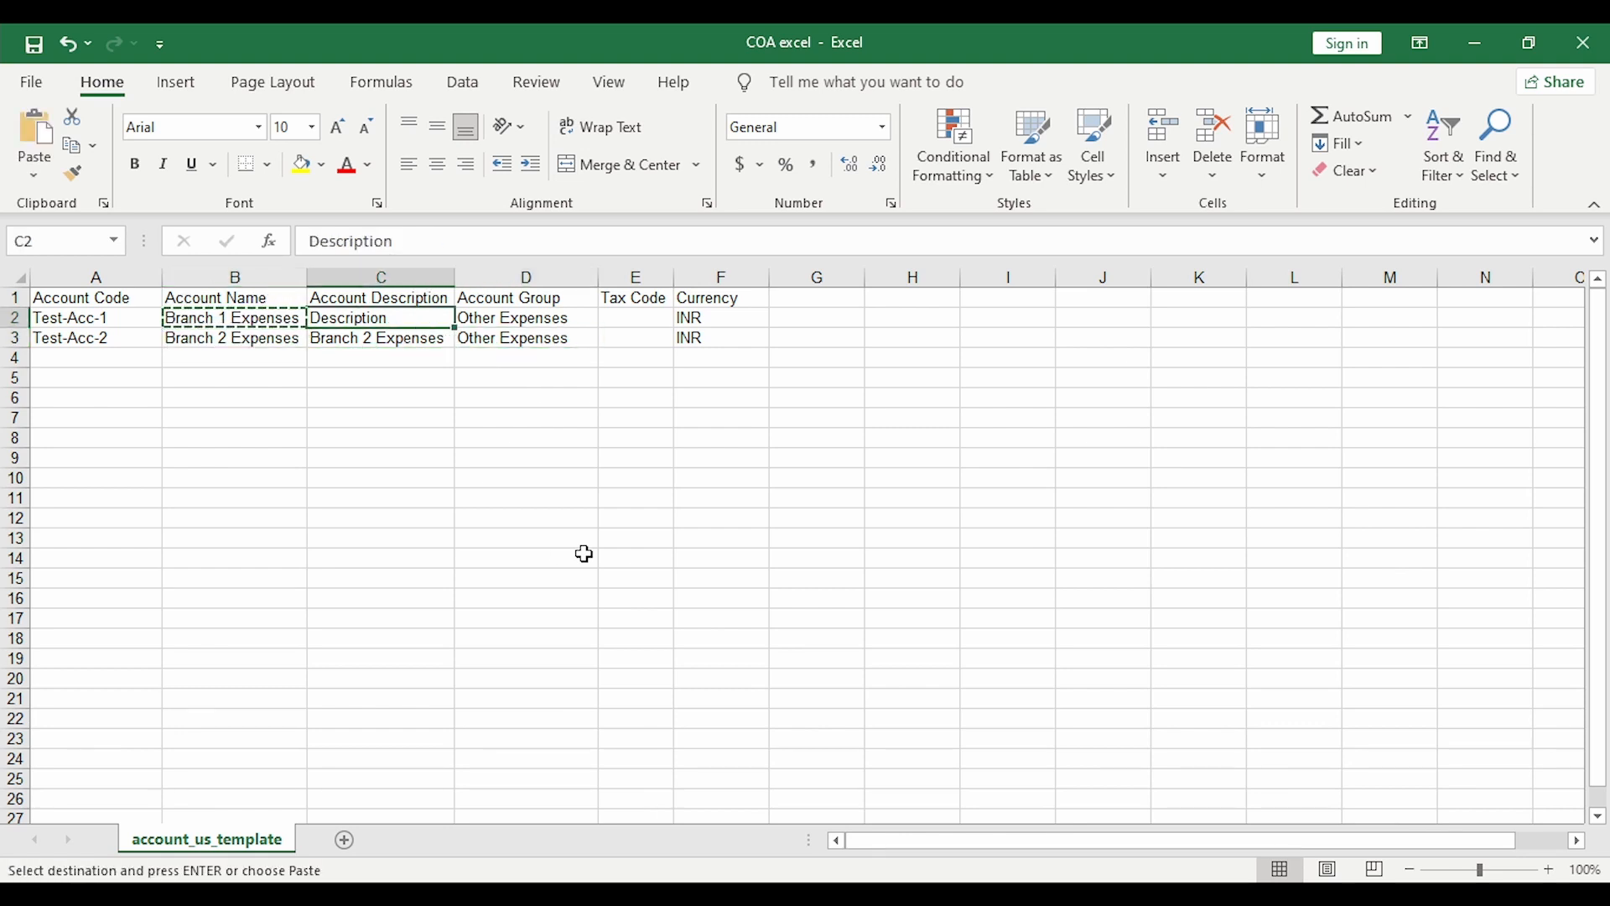
{"action": "key", "text": "ctrl+v"}
{"action": "key", "text": "Escape"}
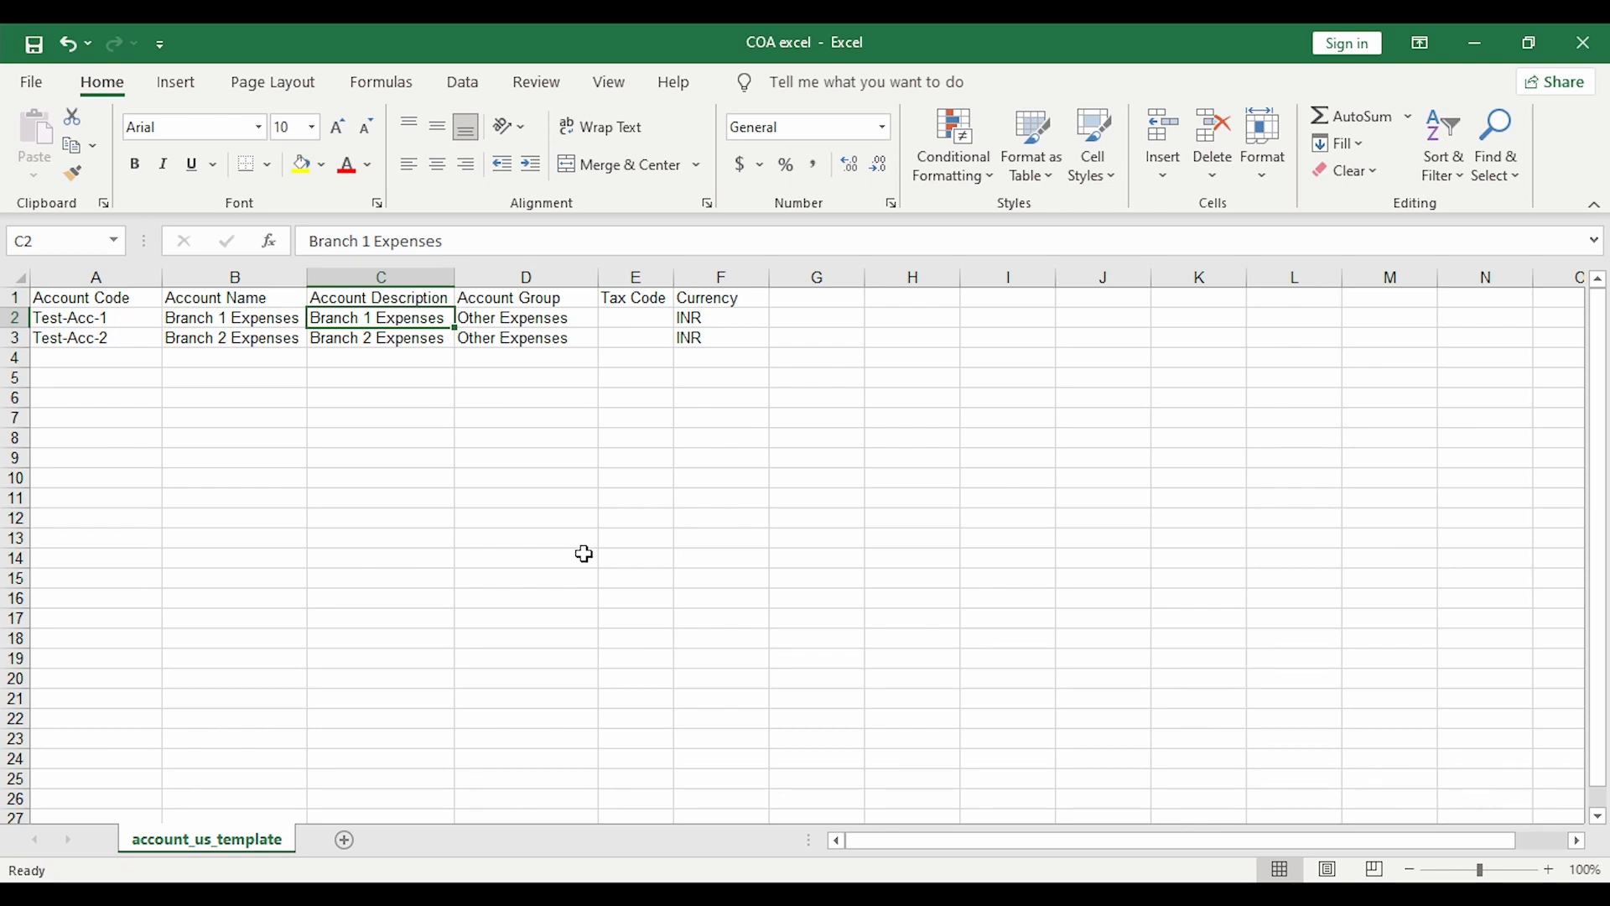
Switch back to Deskera Books and upload COA excel.xlsx as the accounts import file
{"action": "key", "text": "alt+Tab"}
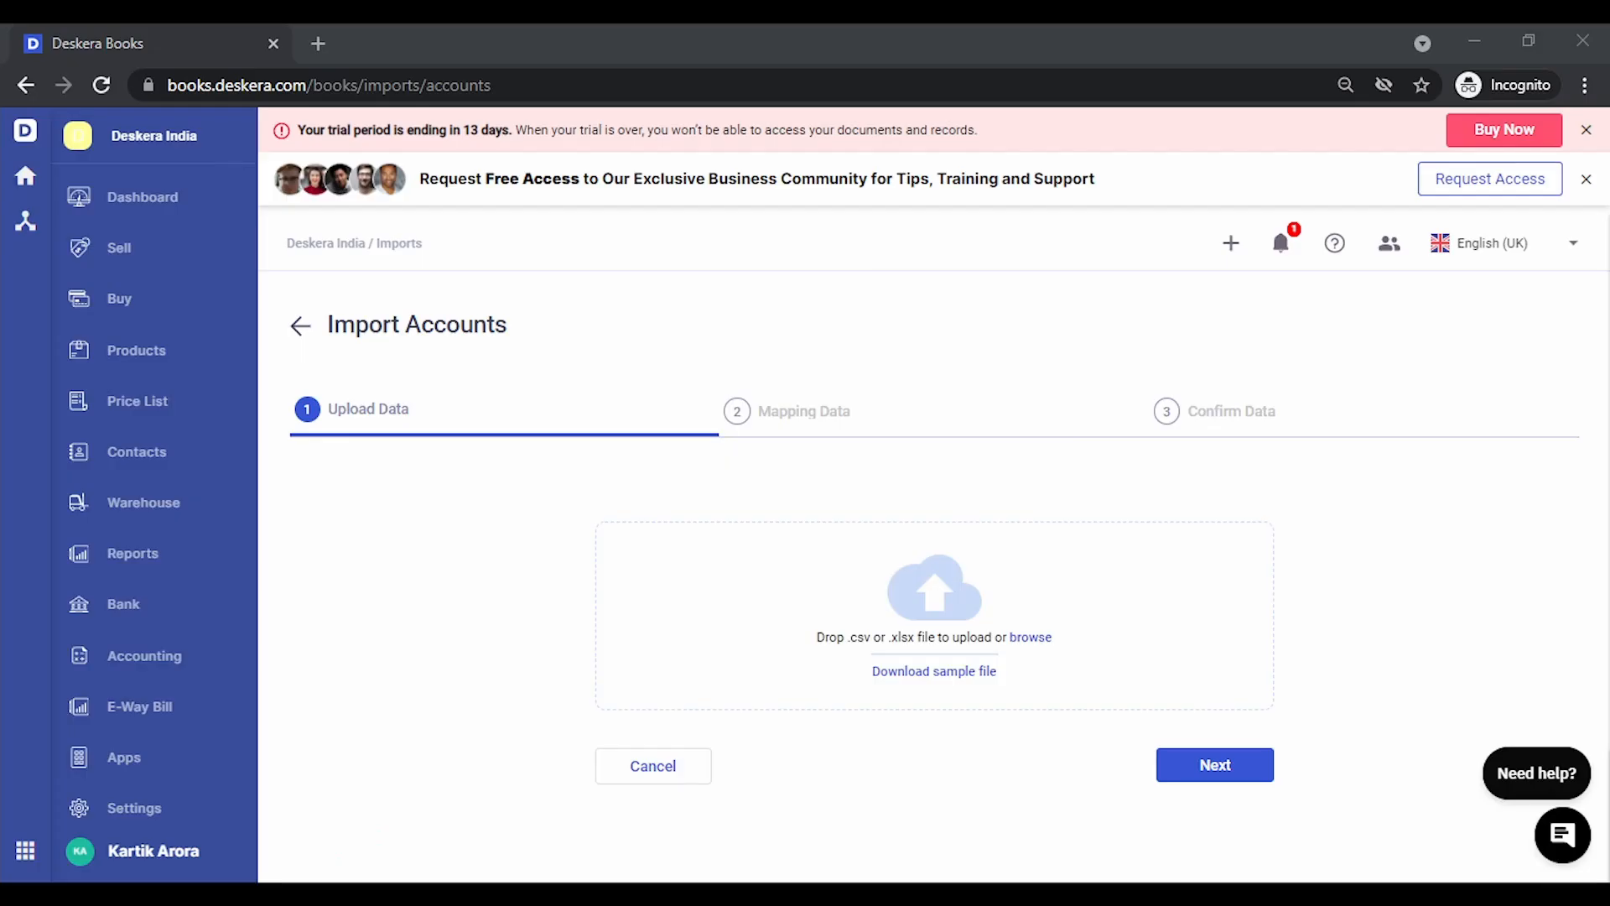
{"action": "left_click", "coordinate": [1034, 637]}
{"action": "left_click", "coordinate": [1242, 560]}
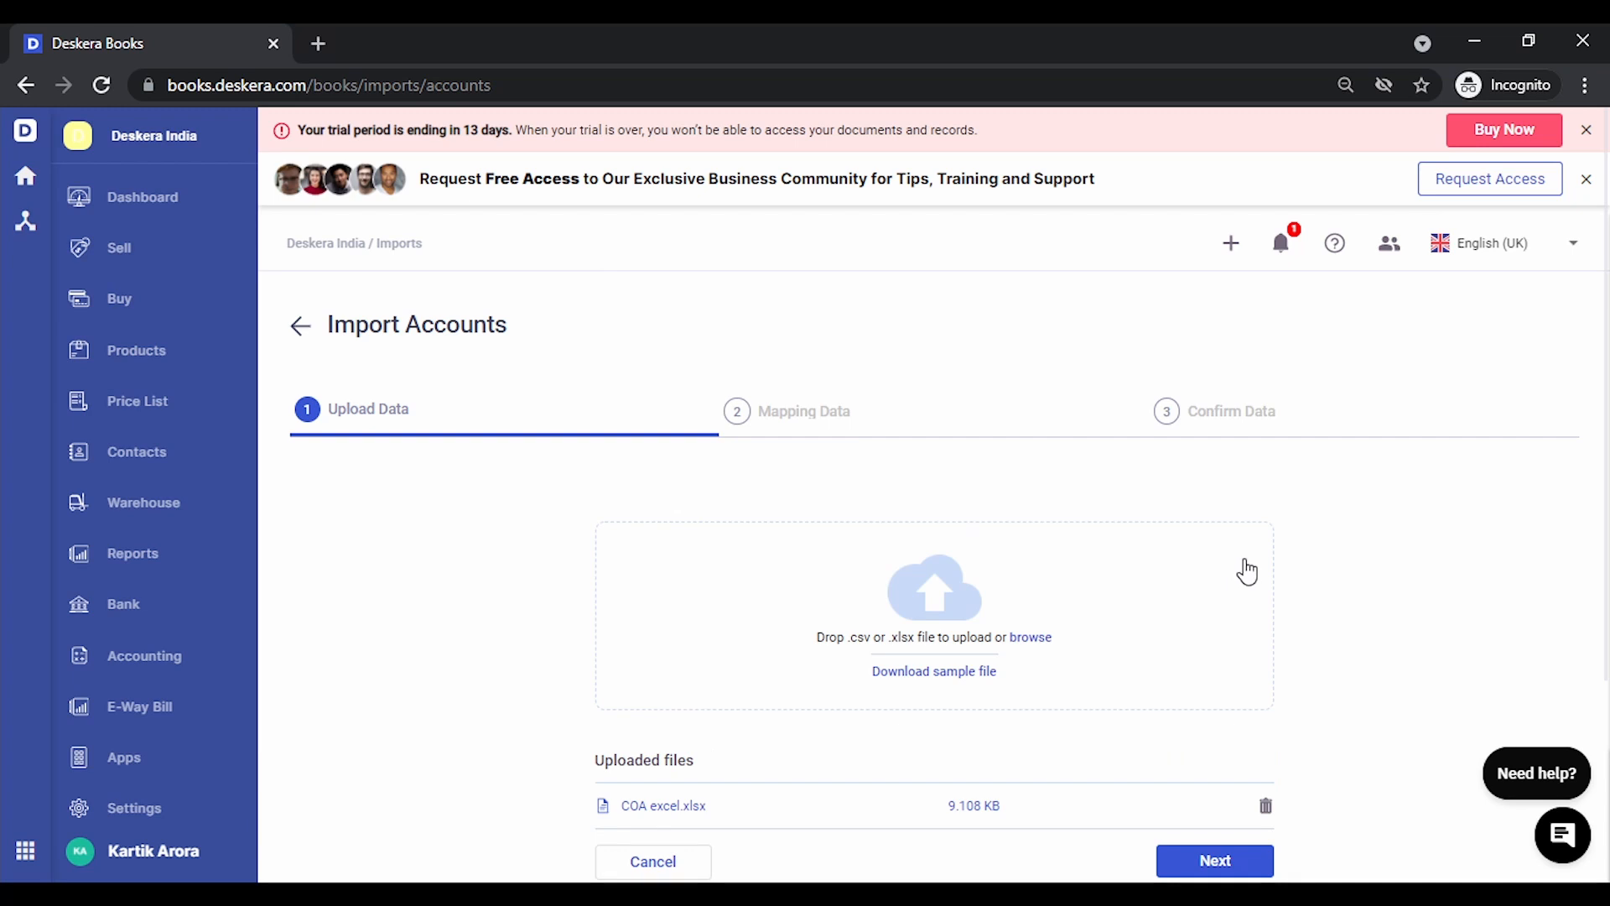
Accept the proposed header mapping and submit both branch expense accounts for import
{"action": "scroll", "coordinate": [1243, 560], "scroll_direction": "down", "scroll_amount": 3}
{"action": "left_click", "coordinate": [1215, 656]}
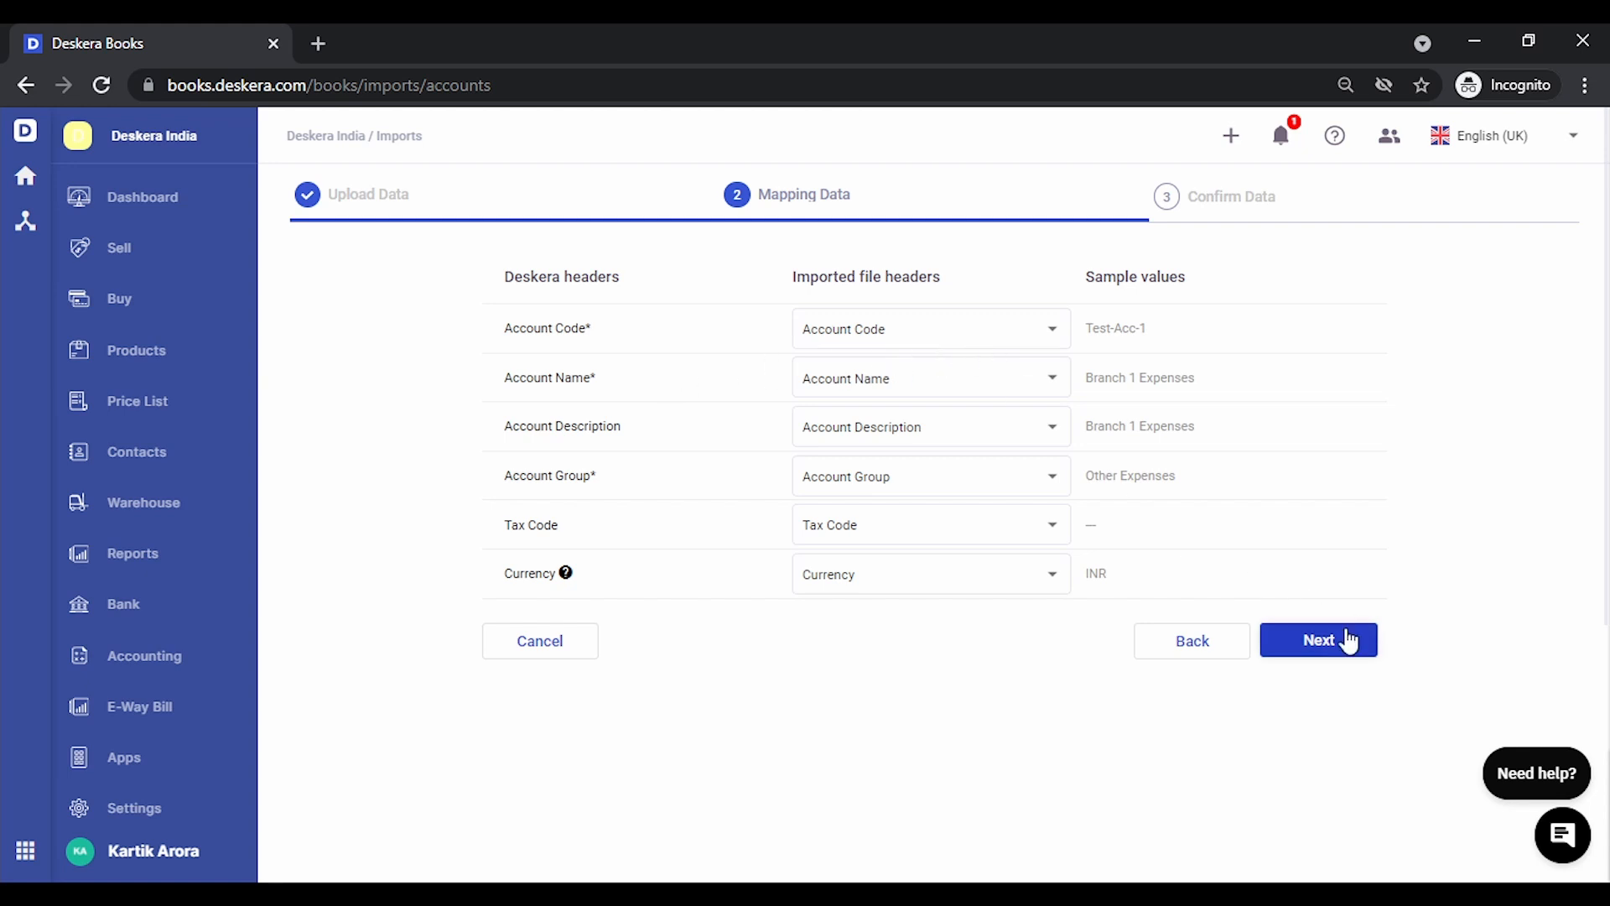
{"action": "left_click", "coordinate": [1348, 639]}
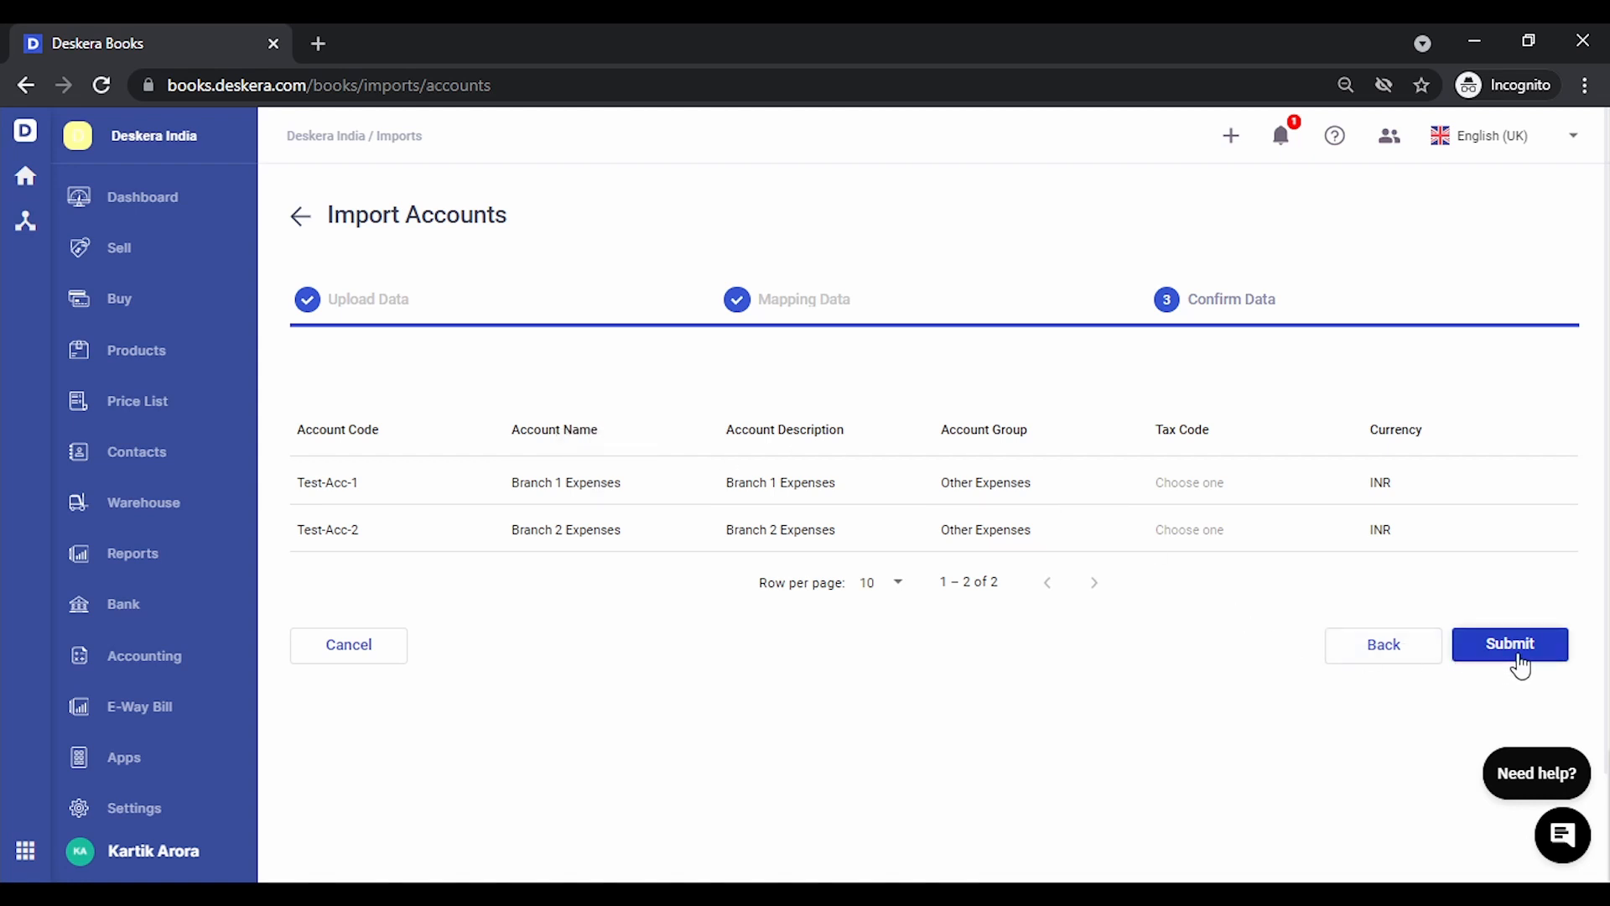
{"action": "left_click", "coordinate": [1521, 664]}
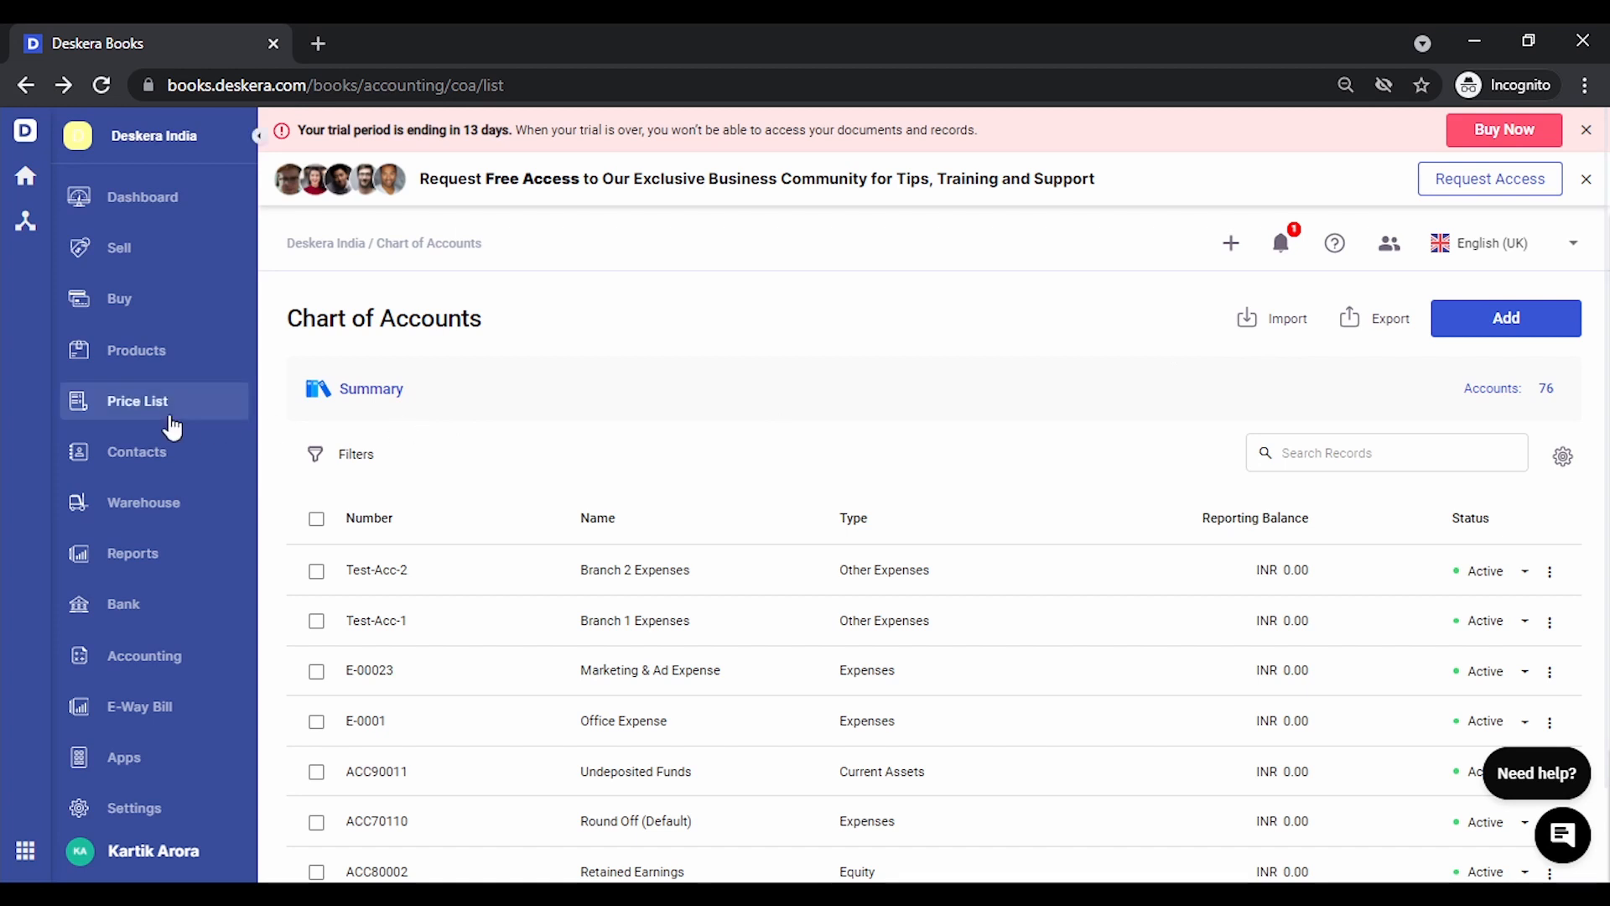
Start a new contact in the contact list and name it Customer 1
{"action": "left_click", "coordinate": [143, 457]}
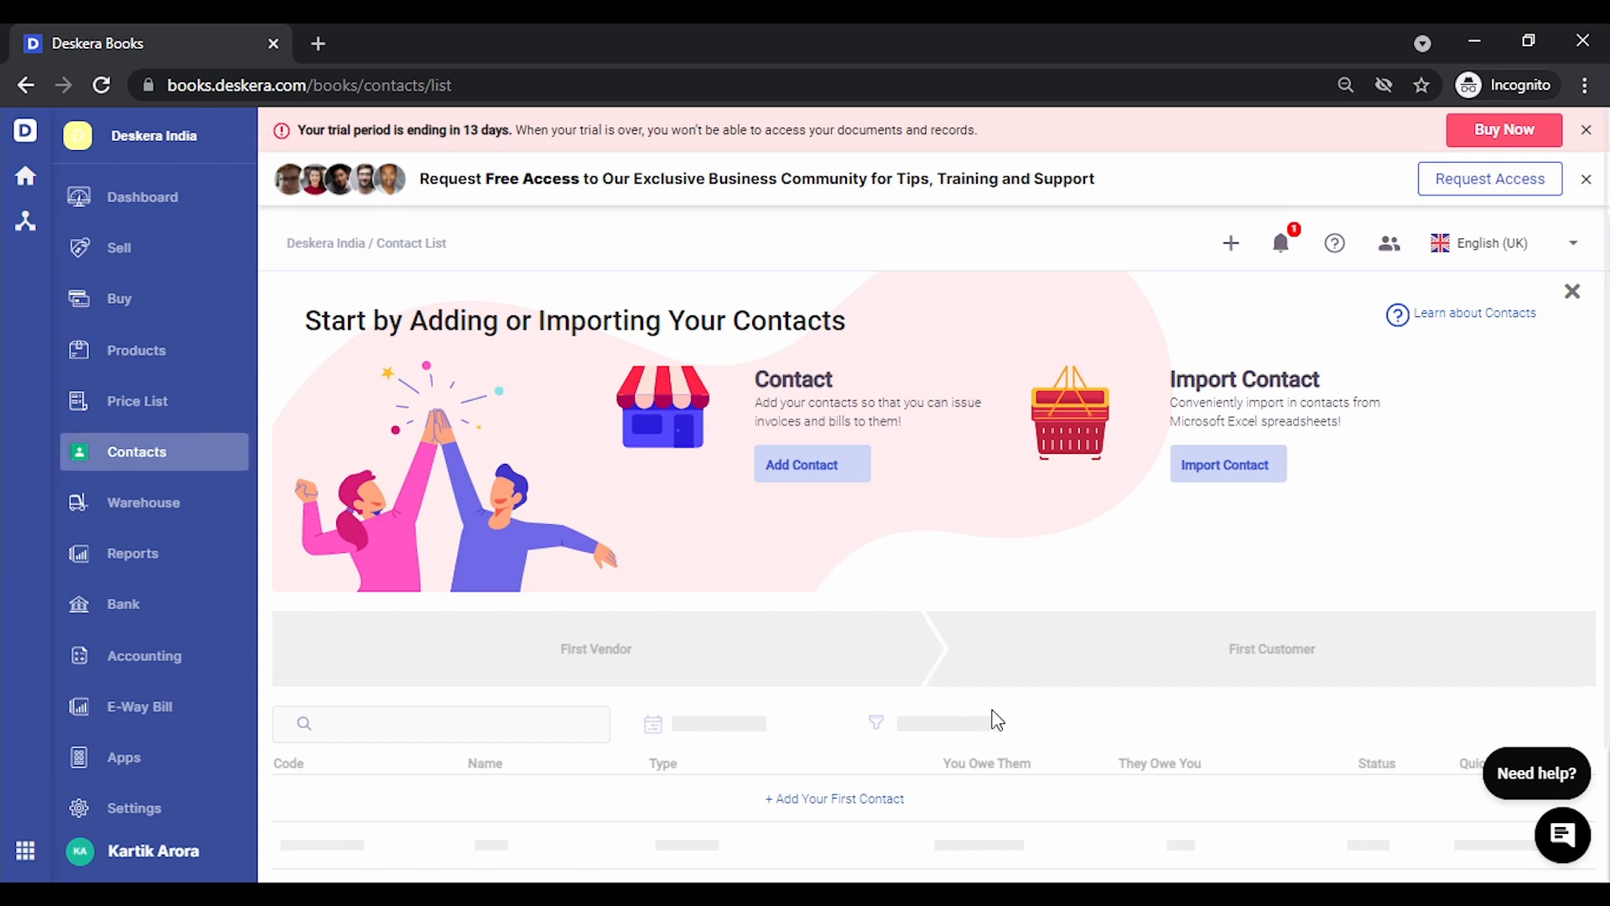
{"action": "left_click", "coordinate": [824, 463]}
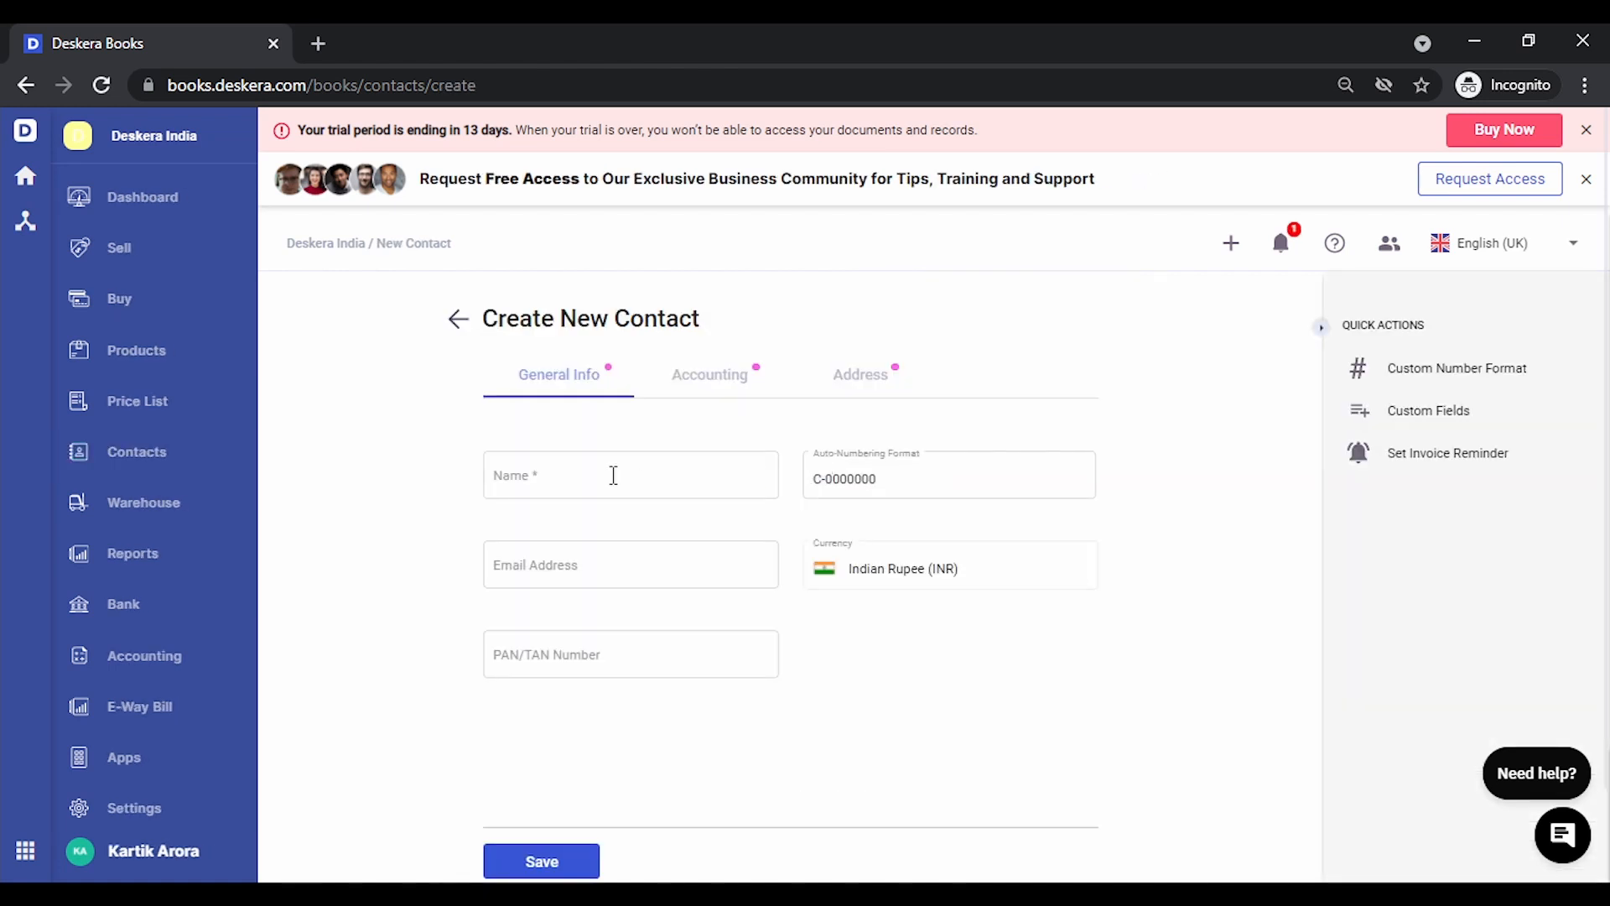
{"action": "left_click", "coordinate": [614, 476]}
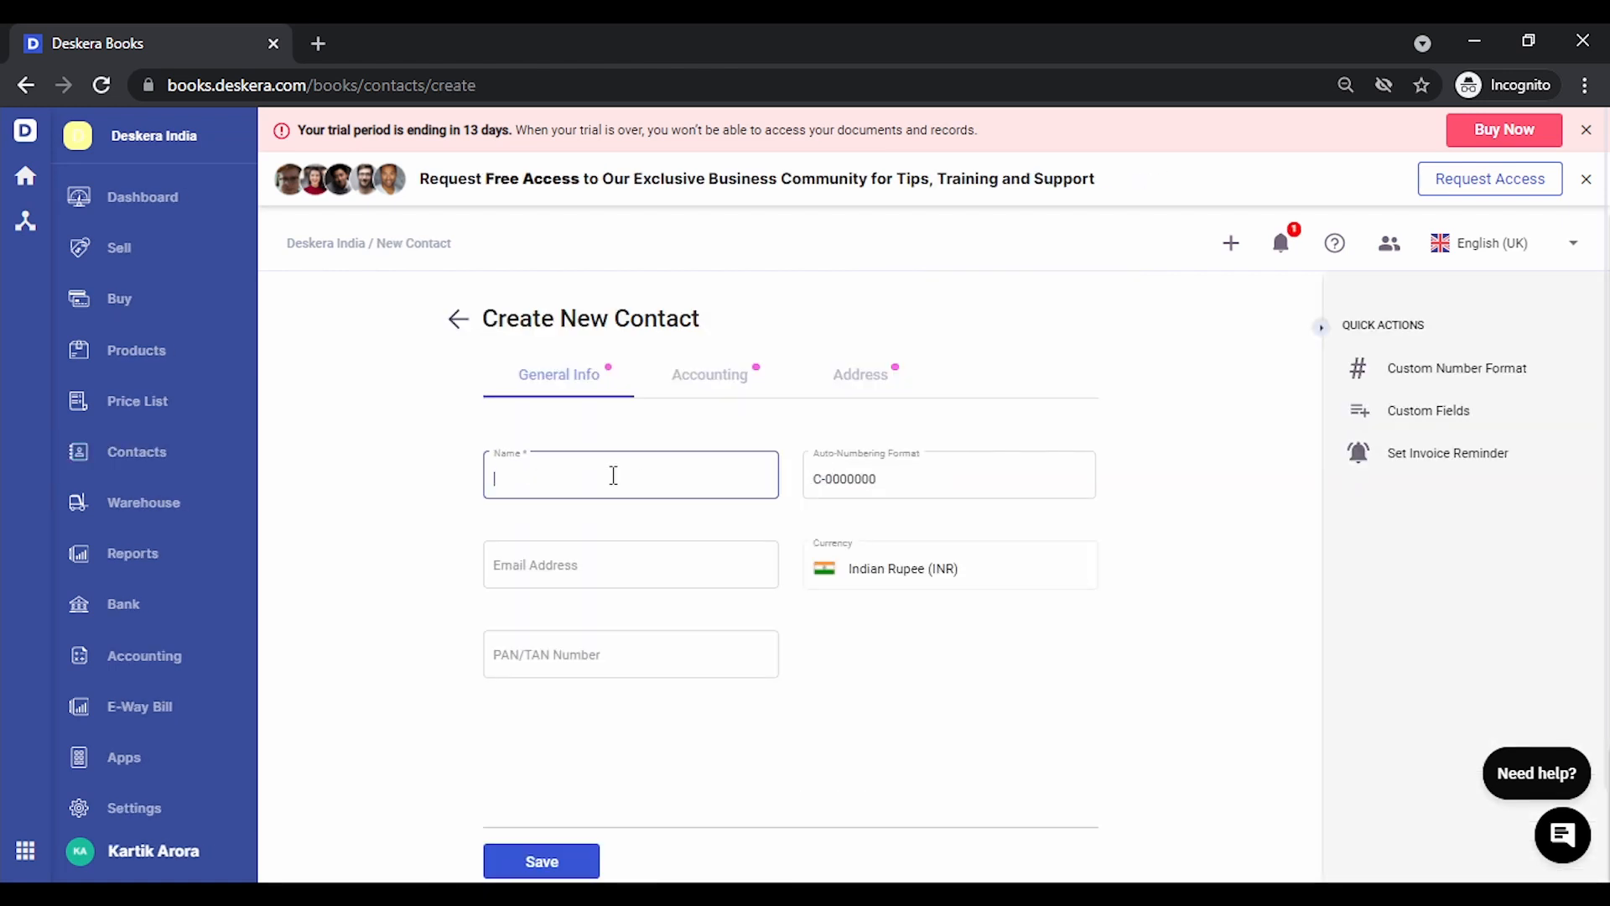
{"action": "type", "text": "Customer 1"}
Create and save a custom contact numbering format with prefix V, a hyphen separator and 4 display digits
{"action": "left_click", "coordinate": [997, 482]}
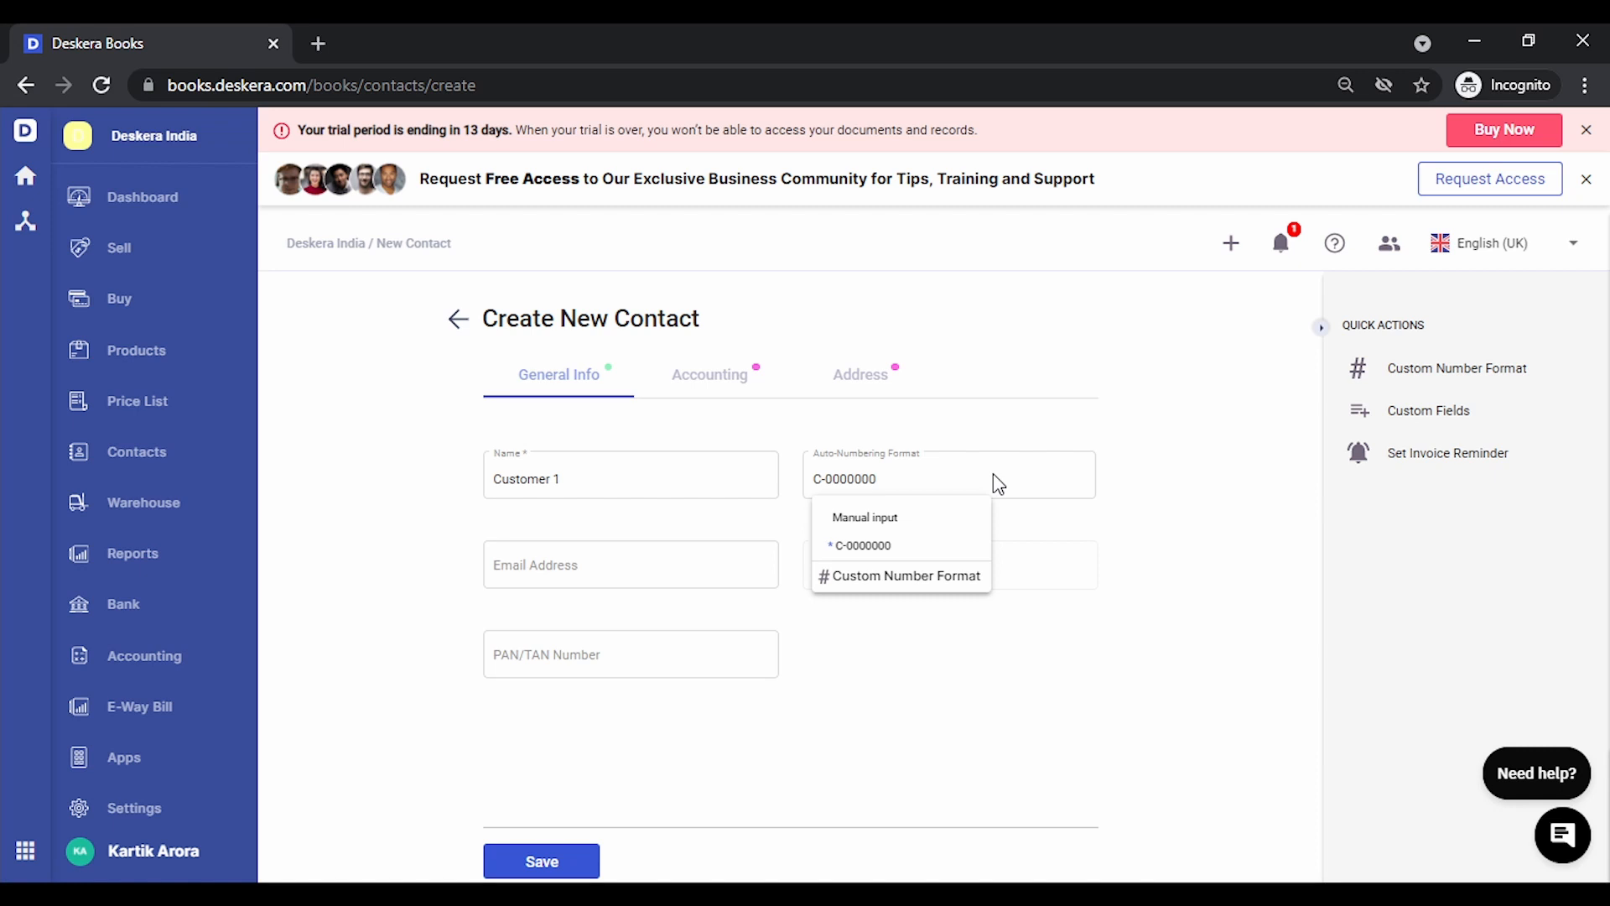
{"action": "left_click", "coordinate": [912, 579]}
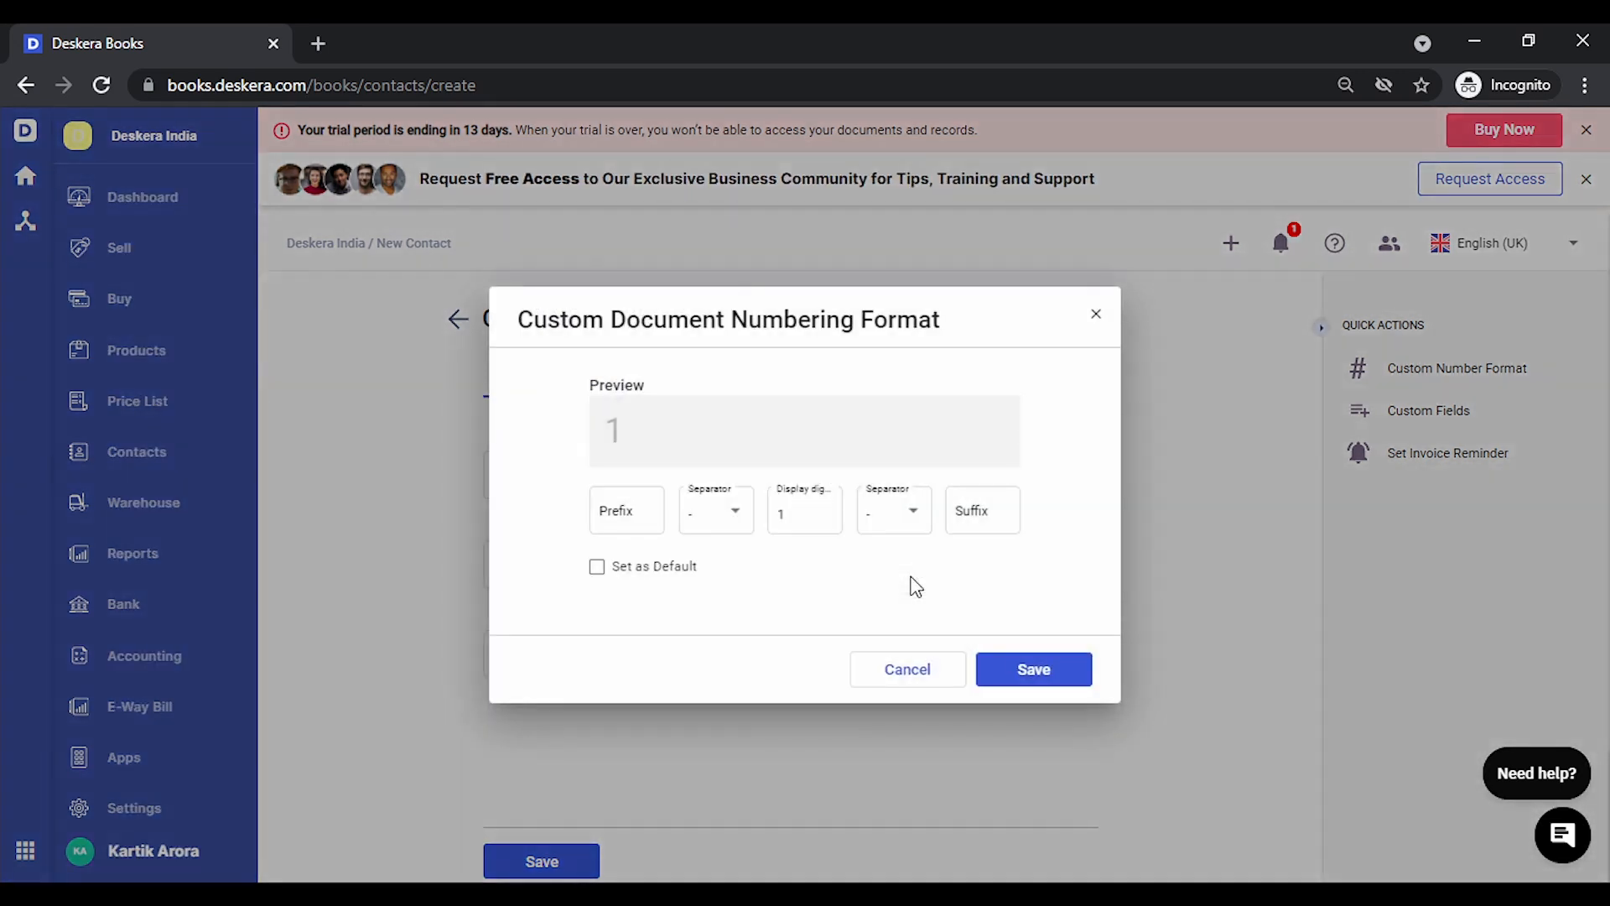
{"action": "left_click", "coordinate": [630, 520]}
{"action": "type", "text": "V"}
{"action": "key", "text": "Tab"}
{"action": "key", "text": "Tab"}
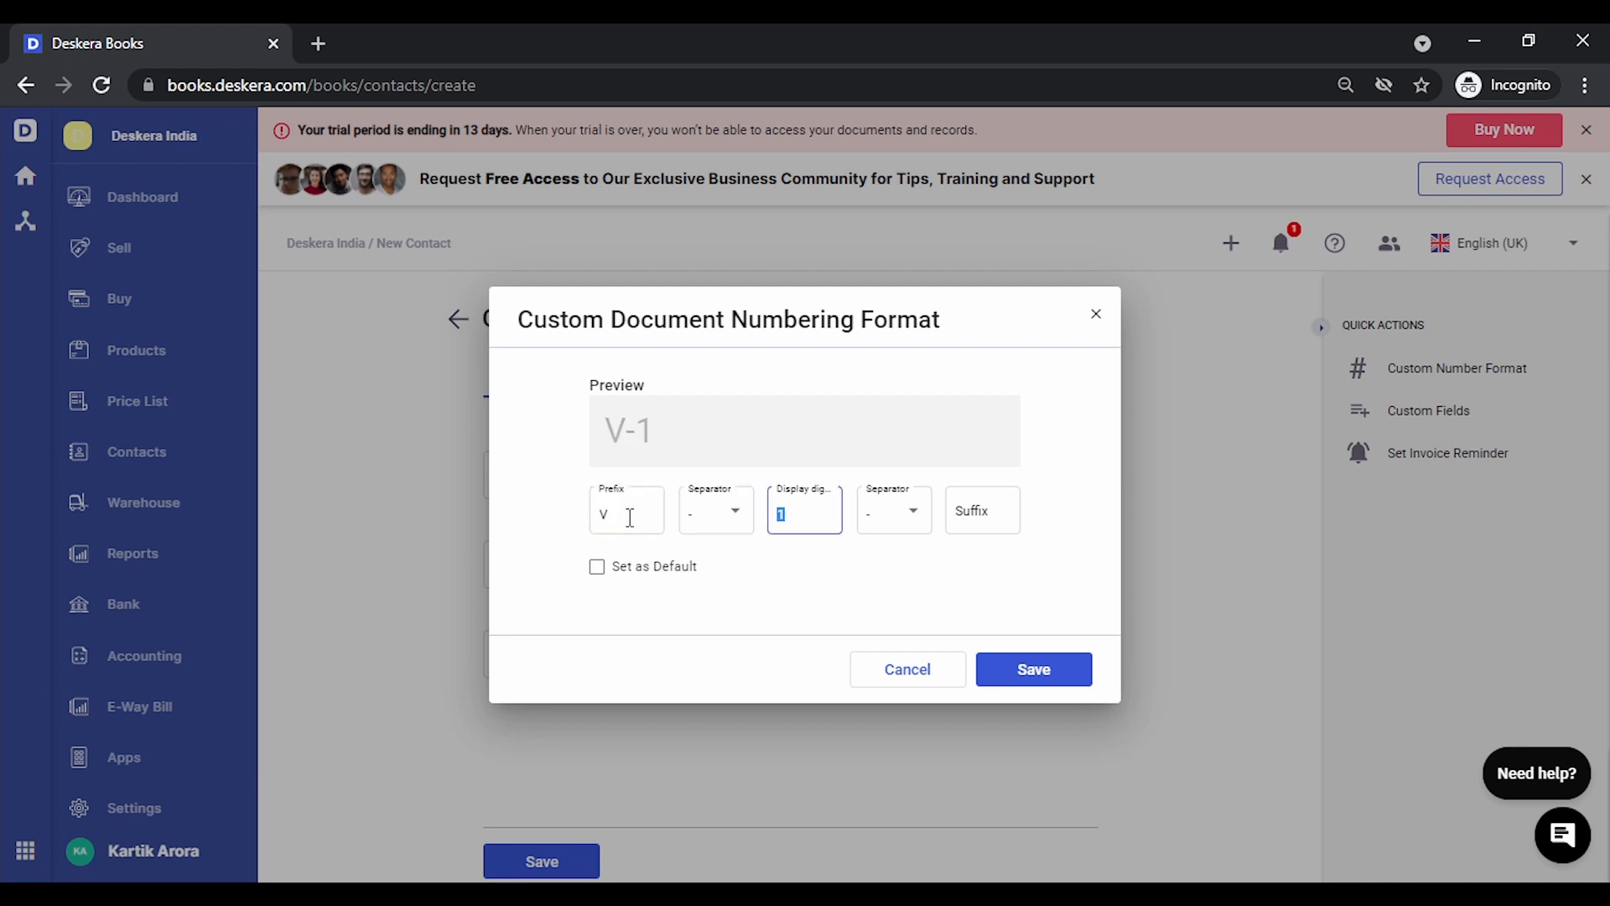
{"action": "type", "text": "4"}
{"action": "left_click", "coordinate": [1077, 672]}
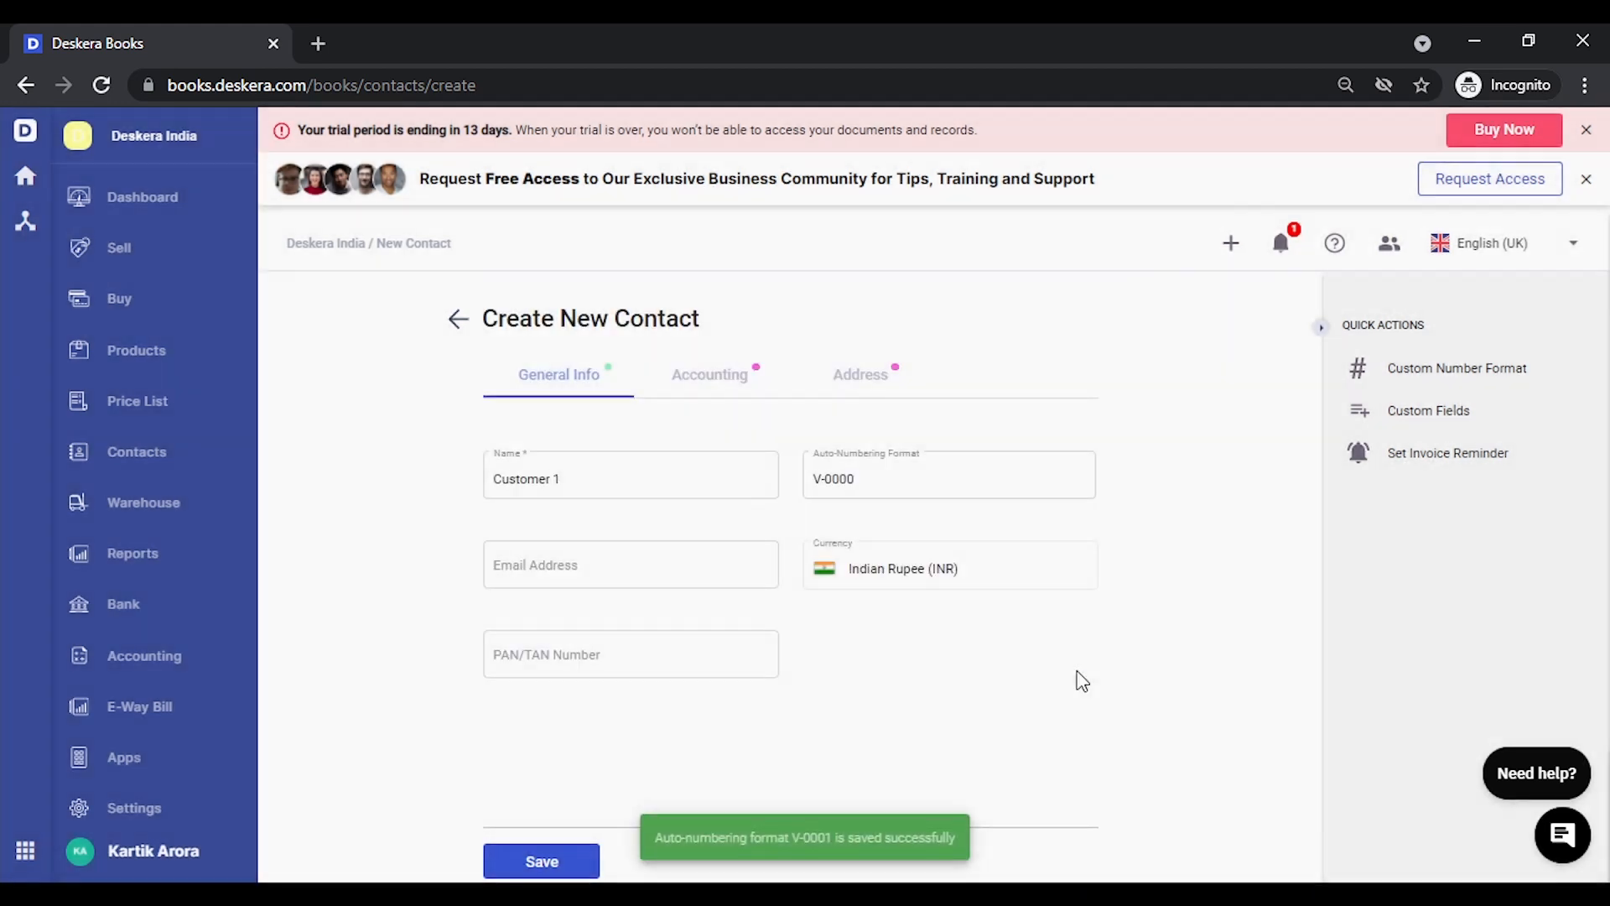
Switch the contact's auto-numbering format to C-0000000, leaving the email address empty
{"action": "left_click", "coordinate": [911, 487]}
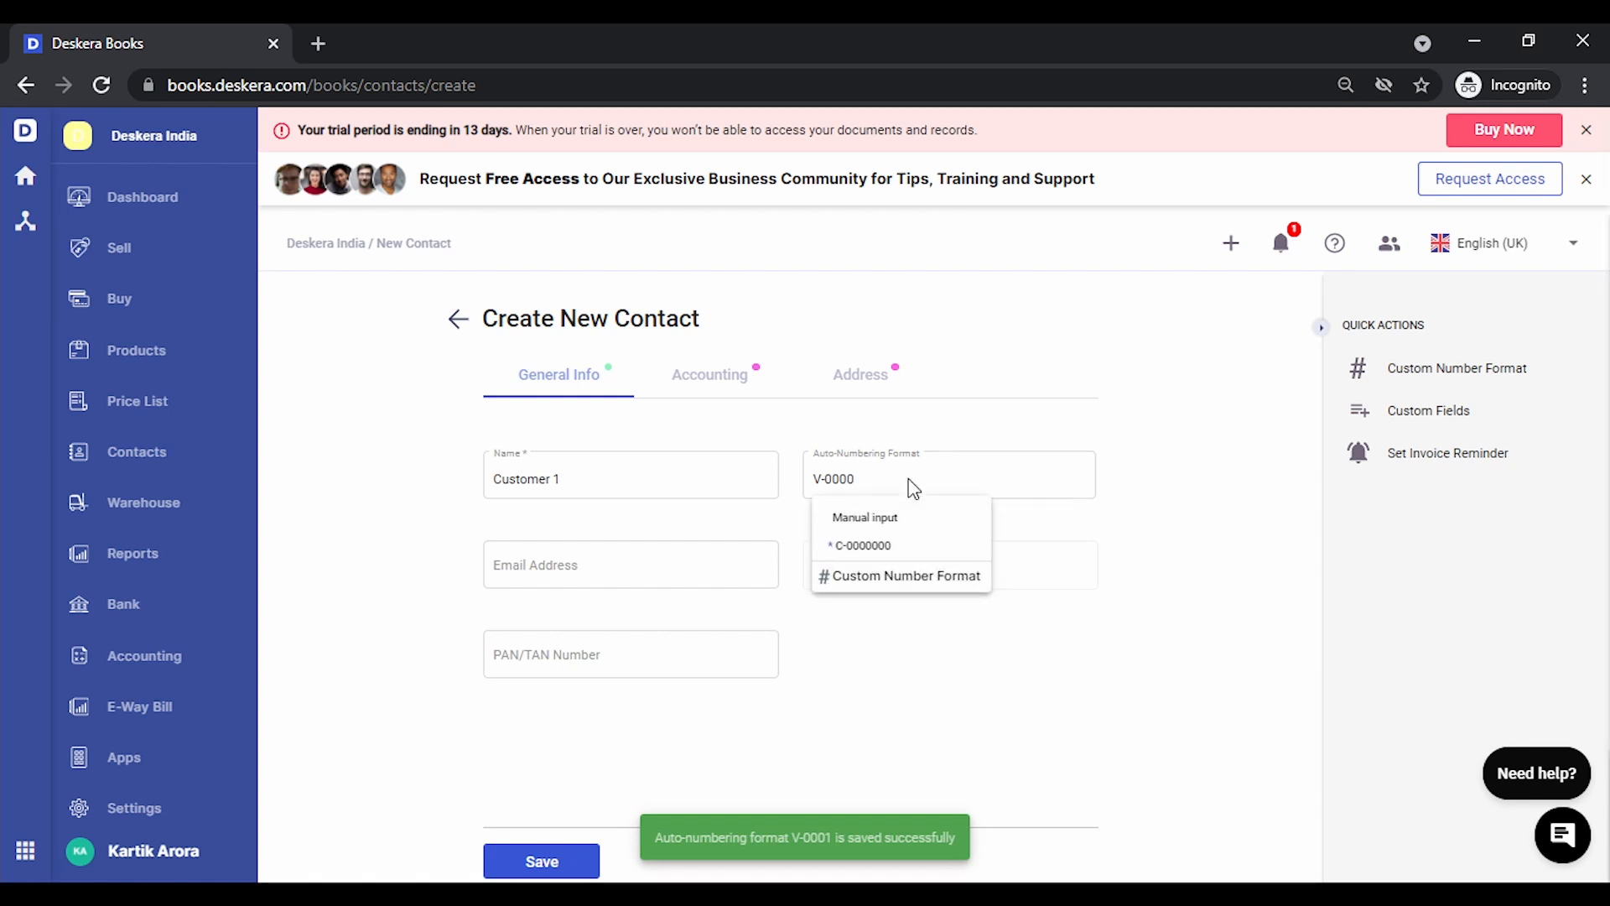
{"action": "left_click", "coordinate": [914, 554]}
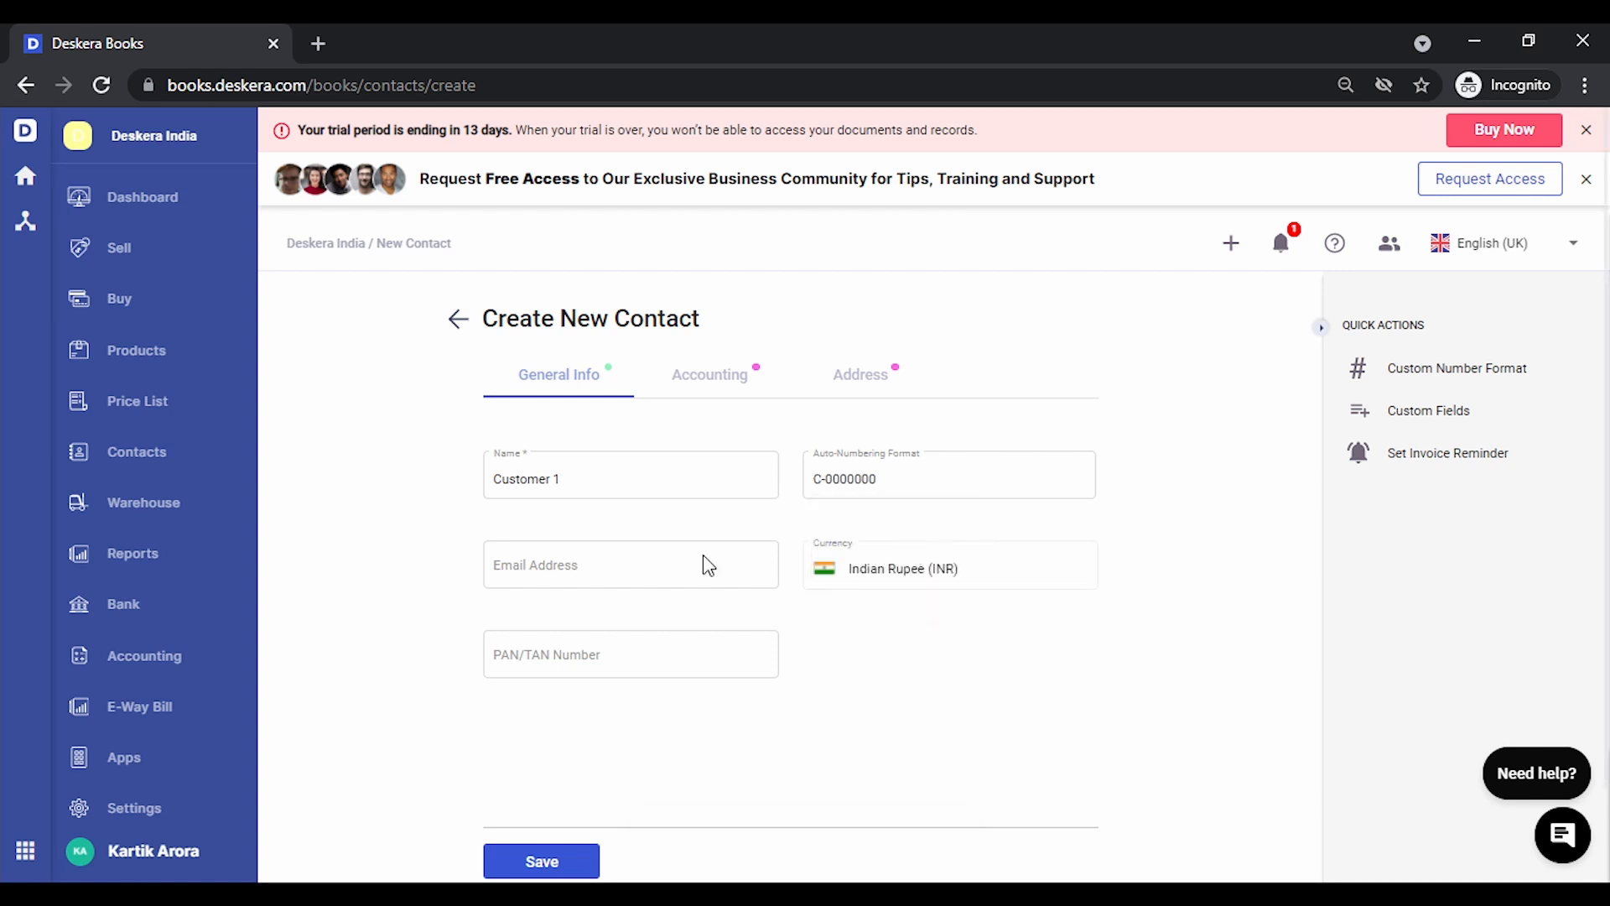
{"action": "left_click", "coordinate": [548, 561]}
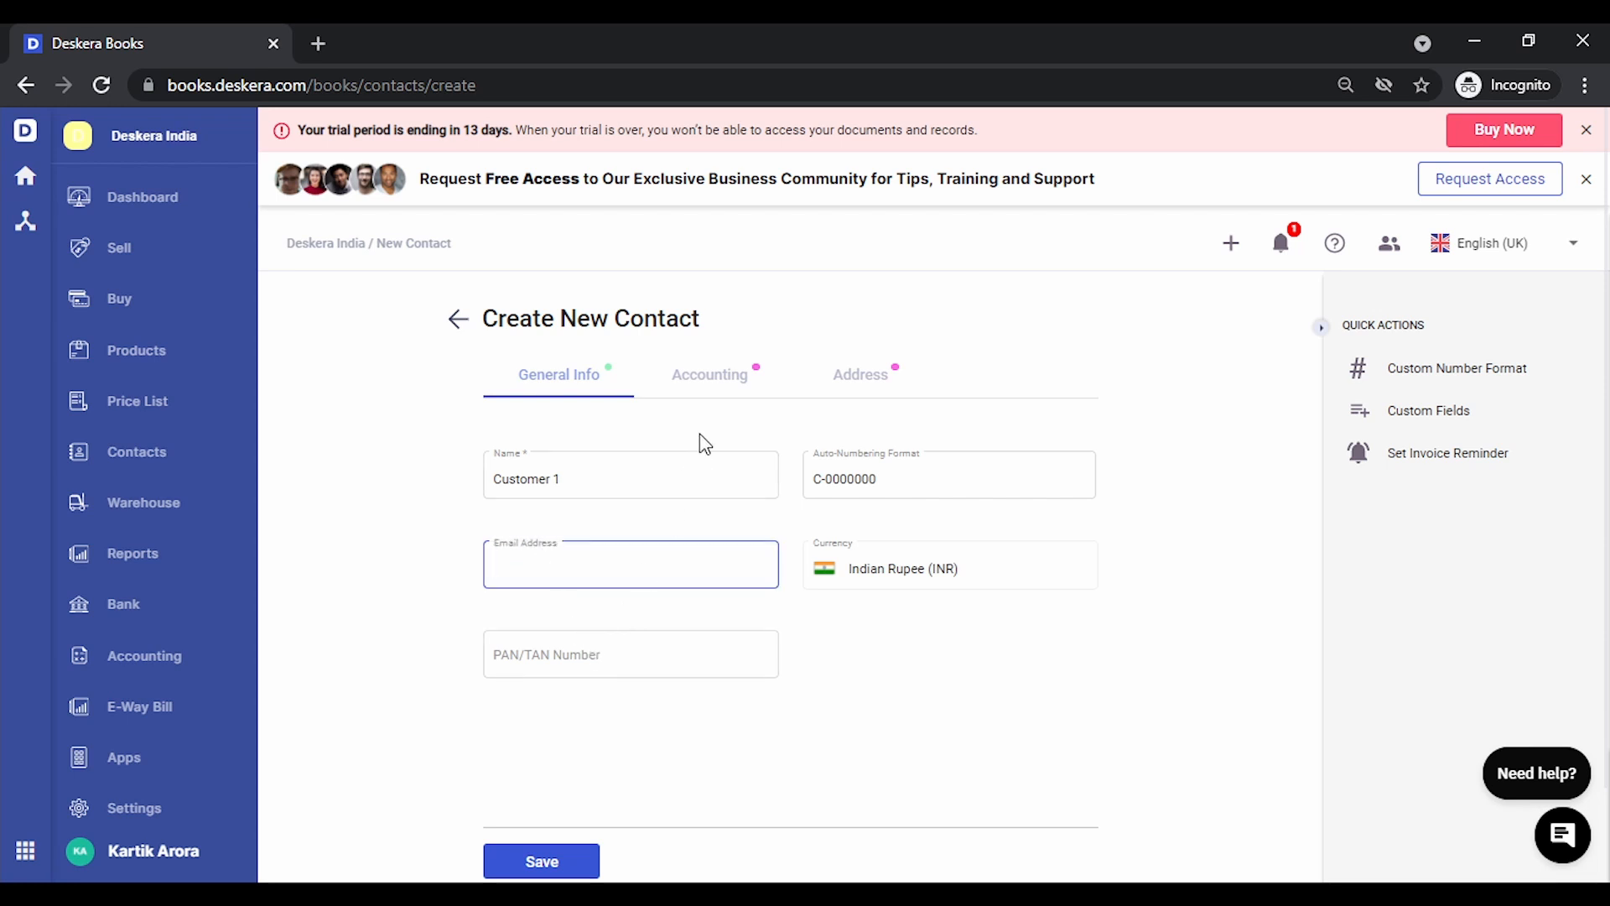
In the contact's accounting details, choose the GST treatment Registered Business - Regular and enter the contact's GSTIN
{"action": "left_click", "coordinate": [726, 390]}
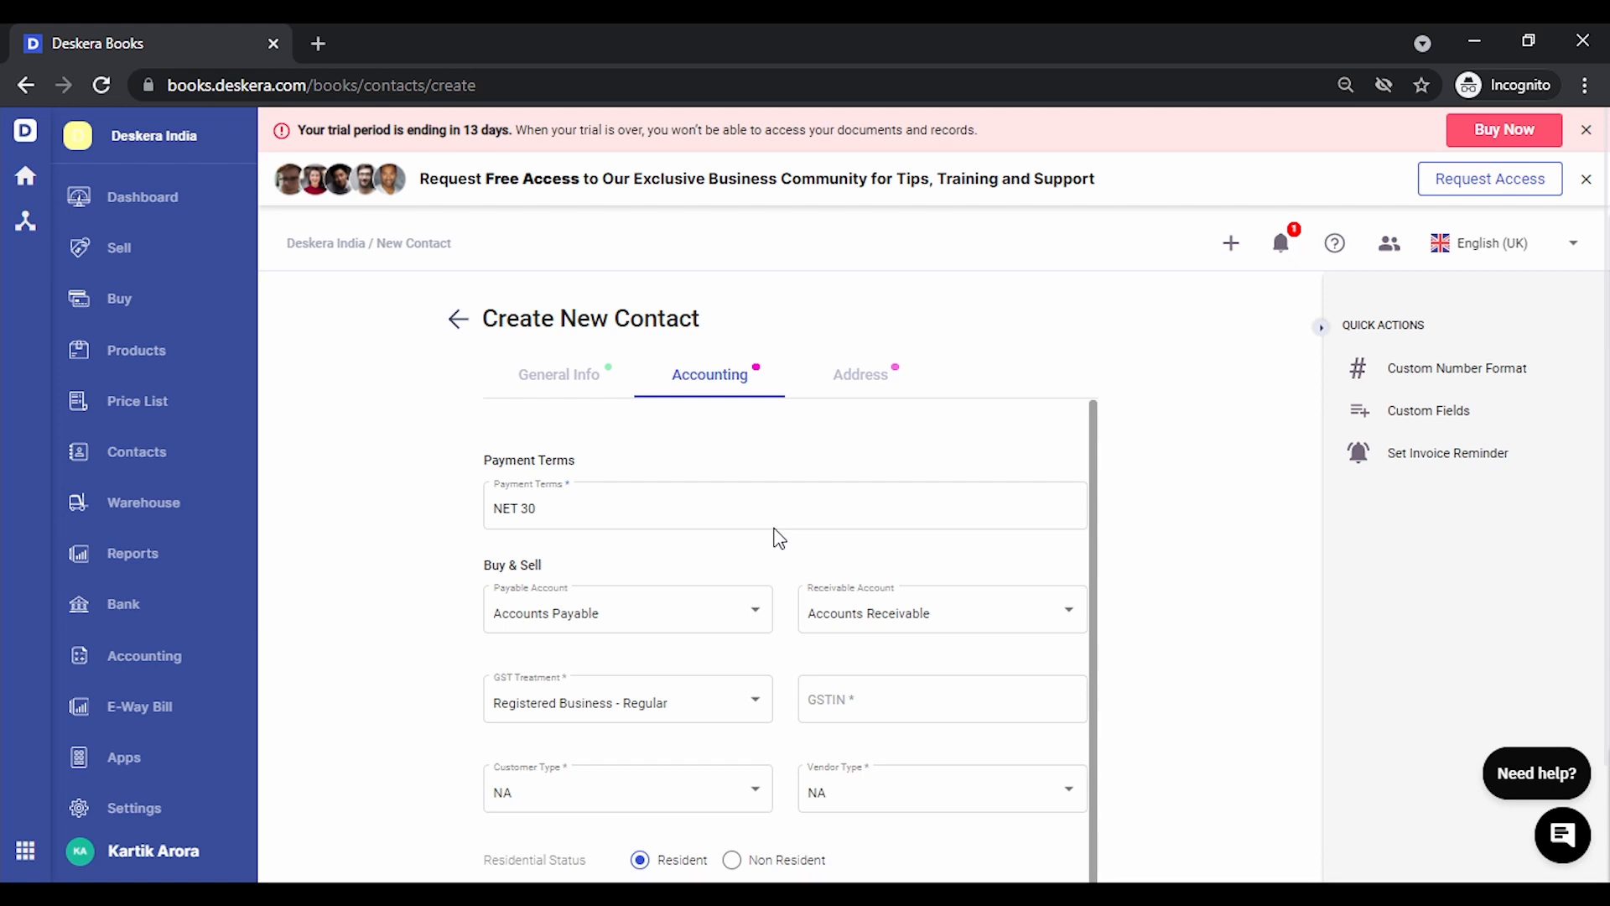
{"action": "scroll", "coordinate": [692, 564], "scroll_direction": "down", "scroll_amount": 3}
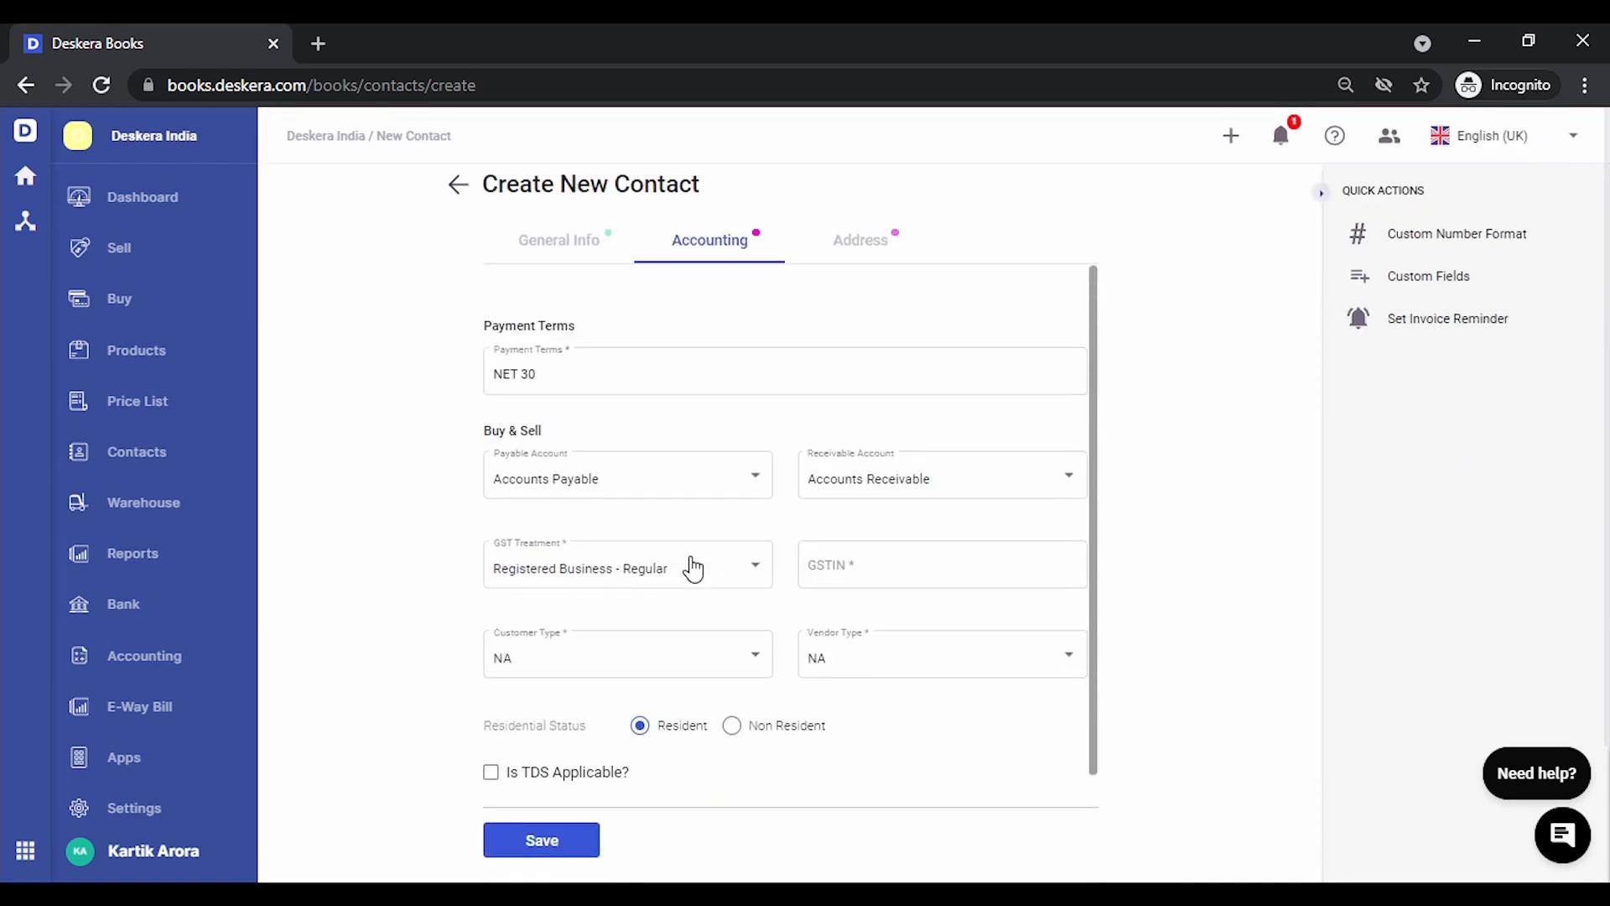
{"action": "left_click", "coordinate": [647, 565]}
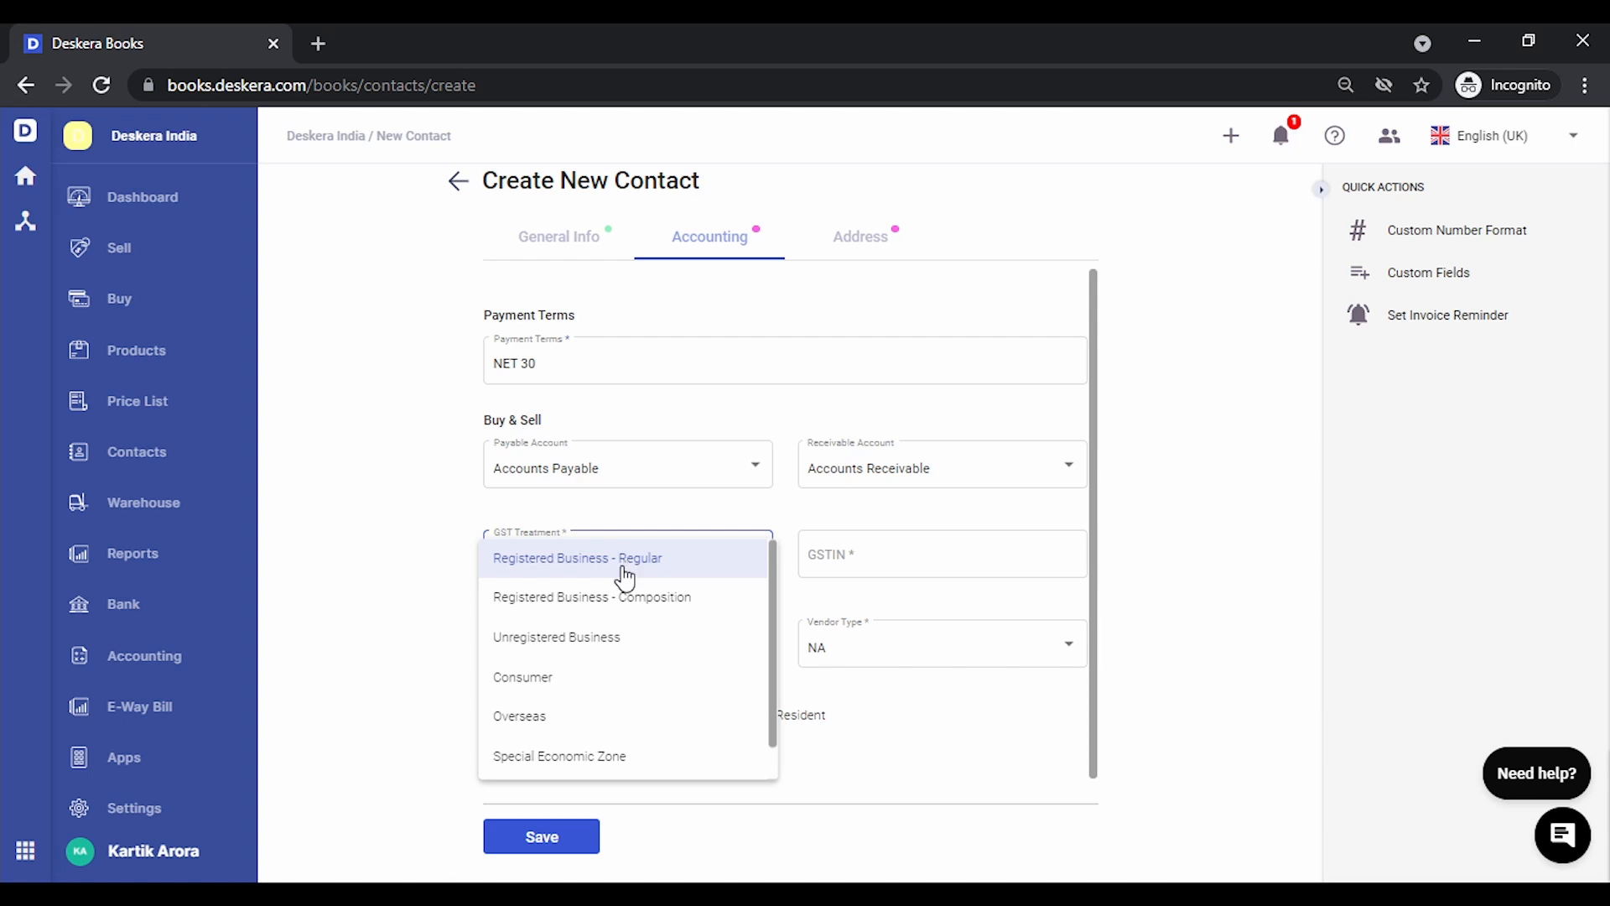
{"action": "scroll", "coordinate": [612, 684], "scroll_direction": "down", "scroll_amount": 1}
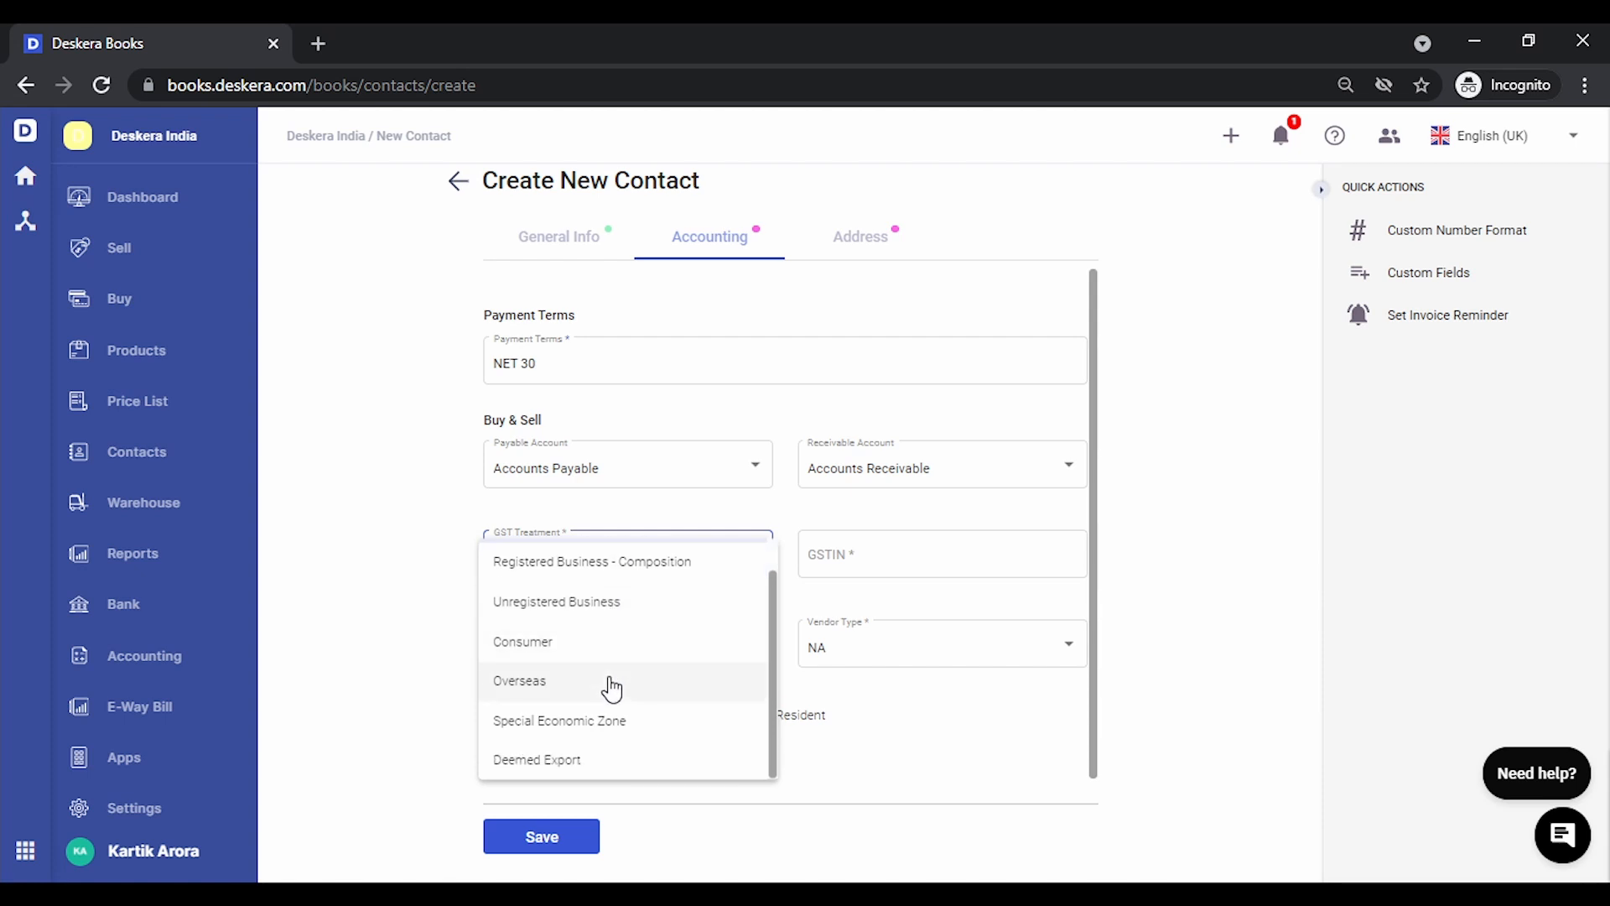
{"action": "scroll", "coordinate": [611, 683], "scroll_direction": "up", "scroll_amount": 1}
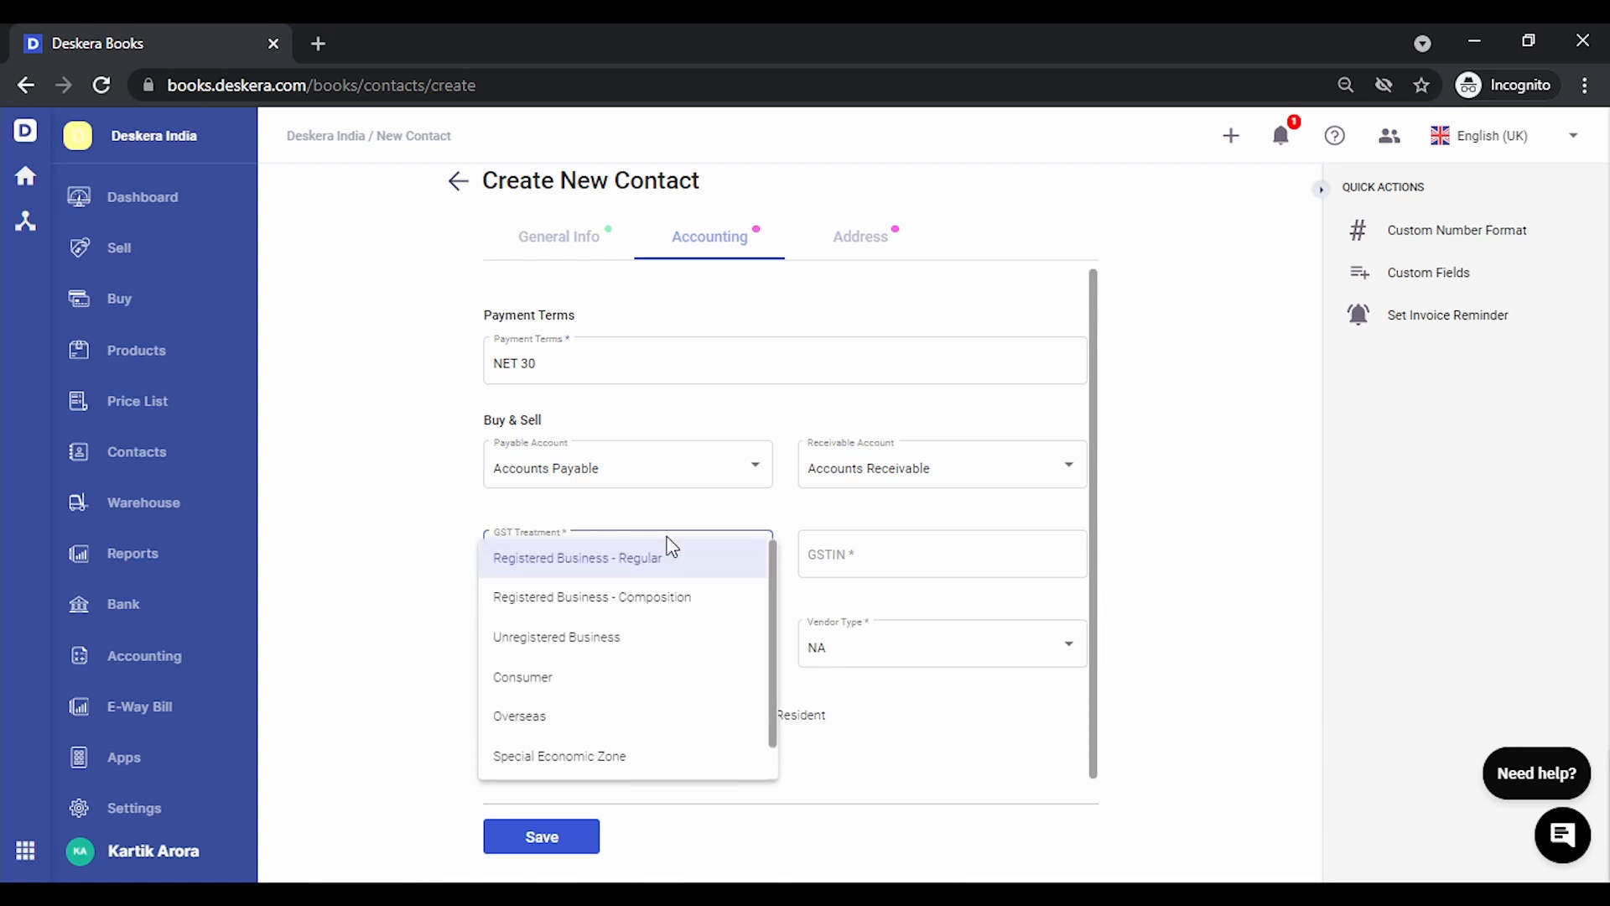
{"action": "left_click", "coordinate": [675, 570]}
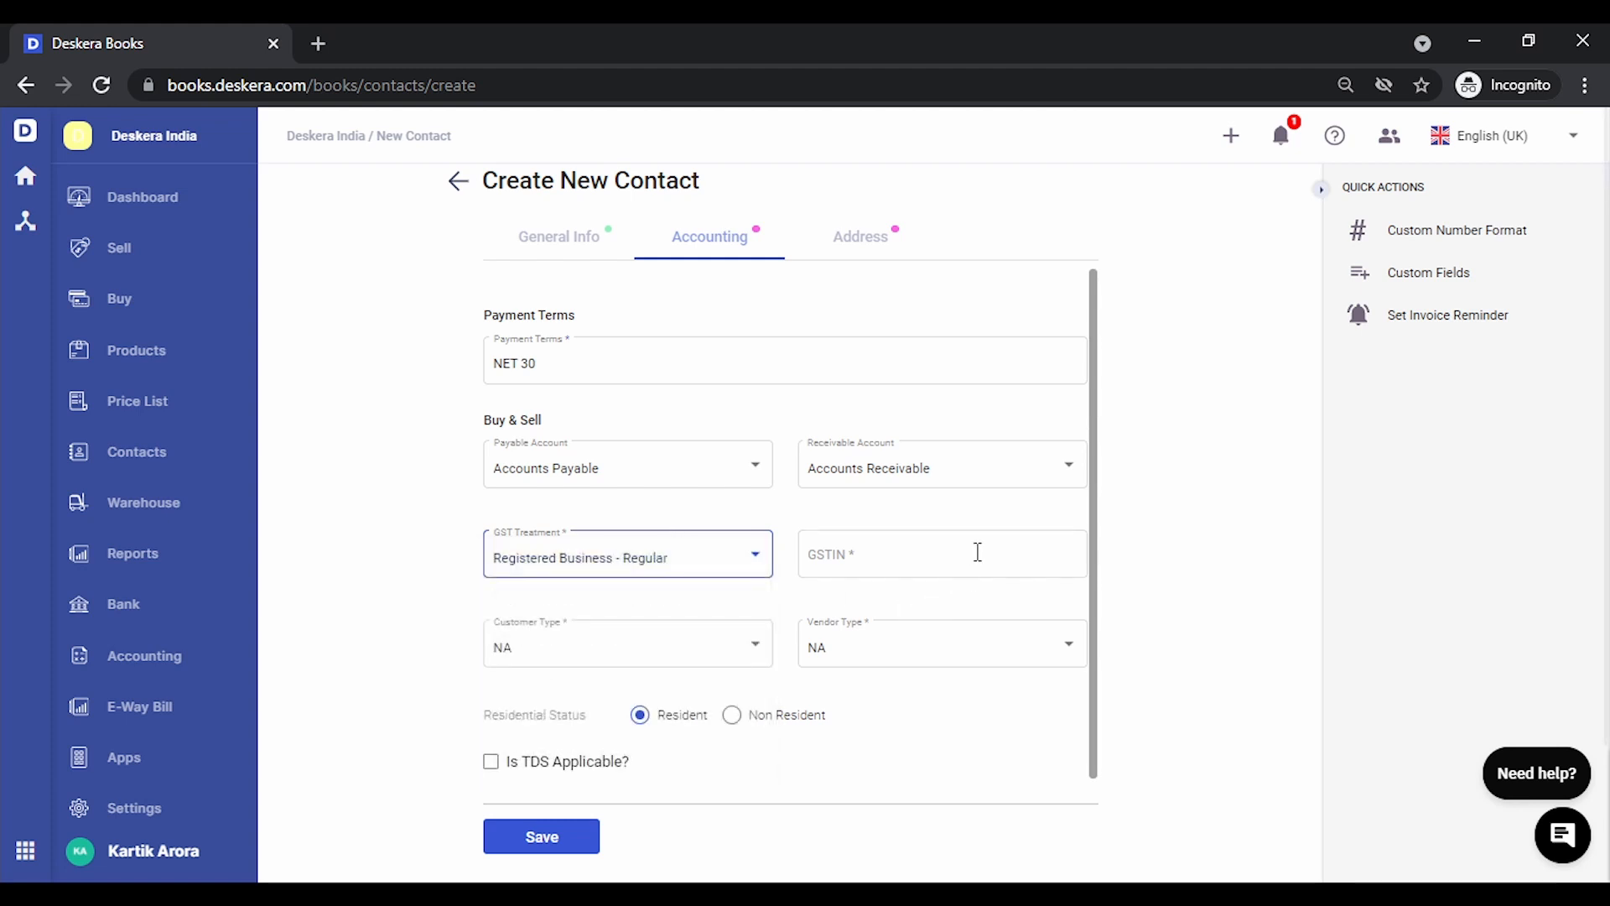
{"action": "left_click", "coordinate": [977, 551]}
{"action": "type", "text": "07A"}
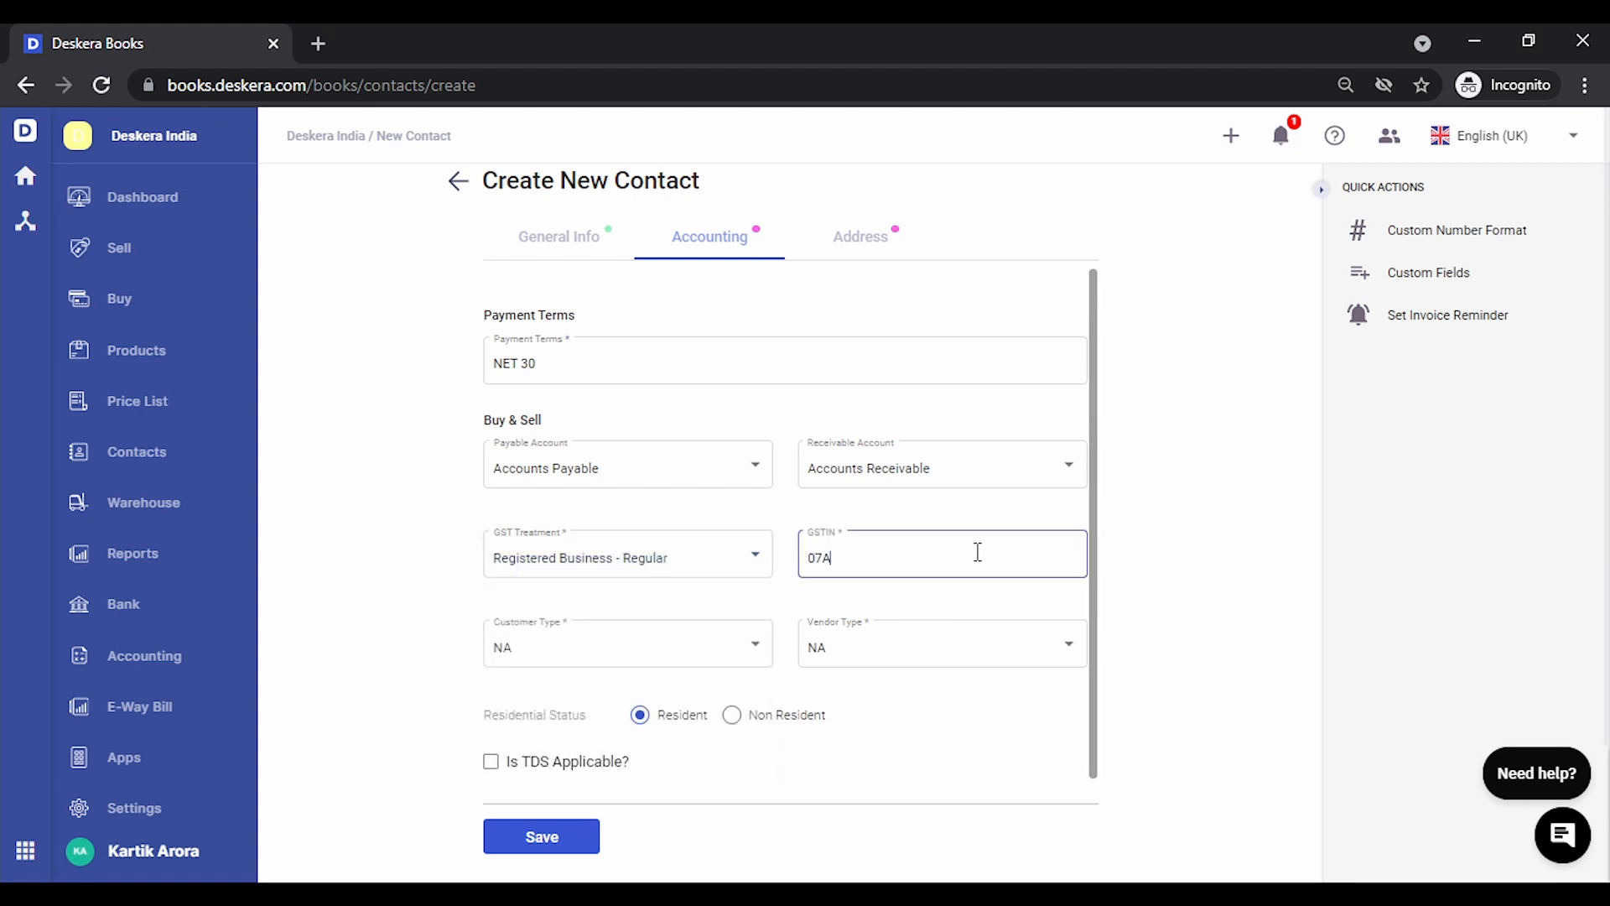
{"action": "type", "text": "XHHH1111D1ZB"}
Examine the available customer types and the additional fields required when TDS is applicable
{"action": "left_click", "coordinate": [718, 650]}
{"action": "left_click", "coordinate": [718, 650]}
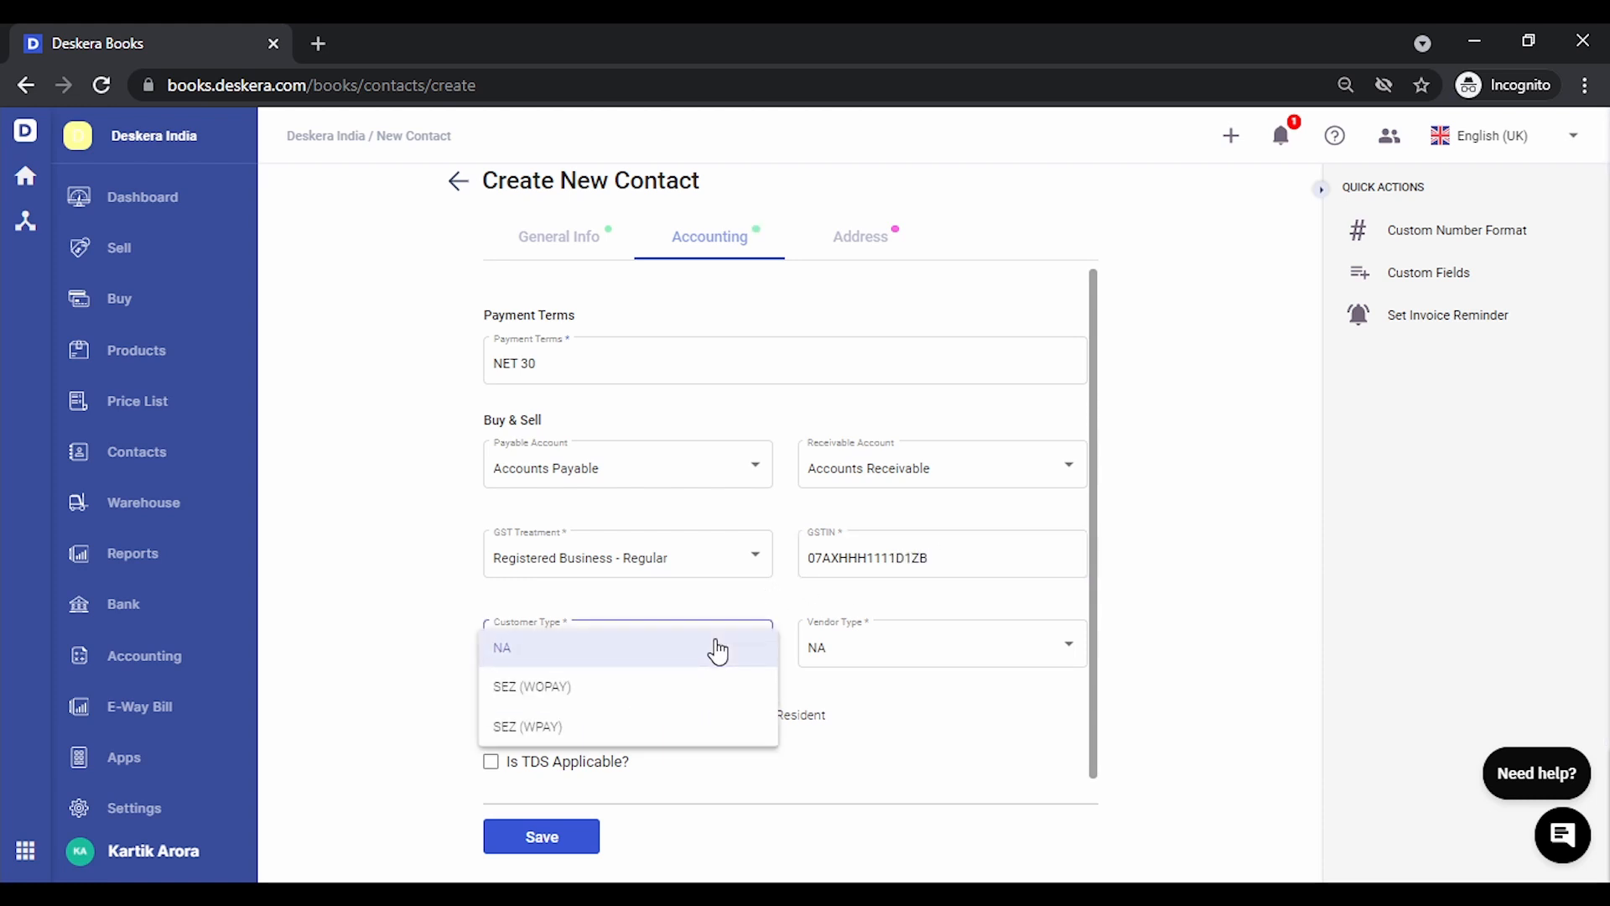
{"action": "left_click", "coordinate": [983, 713]}
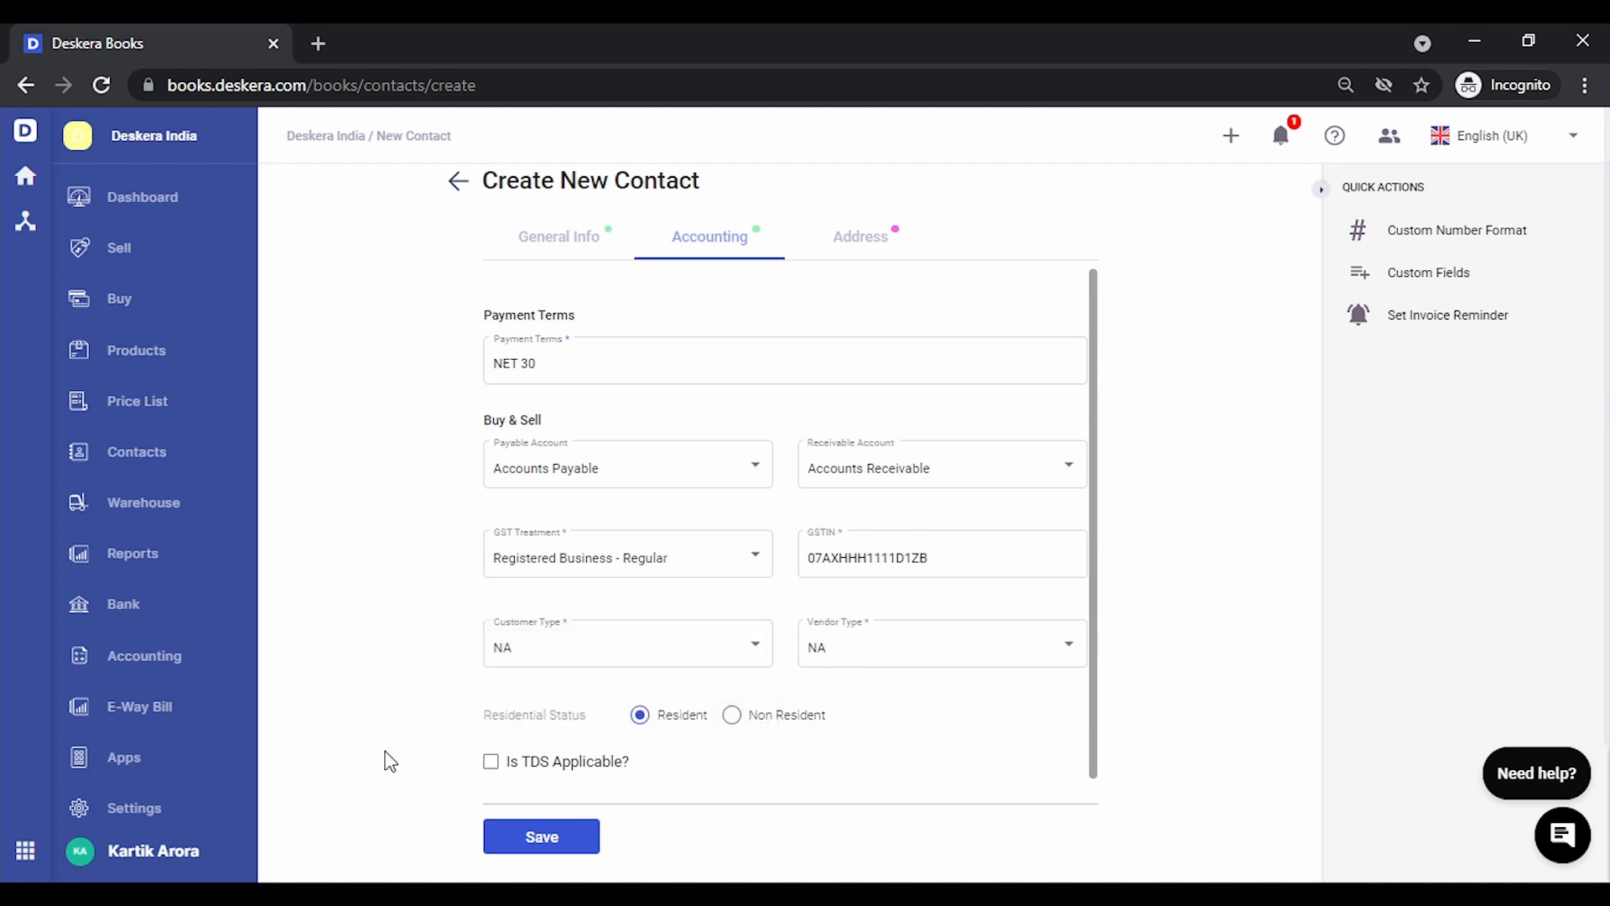
{"action": "left_click", "coordinate": [492, 764]}
{"action": "scroll", "coordinate": [848, 637], "scroll_direction": "down", "scroll_amount": 2}
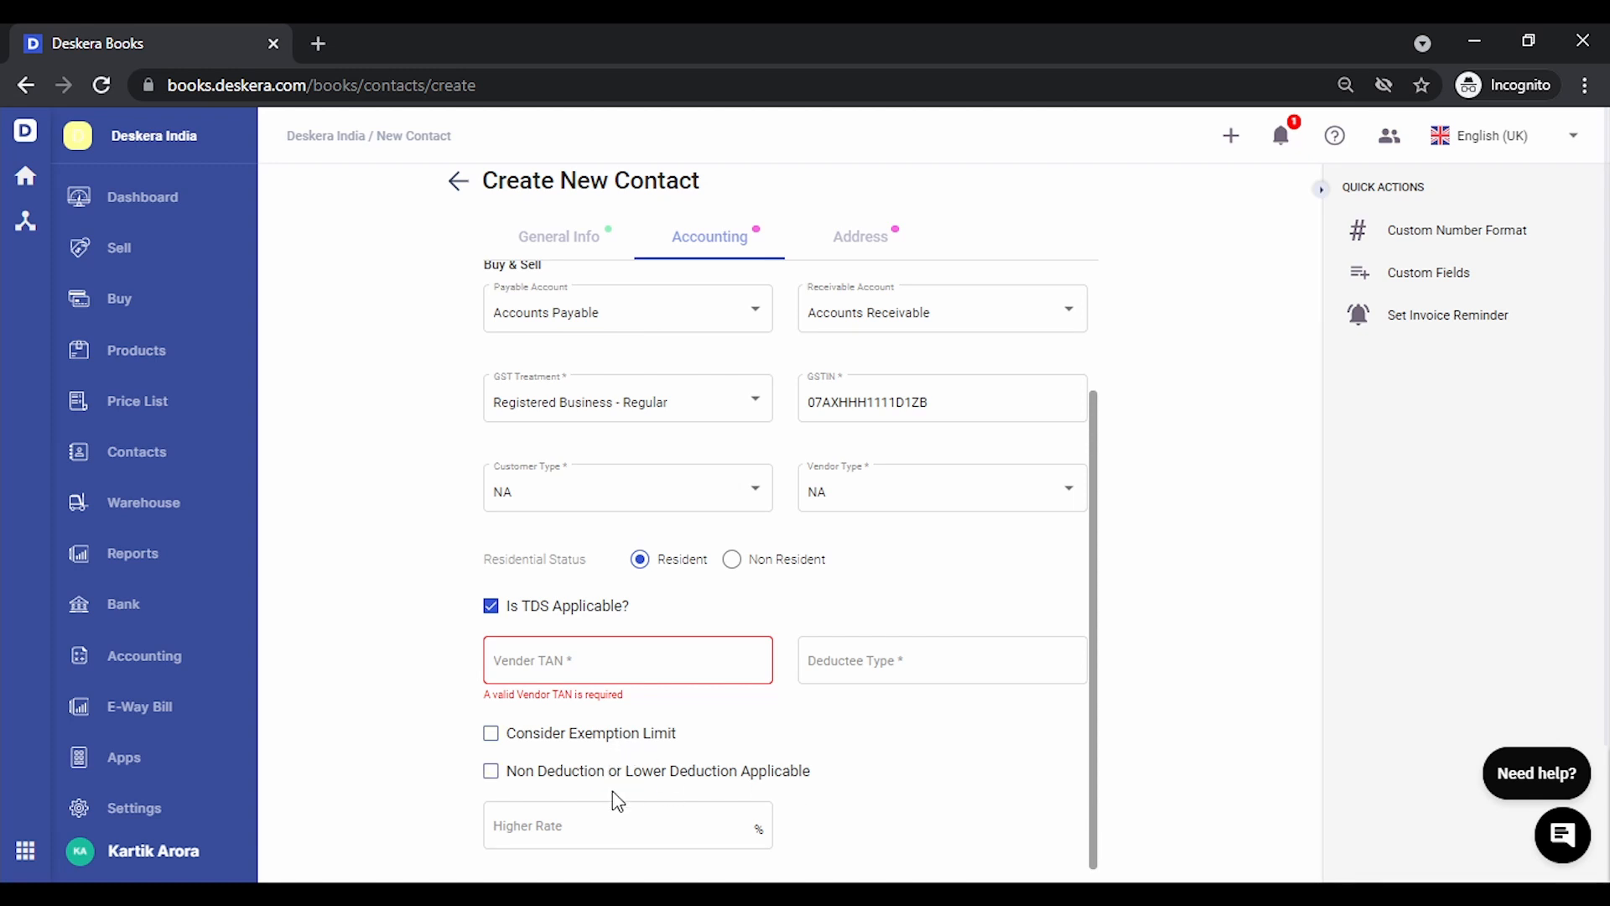
{"action": "left_click", "coordinate": [491, 605]}
Enter the contact's street address and postal code in the address details
{"action": "left_click", "coordinate": [864, 242]}
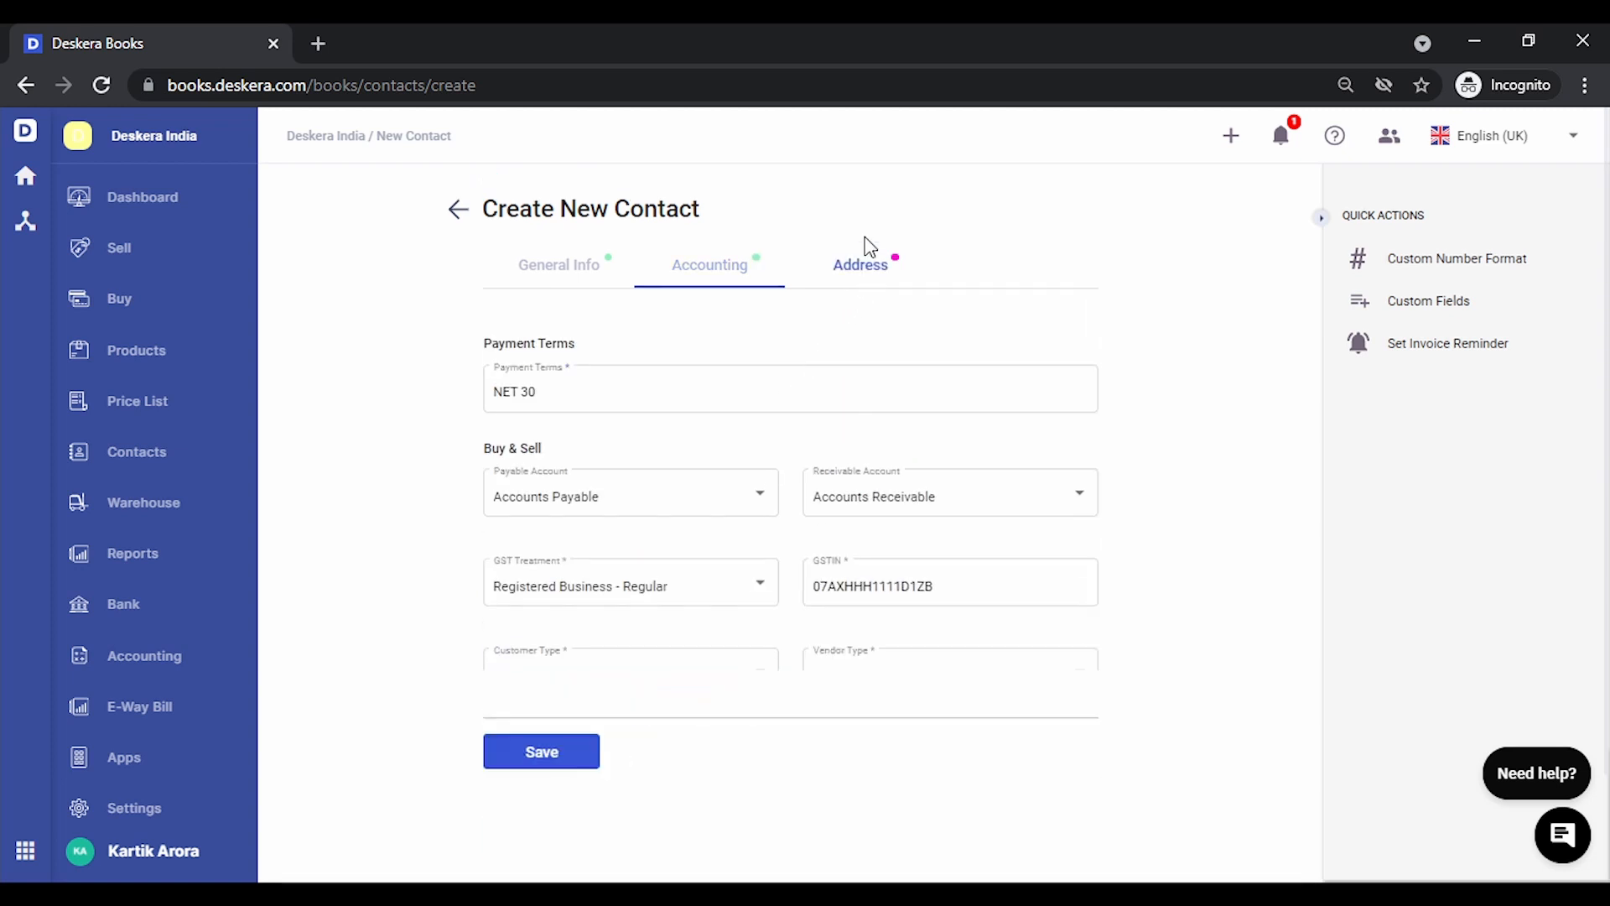
{"action": "left_click", "coordinate": [641, 387]}
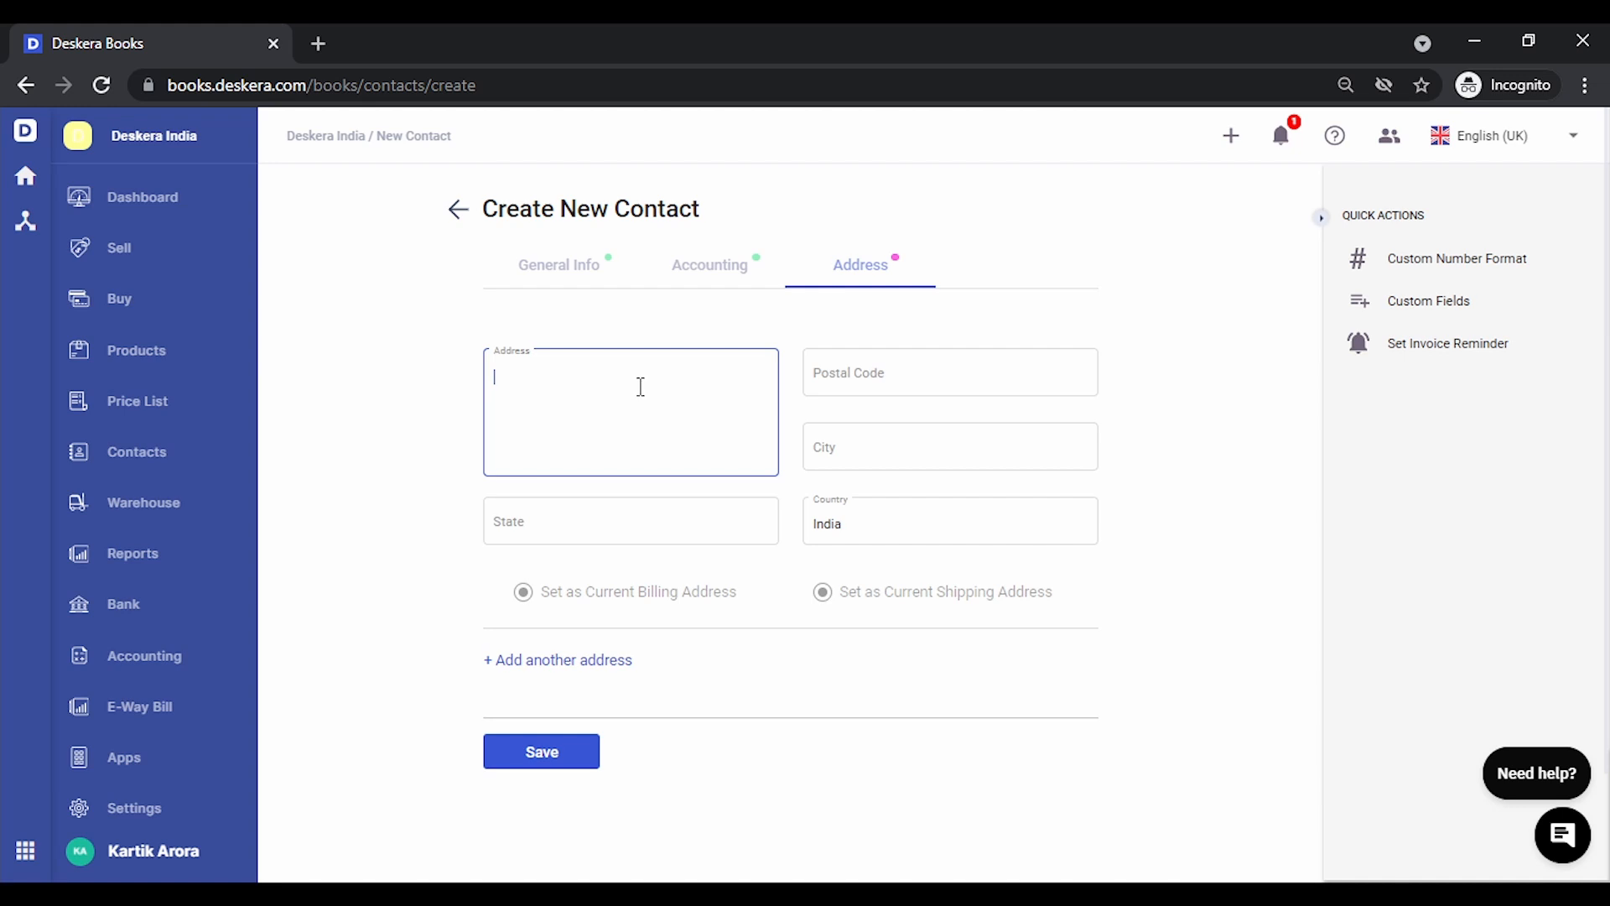
{"action": "type", "text": "nEHRU"}
{"action": "key", "text": "ctrl+a"}
{"action": "type", "text": "NehruPl"}
{"action": "key", "text": "BackSpace"}
{"action": "key", "text": "BackSpace"}
{"action": "type", "text": "Place"}
{"action": "key", "text": "Tab"}
{"action": "type", "text": "110048"}
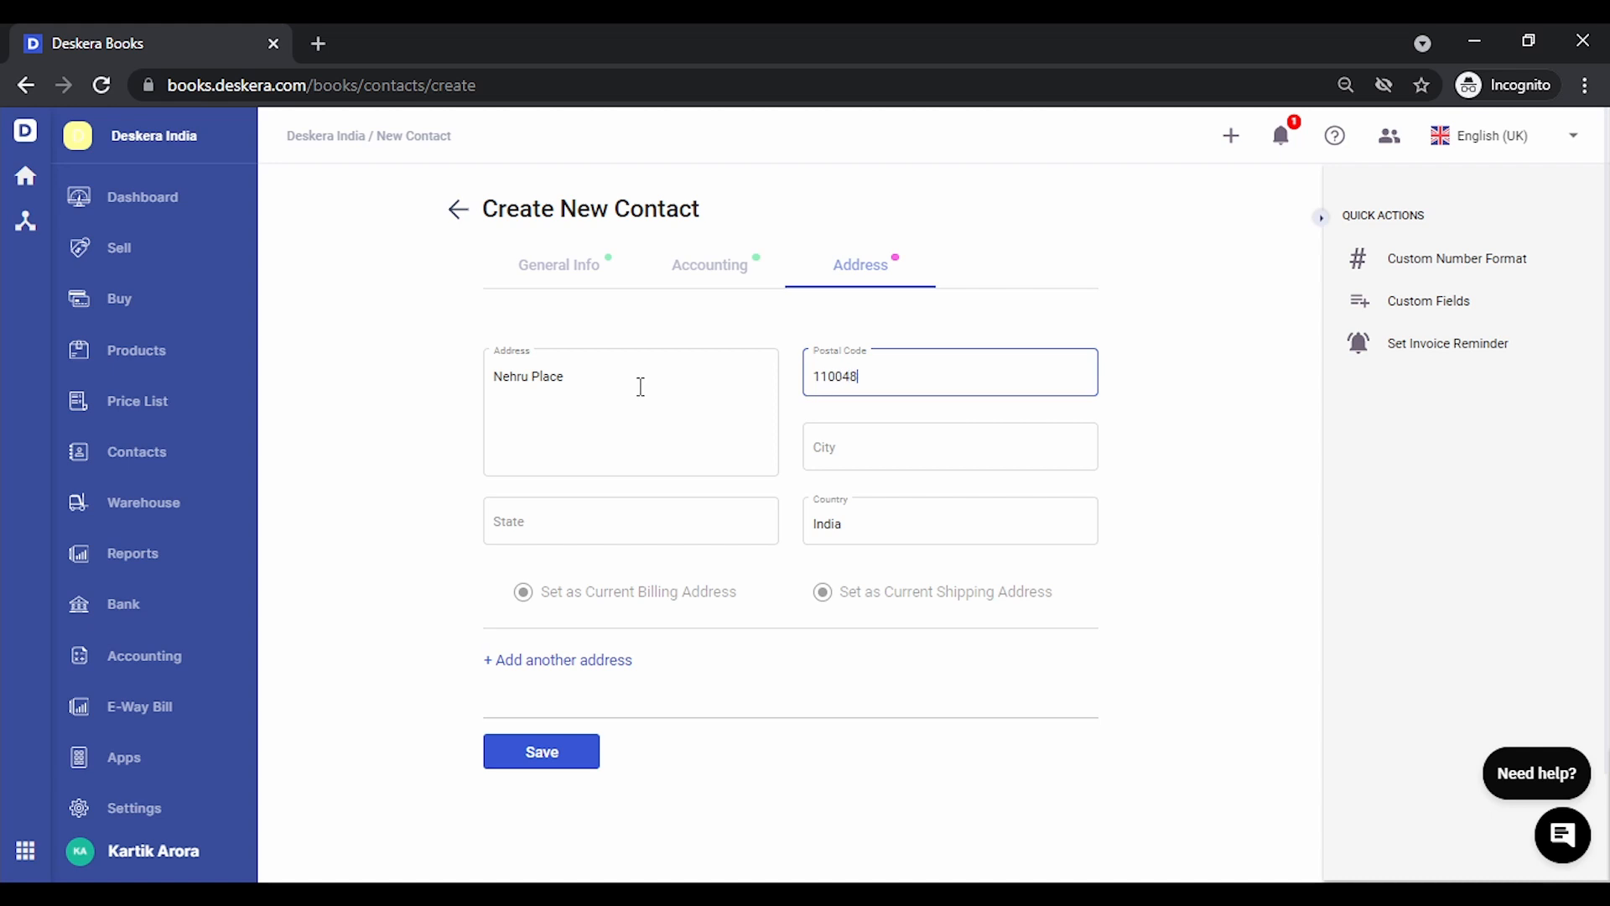
Fill in the contact's city and state, and save the new contact
{"action": "key", "text": "Tab"}
{"action": "type", "text": "New delhi"}
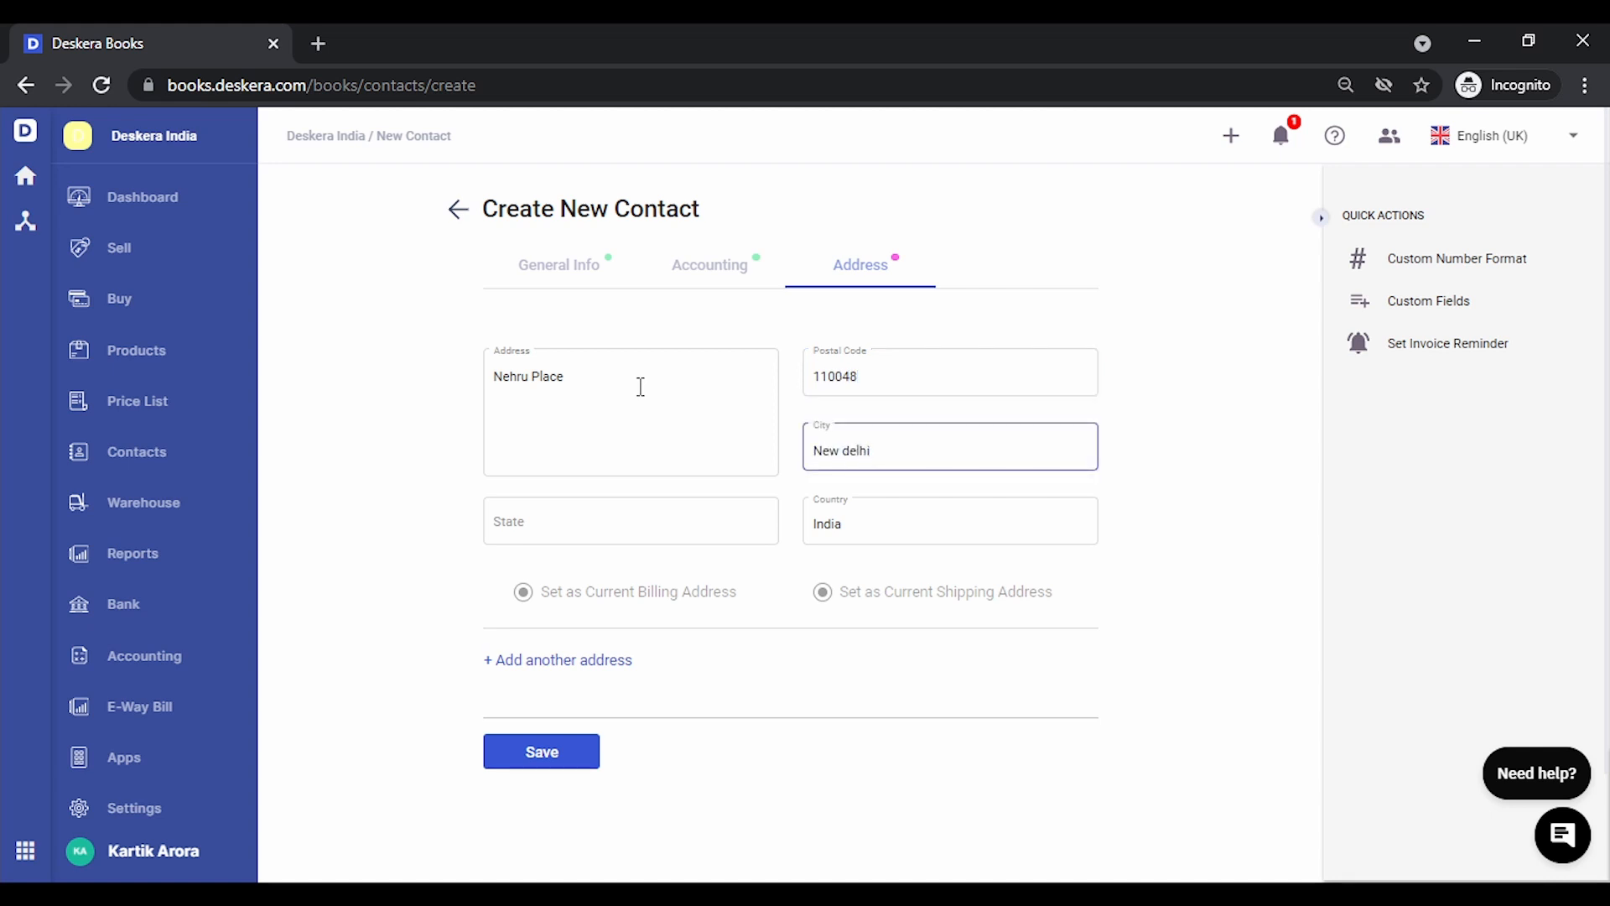
{"action": "key", "text": "Tab"}
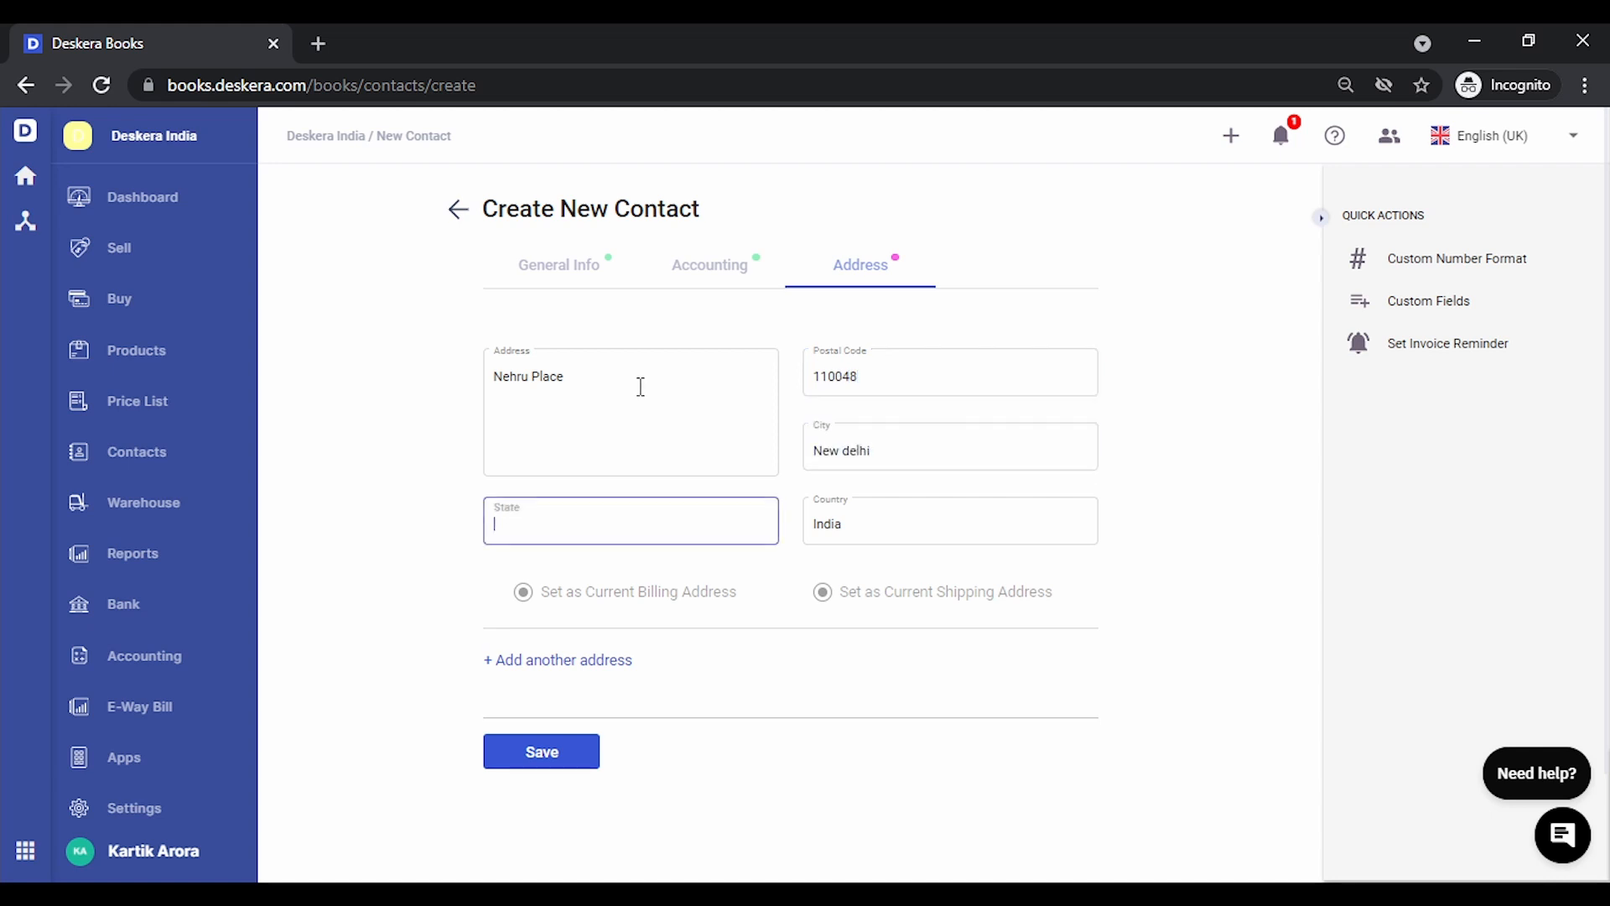
{"action": "type", "text": "Delhi"}
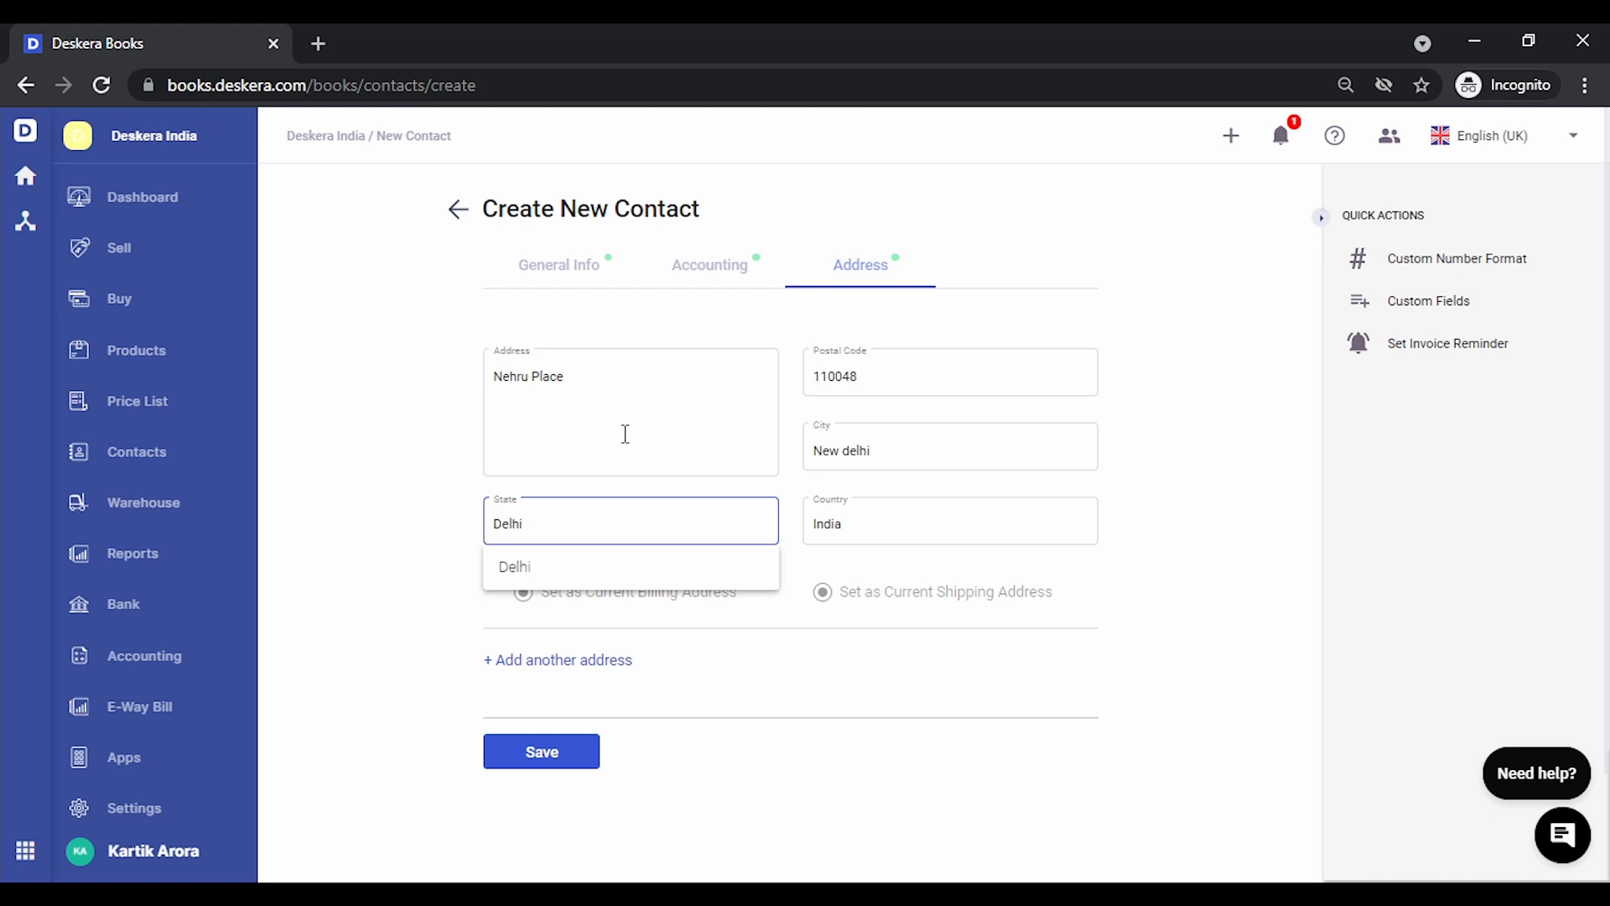
{"action": "left_click", "coordinate": [587, 567]}
{"action": "left_click", "coordinate": [562, 754]}
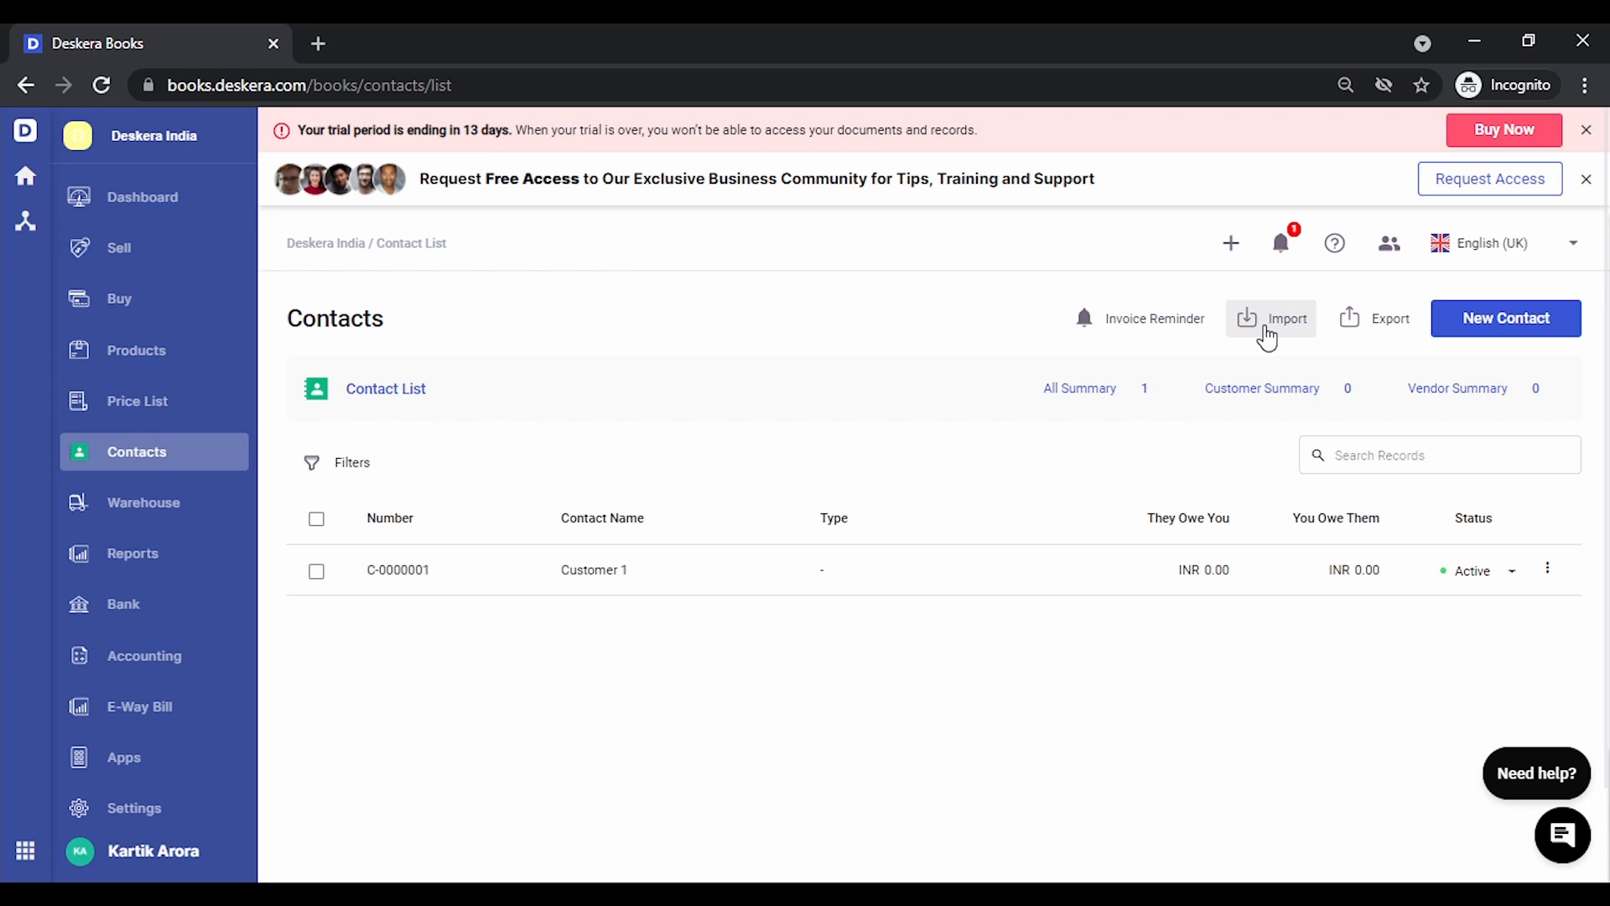
Start a contacts import, download its sample file and open the template in Excel
{"action": "left_click", "coordinate": [1267, 331]}
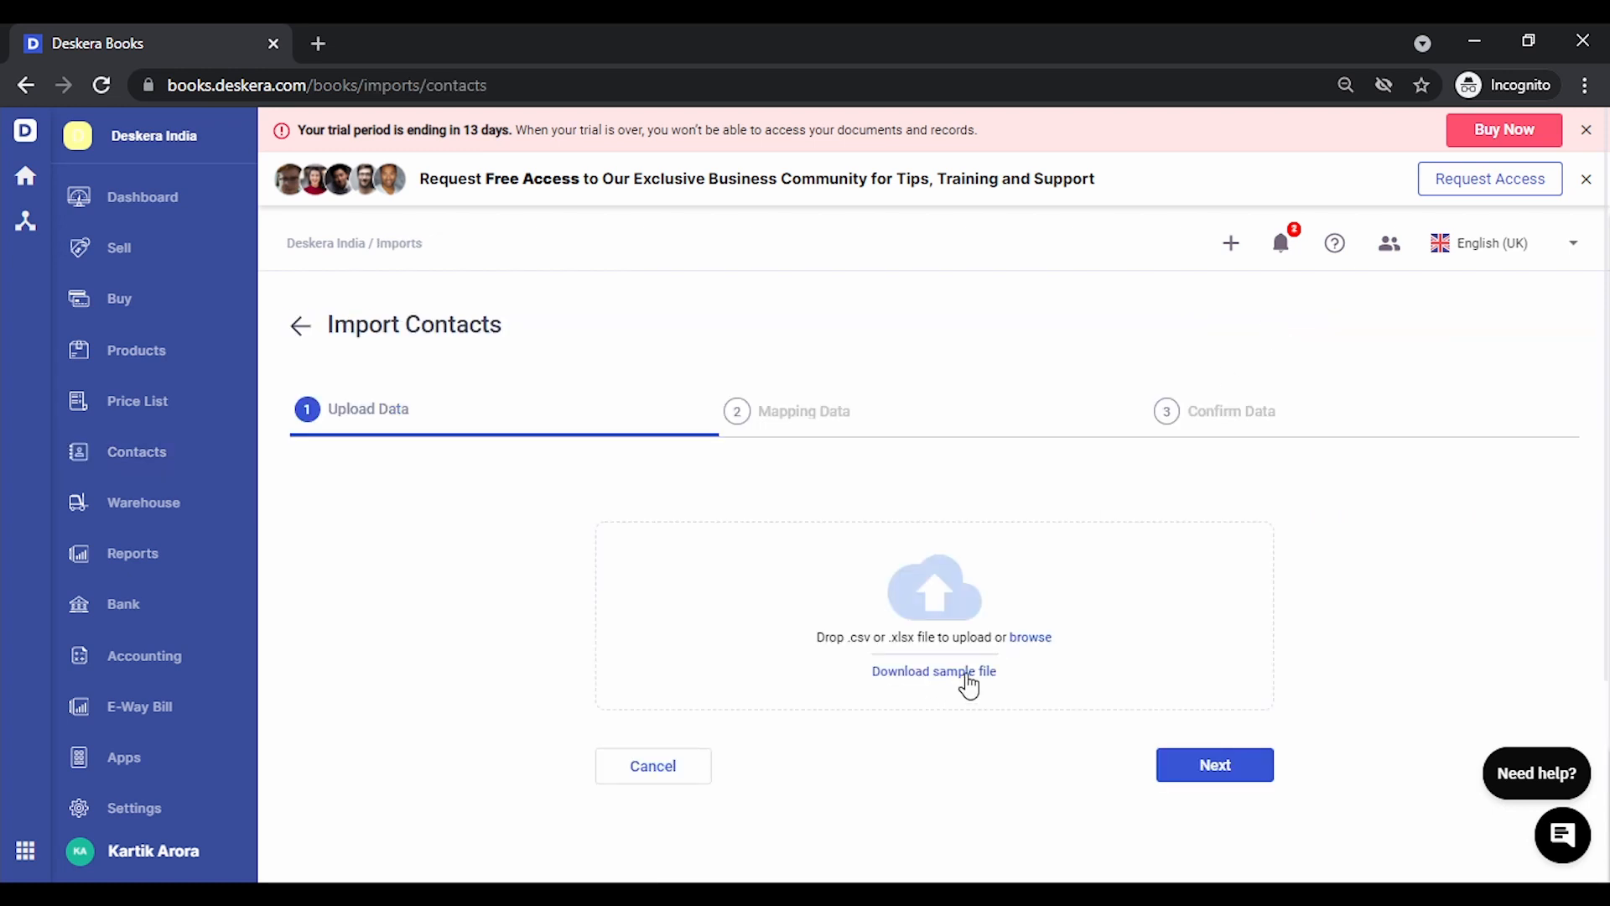
{"action": "left_click", "coordinate": [651, 607]}
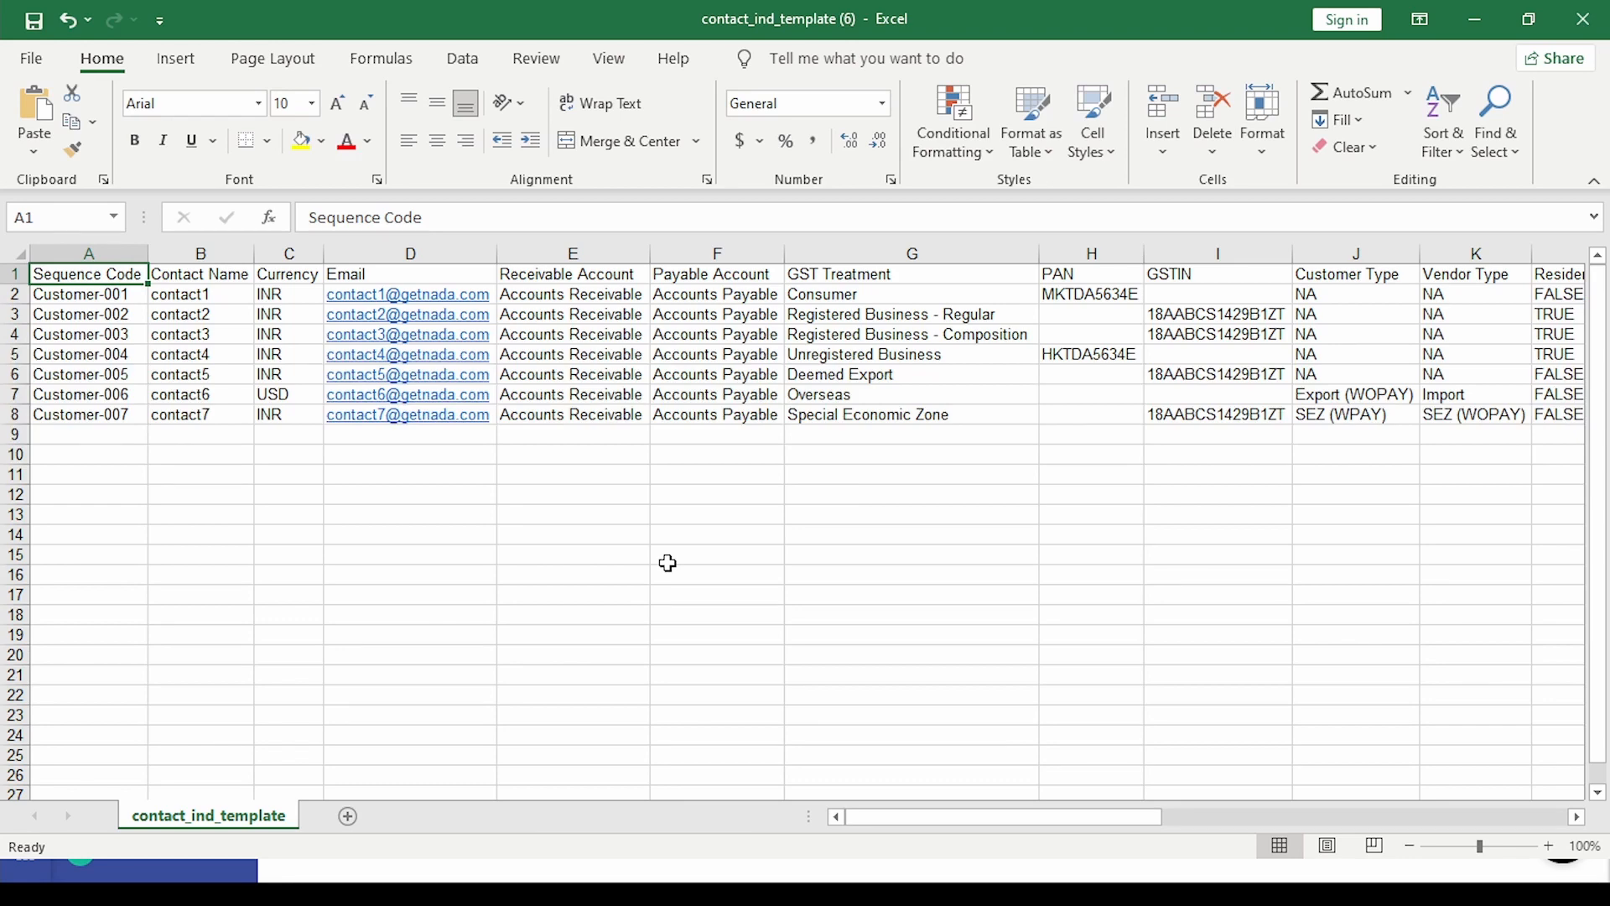
Examine the column headers in row 1 of the contact import template, from Sequence Code through the address columns
{"action": "key", "text": "Right"}
{"action": "key", "text": "Right"}
{"action": "key", "text": "Right"}
{"action": "key", "text": "Right"}
{"action": "key", "text": "Right"}
{"action": "key", "text": "Right"}
{"action": "key", "text": "Right"}
{"action": "key", "text": "Right"}
{"action": "key", "text": "Right"}
{"action": "key", "text": "Right"}
{"action": "key", "text": "Right"}
{"action": "key", "text": "Right"}
{"action": "key", "text": "Right"}
{"action": "key", "text": "Right"}
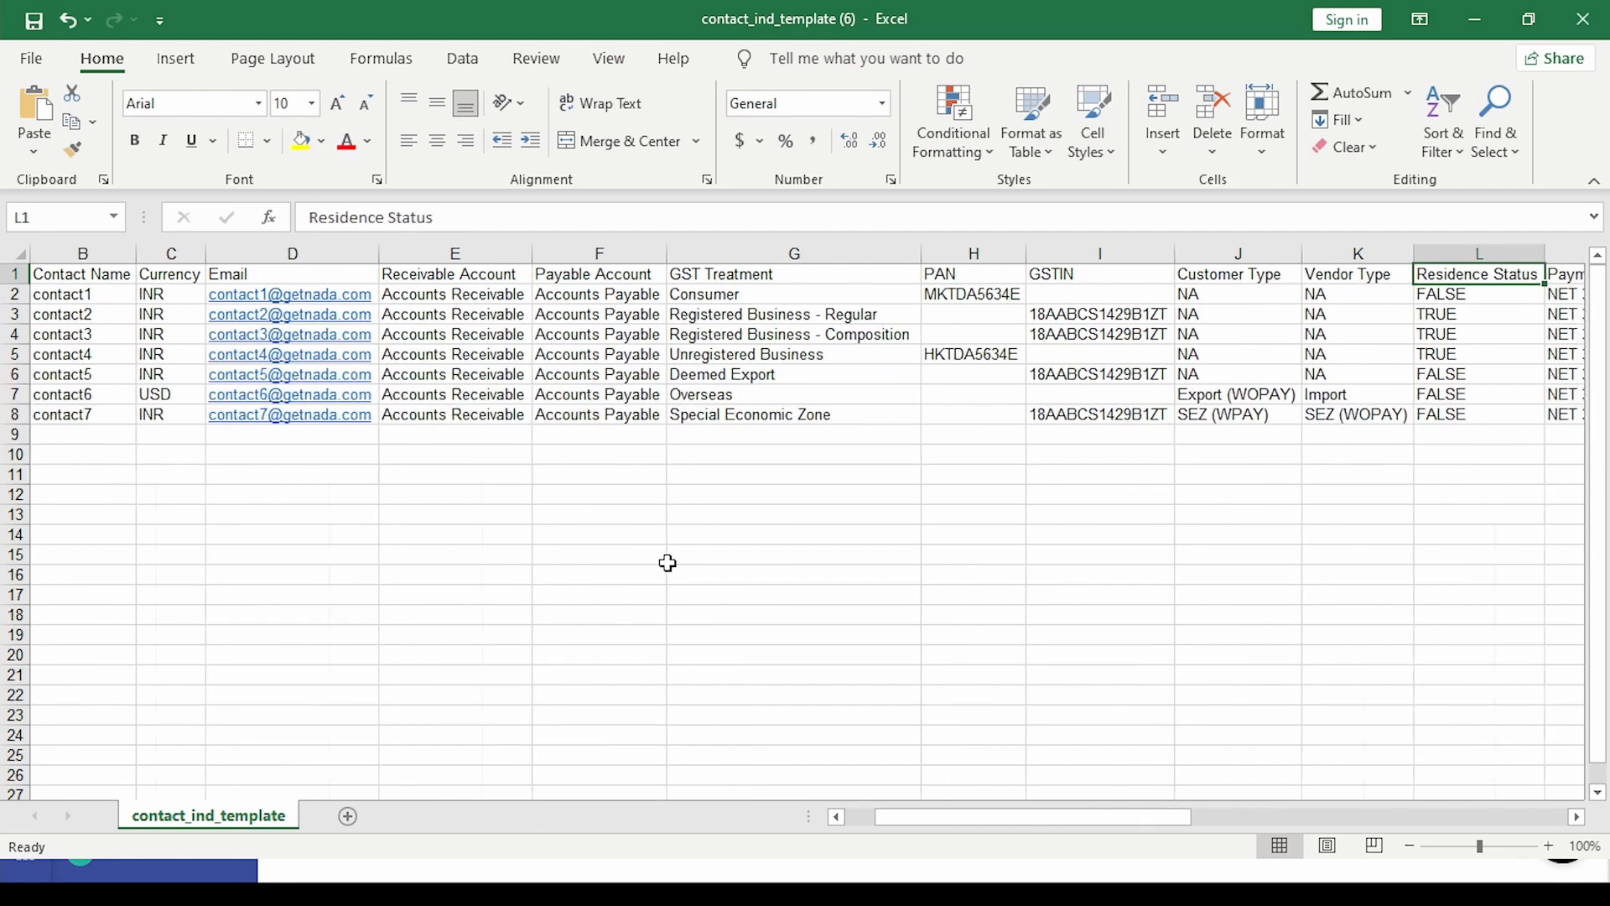
{"action": "key", "text": "Right"}
{"action": "key", "text": "Right"}
{"action": "key", "text": "Right"}
{"action": "key", "text": "Right"}
{"action": "key", "text": "Left"}
{"action": "key", "text": "Left"}
{"action": "key", "text": "Left"}
{"action": "key", "text": "Left"}
{"action": "key", "text": "Left"}
{"action": "key", "text": "Left"}
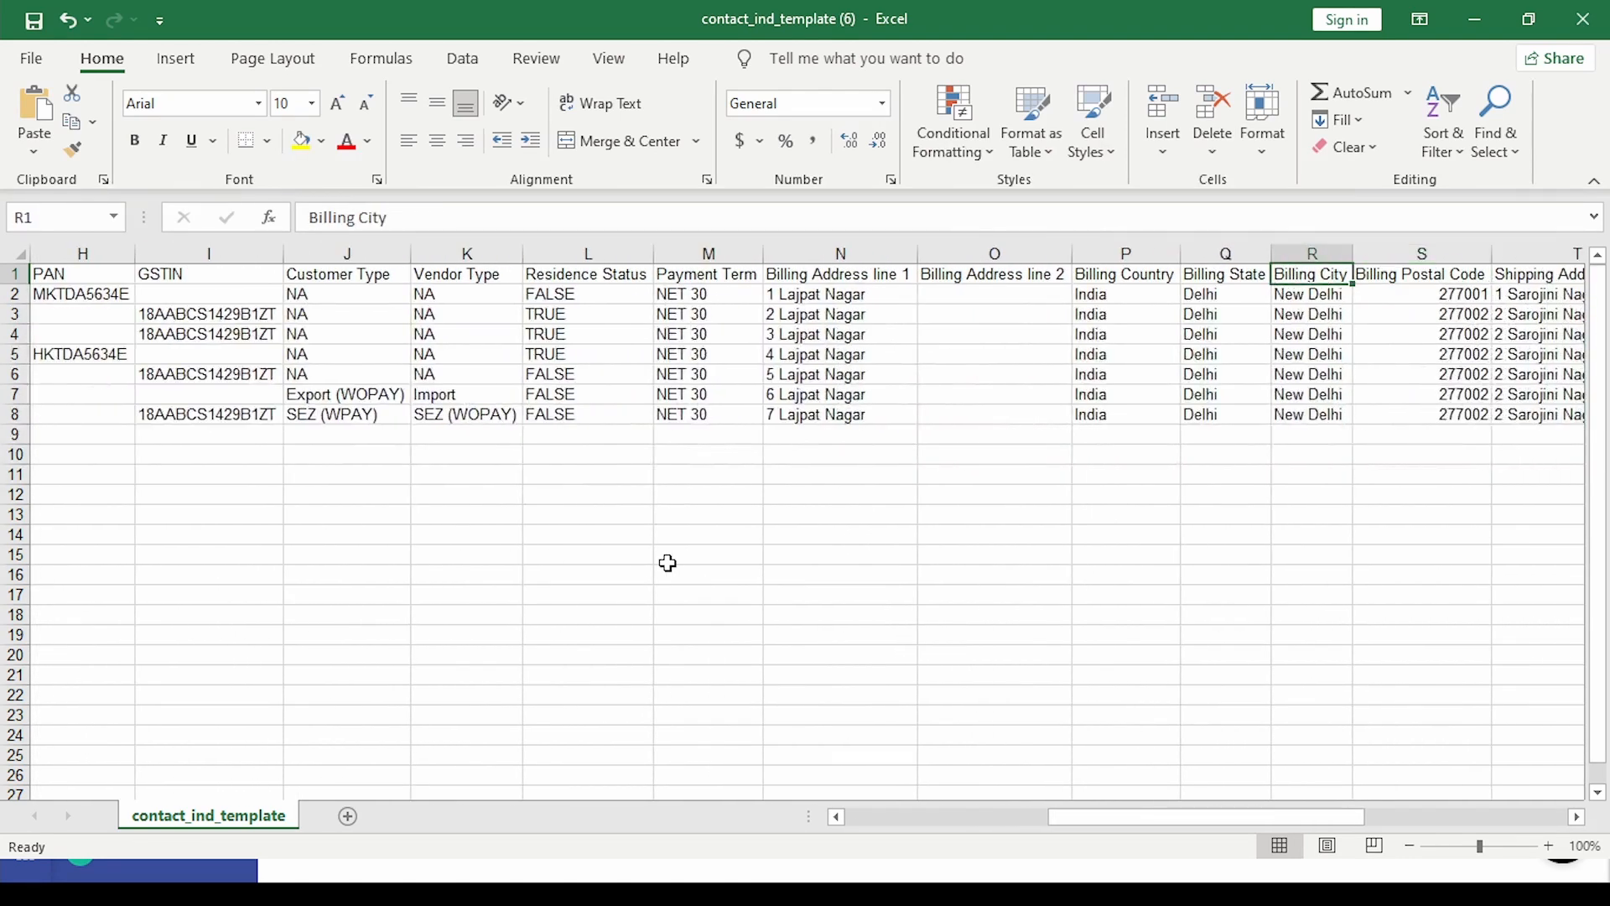
{"action": "key", "text": "ctrl+Home"}
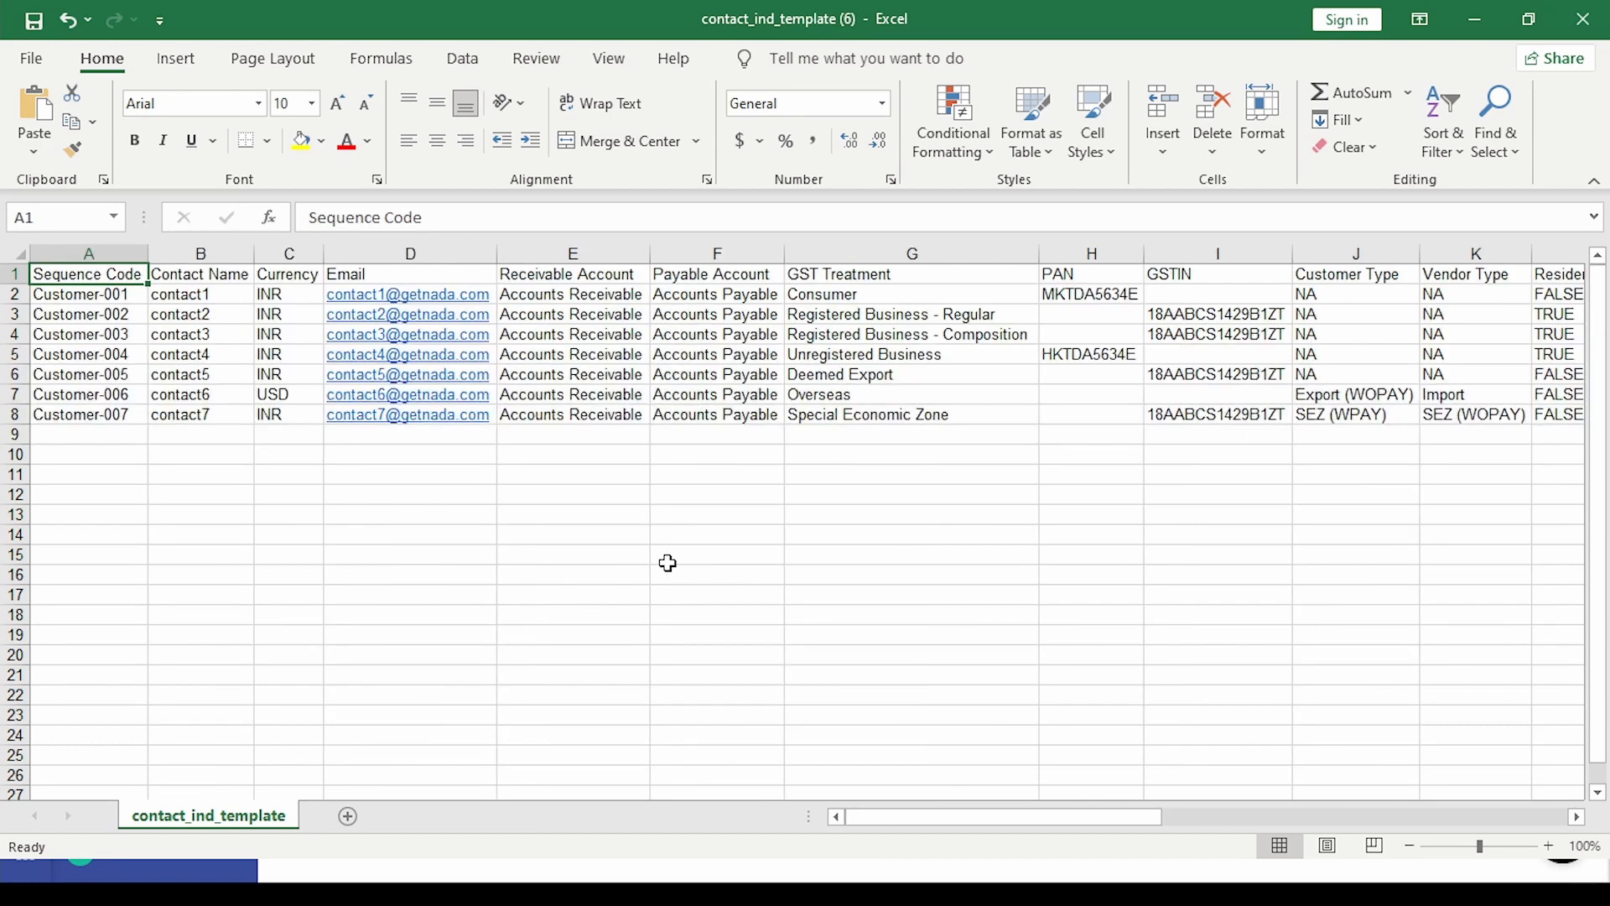
Examine the sample values in row 2 of the contact template, from the sequence code through the shipping address columns
{"action": "key", "text": "Down"}
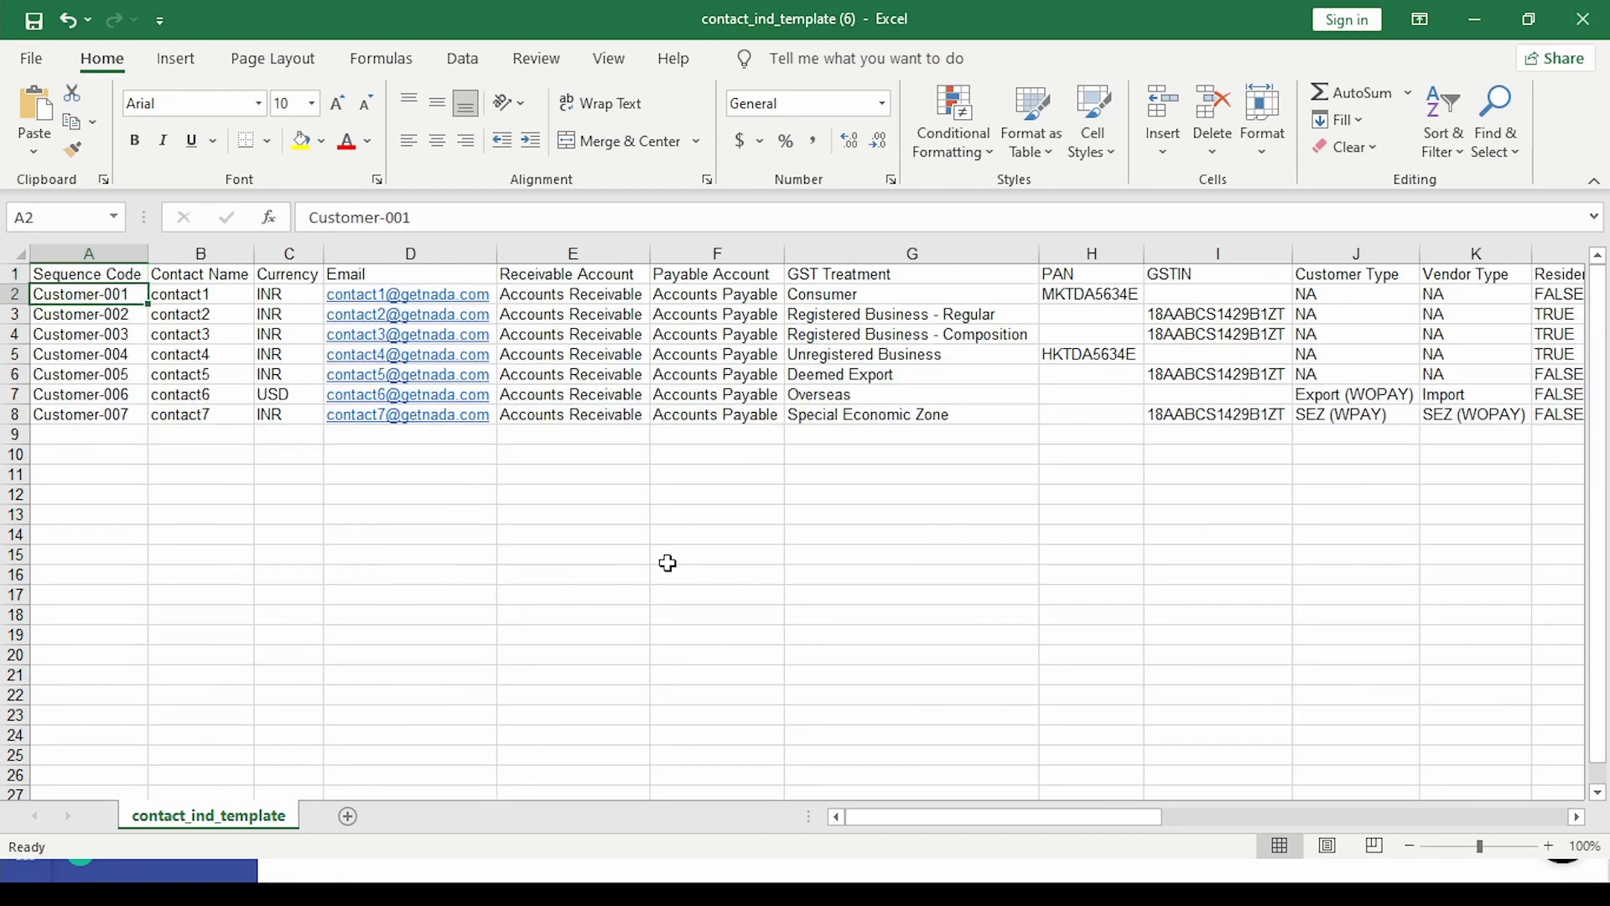
{"action": "key", "text": "Right"}
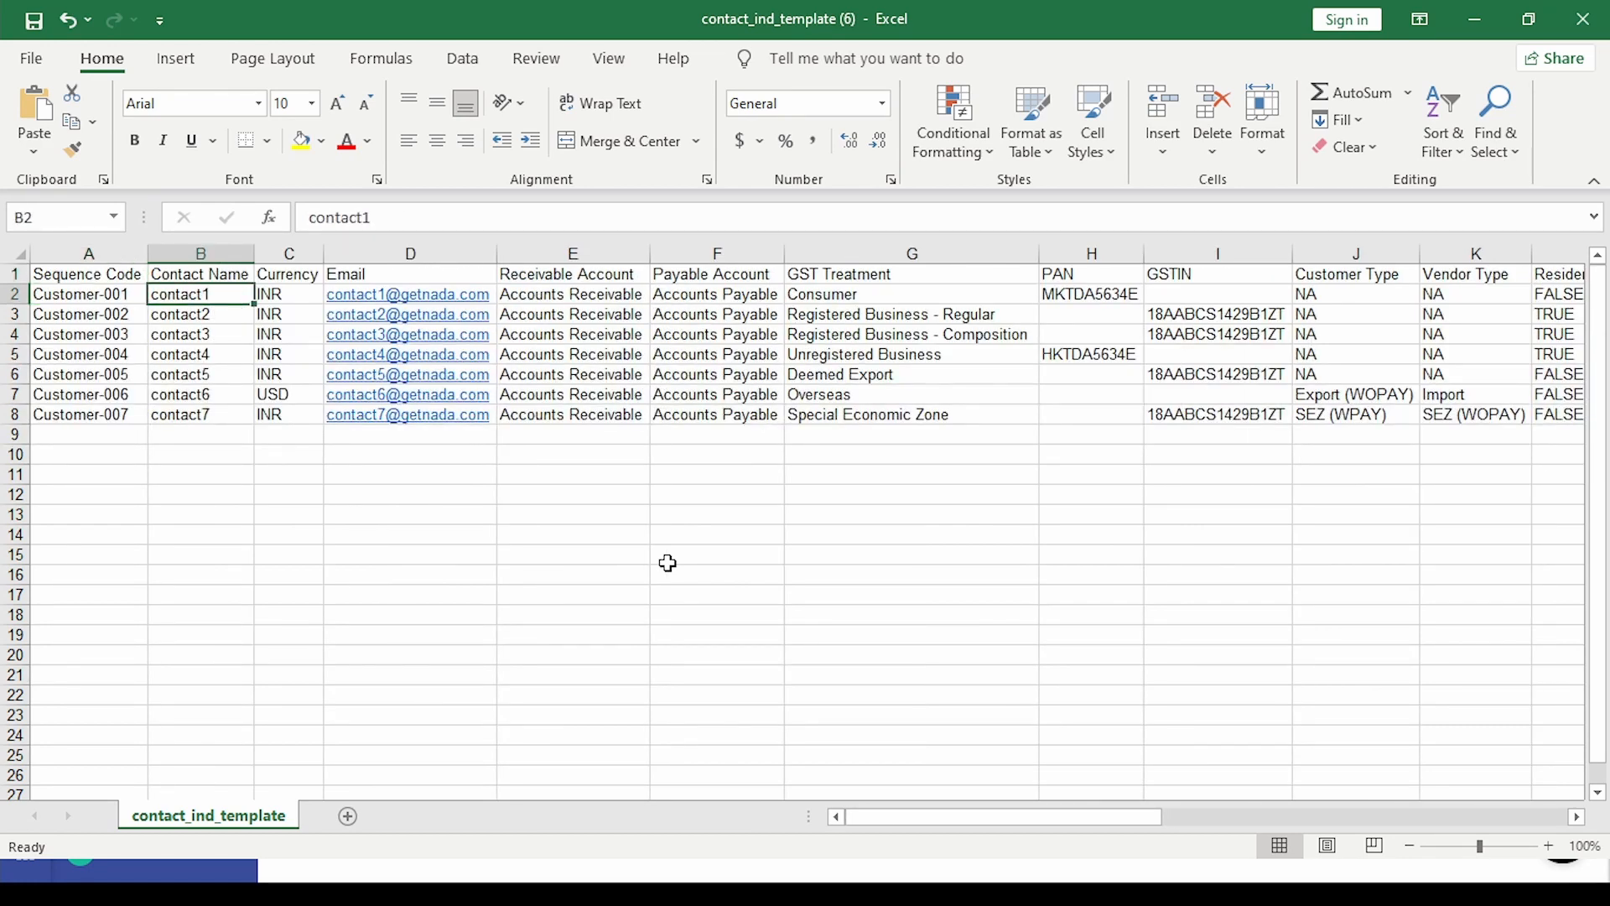
{"action": "key", "text": "Right"}
{"action": "key", "text": "Right"}
{"action": "key", "text": "Right"}
{"action": "key", "text": "Right"}
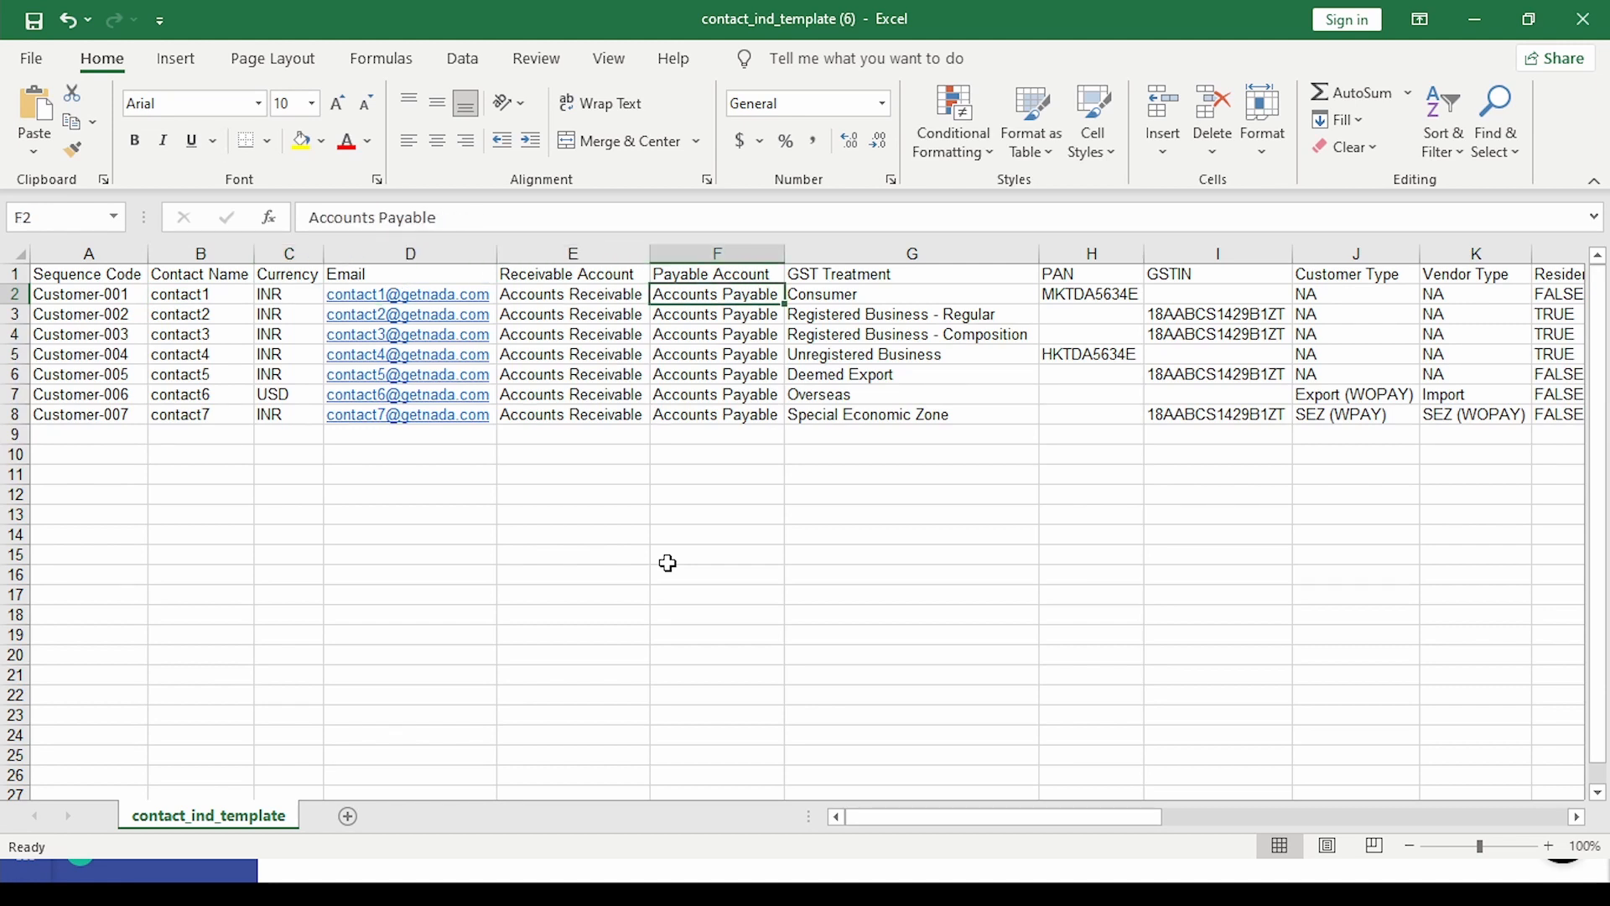
{"action": "key", "text": "Right"}
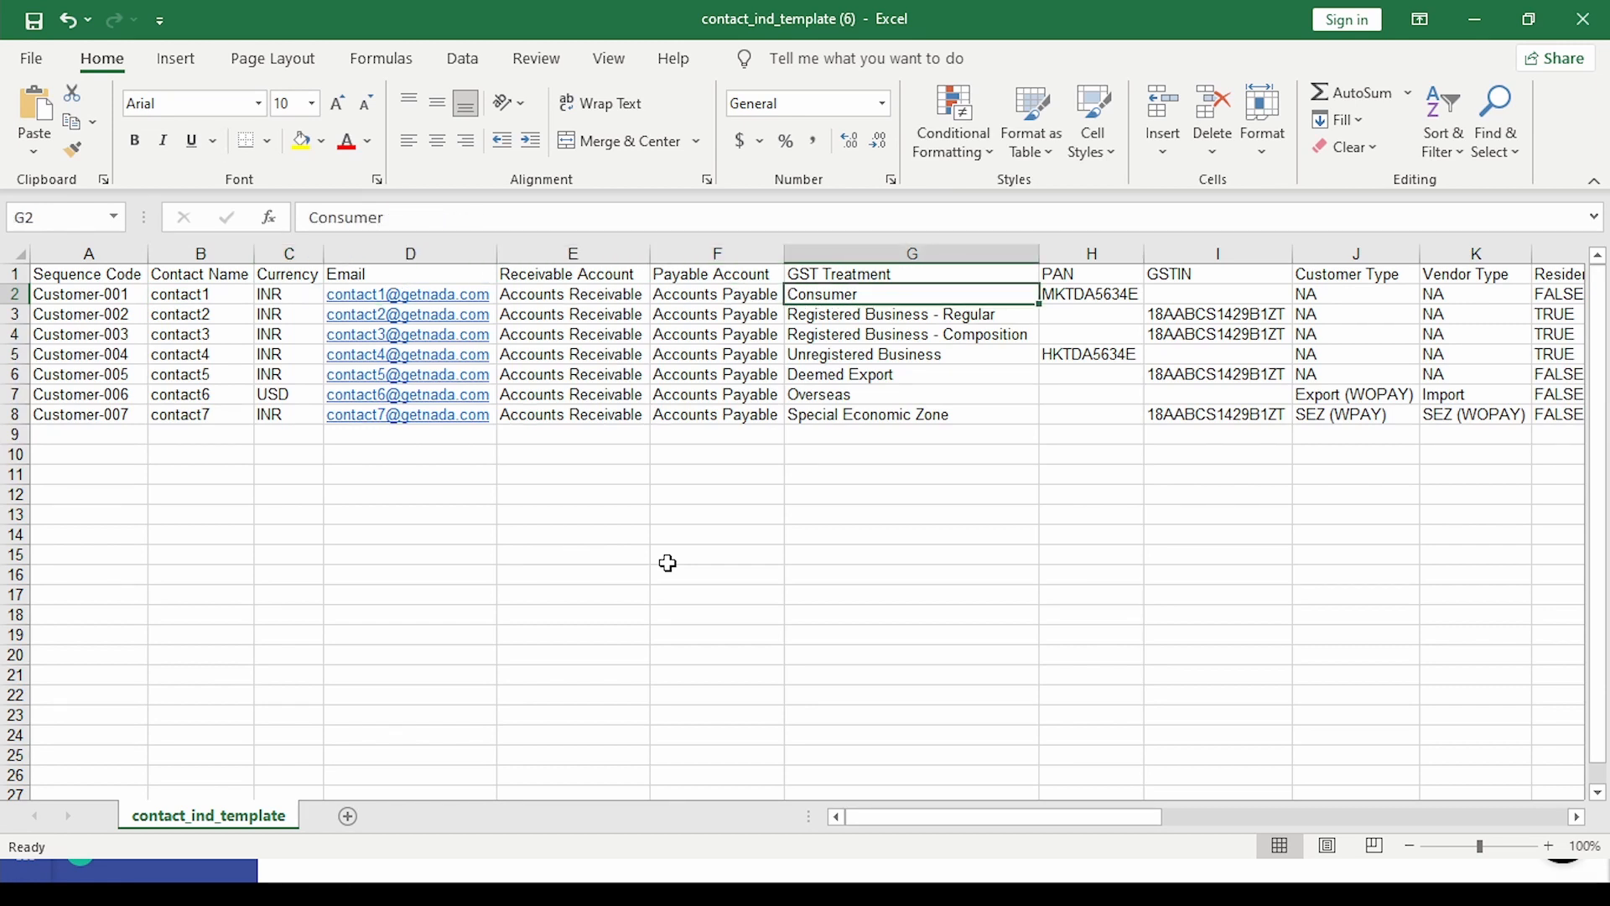
{"action": "key", "text": "Right"}
{"action": "key", "text": "Right"}
{"action": "key", "text": "Right"}
{"action": "key", "text": "Right"}
{"action": "key", "text": "Right"}
{"action": "key", "text": "Right"}
{"action": "key", "text": "Right"}
{"action": "key", "text": "Right"}
{"action": "key", "text": "Right"}
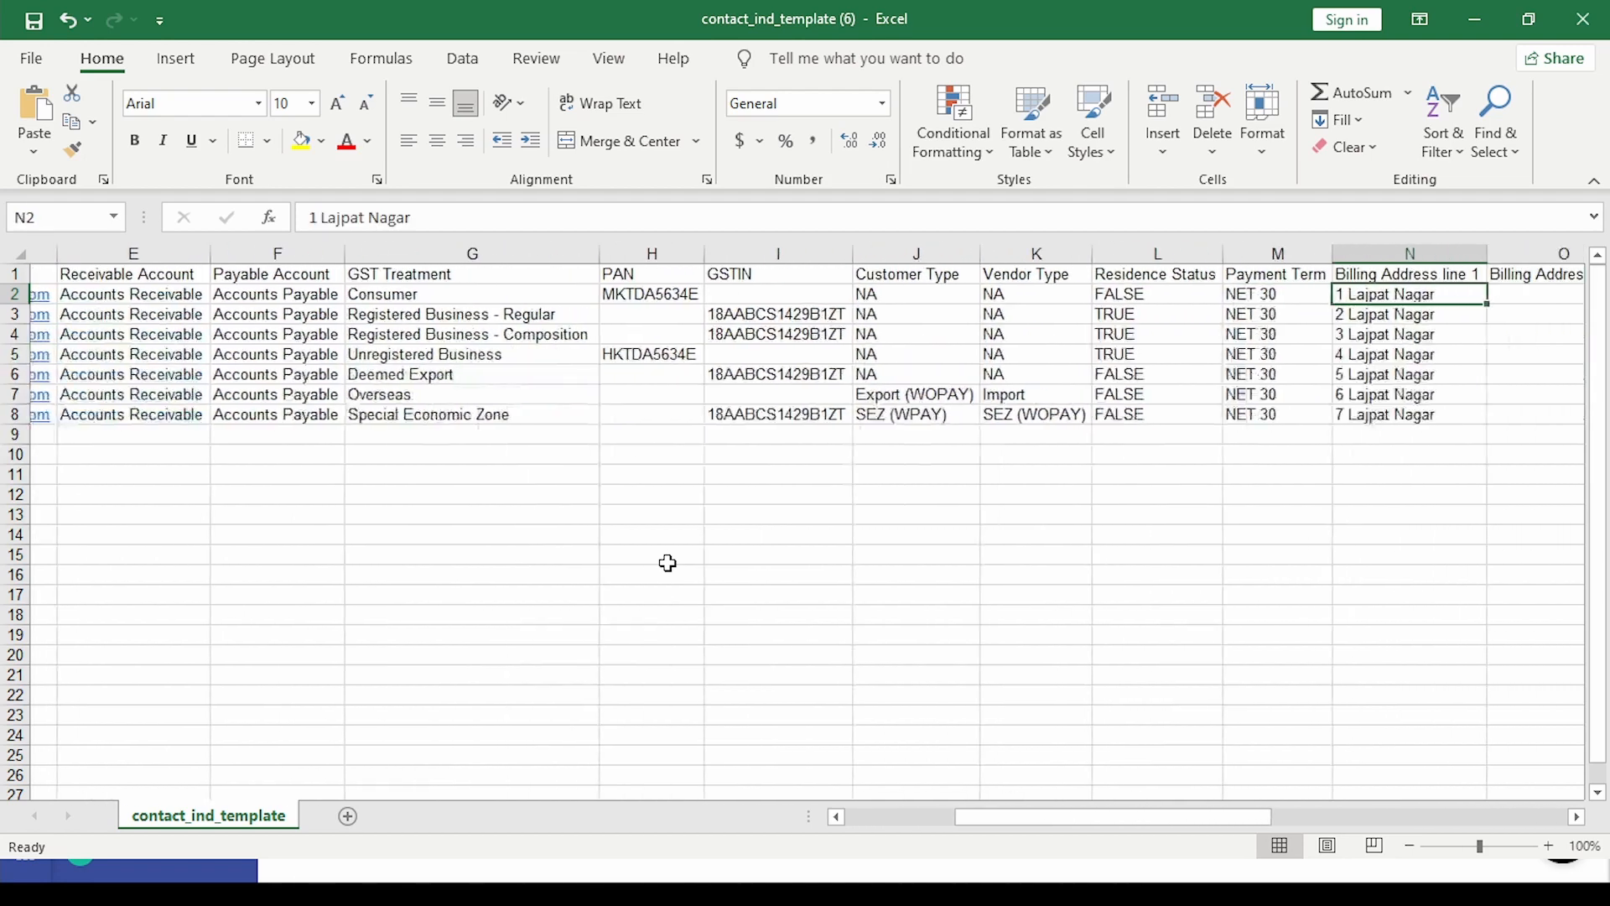
{"action": "key", "text": "Right"}
{"action": "key", "text": "Right"}
{"action": "key", "text": "Right"}
{"action": "key", "text": "Right"}
{"action": "key", "text": "Right"}
{"action": "key", "text": "Right"}
{"action": "key", "text": "Right"}
{"action": "key", "text": "Right"}
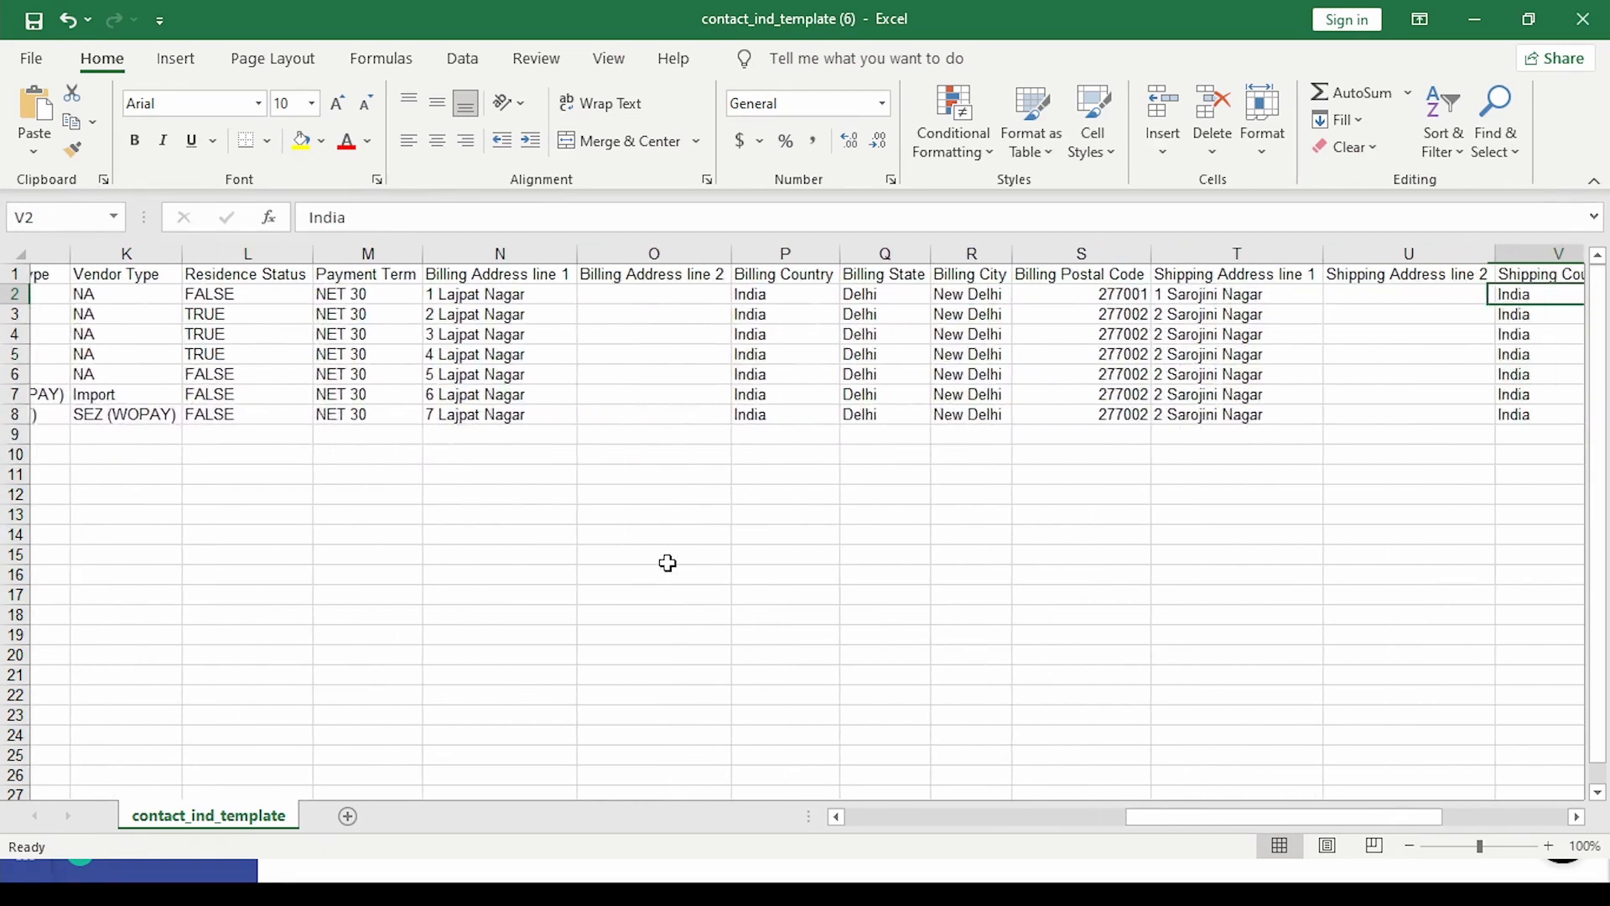
{"action": "key", "text": "Right"}
{"action": "key", "text": "Right"}
{"action": "key", "text": "Left"}
{"action": "key", "text": "Left"}
{"action": "key", "text": "Left"}
{"action": "key", "text": "Left"}
{"action": "key", "text": "Left"}
{"action": "key", "text": "Left"}
{"action": "key", "text": "Left"}
{"action": "key", "text": "Left"}
{"action": "key", "text": "Left"}
{"action": "key", "text": "Left"}
{"action": "key", "text": "Left"}
{"action": "key", "text": "Left"}
{"action": "key", "text": "Left"}
{"action": "key", "text": "Left"}
{"action": "key", "text": "Left"}
{"action": "key", "text": "Left"}
{"action": "key", "text": "Left"}
{"action": "key", "text": "Left"}
{"action": "key", "text": "Left"}
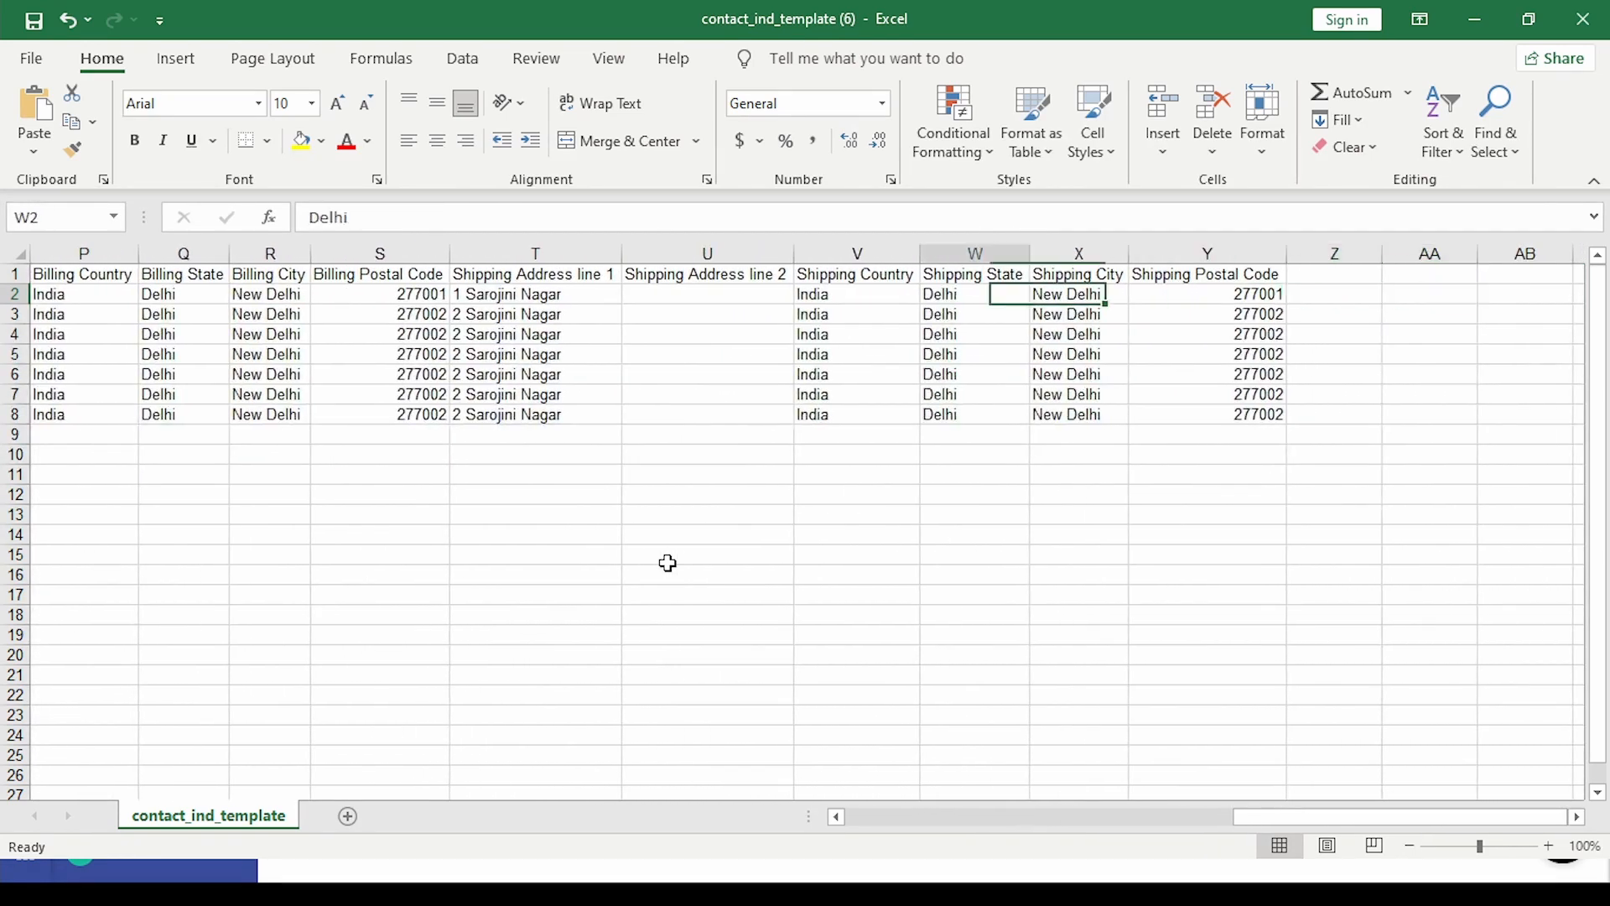
{"action": "key", "text": "Home"}
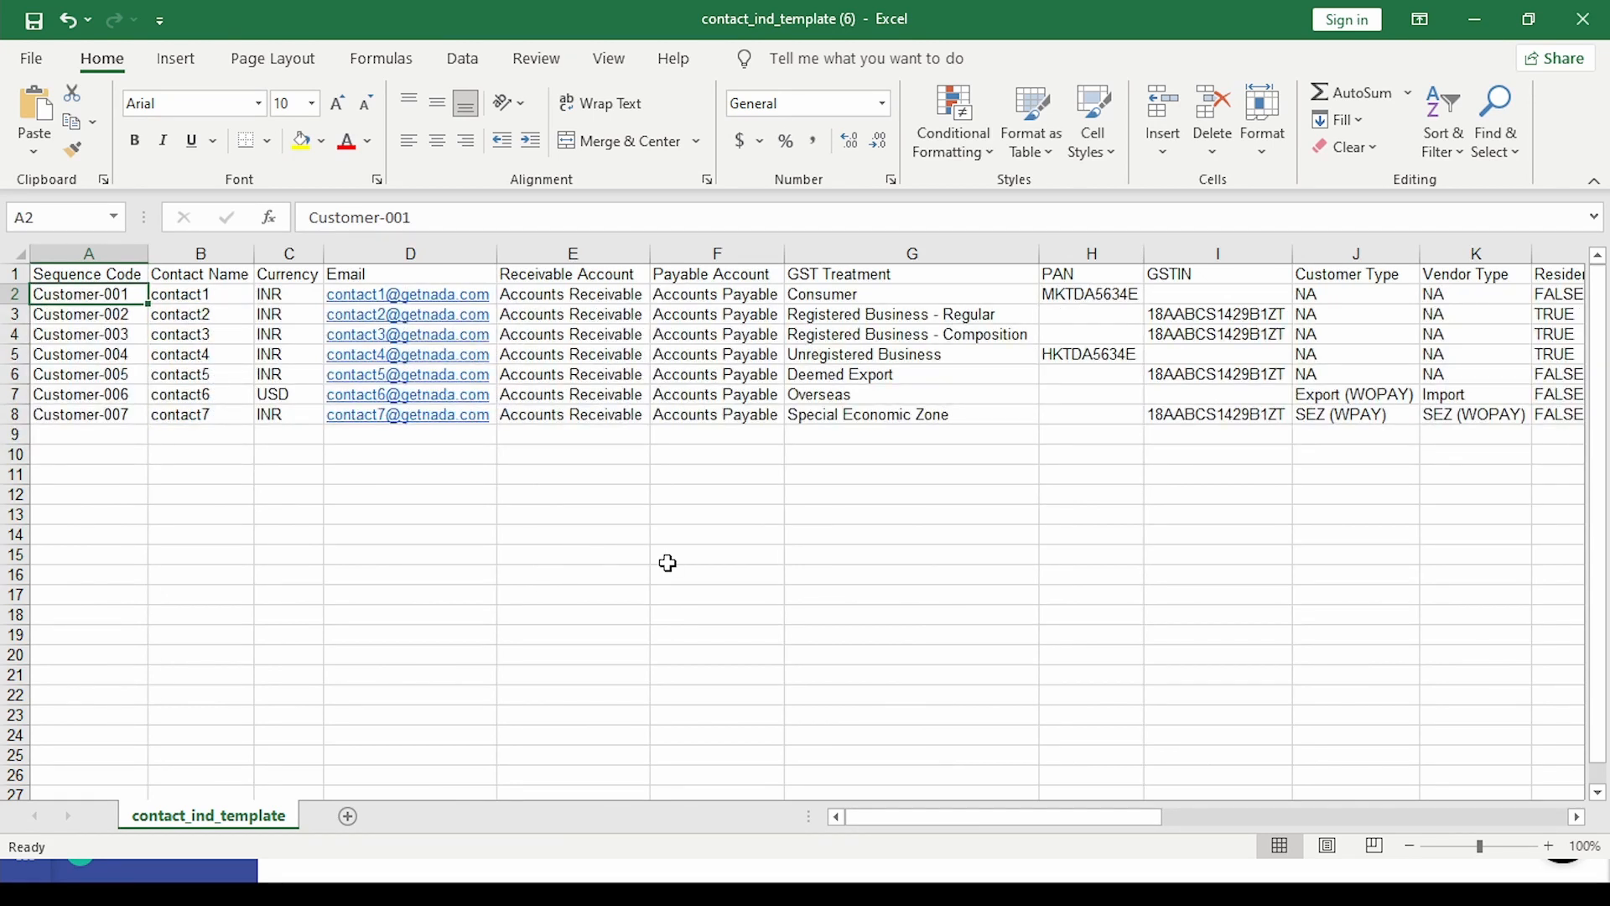
Switch back to Deskera Books, upload contact_ind_template (6).xlsx for the contacts import and proceed to data mapping
{"action": "key", "text": "alt+Tab"}
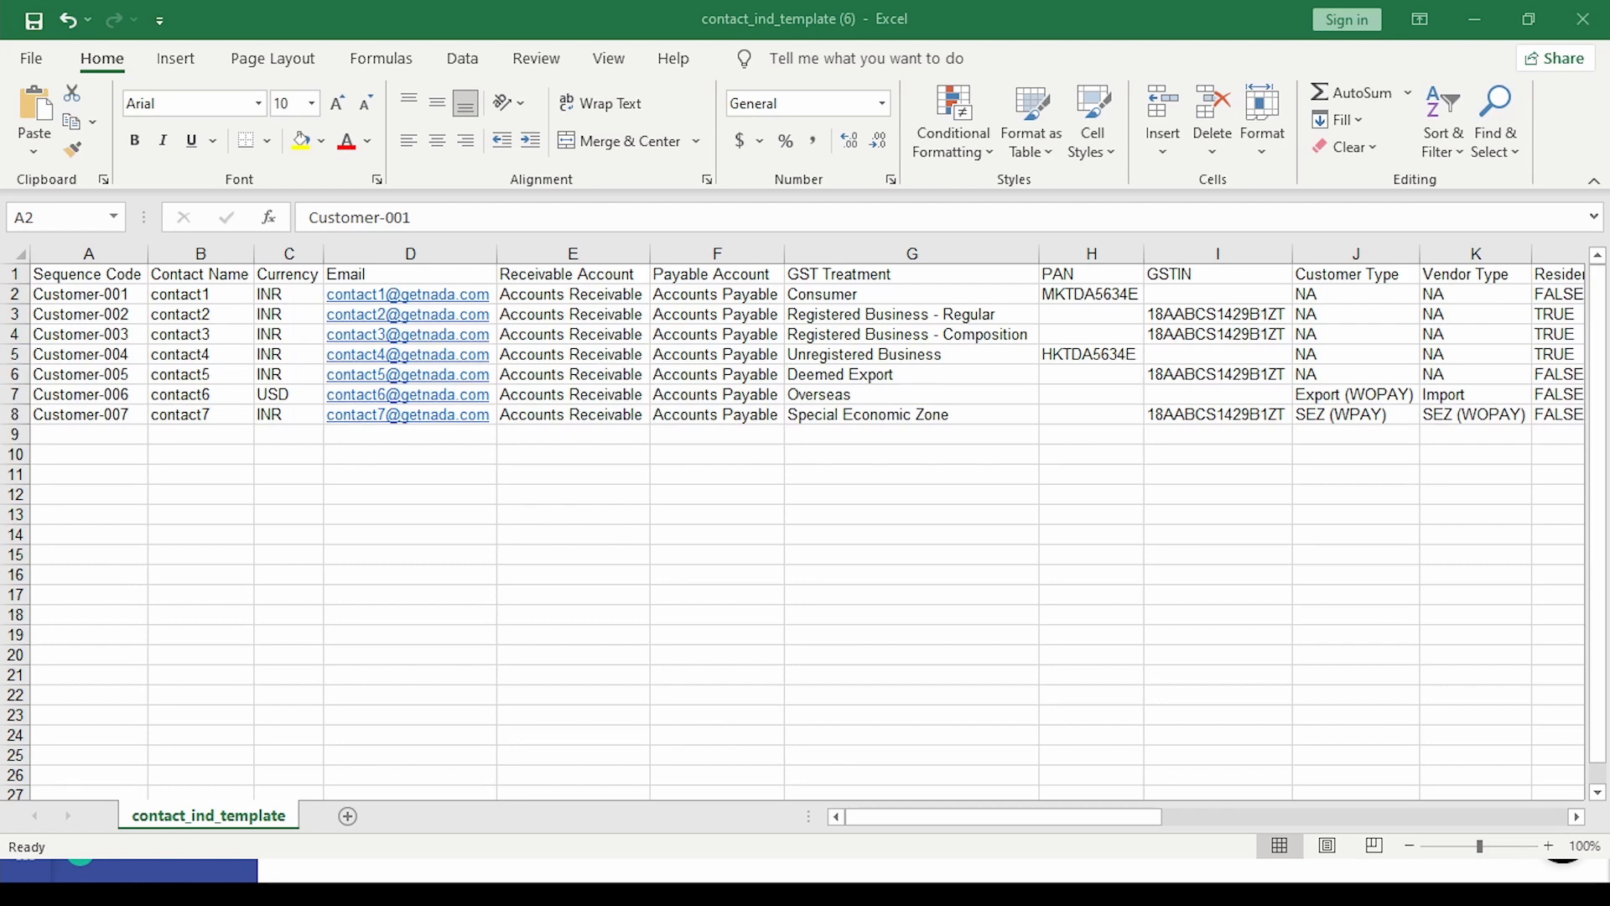
{"action": "key", "text": "alt+Tab"}
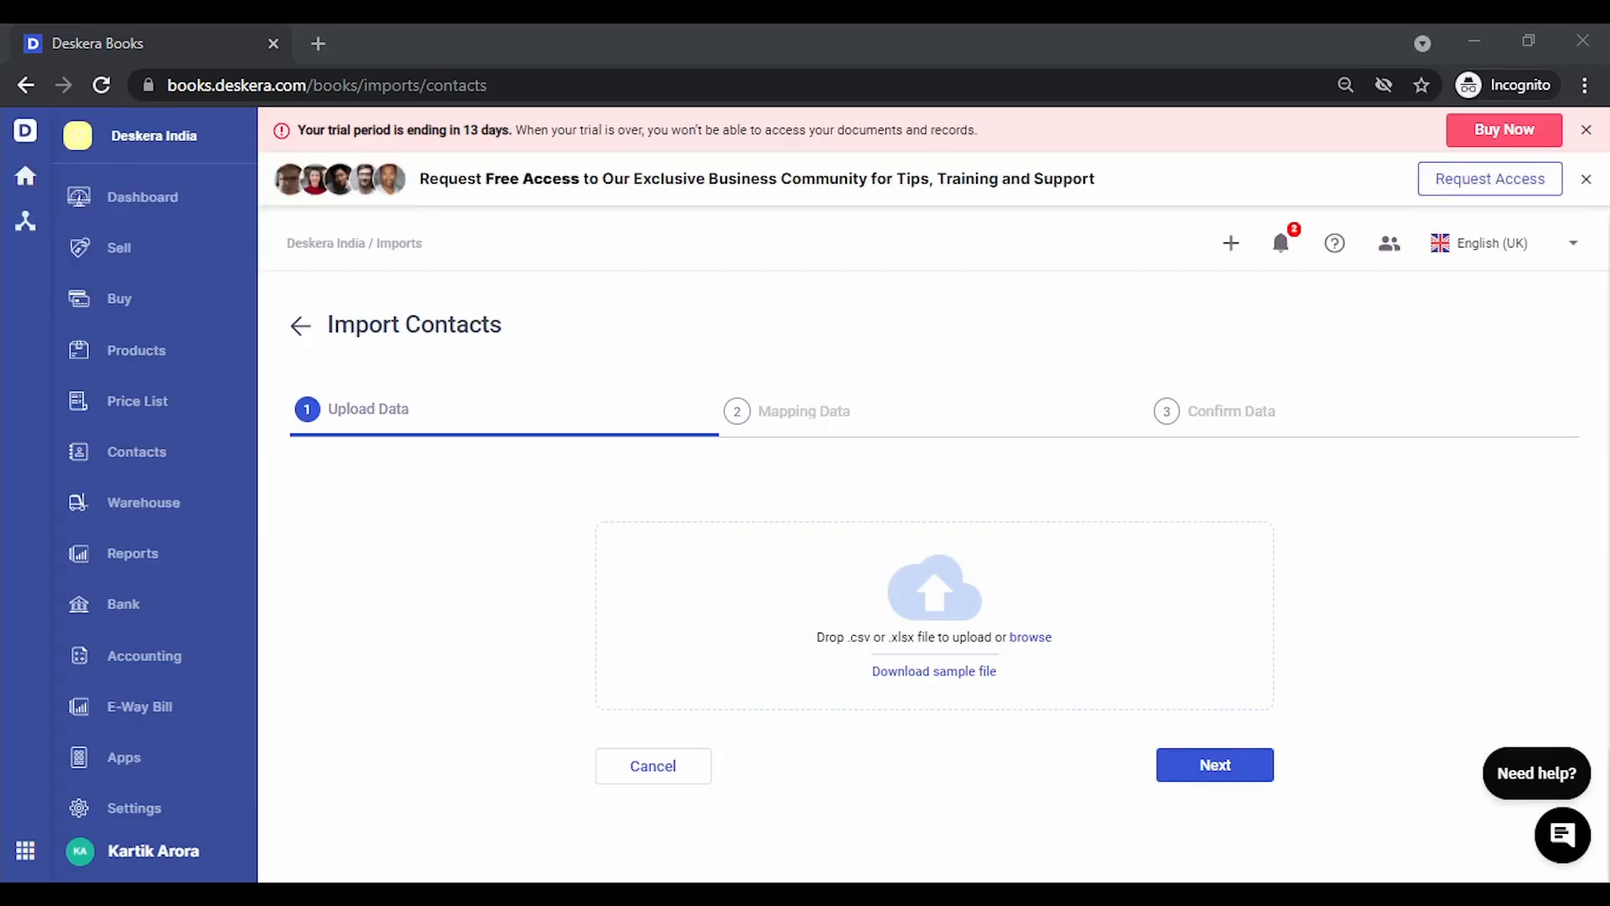
{"action": "left_click", "coordinate": [1032, 638]}
{"action": "scroll", "coordinate": [1232, 856], "scroll_direction": "down", "scroll_amount": 3}
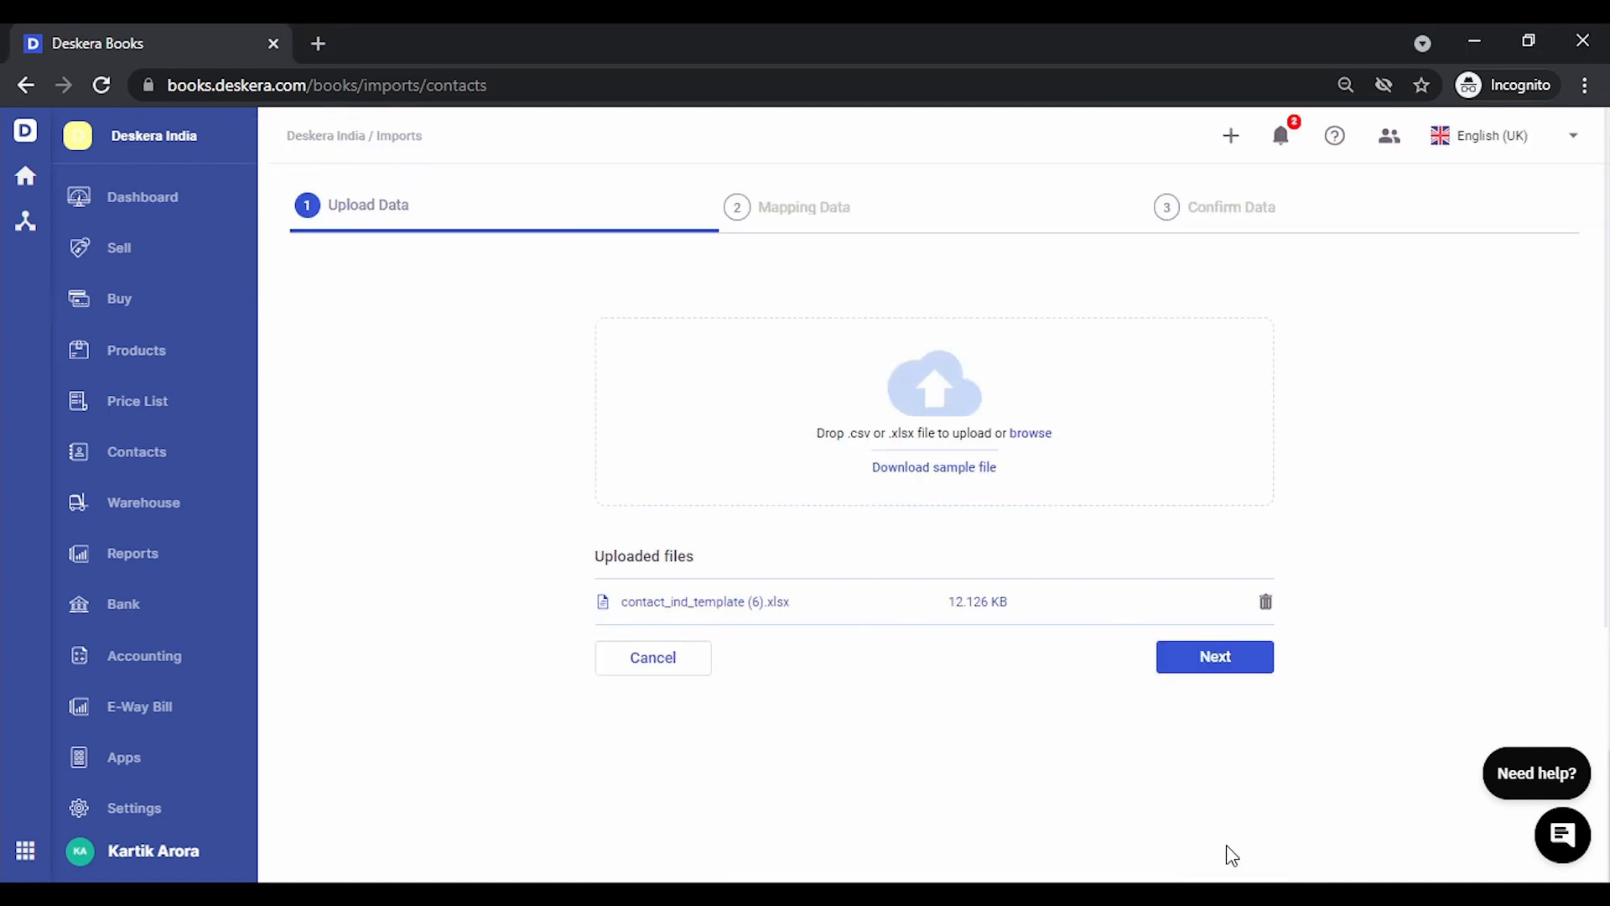
{"action": "left_click", "coordinate": [1236, 671]}
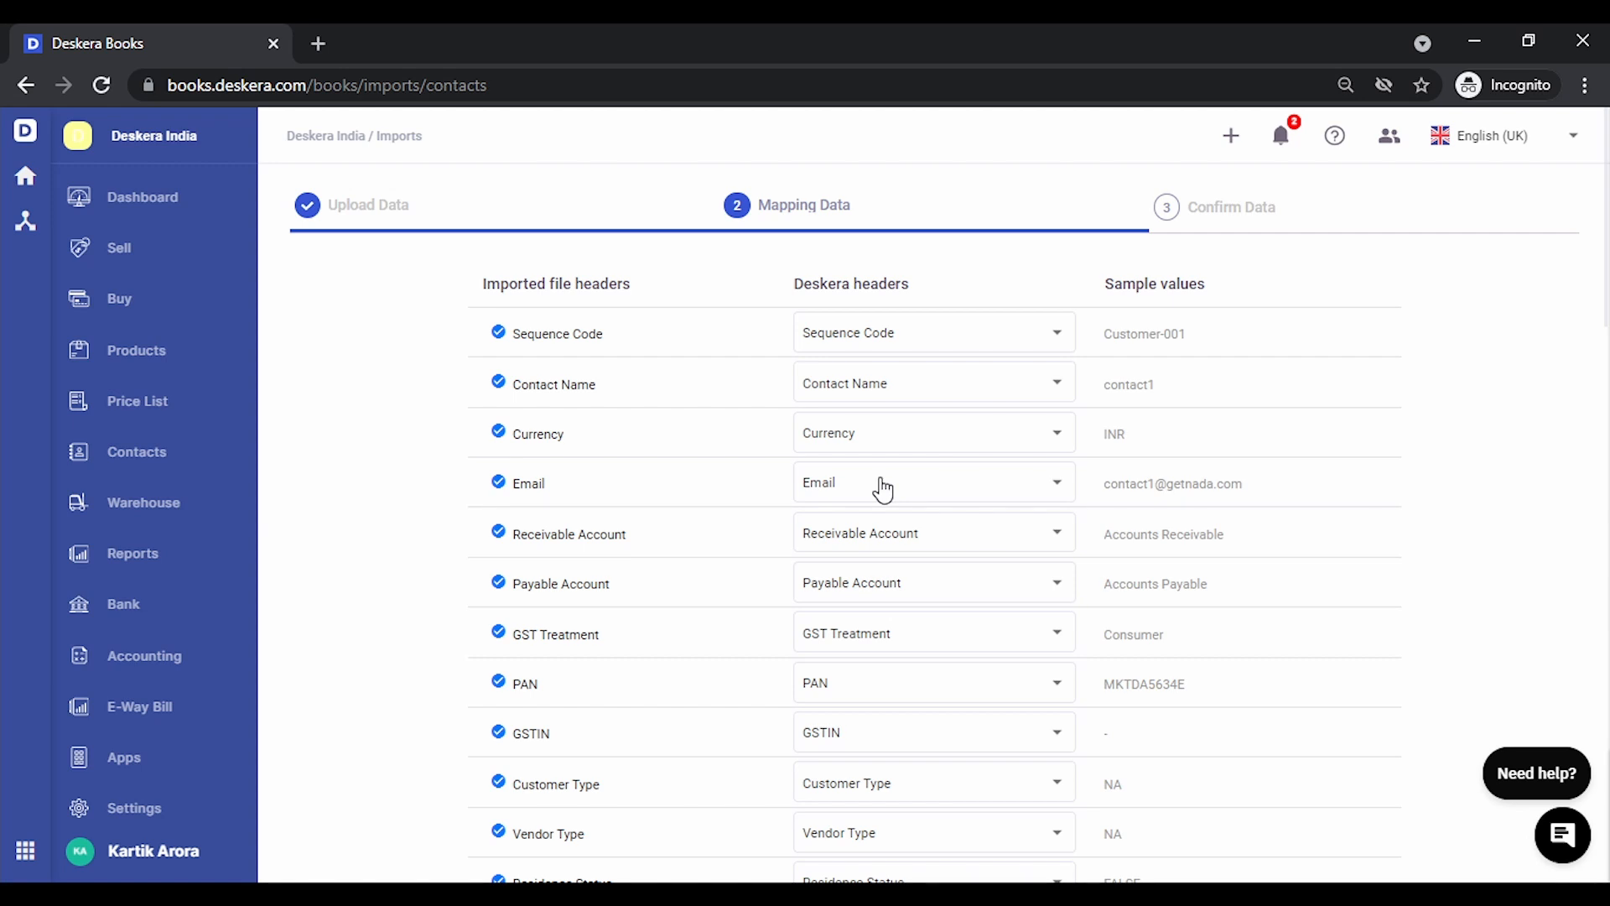
Check that the imported file headers match the Deskera headers, and continue to the data confirmation stage
{"action": "left_click", "coordinate": [979, 334]}
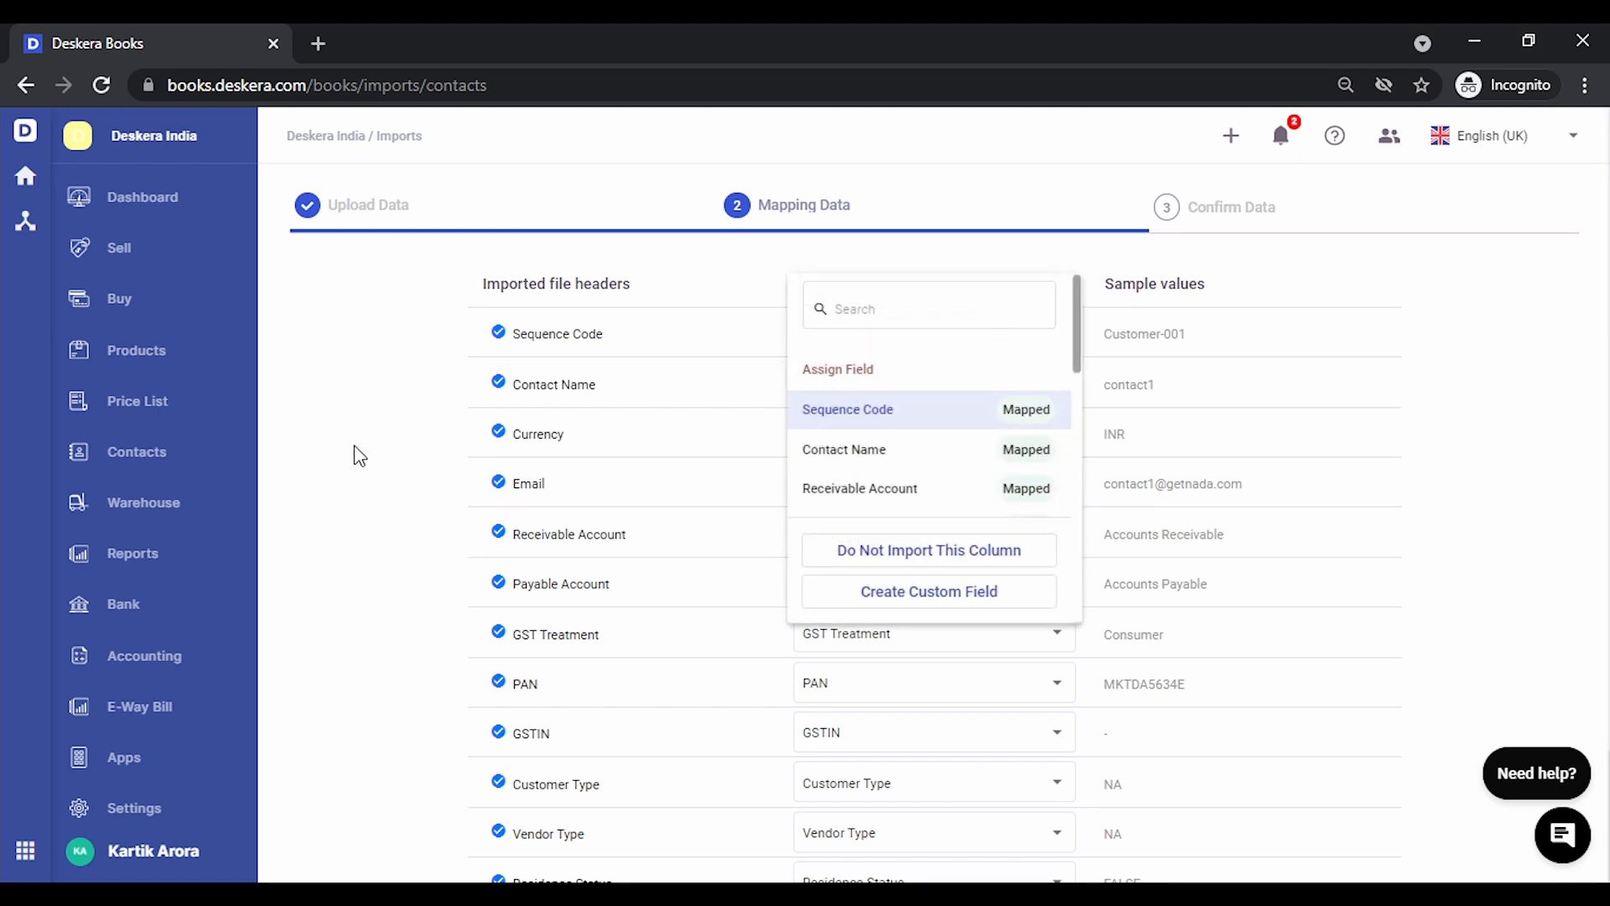
{"action": "left_click", "coordinate": [332, 464]}
{"action": "scroll", "coordinate": [913, 602], "scroll_direction": "down", "scroll_amount": 10}
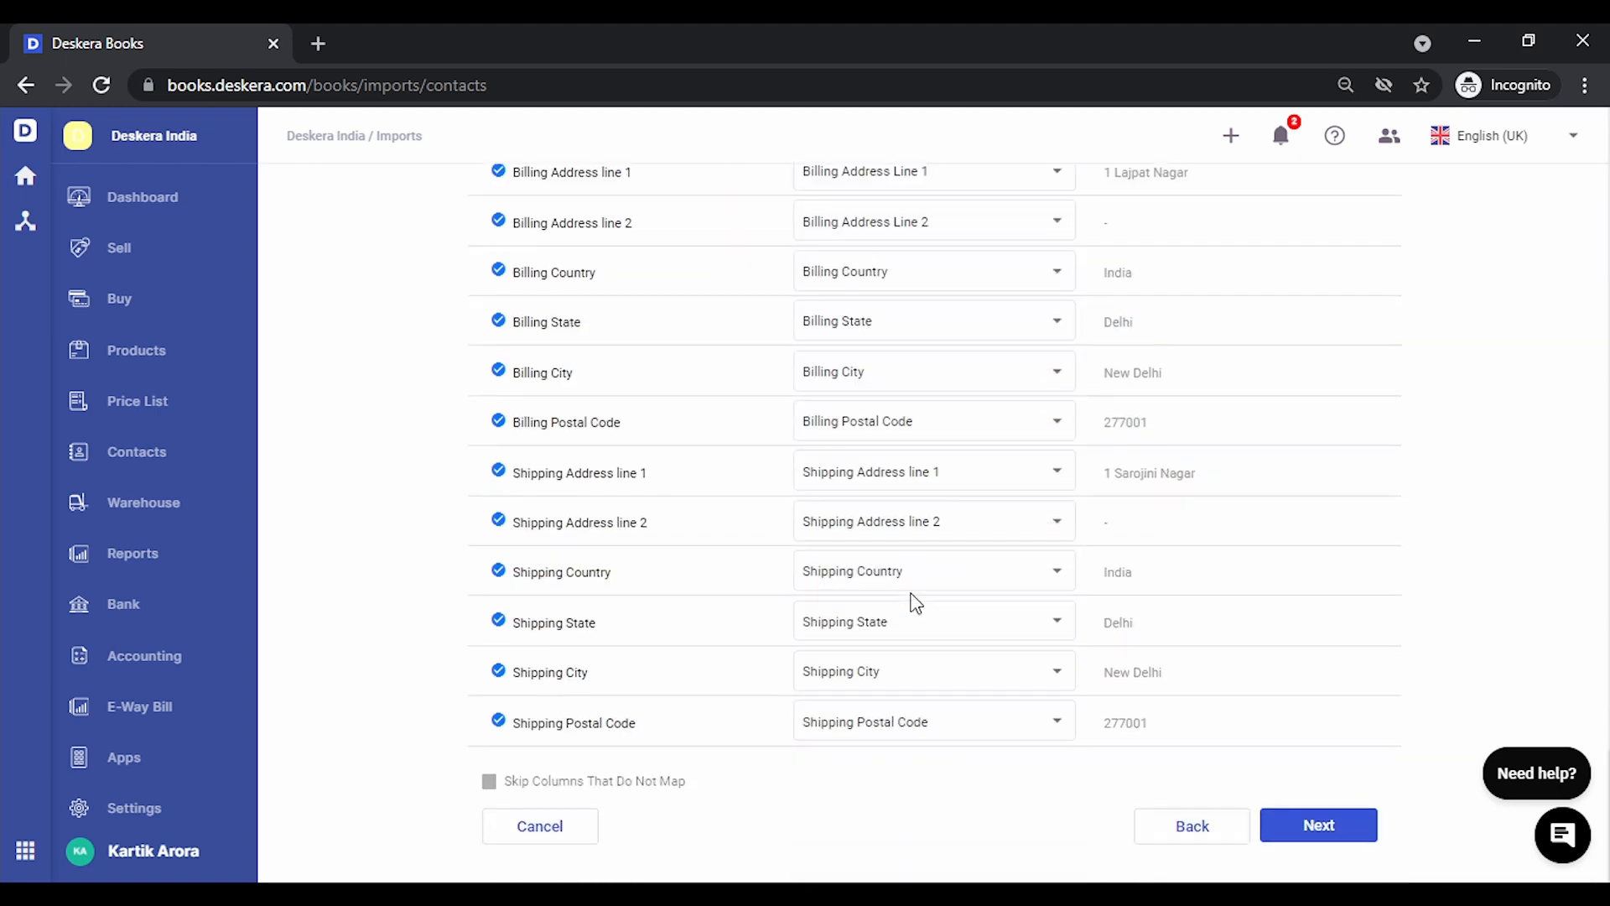
{"action": "left_click", "coordinate": [1314, 826]}
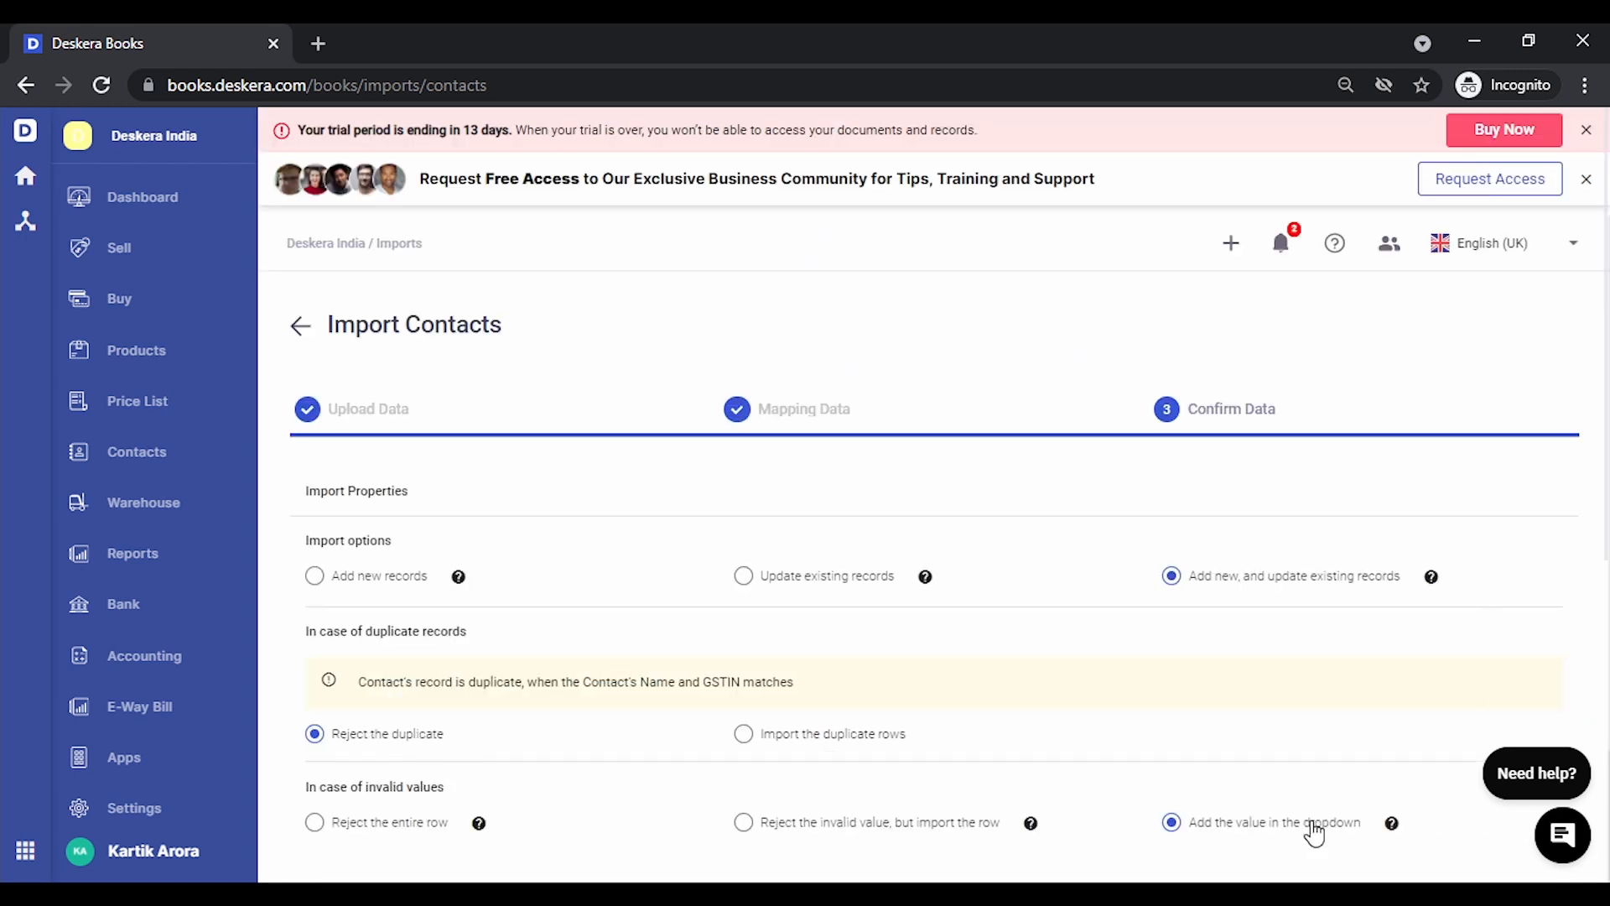
Review the import properties and every column of the contact rows, and submit the contacts import
{"action": "scroll", "coordinate": [777, 594], "scroll_direction": "down", "scroll_amount": 2}
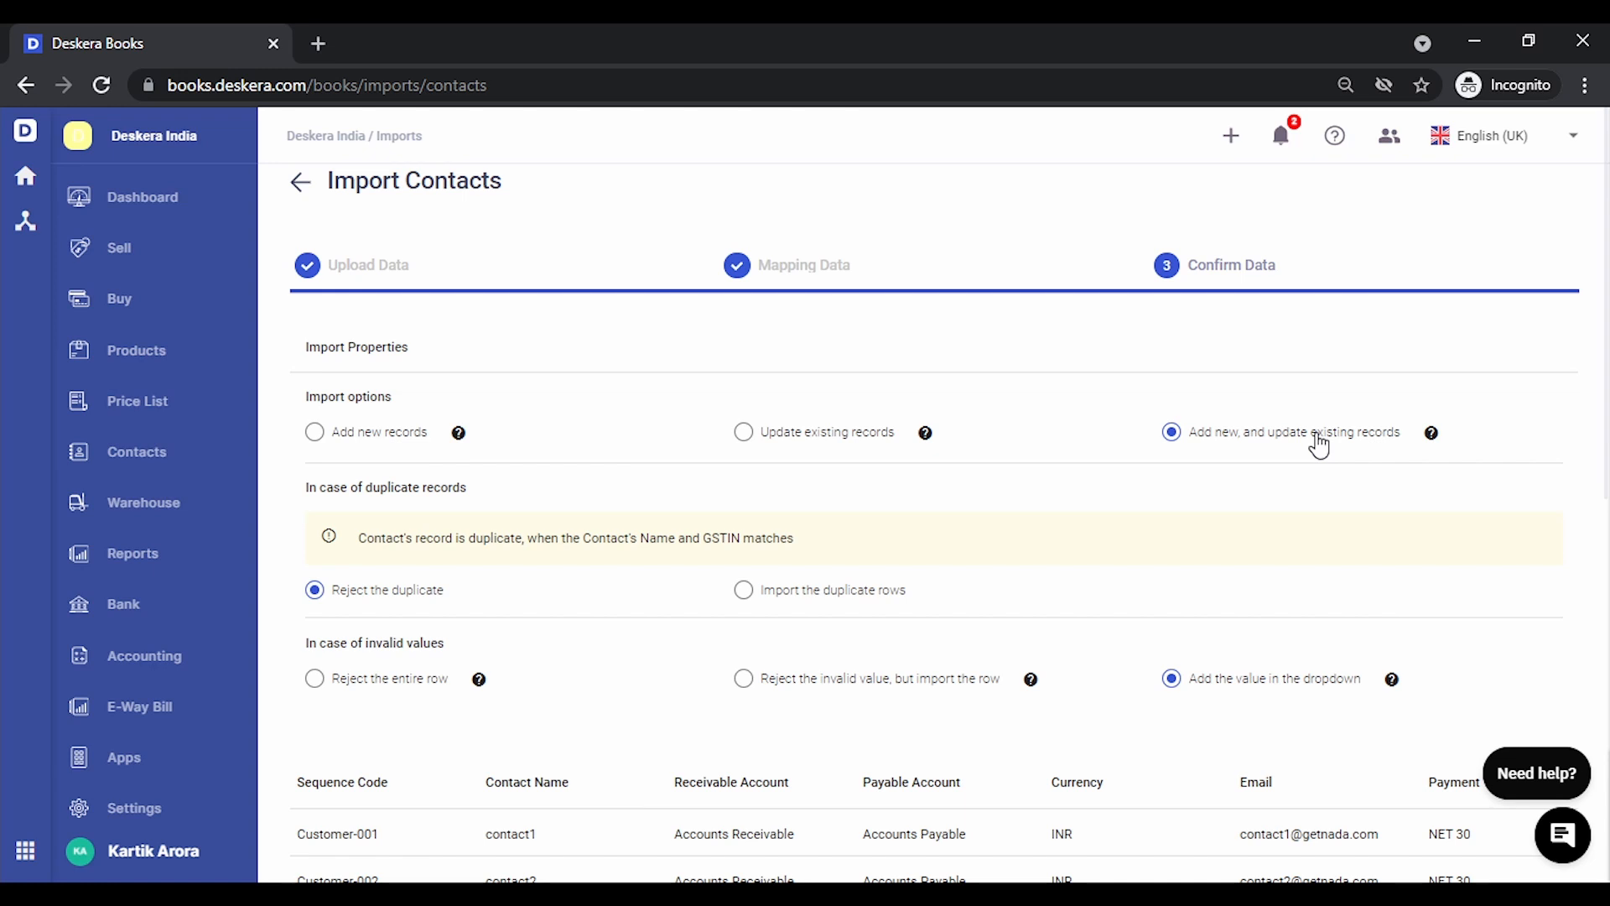
{"action": "scroll", "coordinate": [566, 504], "scroll_direction": "down", "scroll_amount": 2}
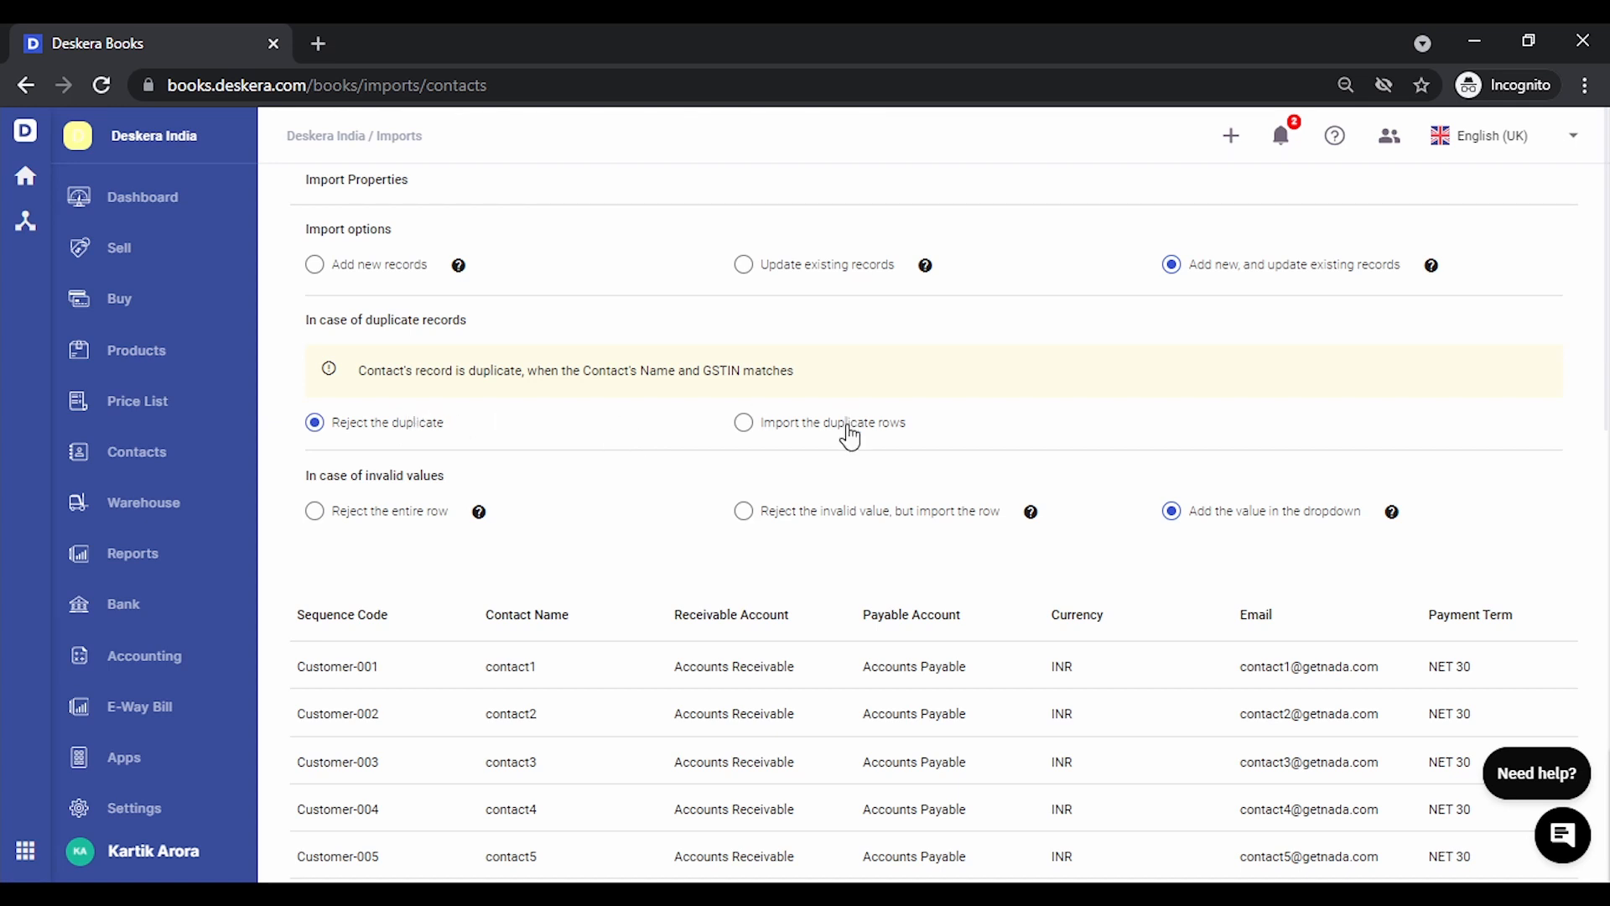
{"action": "scroll", "coordinate": [608, 466], "scroll_direction": "down", "scroll_amount": 1}
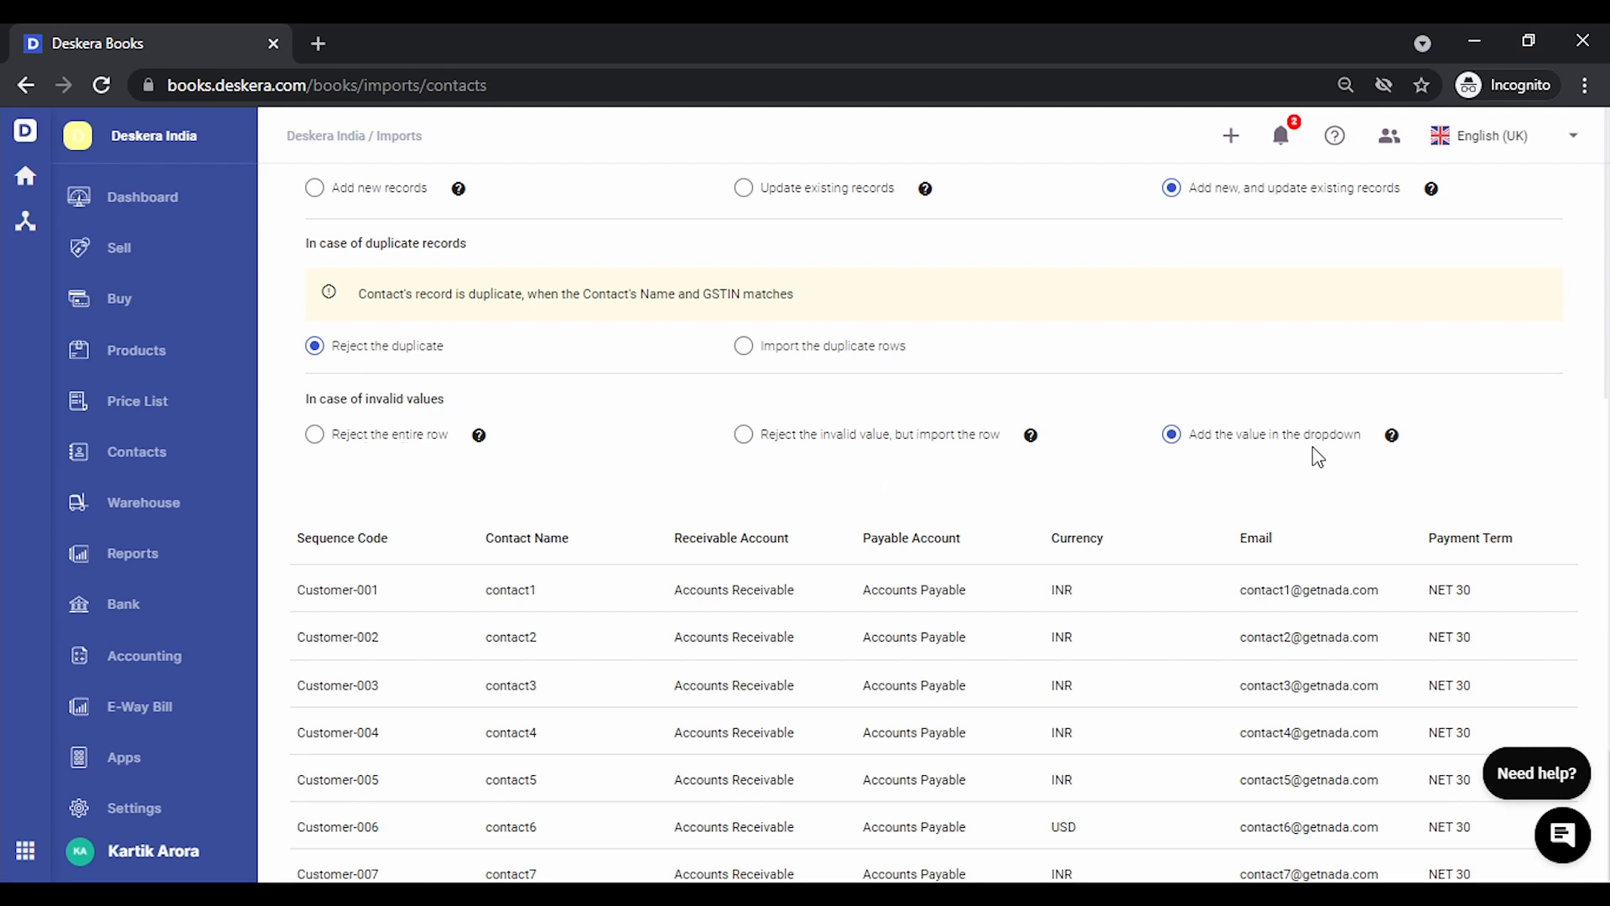
{"action": "scroll", "coordinate": [869, 504], "scroll_direction": "down", "scroll_amount": 2}
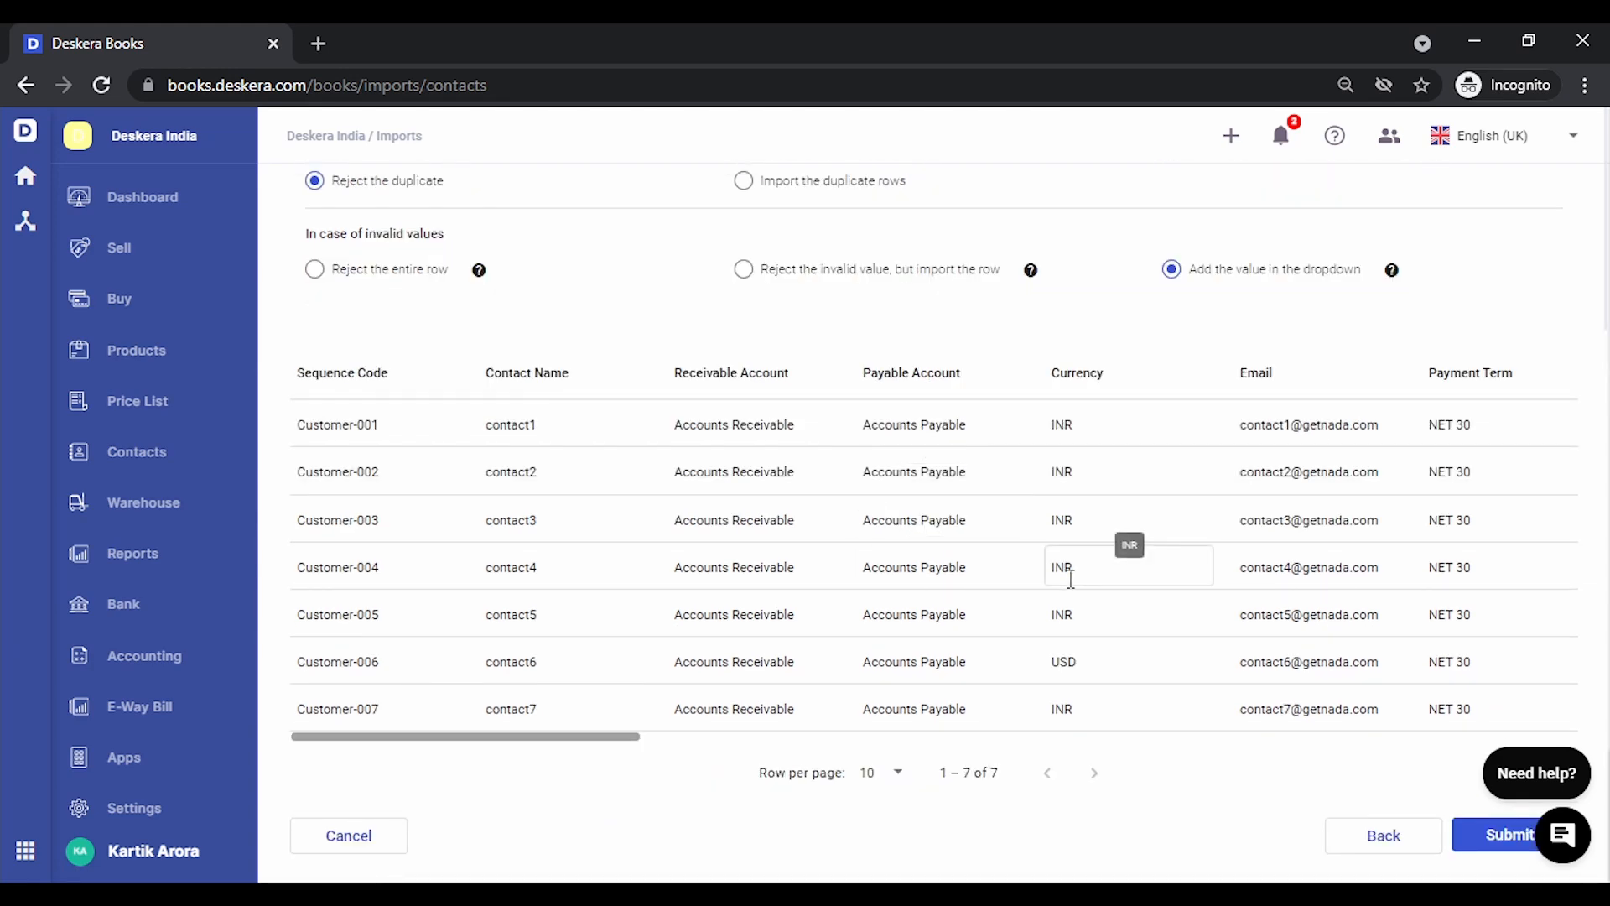
{"action": "scroll", "coordinate": [1071, 579], "scroll_direction": "right", "scroll_amount": 15}
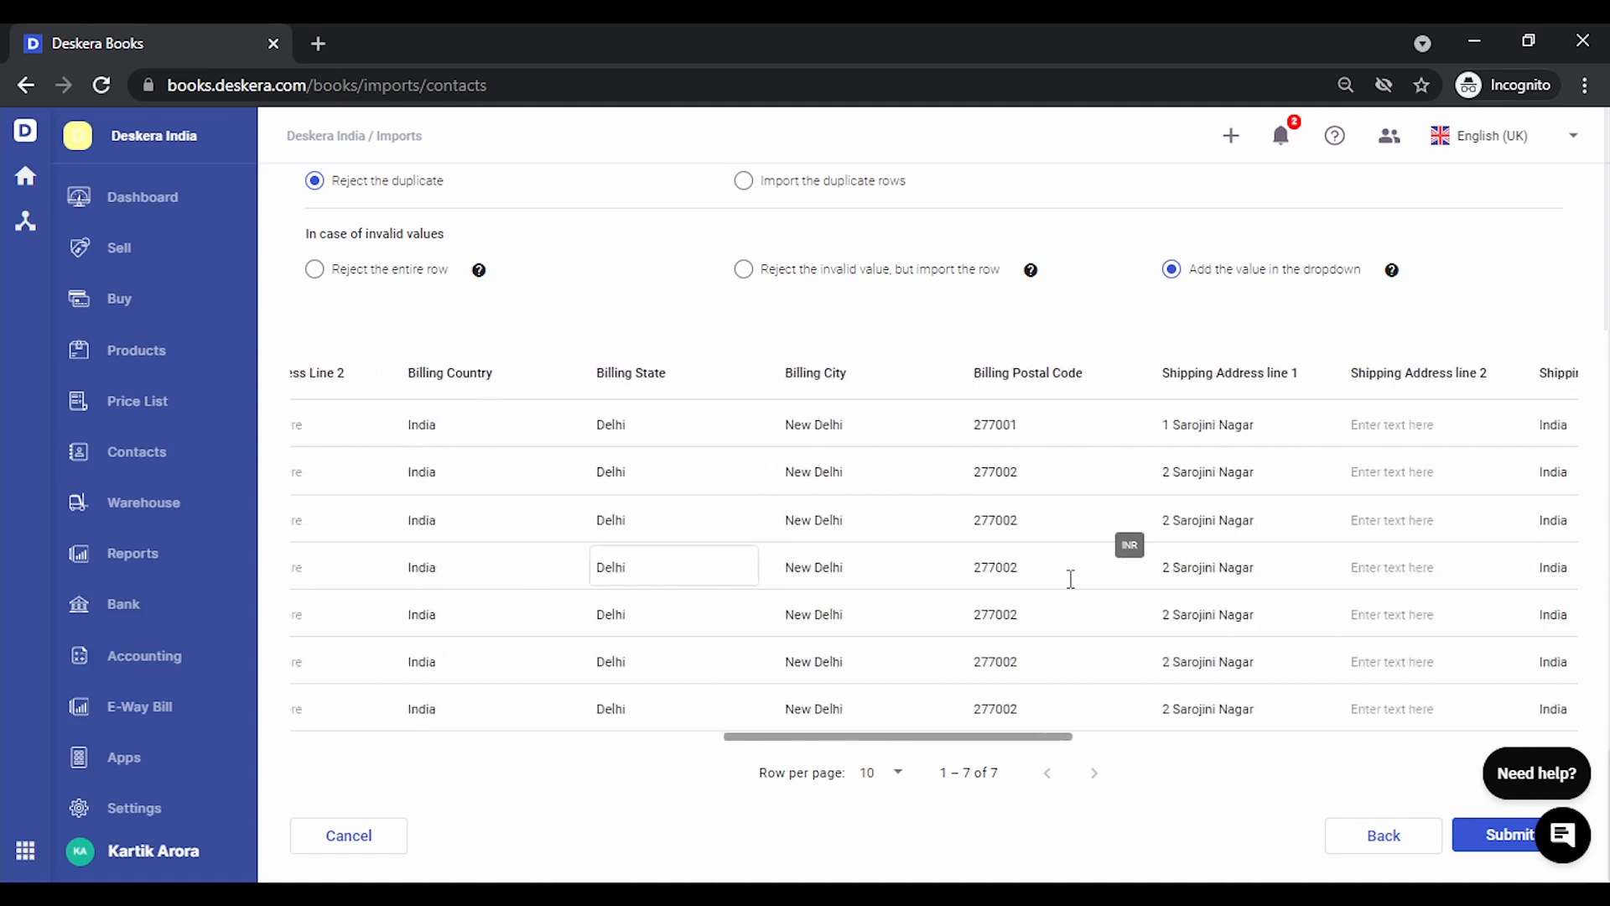
{"action": "scroll", "coordinate": [1071, 579], "scroll_direction": "right", "scroll_amount": 10}
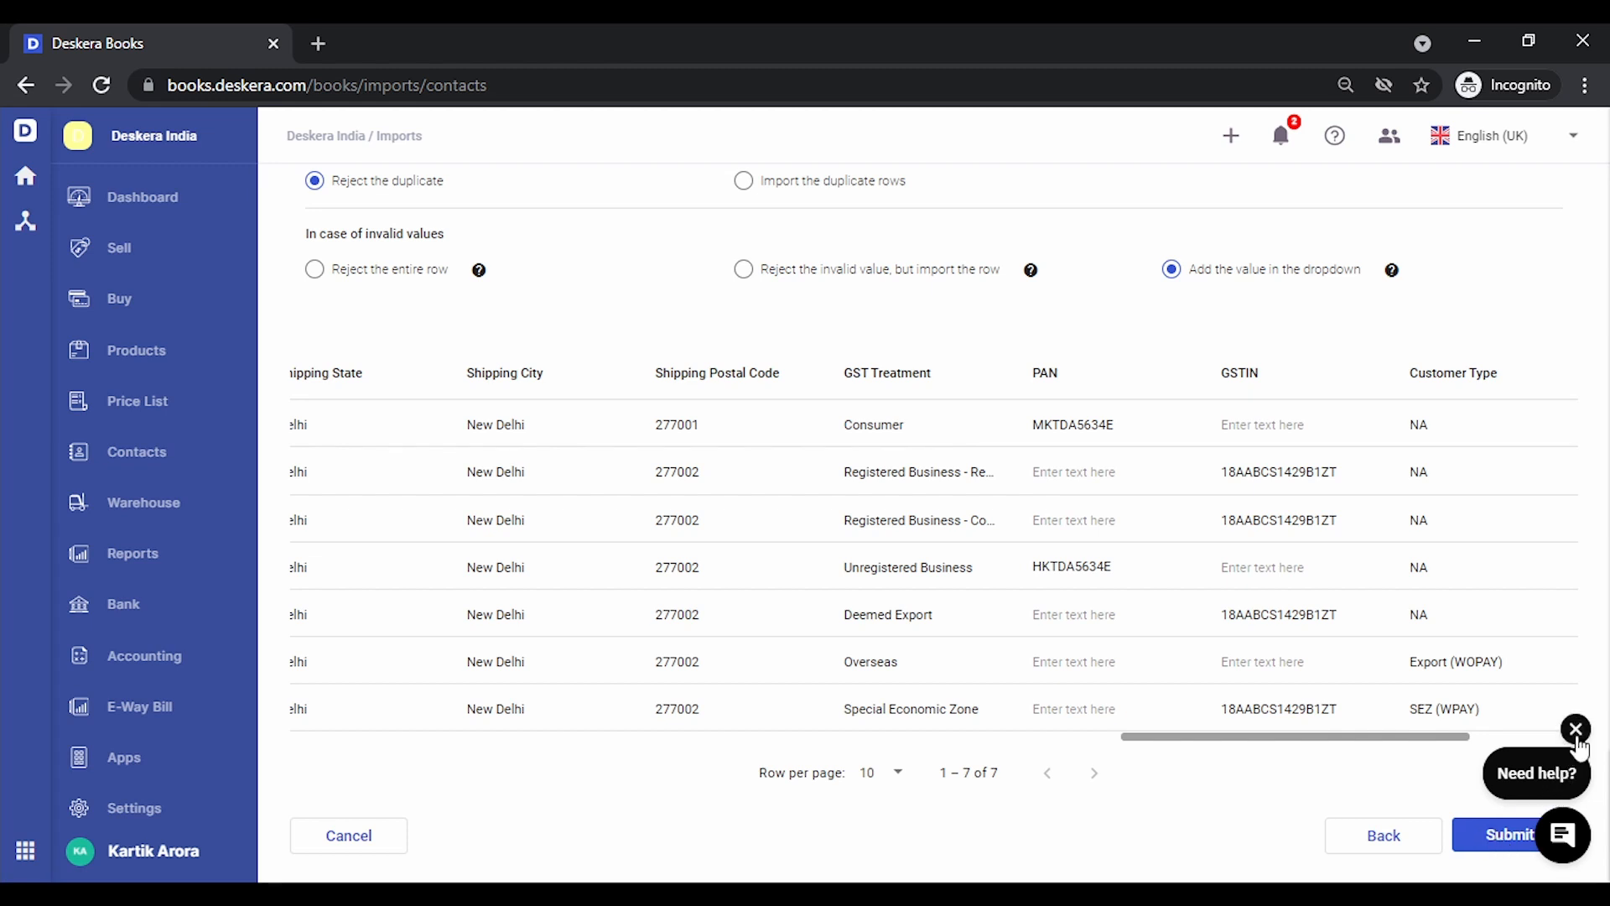
{"action": "left_click", "coordinate": [1577, 732]}
{"action": "left_click", "coordinate": [1500, 836]}
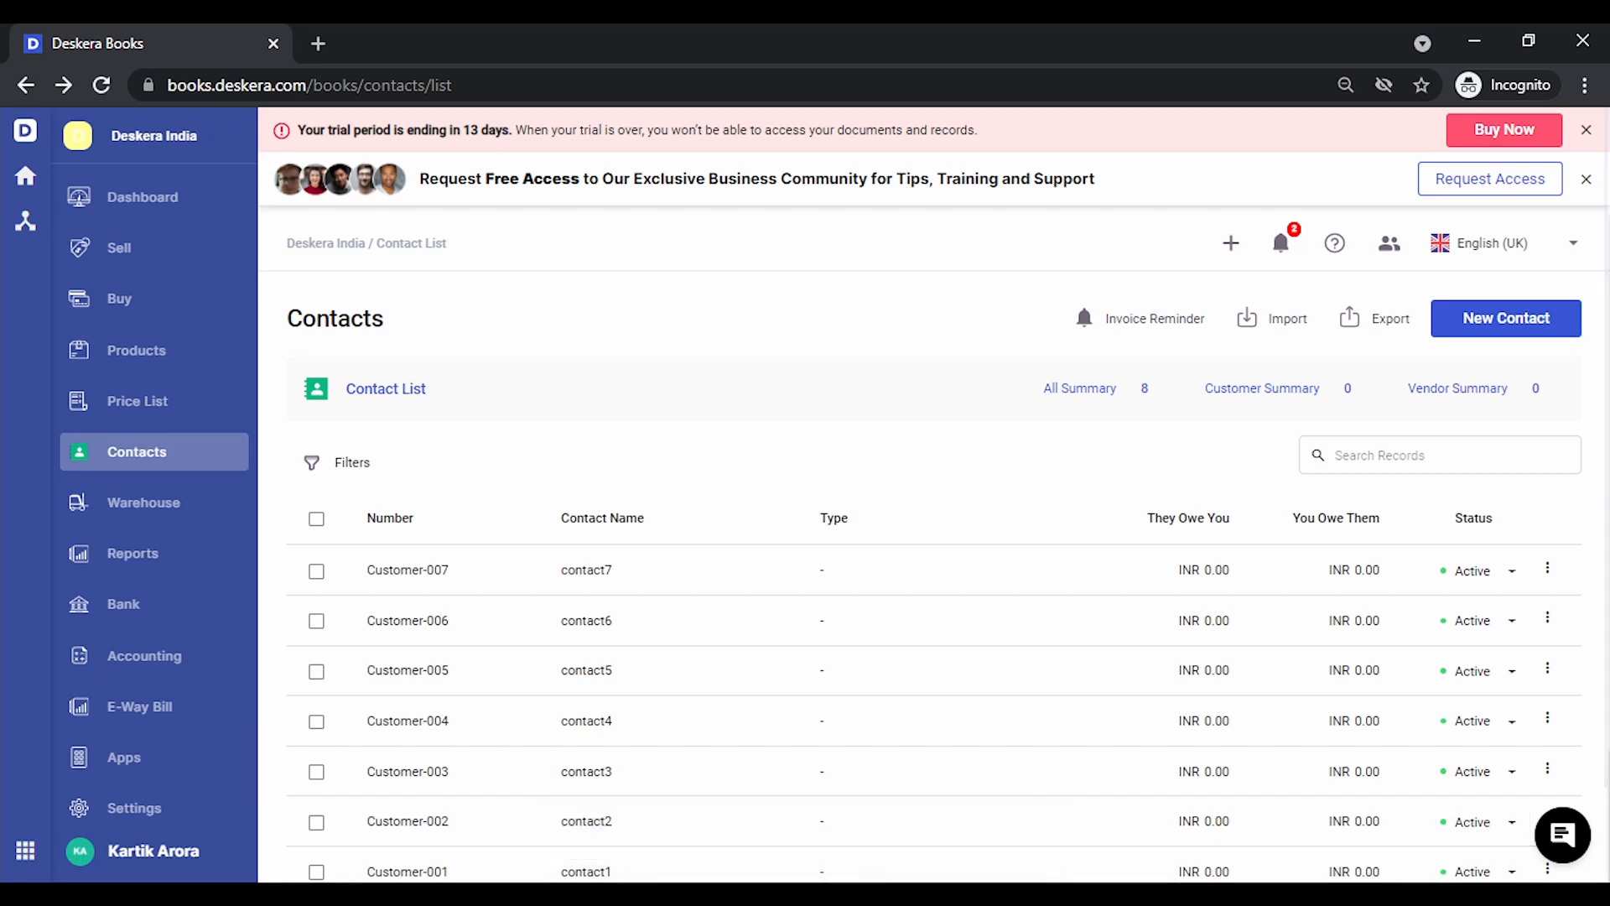
Go from the contact list to the products section and start creating a new product
{"action": "scroll", "coordinate": [1006, 676], "scroll_direction": "down", "scroll_amount": 2}
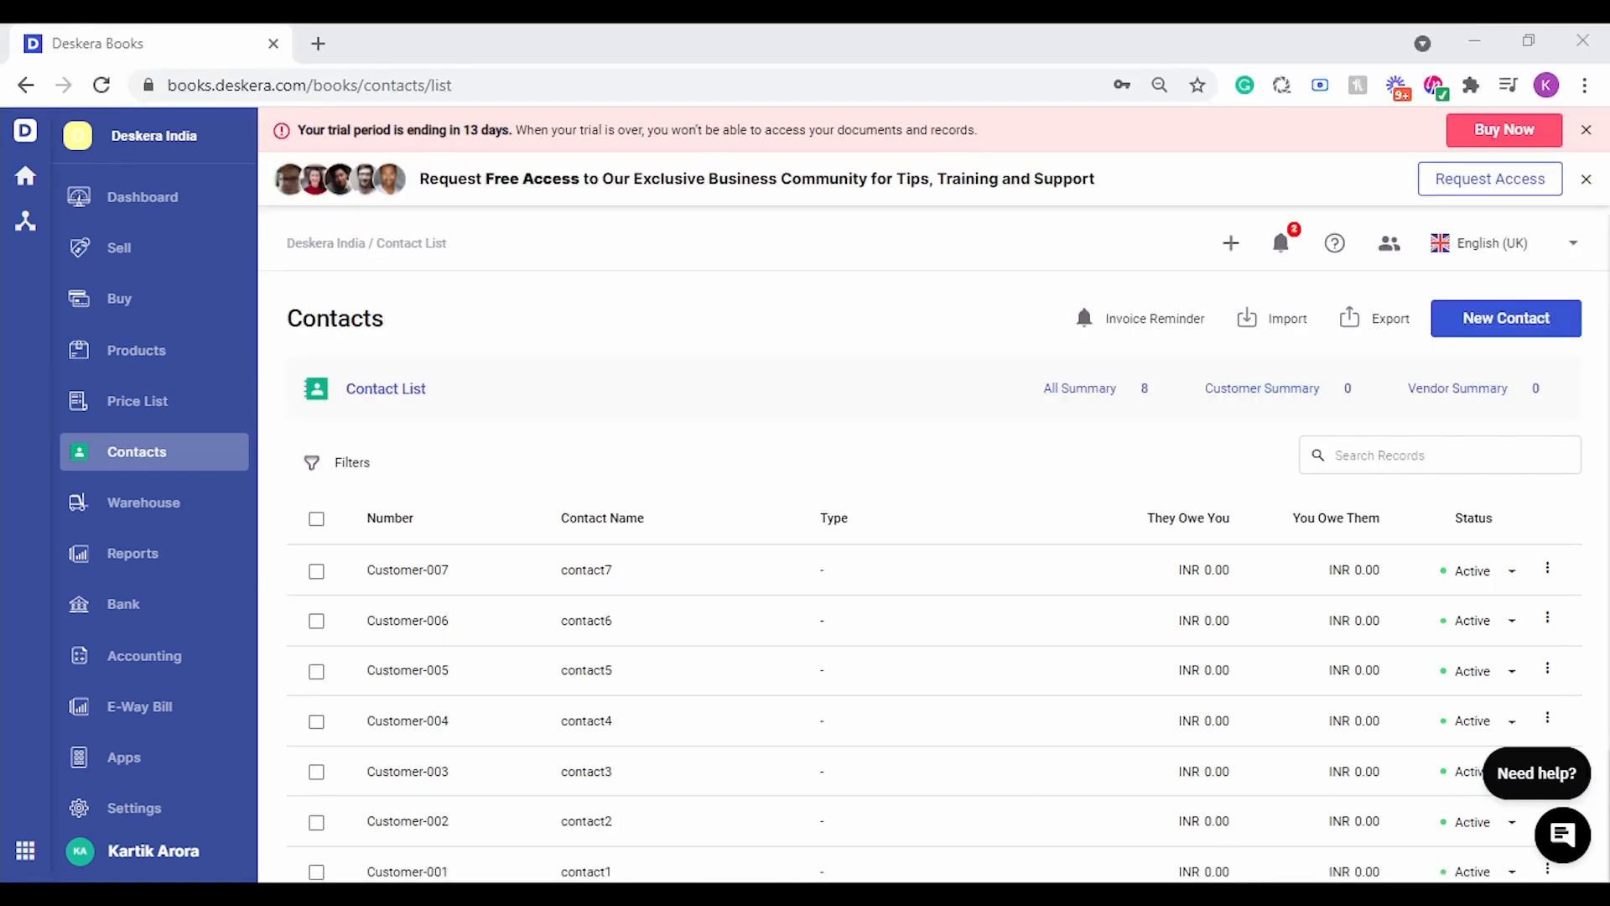
{"action": "left_click", "coordinate": [689, 320]}
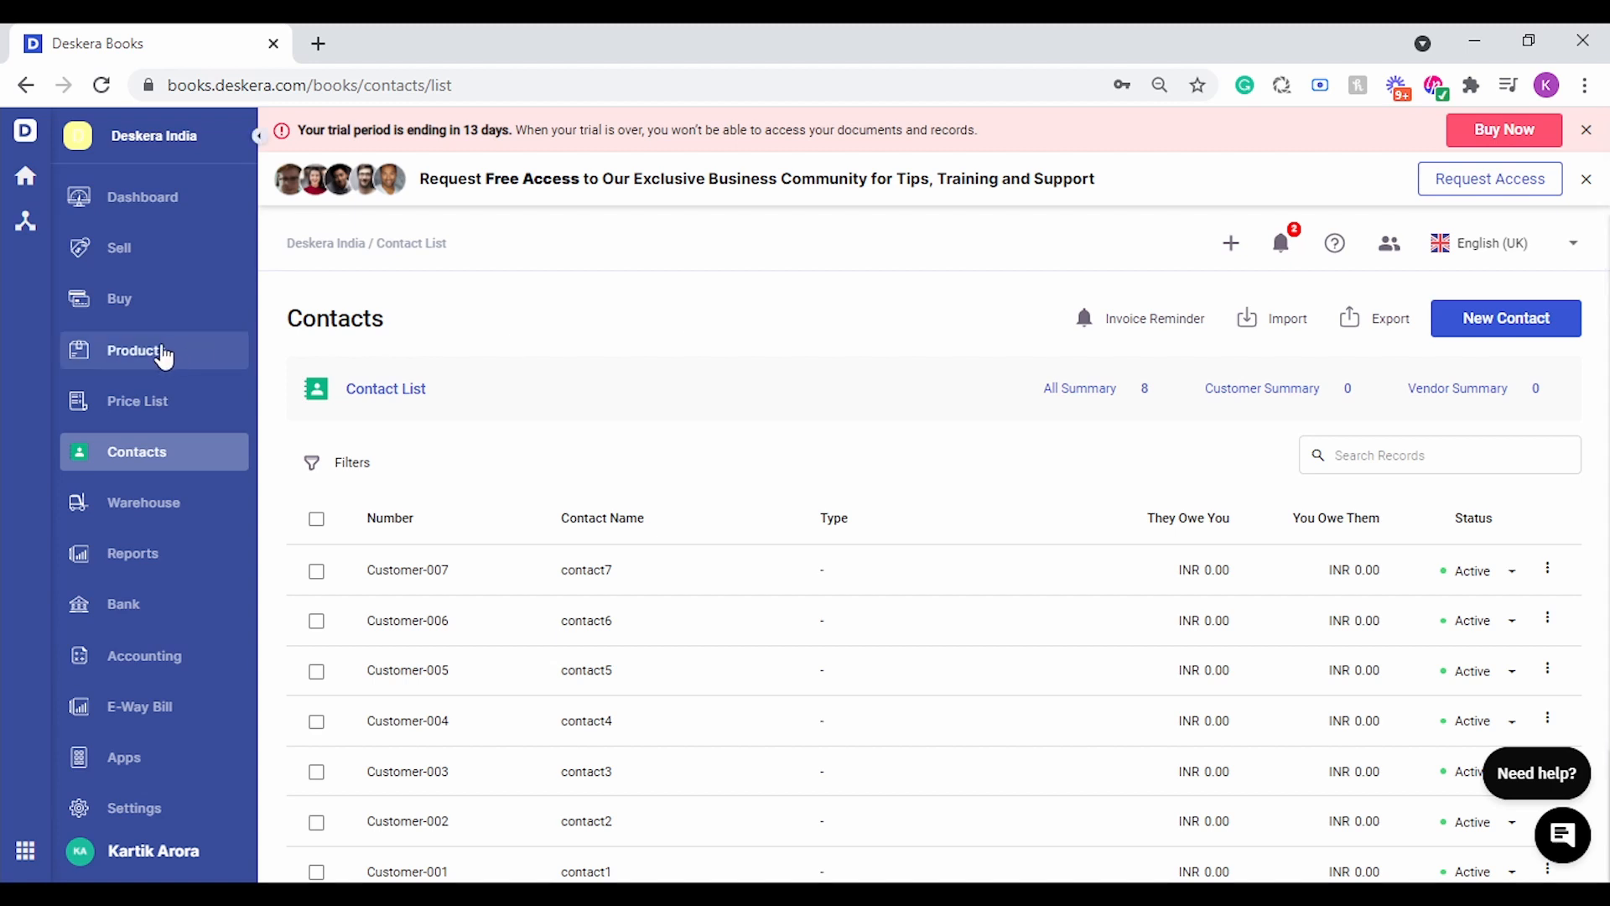
{"action": "left_click", "coordinate": [163, 356]}
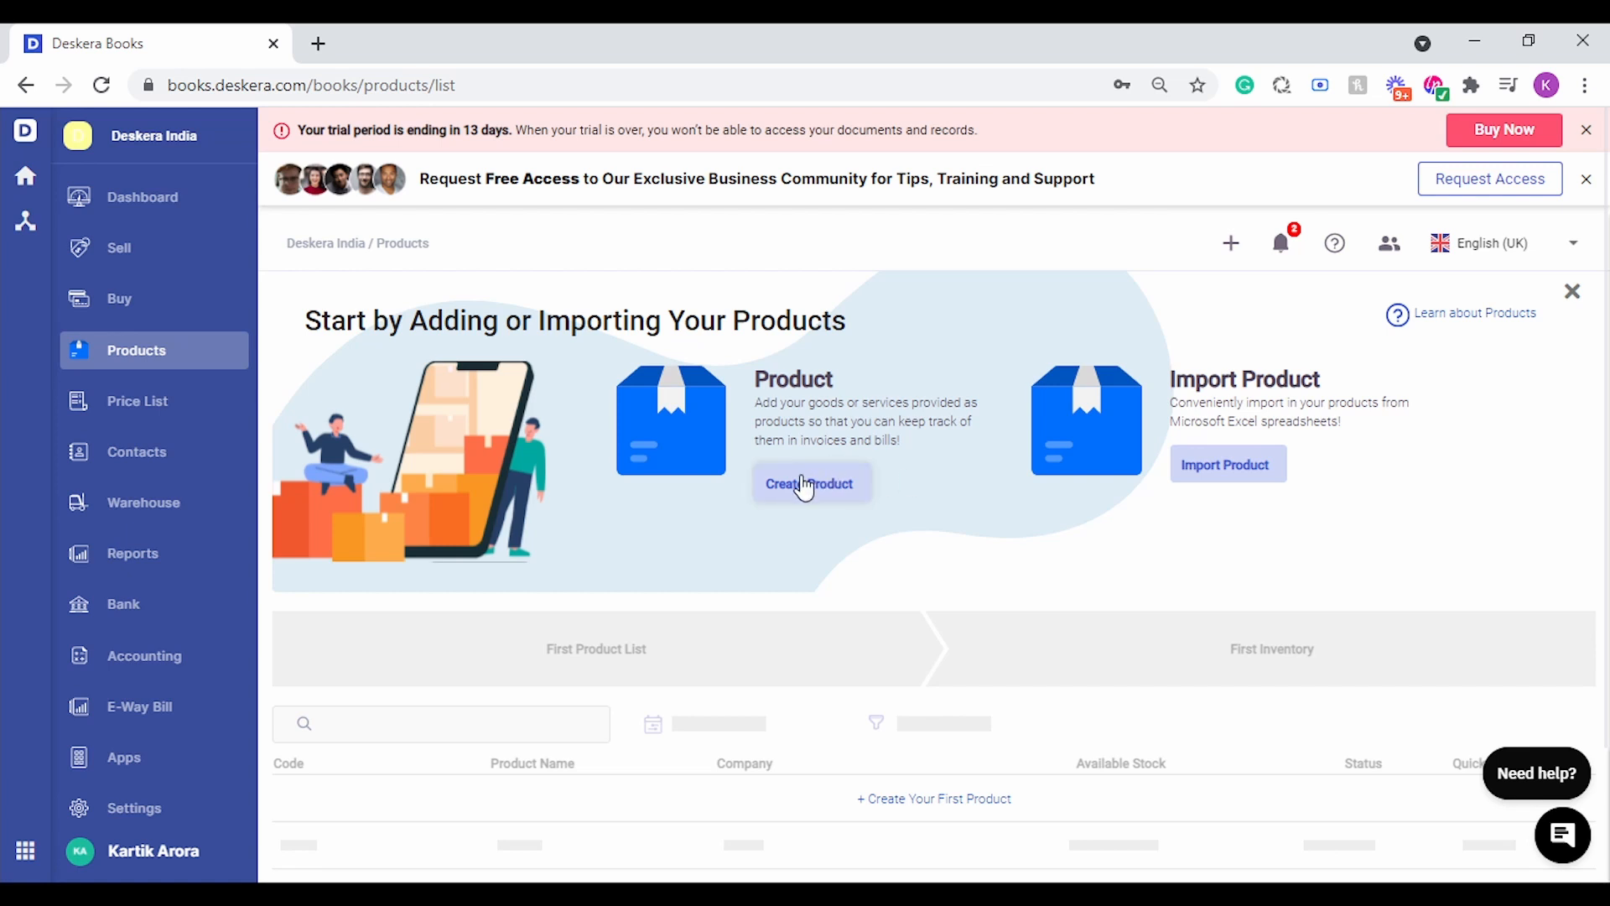
{"action": "left_click", "coordinate": [803, 487]}
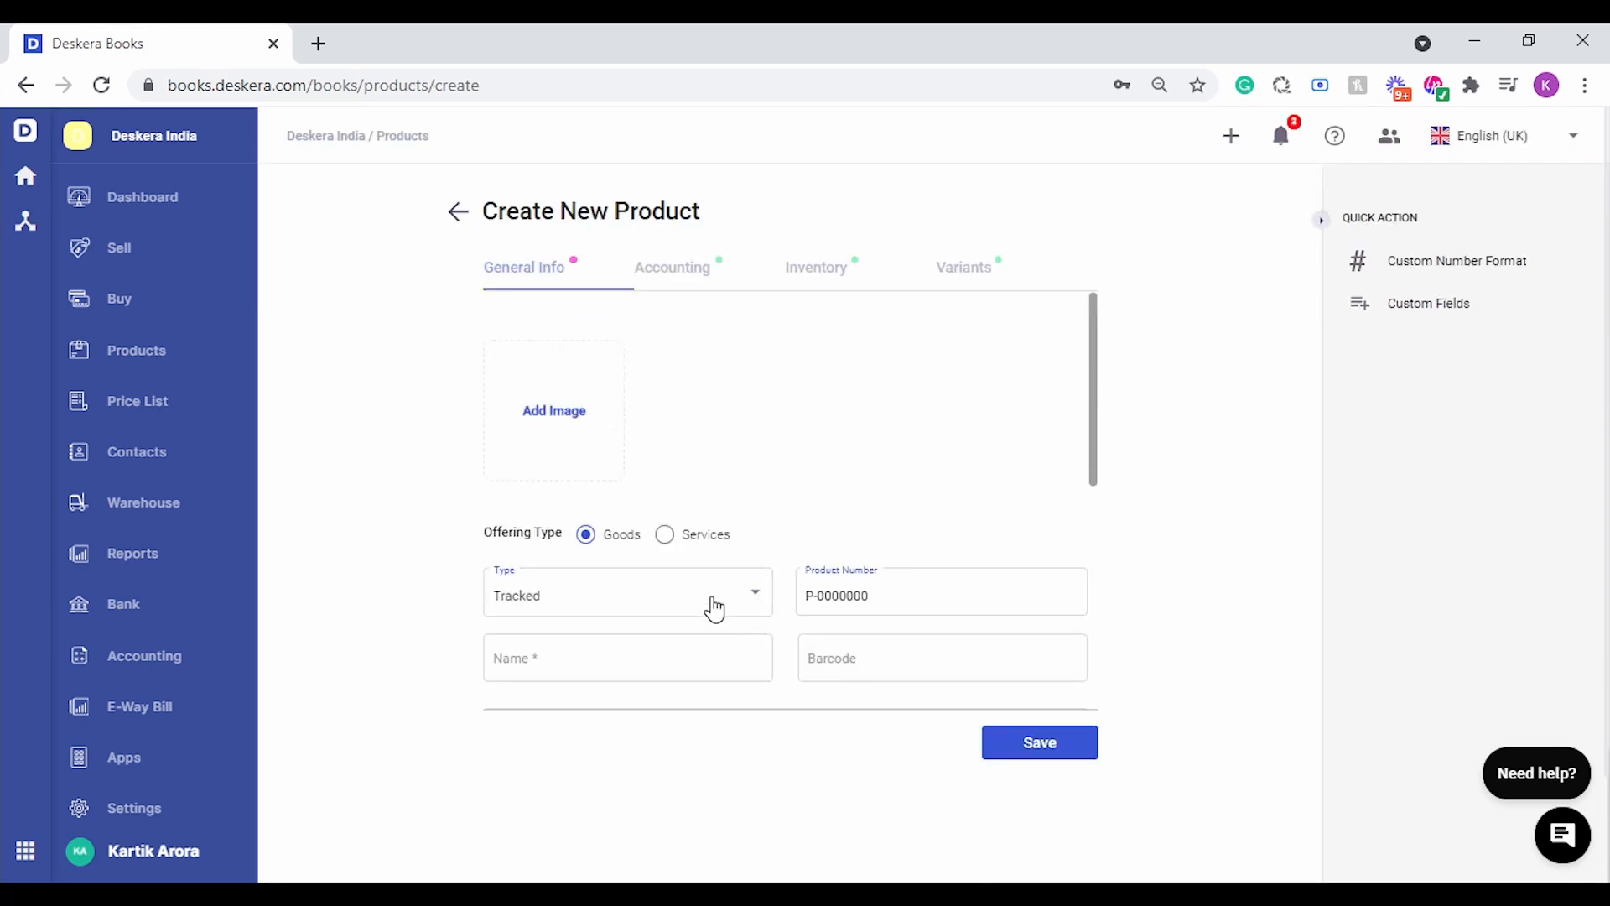
Check the available product types, keep Tracked, and name the product Ext HDD 1 TB
{"action": "left_click", "coordinate": [715, 610]}
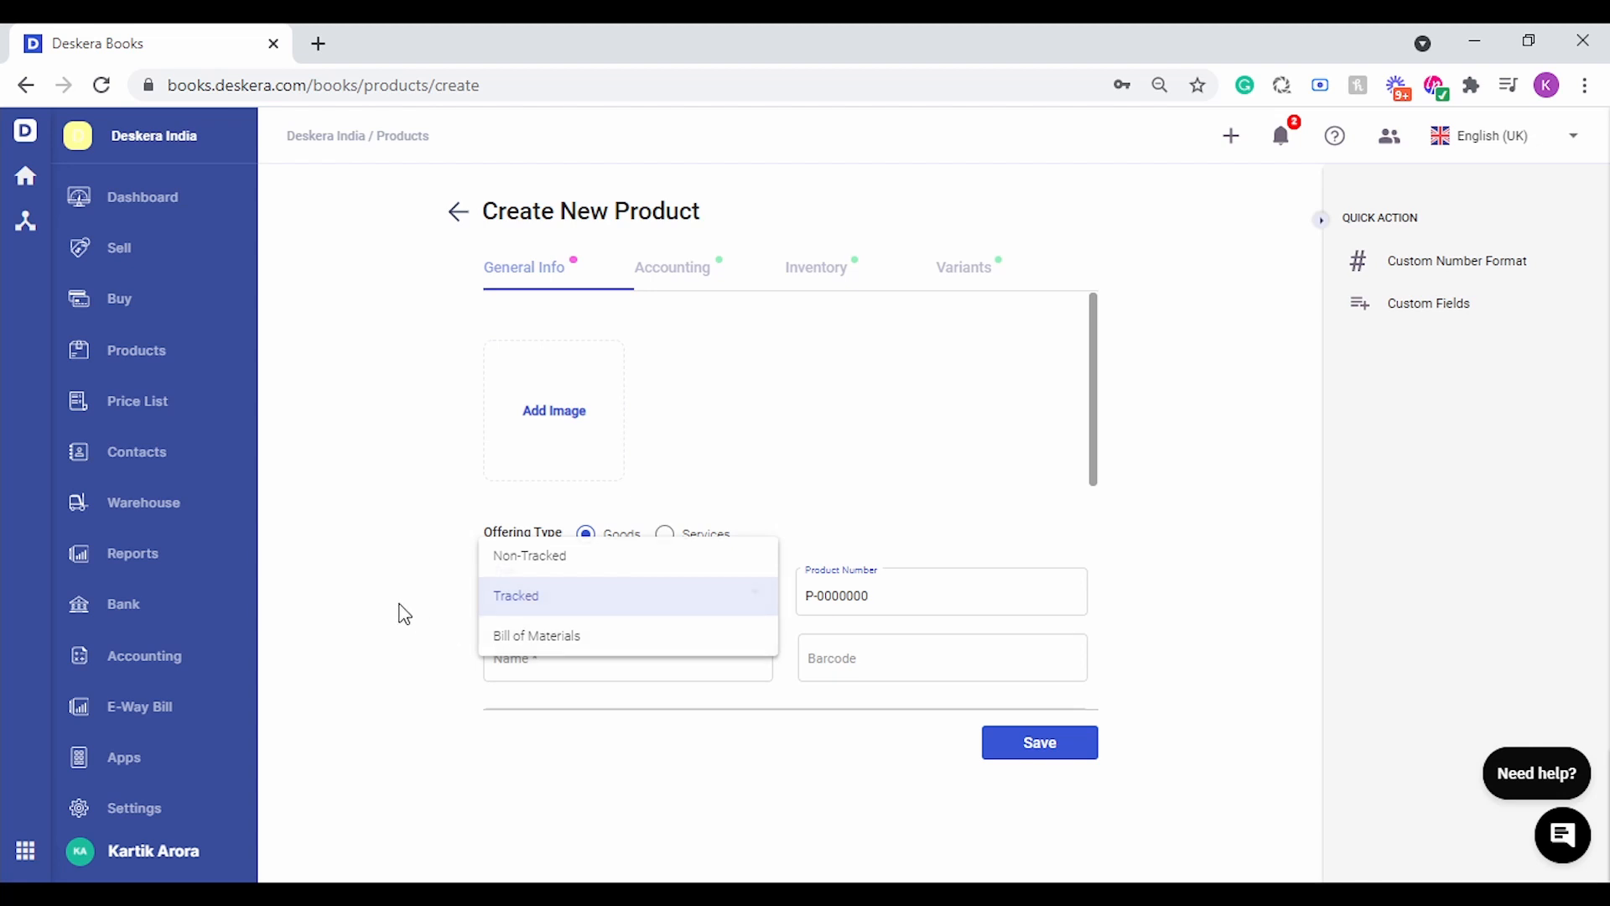
{"action": "left_click", "coordinate": [404, 614]}
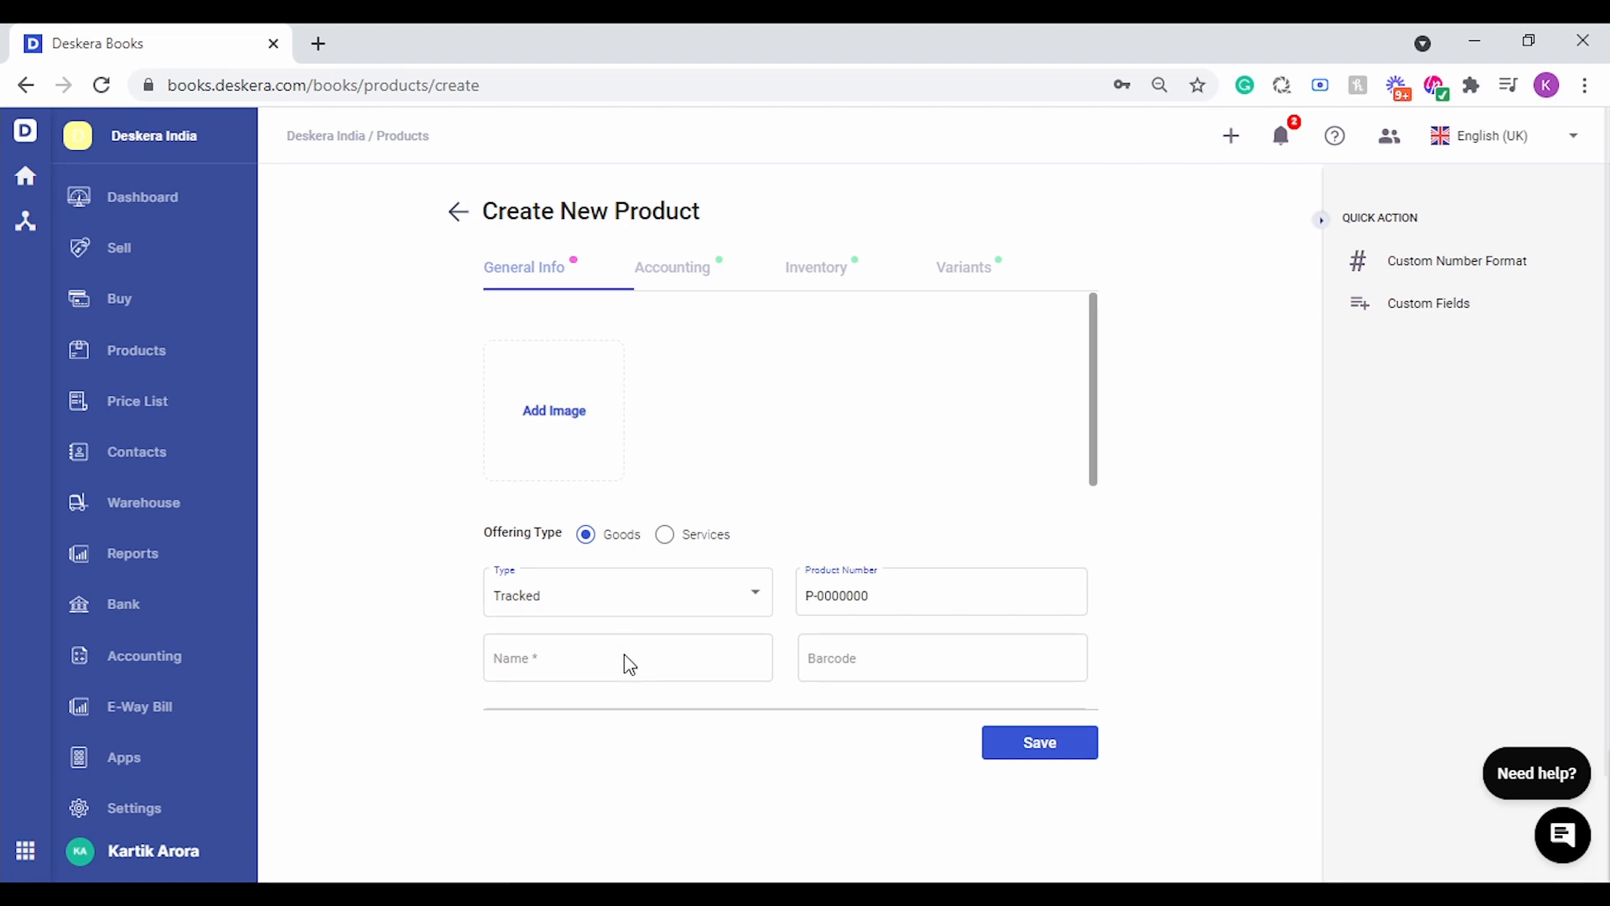
{"action": "left_click", "coordinate": [625, 660]}
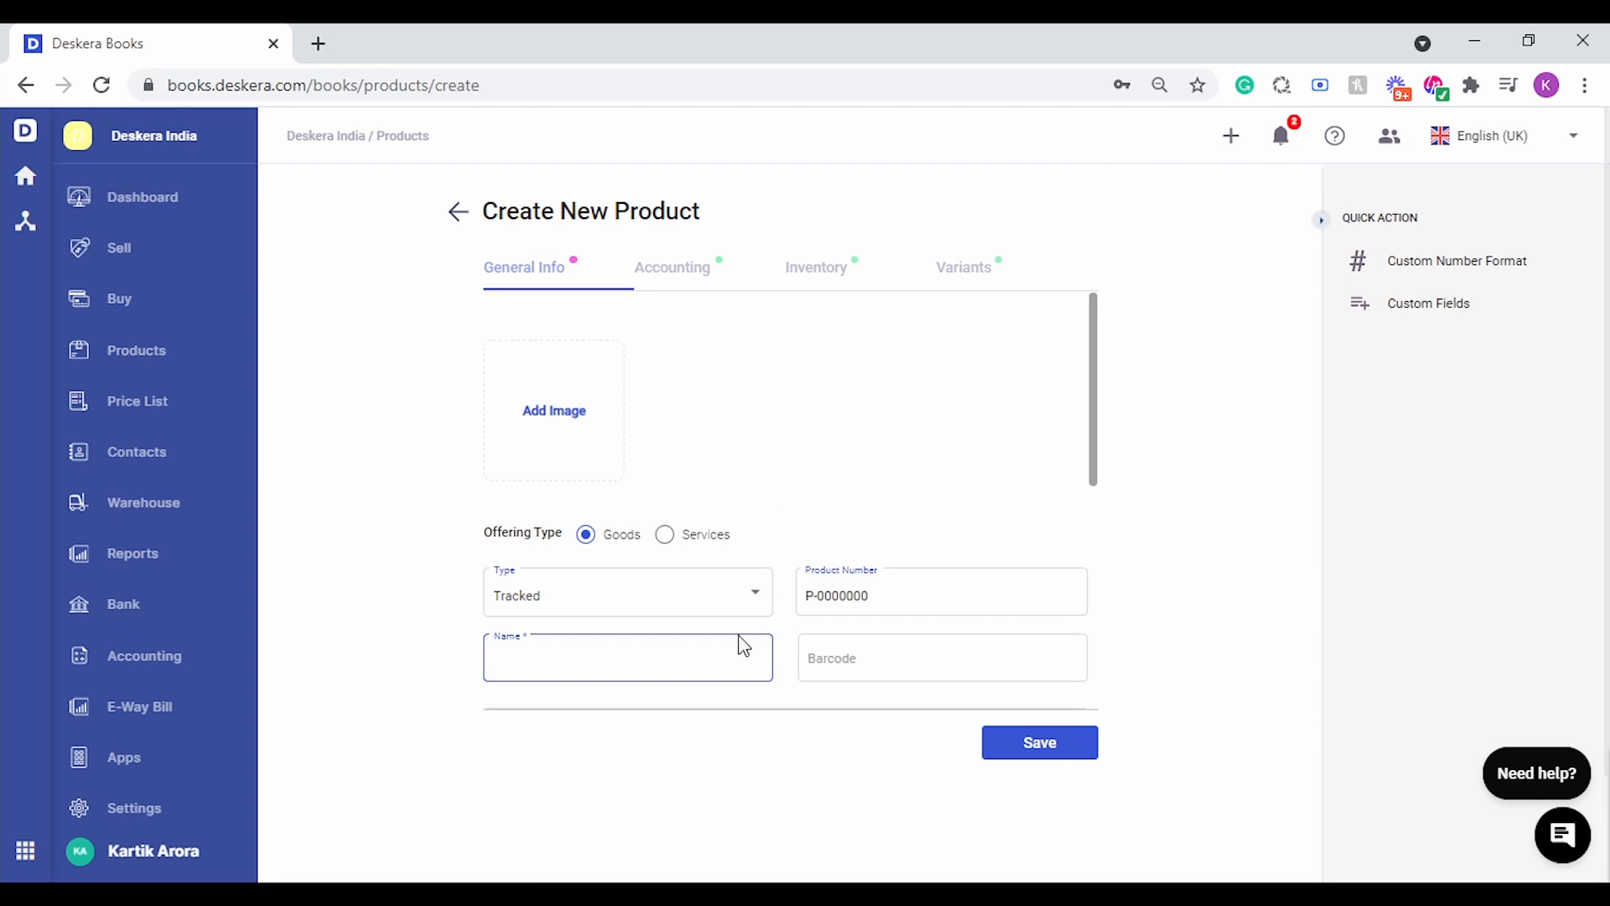
{"action": "type", "text": "Ext HDD 1 TB"}
Assign HSN code 8471 to the product and set its UQC to Units
{"action": "left_click_drag", "start_coordinate": [1101, 362], "coordinate": [1097, 542]}
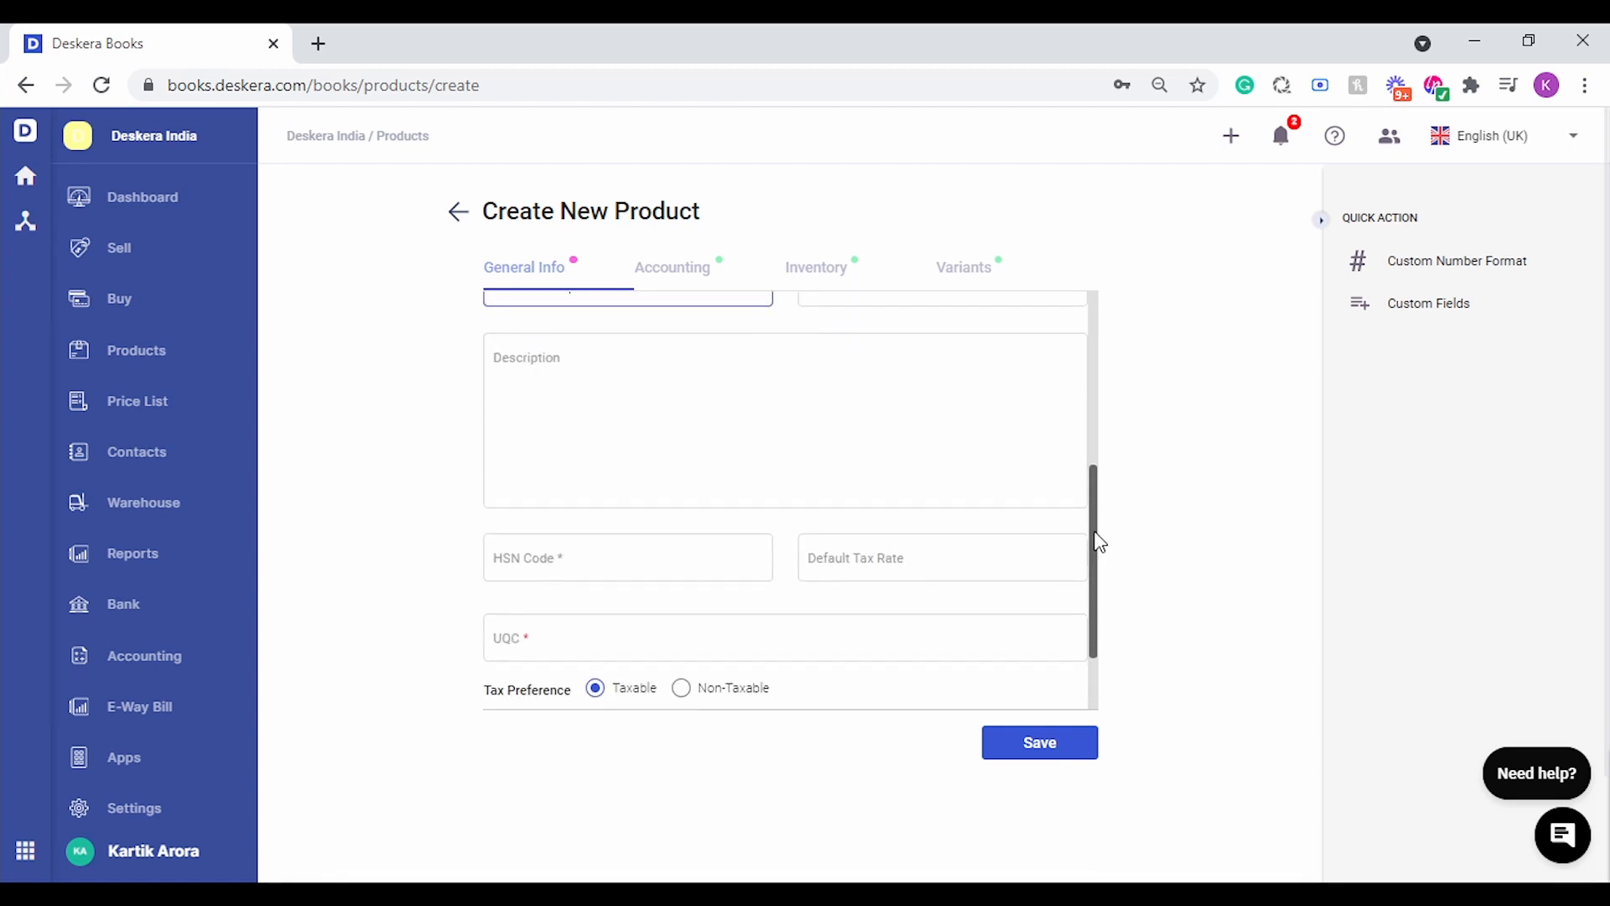
{"action": "left_click", "coordinate": [579, 556]}
{"action": "type", "text": "8471"}
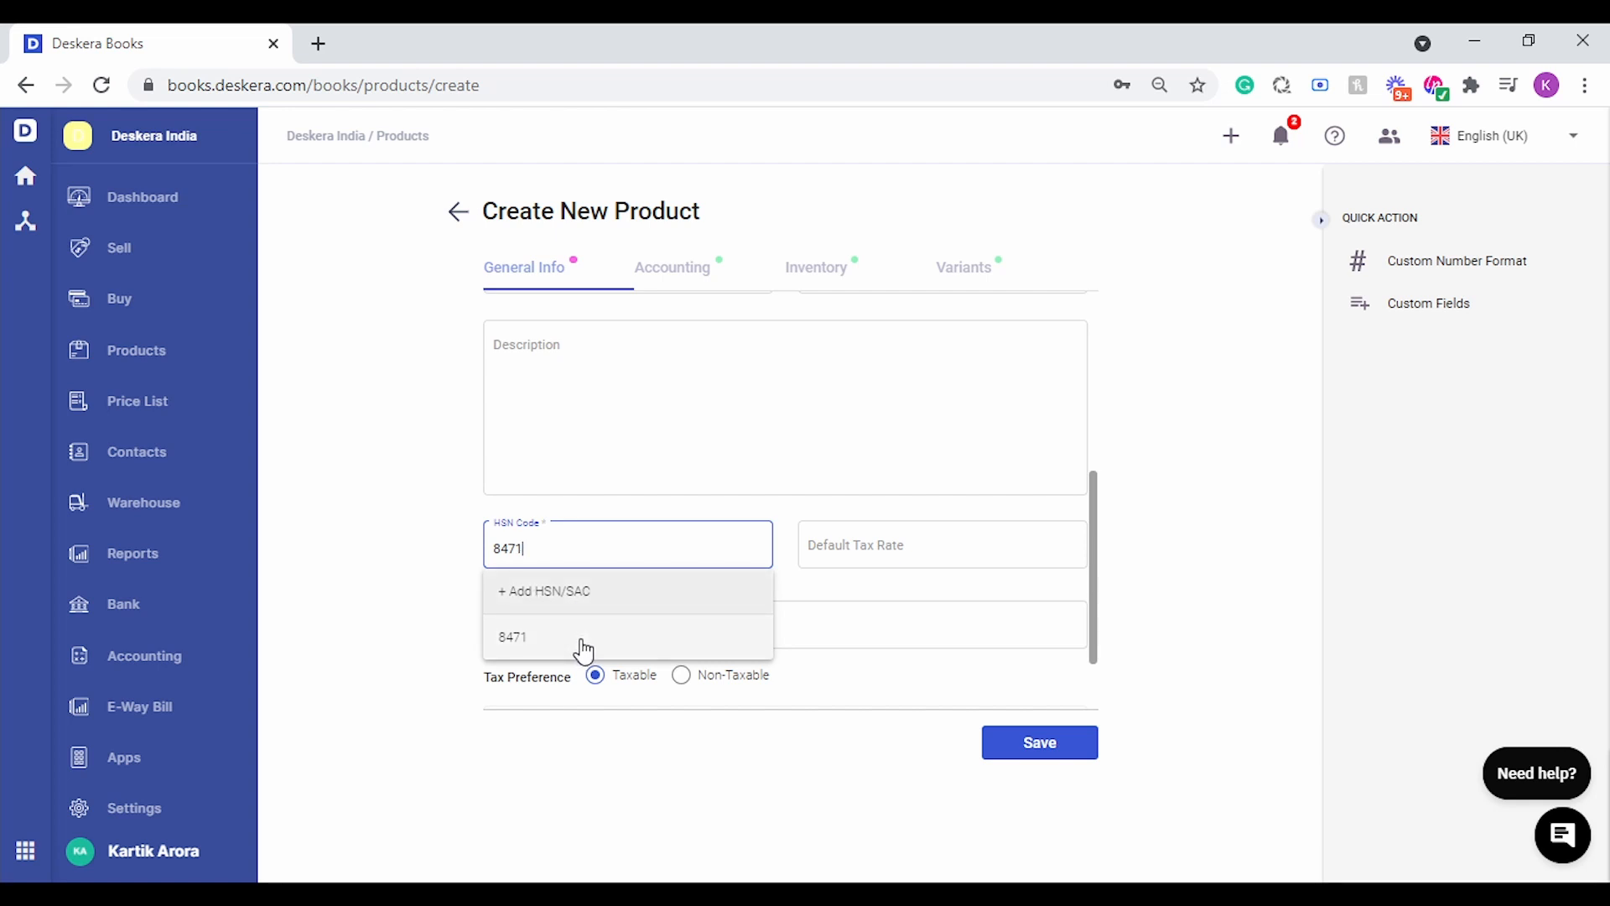
{"action": "left_click", "coordinate": [584, 648]}
{"action": "left_click", "coordinate": [564, 629]}
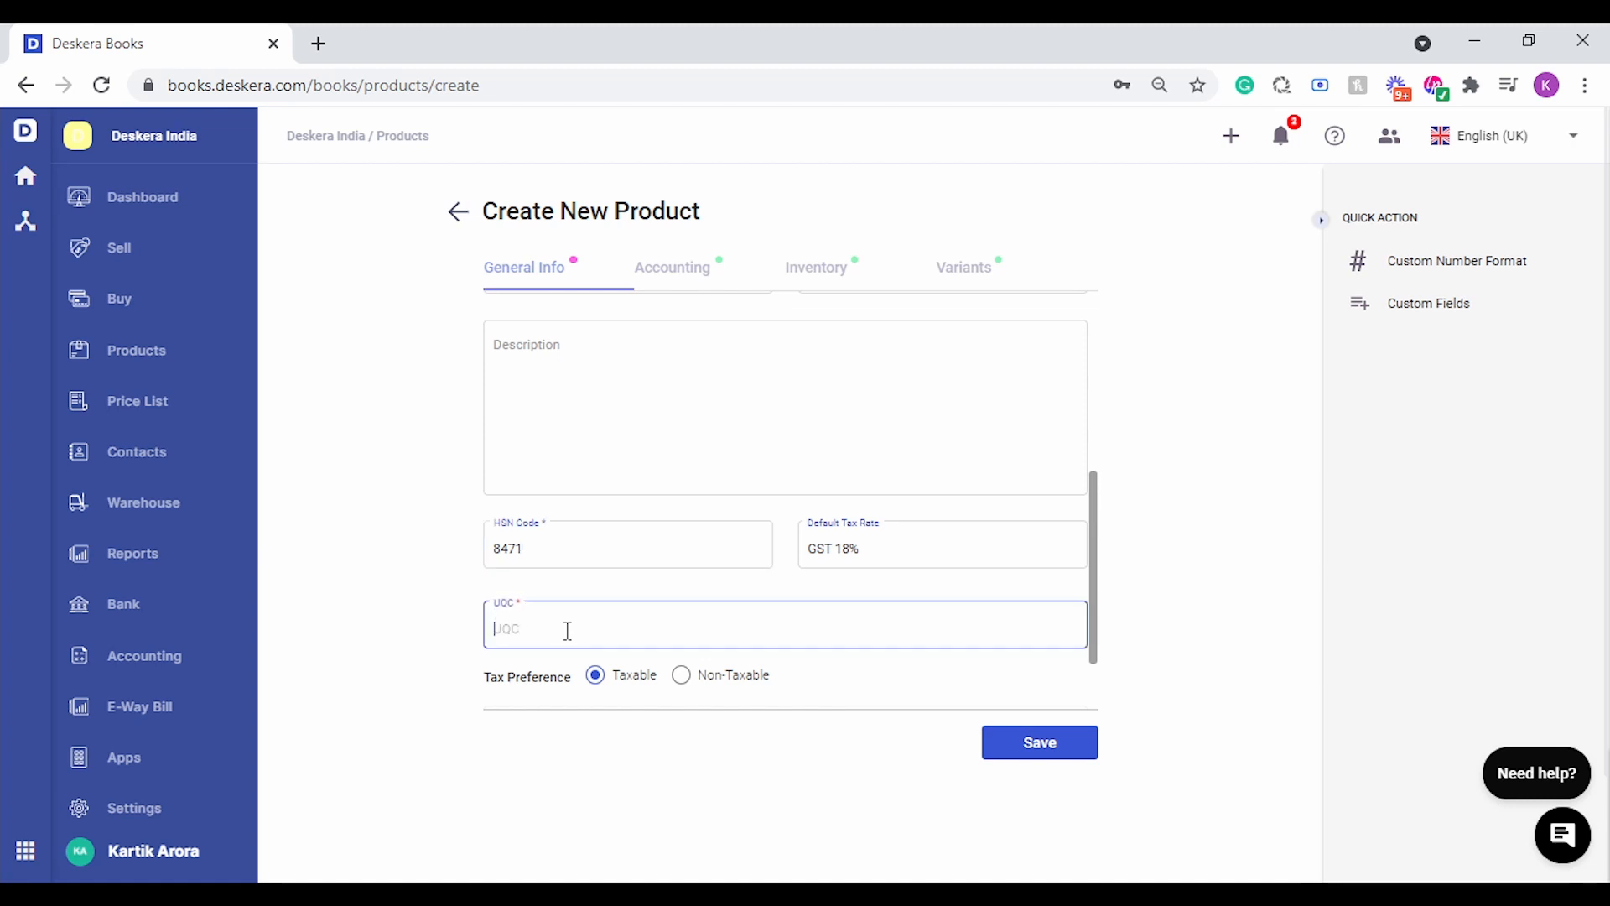
{"action": "type", "text": "Units"}
{"action": "left_click_drag", "start_coordinate": [1102, 534], "coordinate": [1100, 604]}
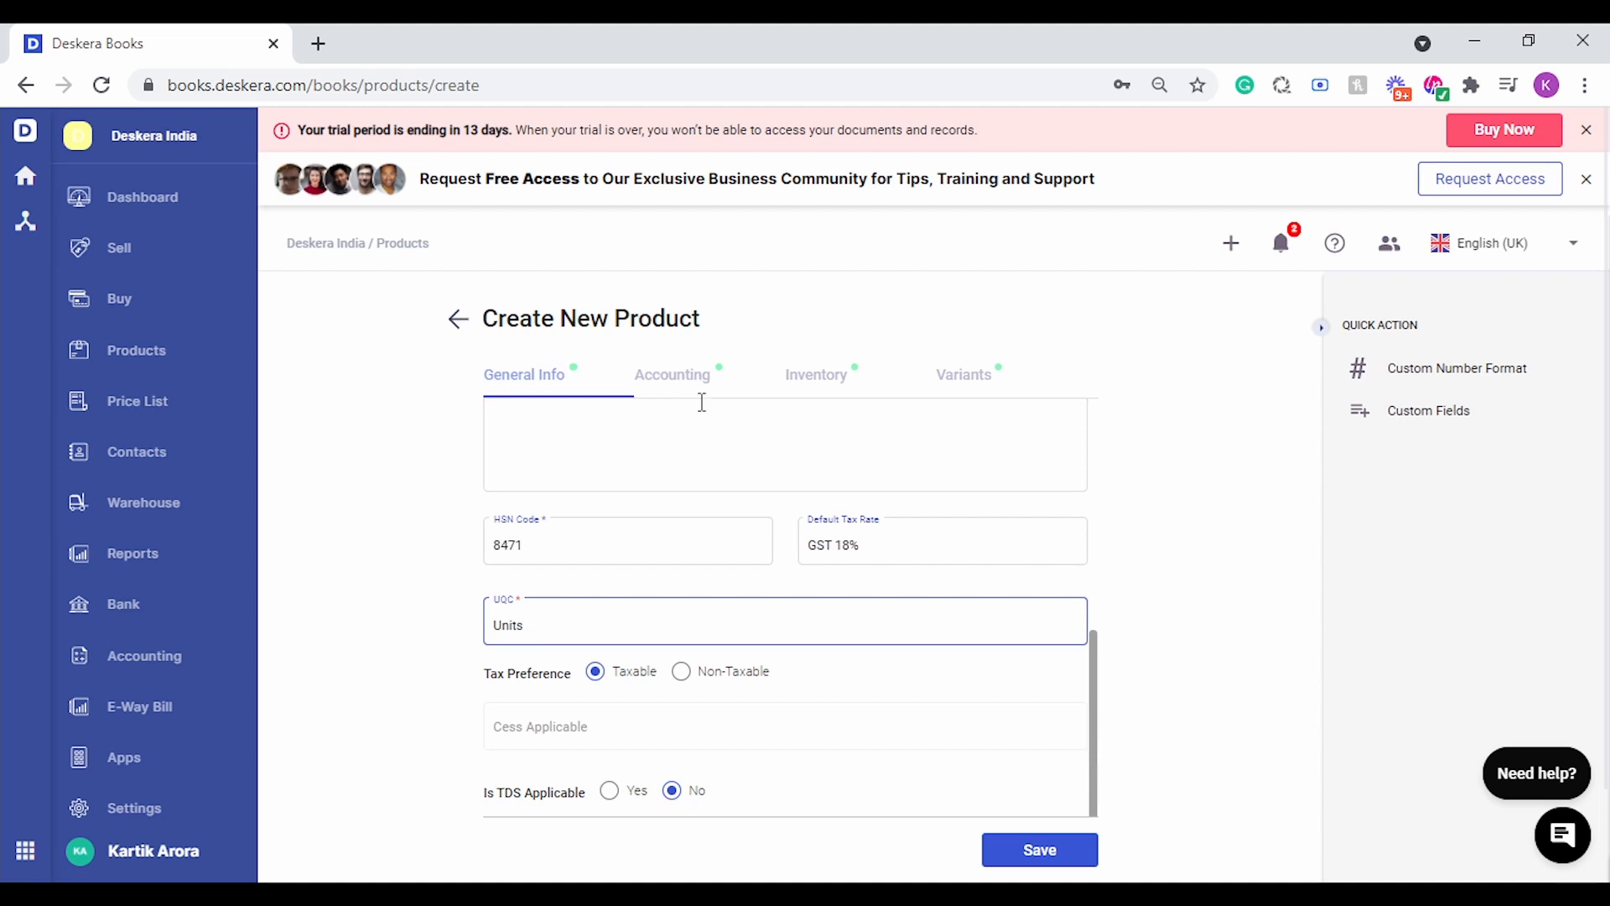
Review the product's buy, sell and return accounting settings, and check the available ITC adjustment options while keeping NA
{"action": "left_click", "coordinate": [701, 386]}
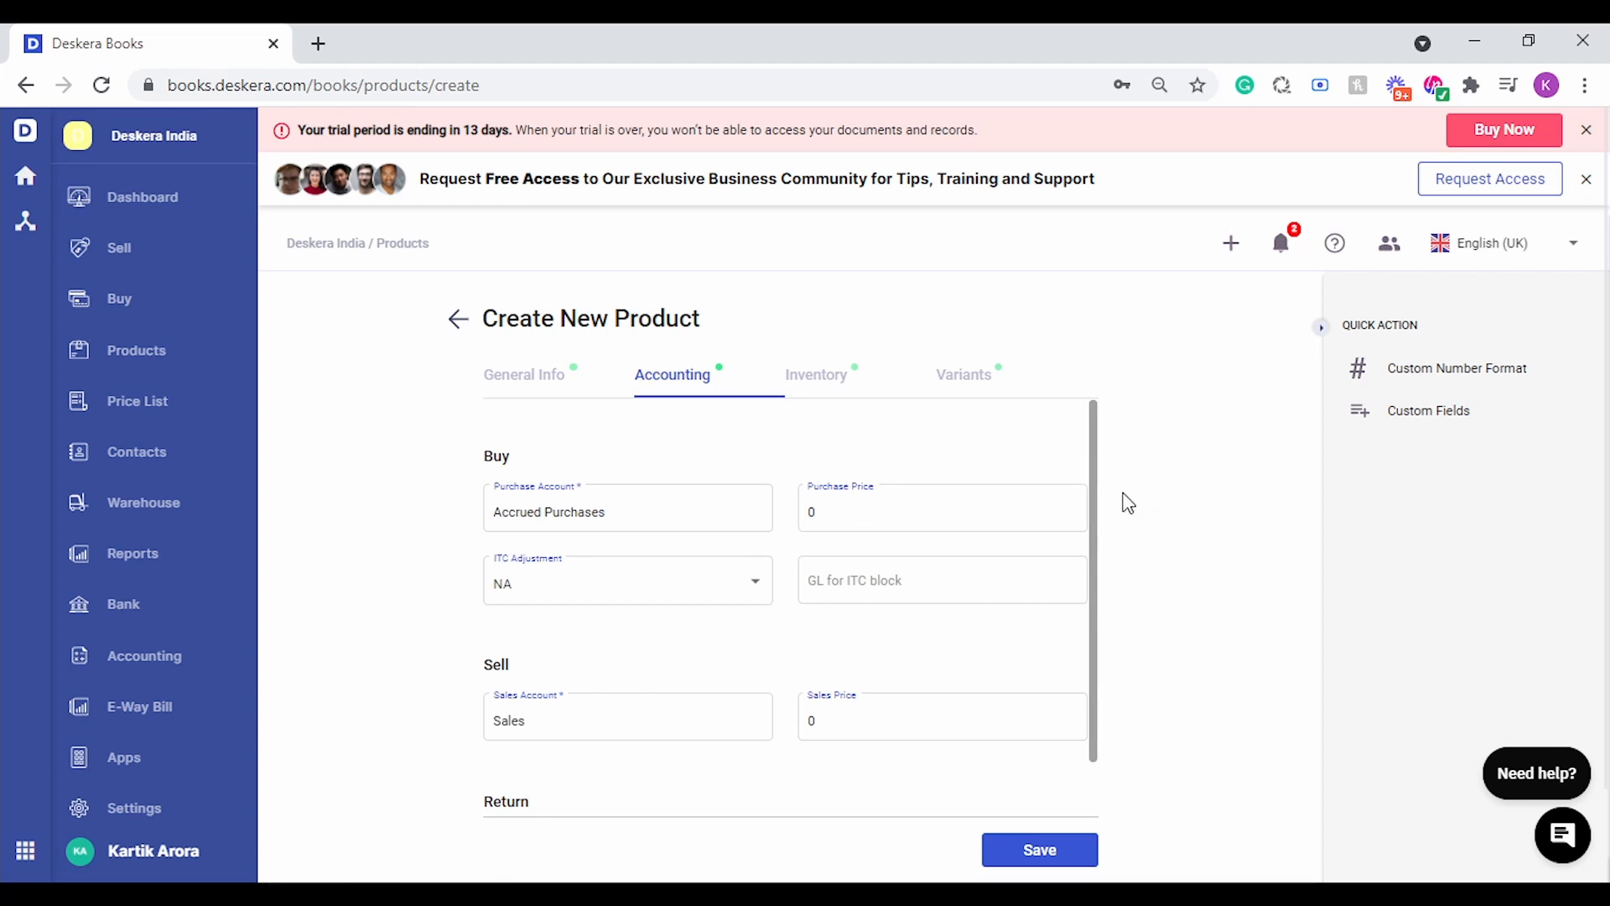
{"action": "left_click_drag", "start_coordinate": [1100, 514], "coordinate": [1097, 592]}
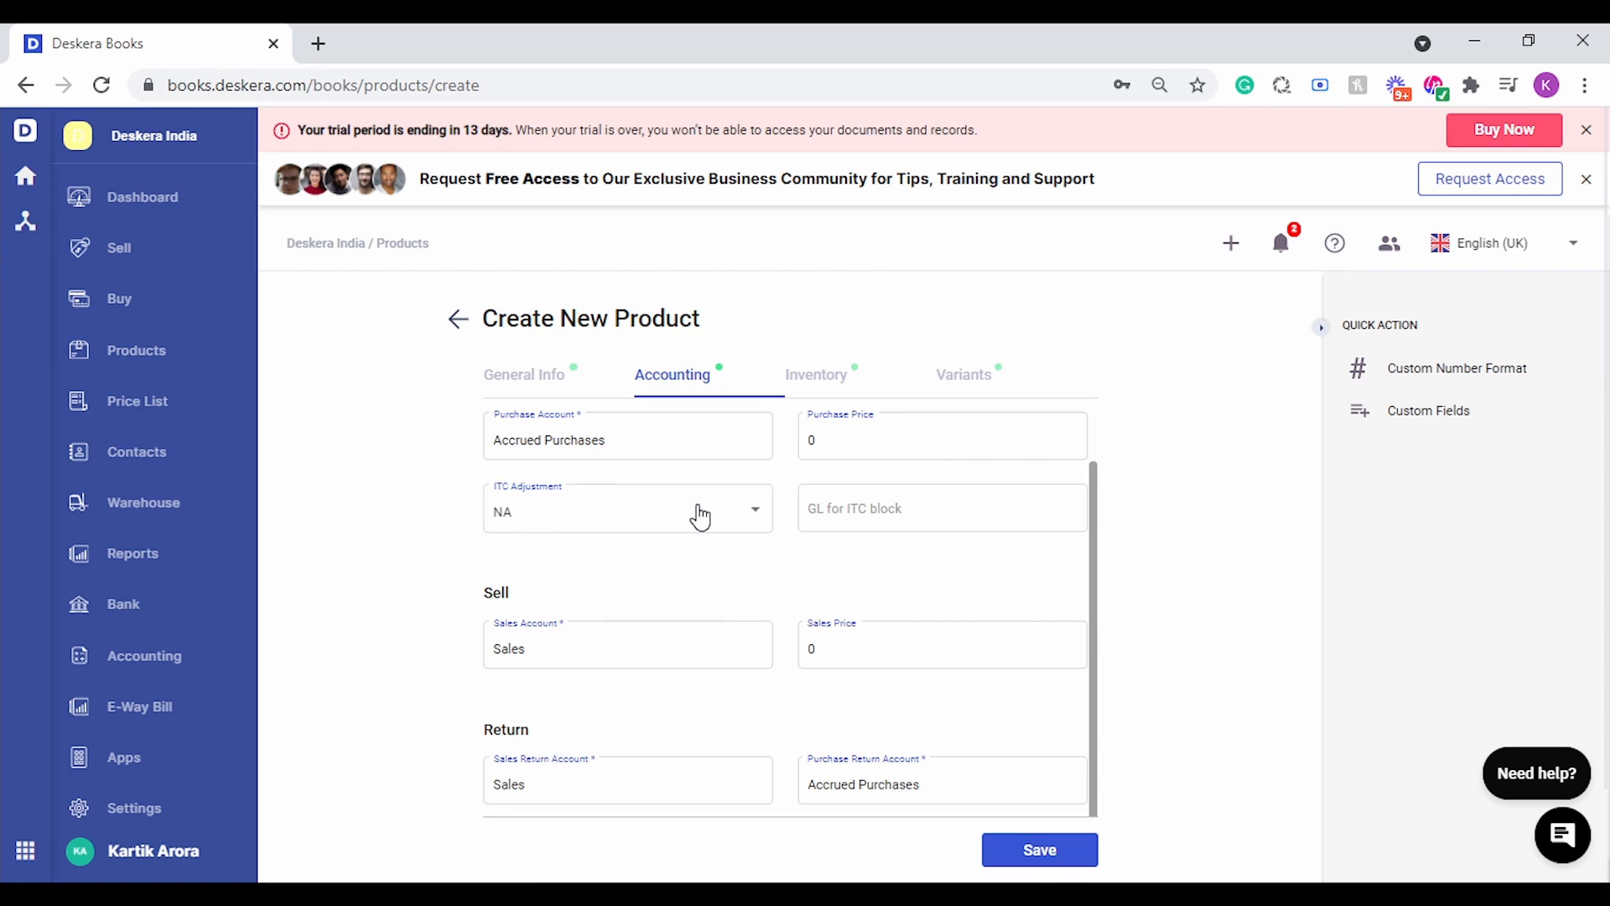
{"action": "left_click", "coordinate": [700, 517]}
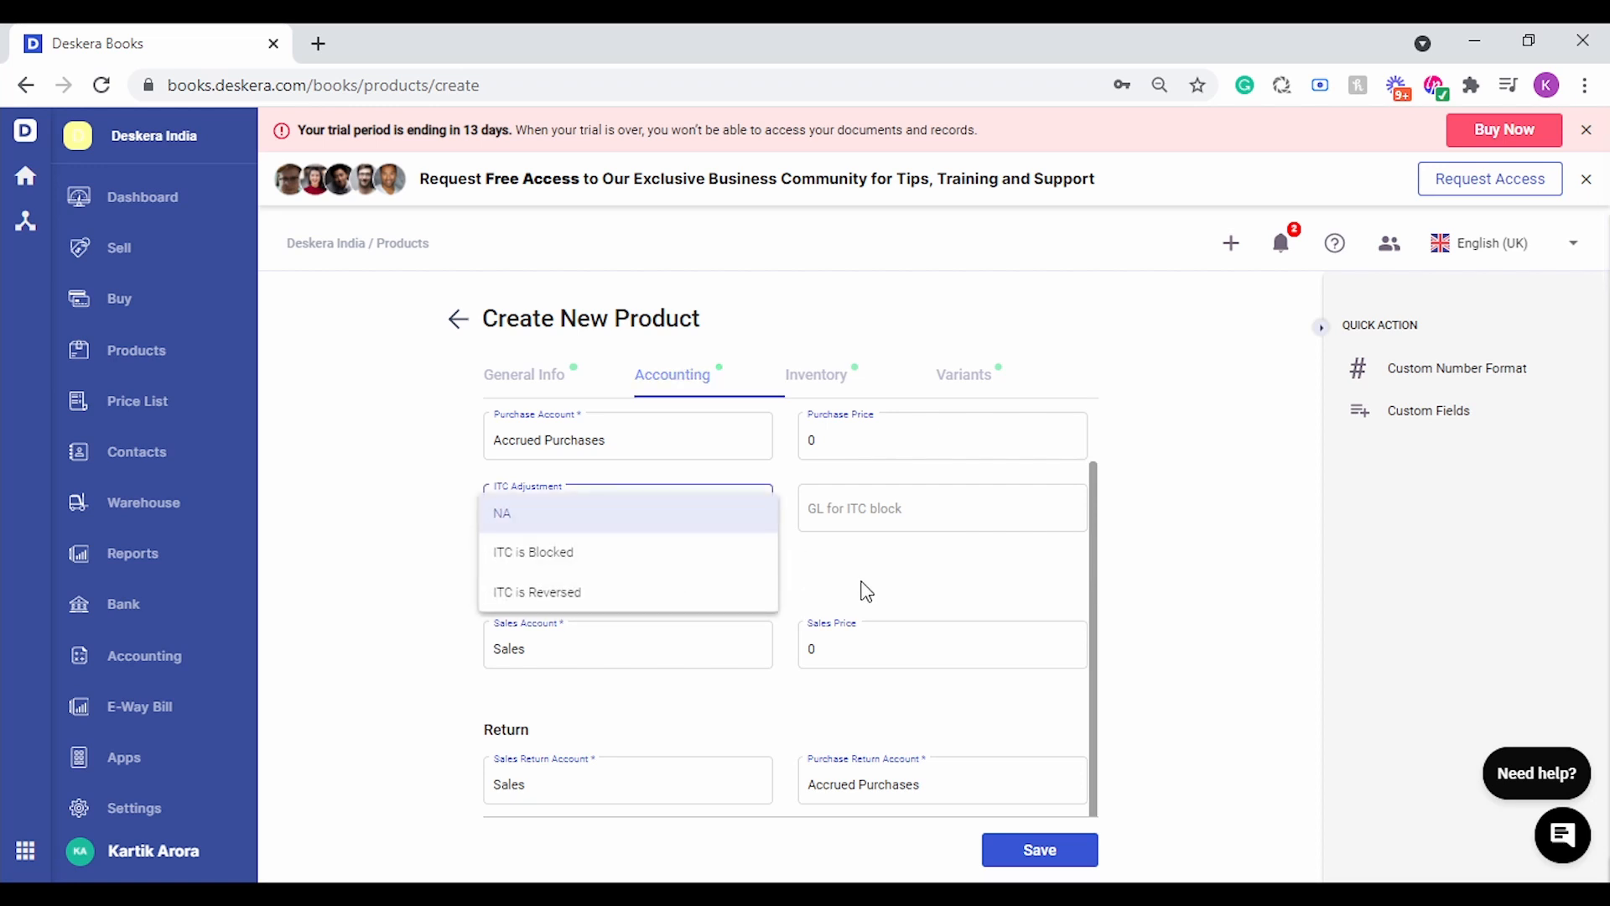
{"action": "left_click", "coordinate": [867, 592]}
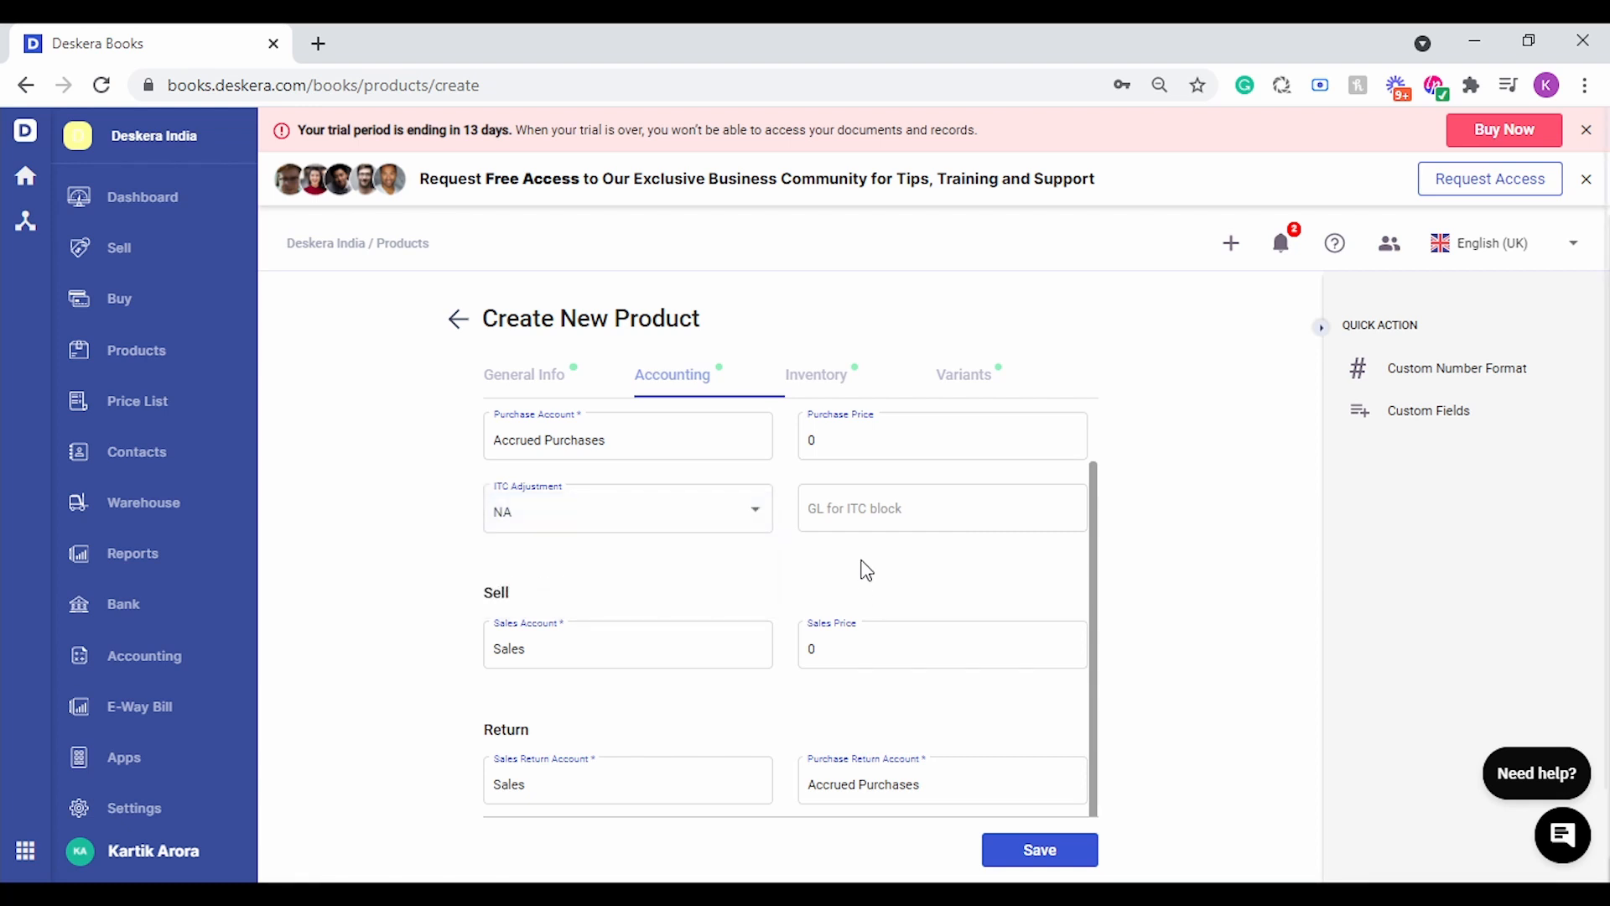
Set the product's reorder level to 10 and reorder quantity to 50, and review its remaining inventory and opening balance settings
{"action": "left_click", "coordinate": [840, 393]}
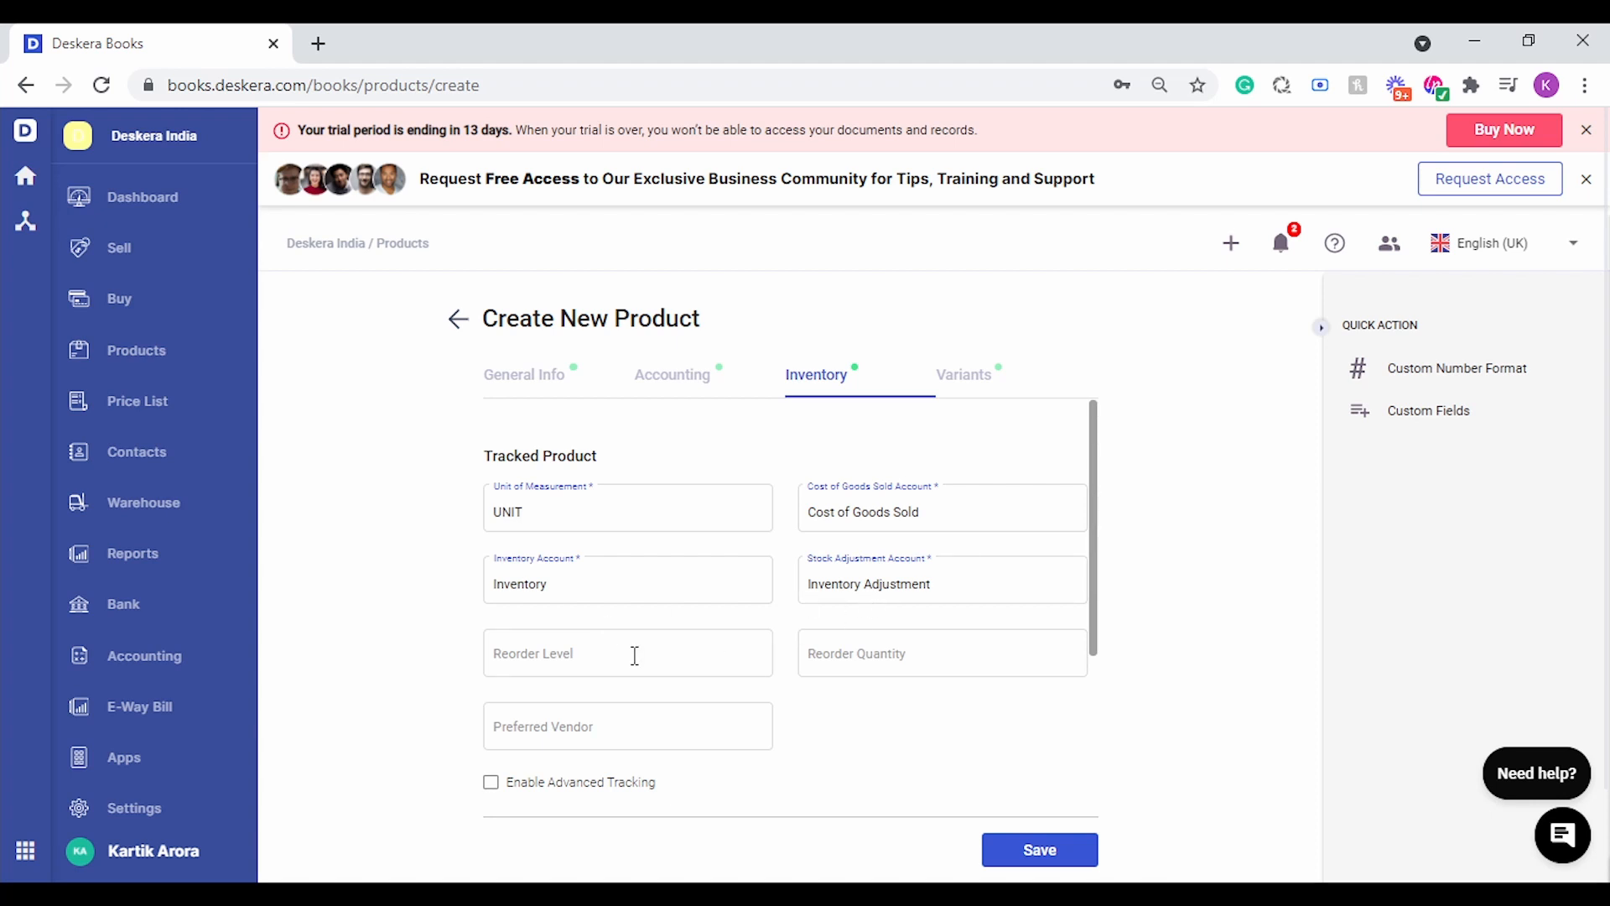
{"action": "left_click", "coordinate": [635, 655]}
{"action": "type", "text": "10"}
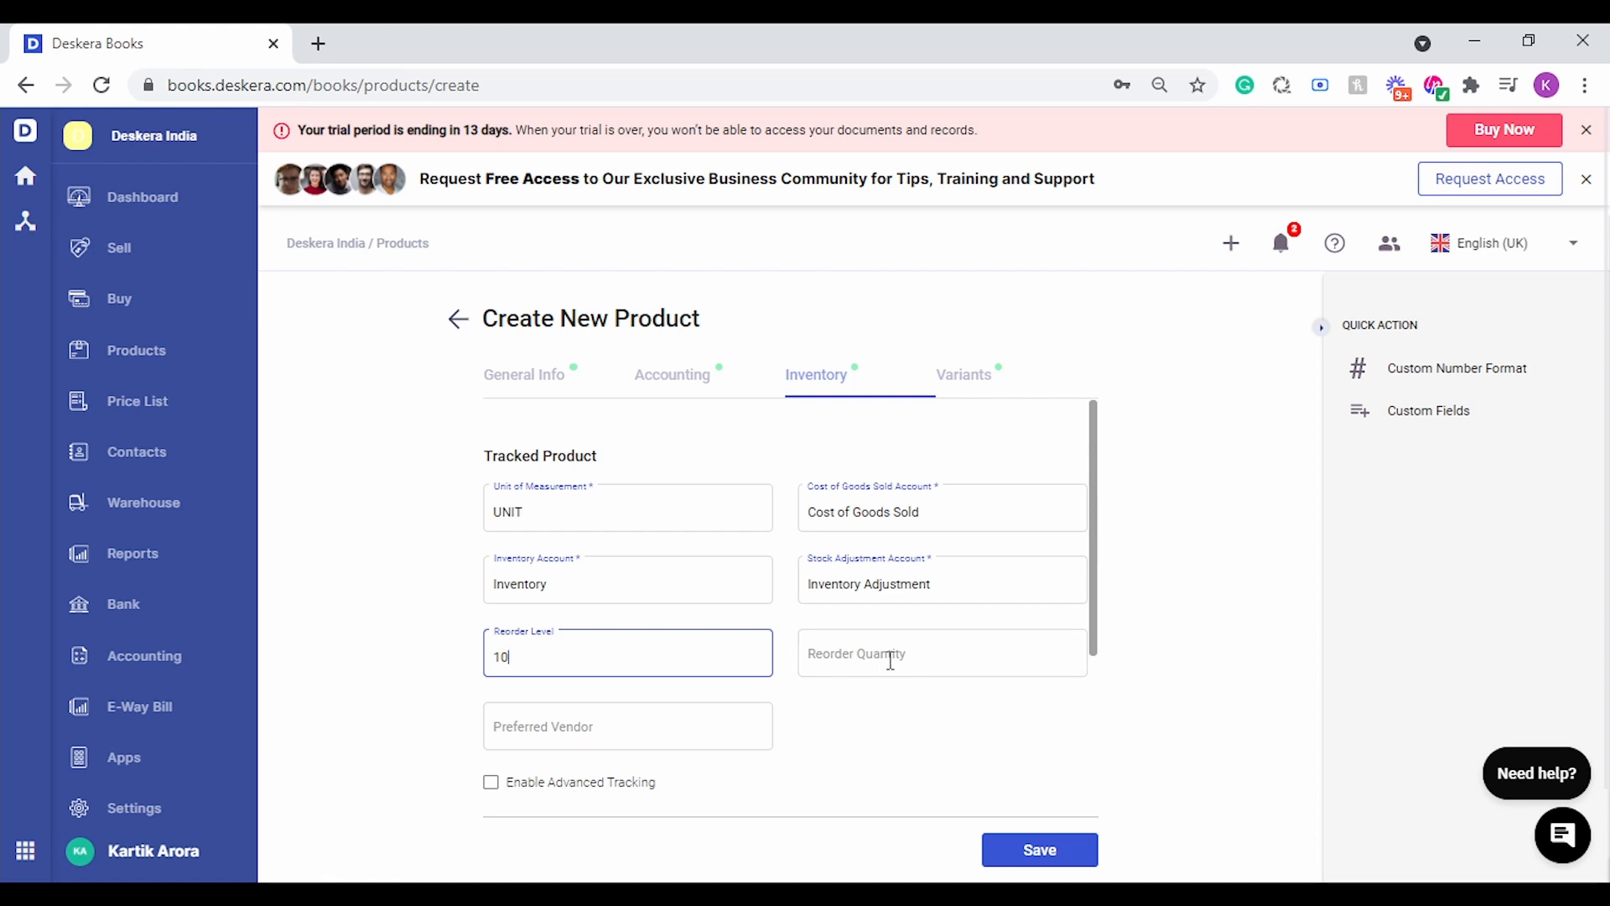
{"action": "left_click", "coordinate": [890, 662]}
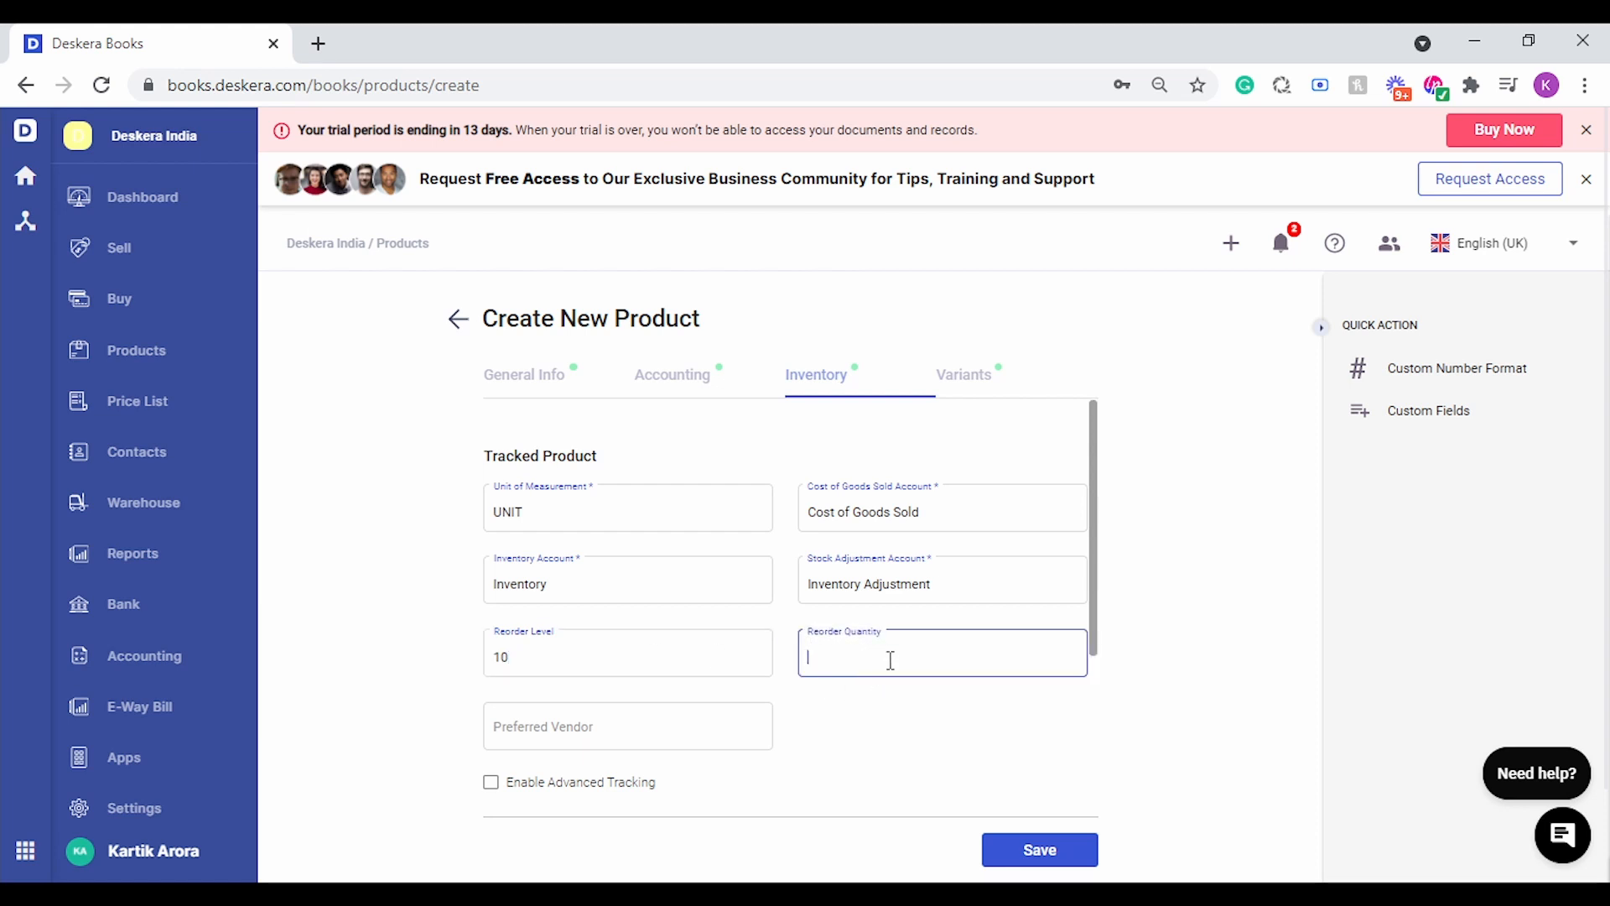
{"action": "type", "text": "50"}
{"action": "left_click_drag", "start_coordinate": [1095, 582], "coordinate": [1095, 753]}
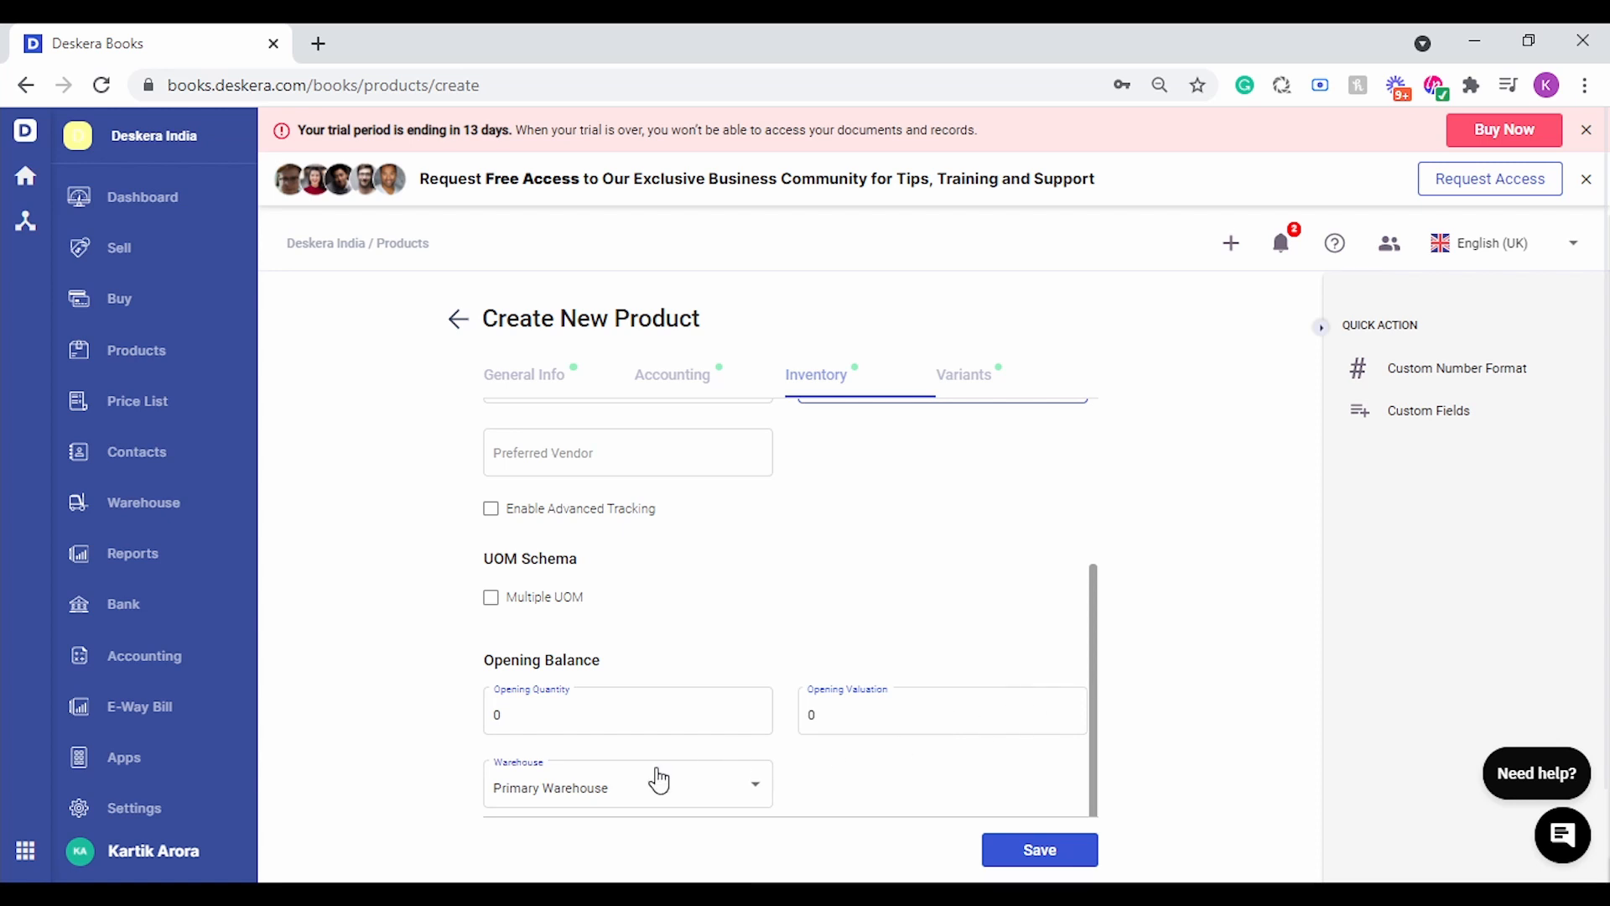
{"action": "scroll", "coordinate": [744, 646], "scroll_direction": "up", "scroll_amount": 3}
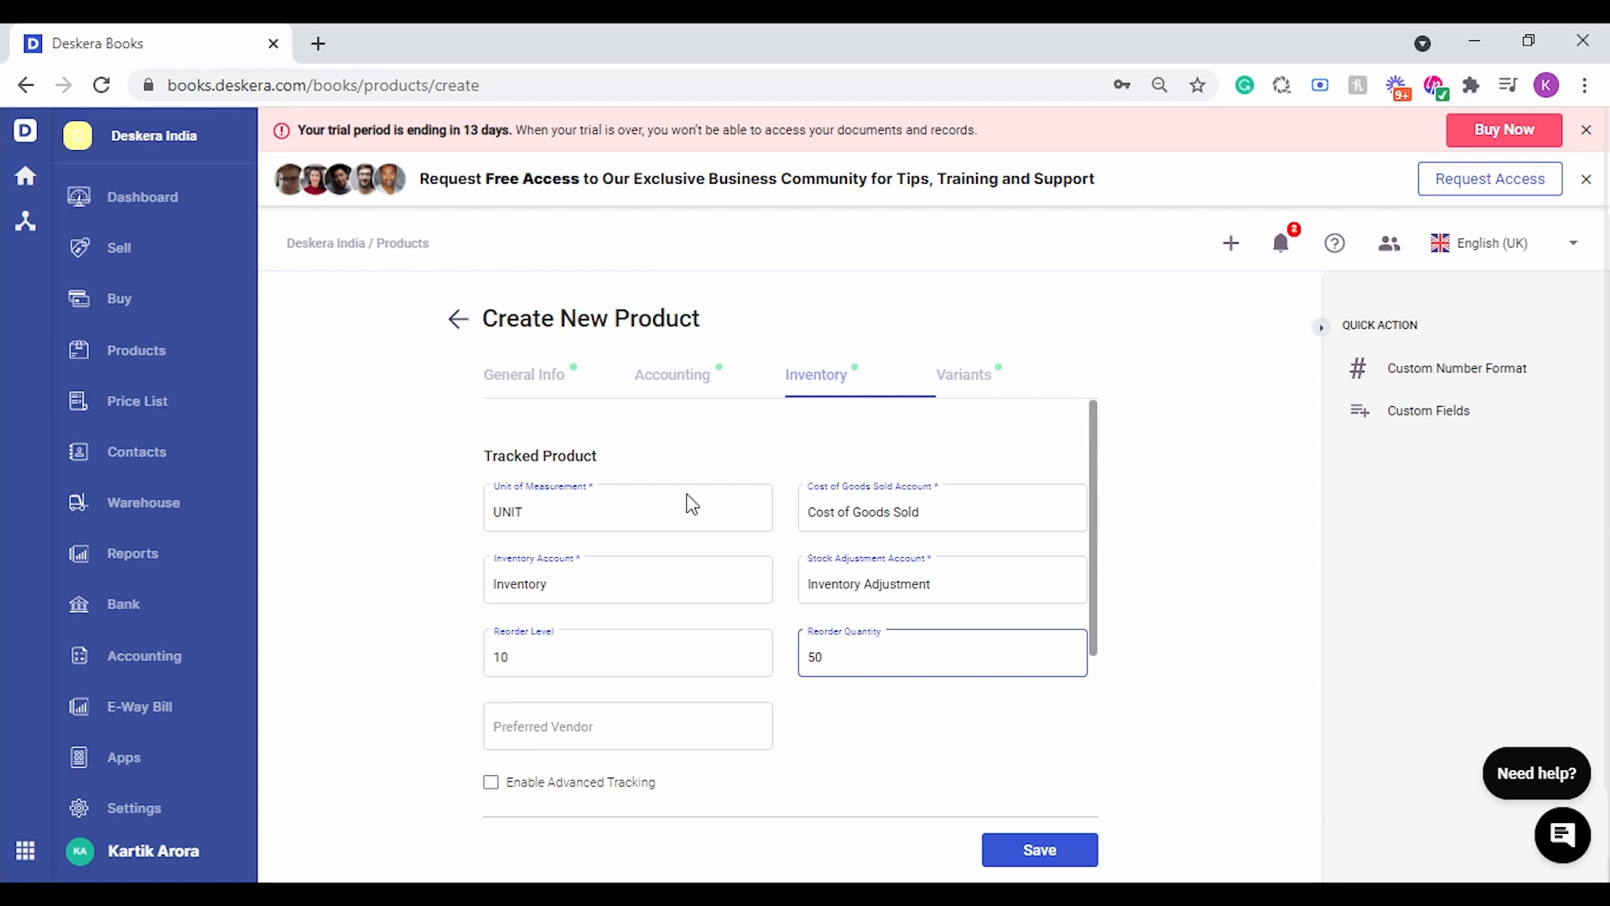
Inspect the custom numbering format for the product number without creating one, and save the new product
{"action": "left_click", "coordinate": [550, 388]}
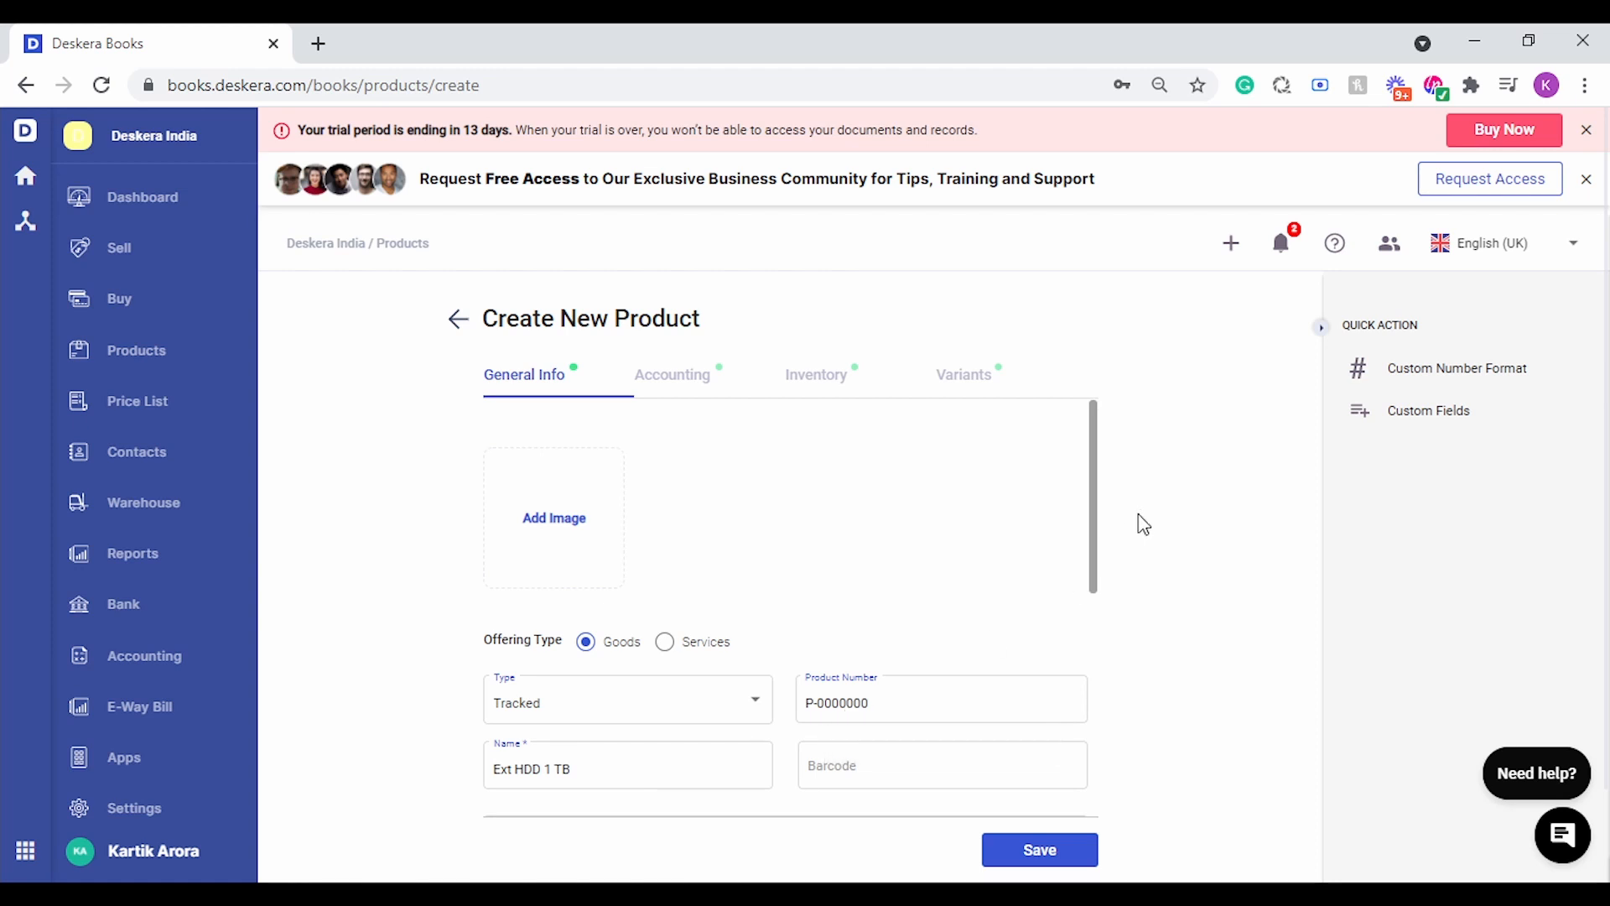
{"action": "left_click_drag", "start_coordinate": [1098, 503], "coordinate": [1101, 553]}
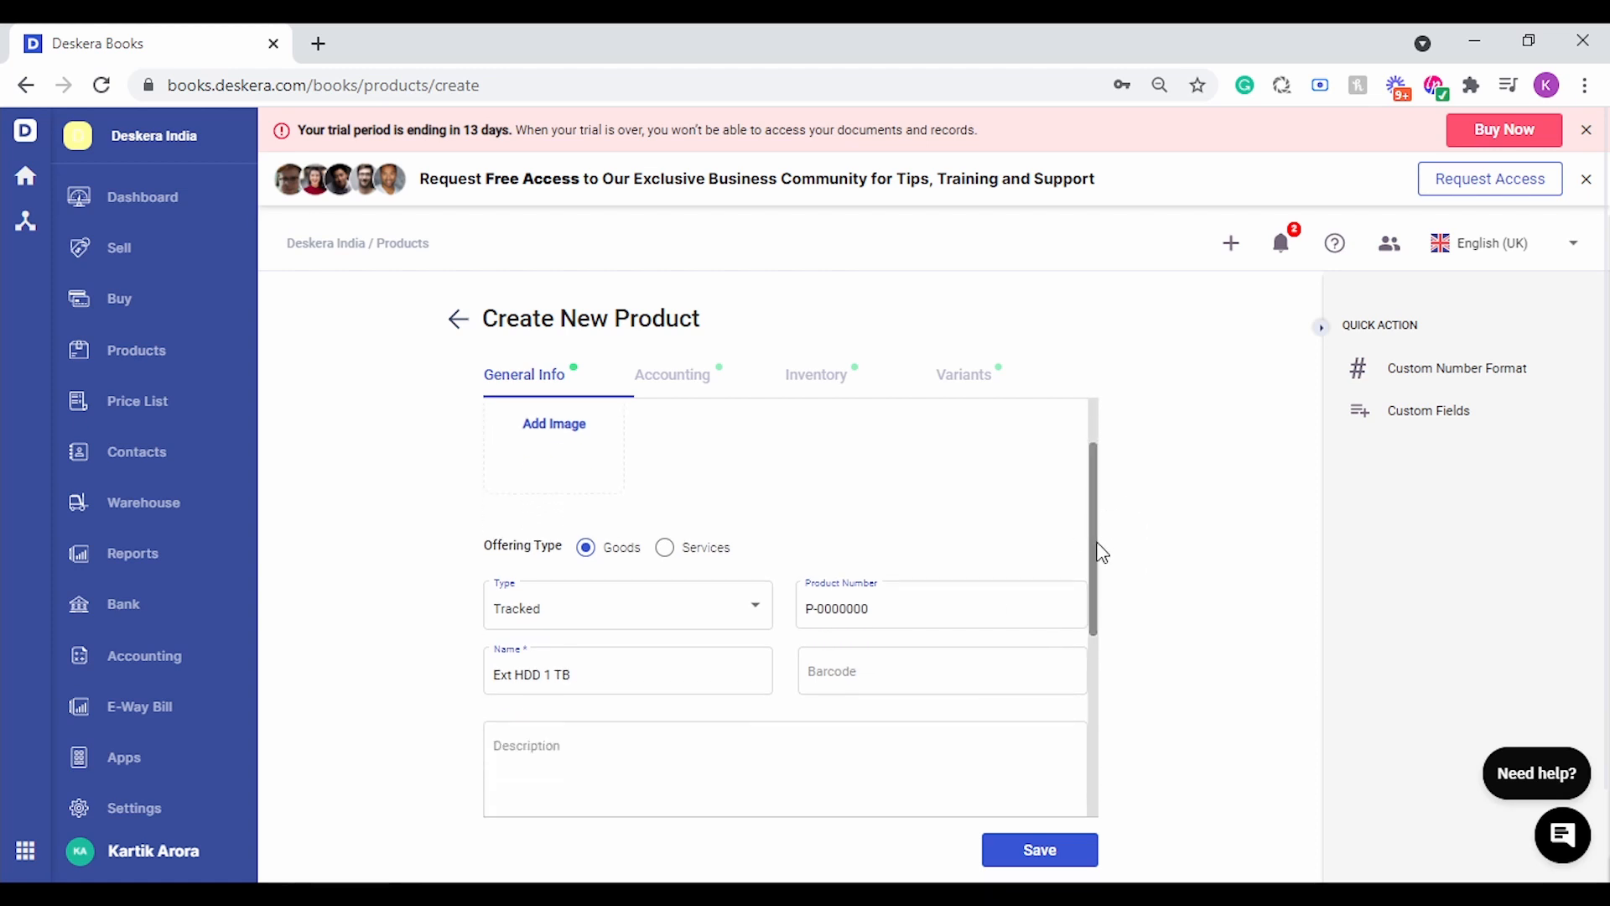
{"action": "left_click", "coordinate": [893, 606]}
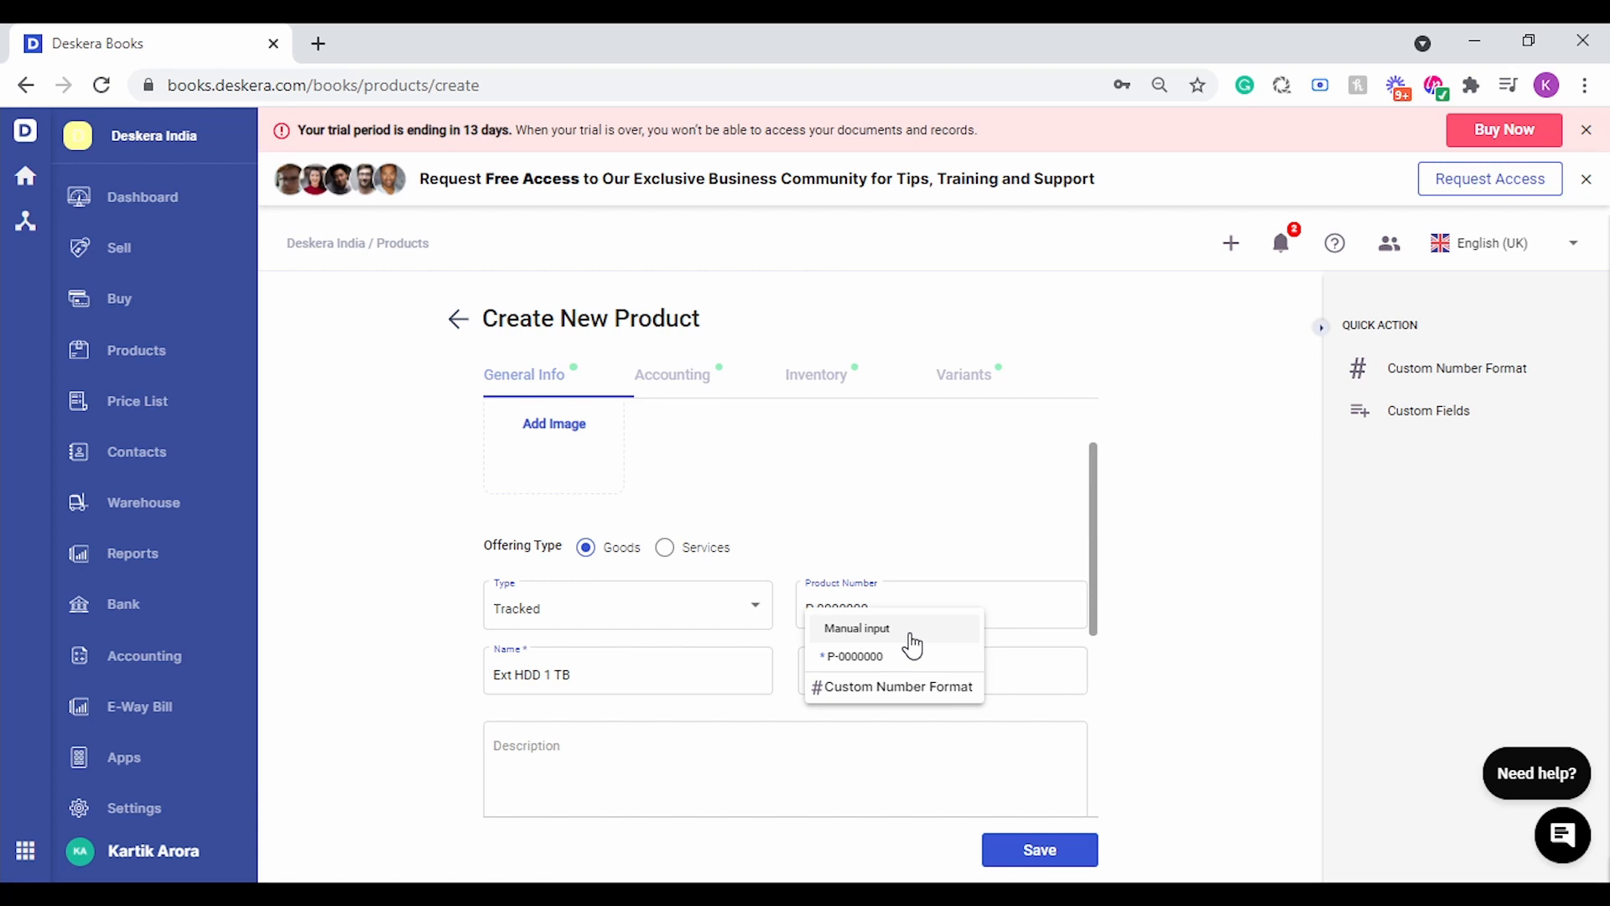
{"action": "left_click", "coordinate": [912, 690]}
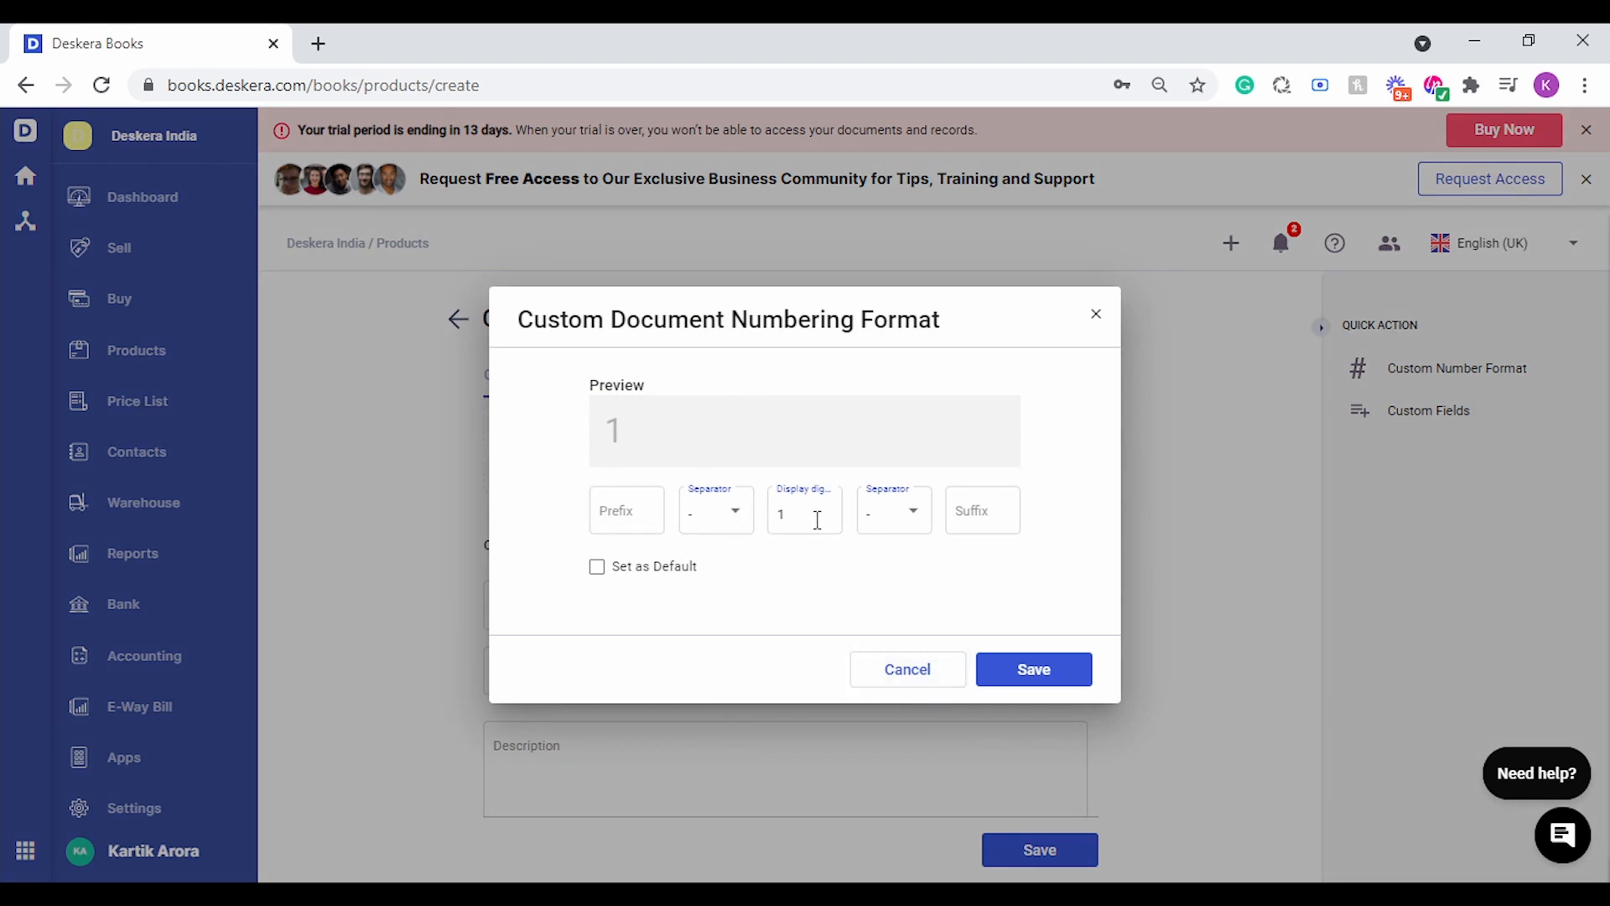
{"action": "left_click", "coordinate": [932, 667]}
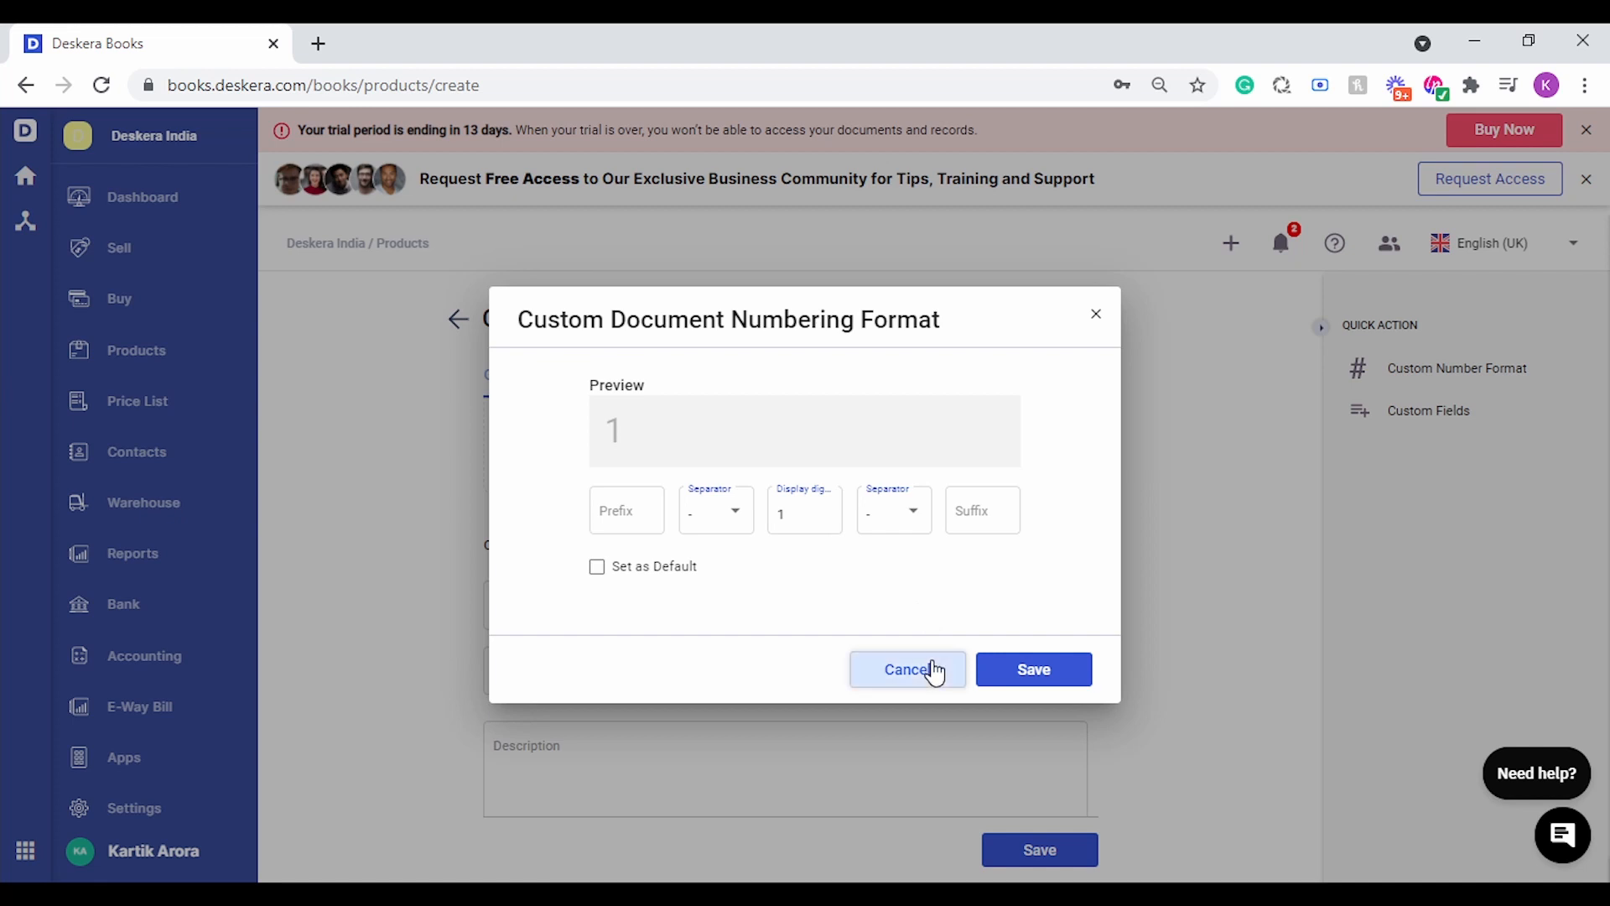
{"action": "left_click", "coordinate": [1047, 857]}
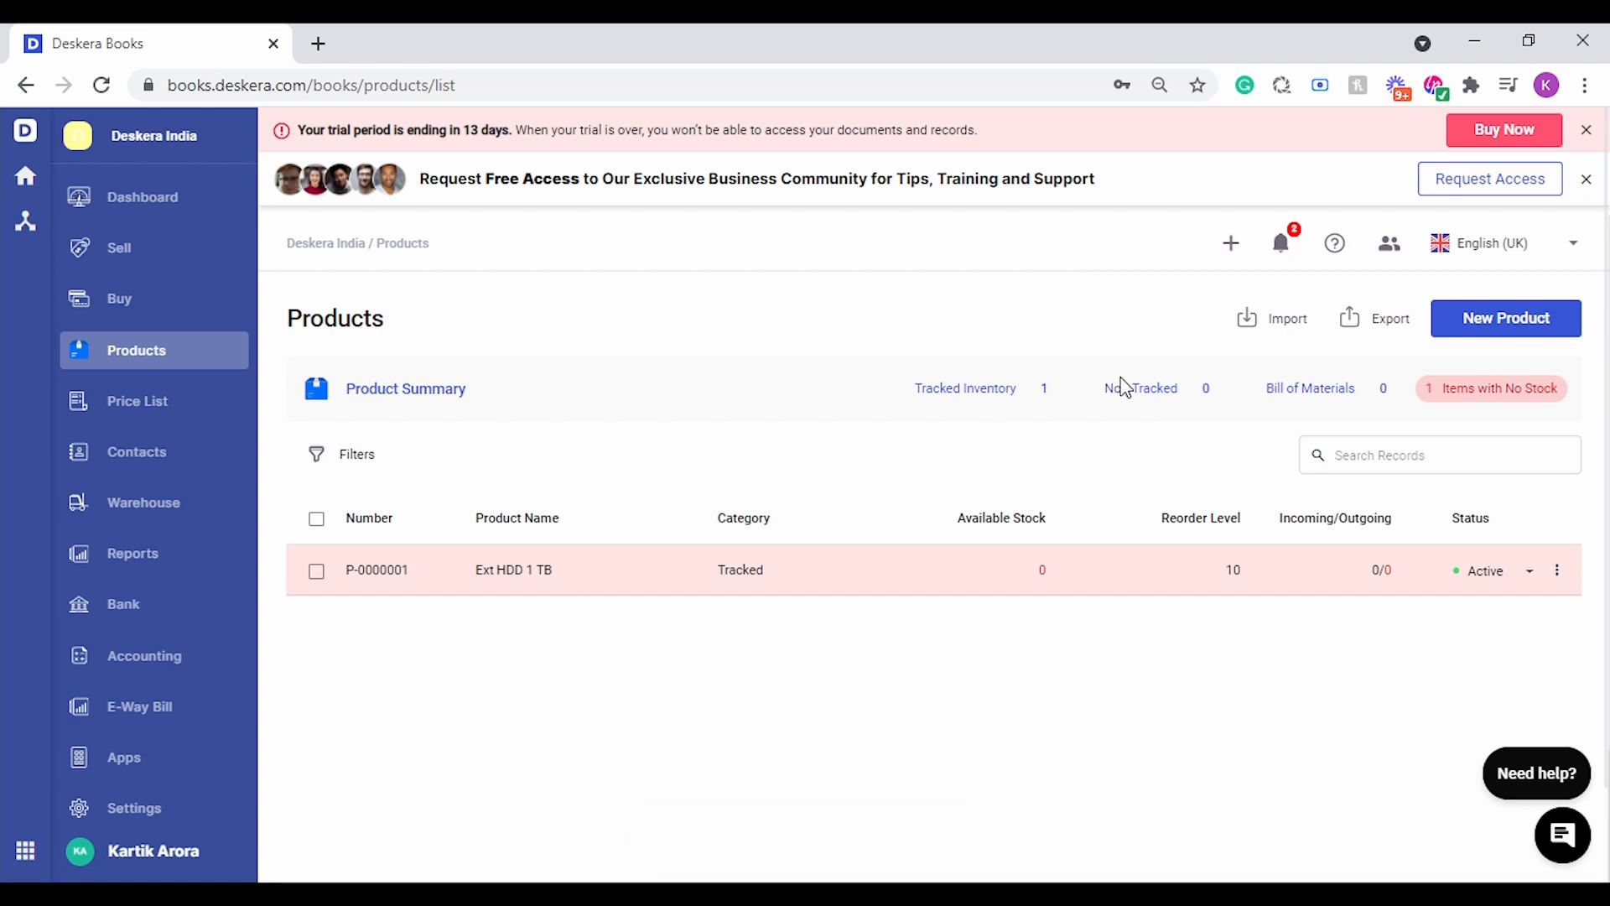
Start a product import for Tracked & Non-Tracked Products and download the sample file
{"action": "left_click", "coordinate": [1261, 324]}
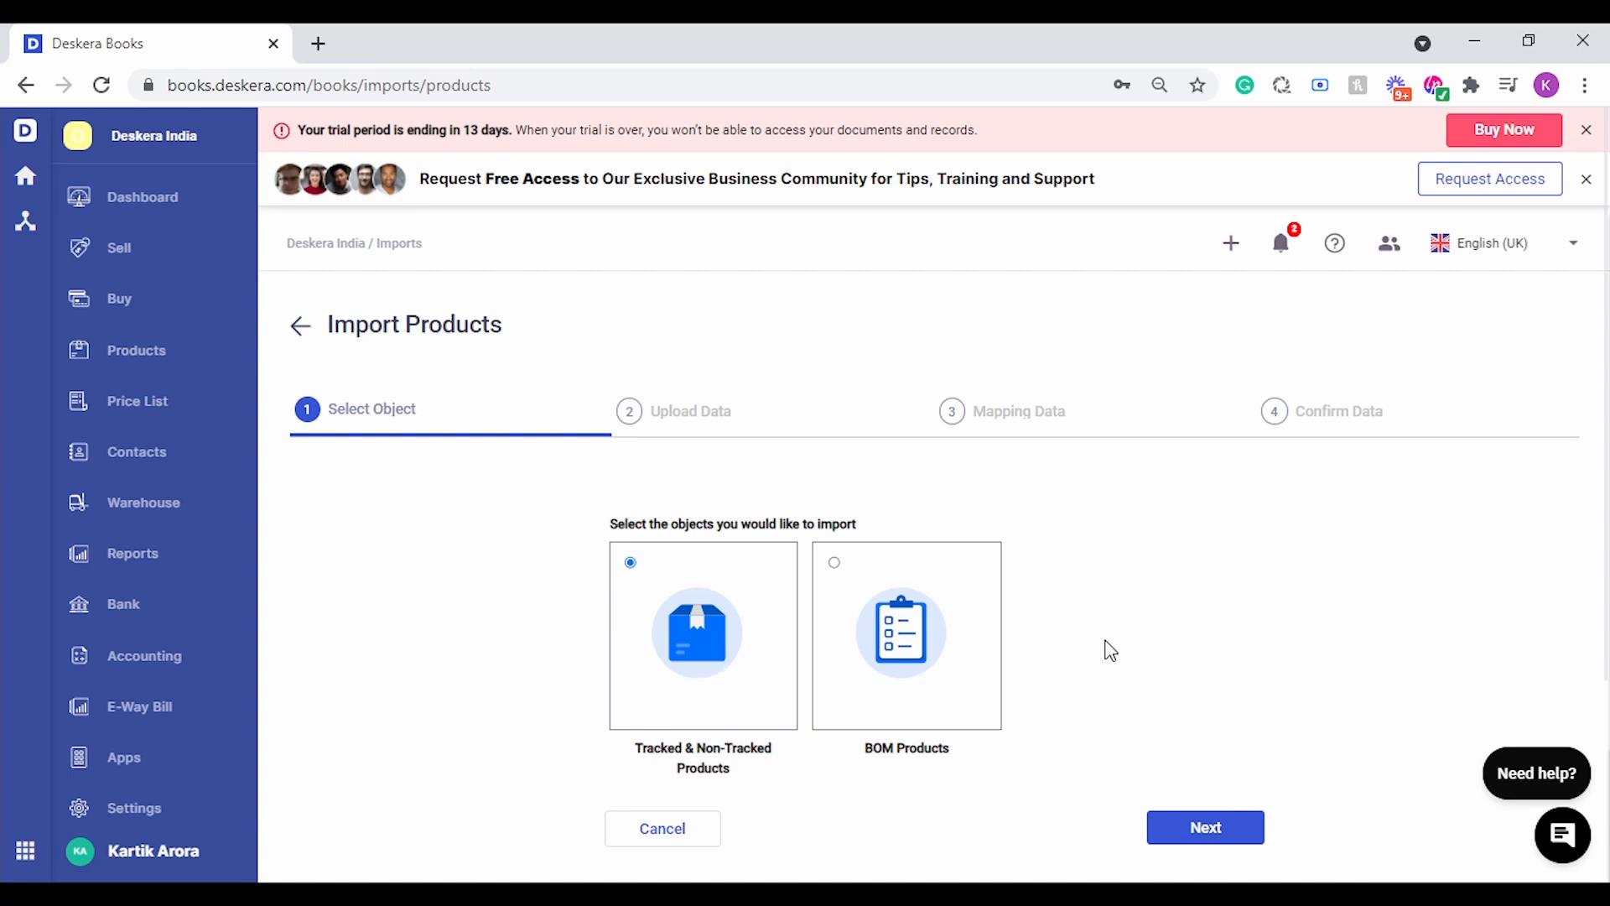
{"action": "left_click", "coordinate": [1208, 829]}
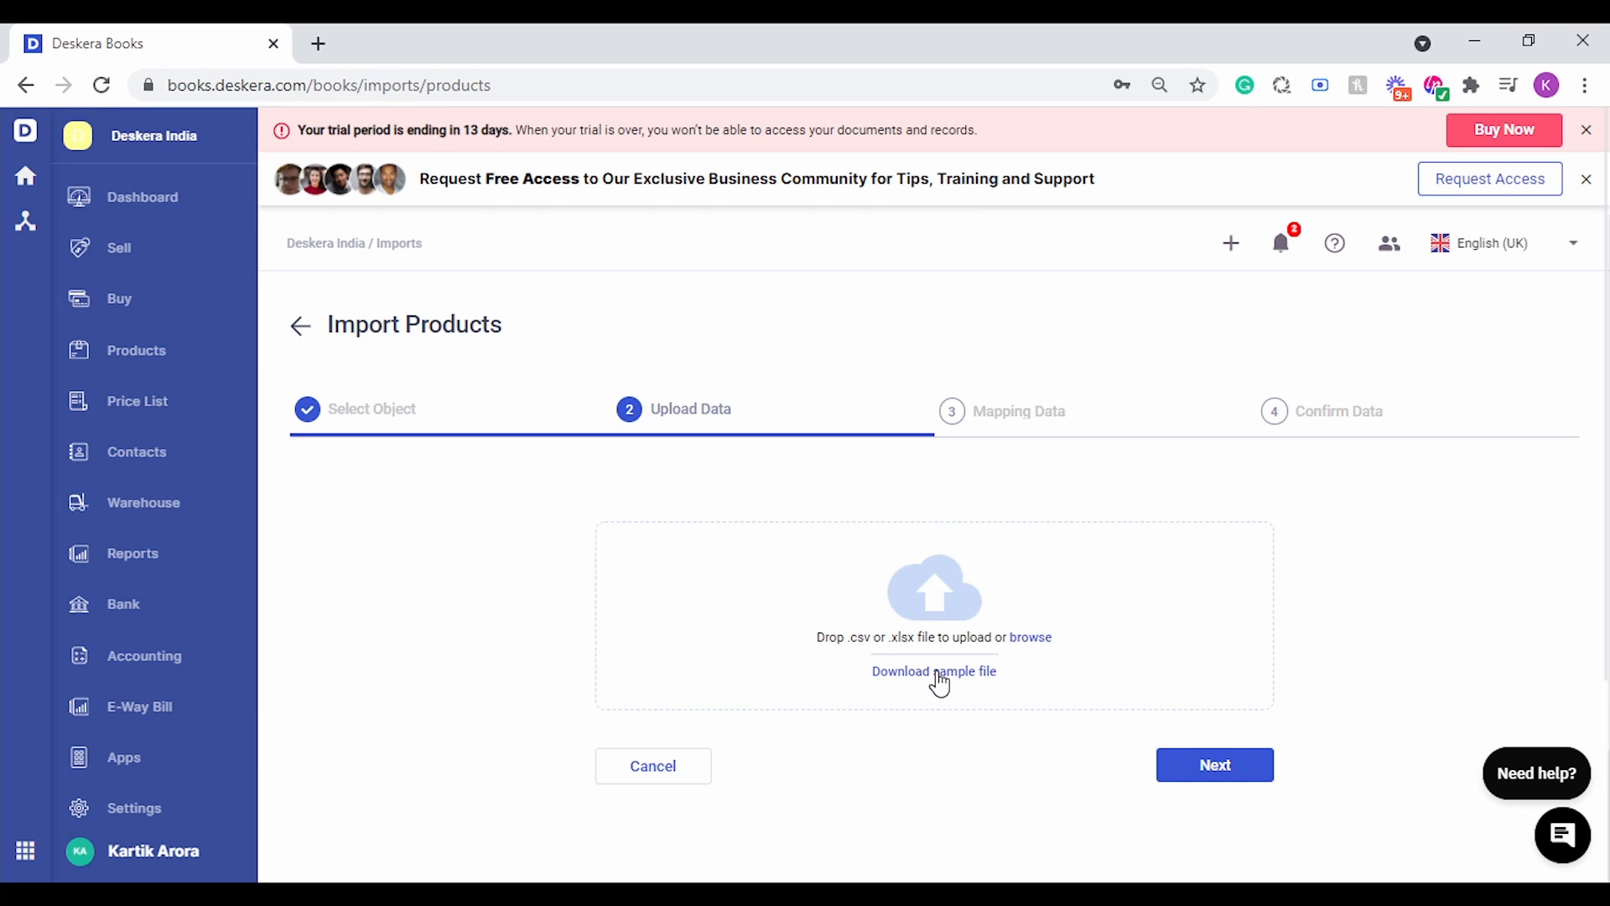
{"action": "left_click", "coordinate": [937, 672]}
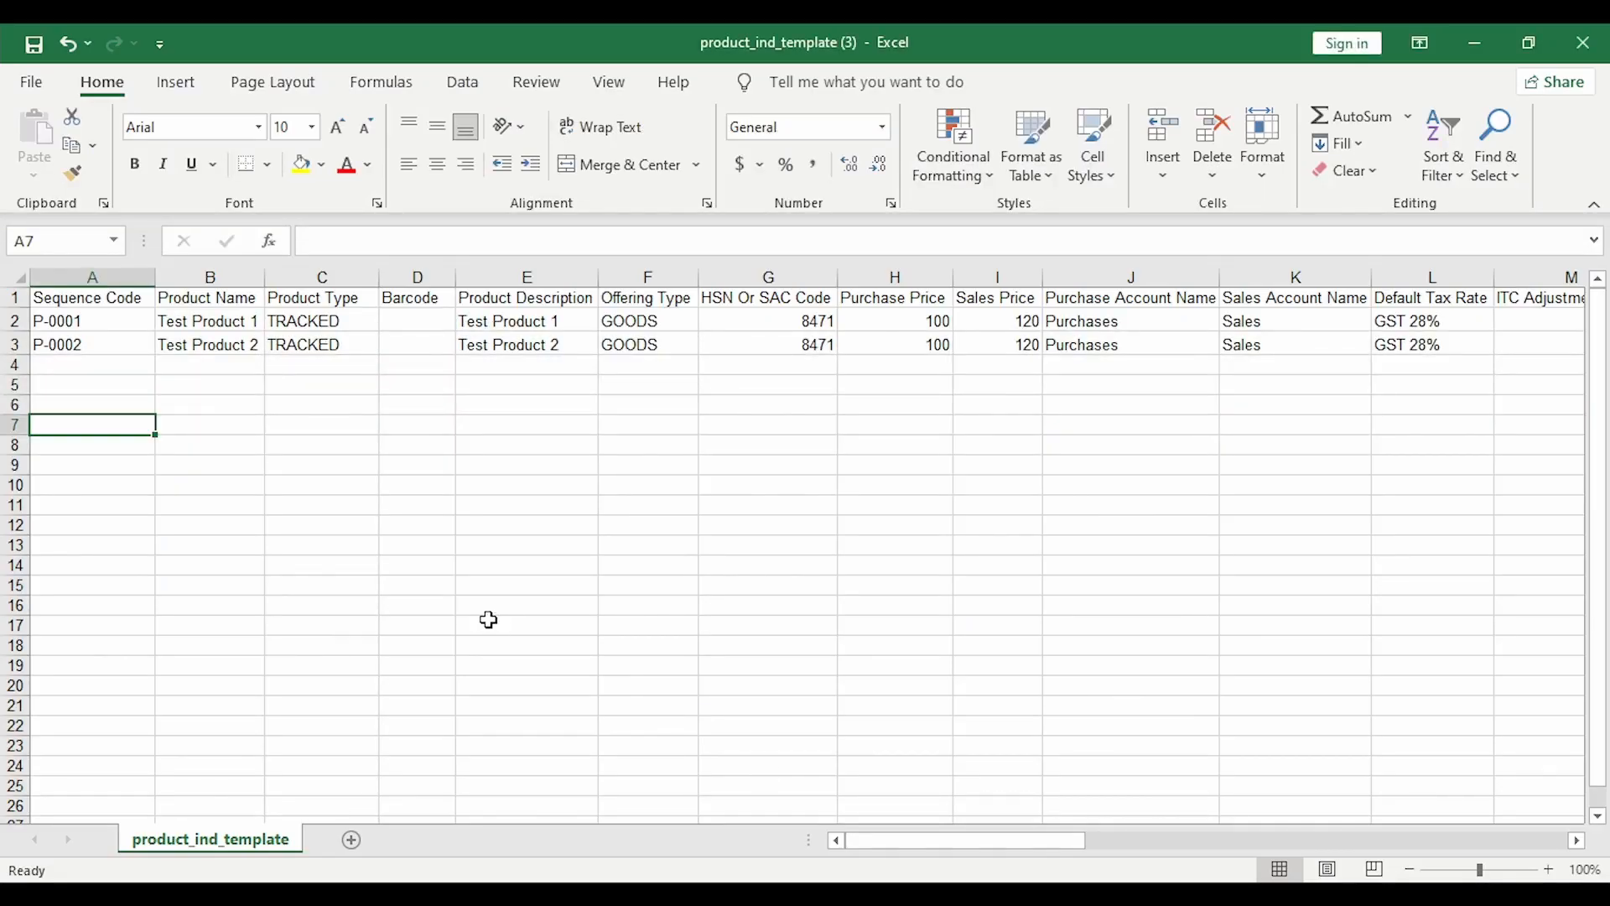
Examine every column of the sample product rows in the downloaded Excel template, from Sequence Code to Sales Return Account Name
{"action": "key", "text": "ctrl+Home"}
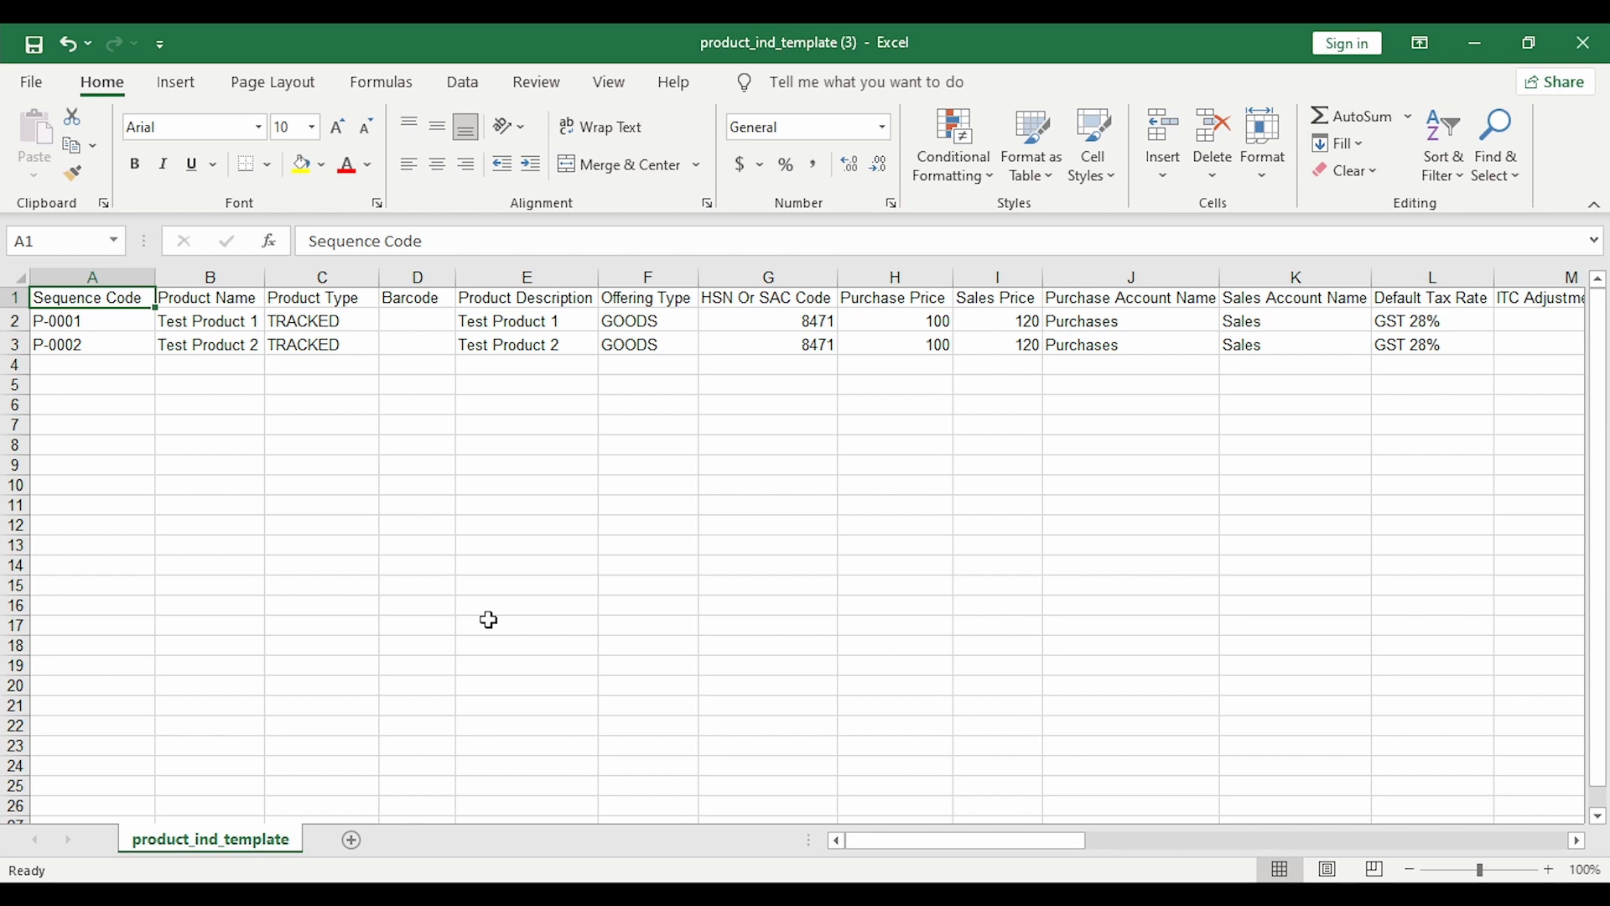
{"action": "key", "text": "Down"}
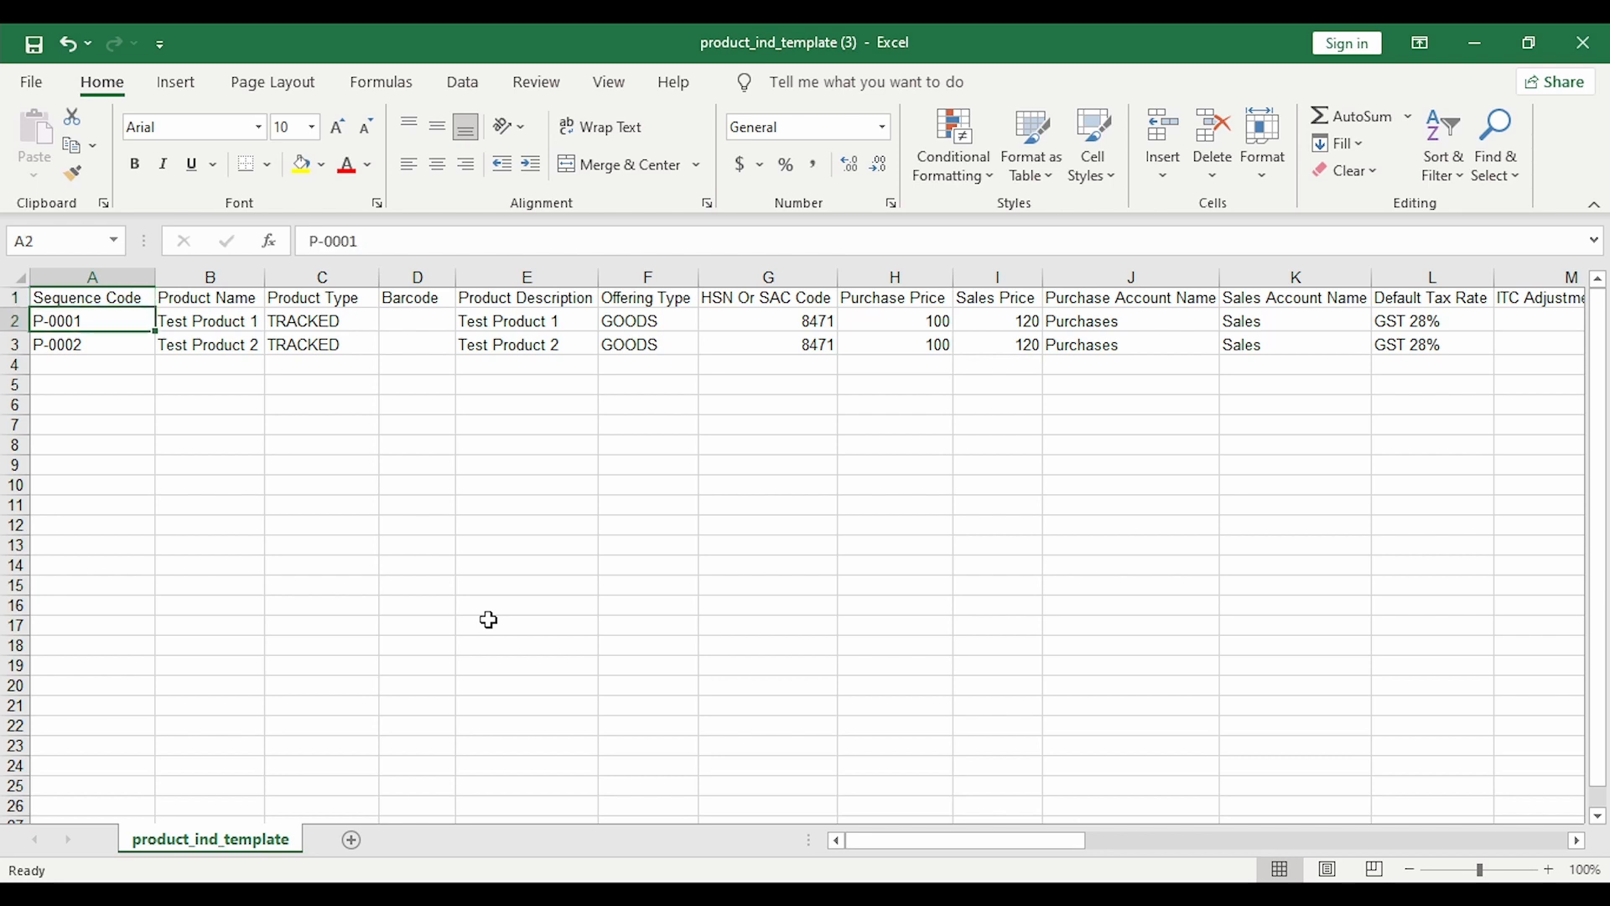
{"action": "key", "text": "Right"}
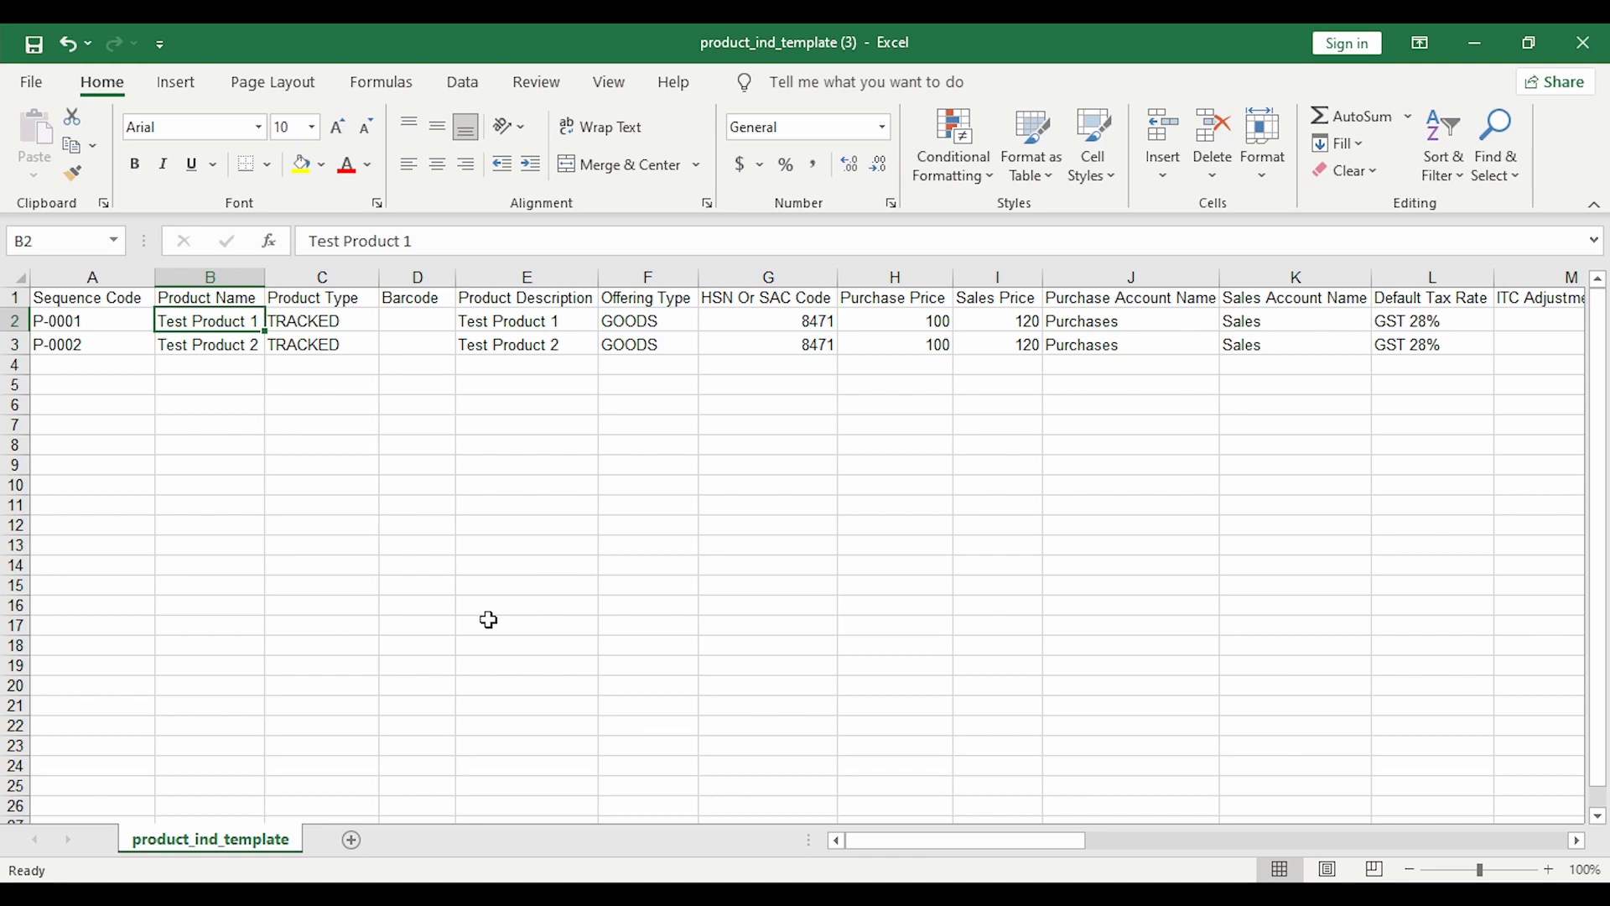
{"action": "key", "text": "Right"}
{"action": "key", "text": "Right"}
{"action": "key", "text": "Right"}
{"action": "key", "text": "Right"}
{"action": "key", "text": "Right"}
{"action": "key", "text": "Right"}
{"action": "key", "text": "Right"}
{"action": "key", "text": "Right"}
{"action": "key", "text": "Right"}
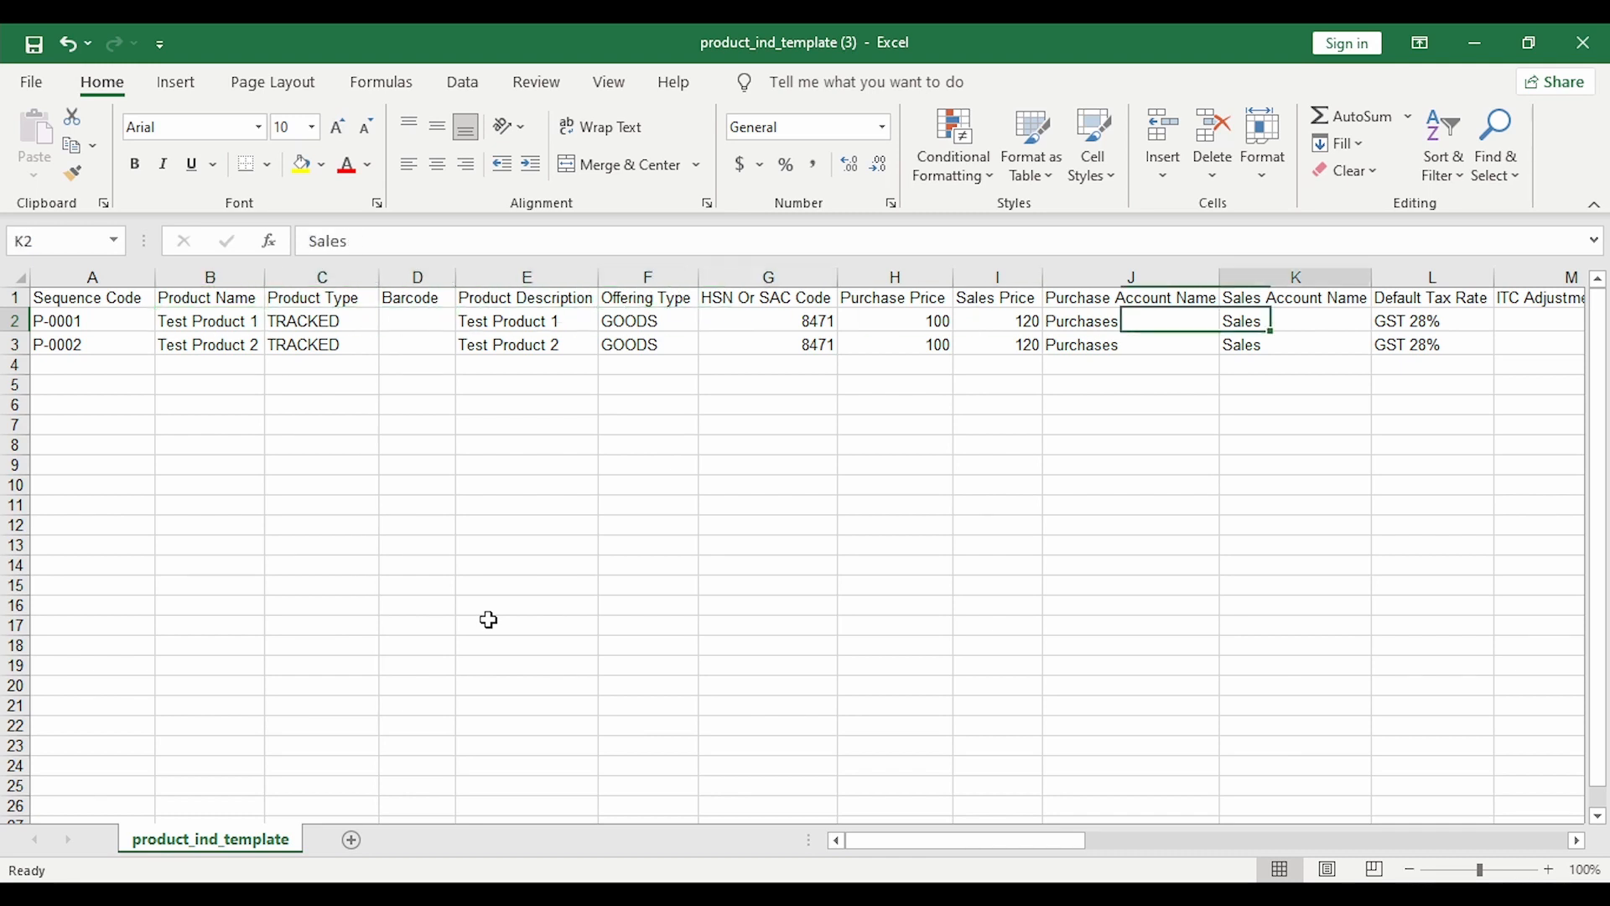
{"action": "key", "text": "Right"}
{"action": "key", "text": "Right"}
{"action": "key", "text": "Right"}
{"action": "key", "text": "Right"}
{"action": "key", "text": "Right"}
{"action": "key", "text": "Right"}
{"action": "key", "text": "Right"}
{"action": "key", "text": "Right"}
{"action": "key", "text": "Right"}
{"action": "key", "text": "Right"}
{"action": "key", "text": "Right"}
{"action": "key", "text": "Right"}
{"action": "key", "text": "Right"}
{"action": "key", "text": "Right"}
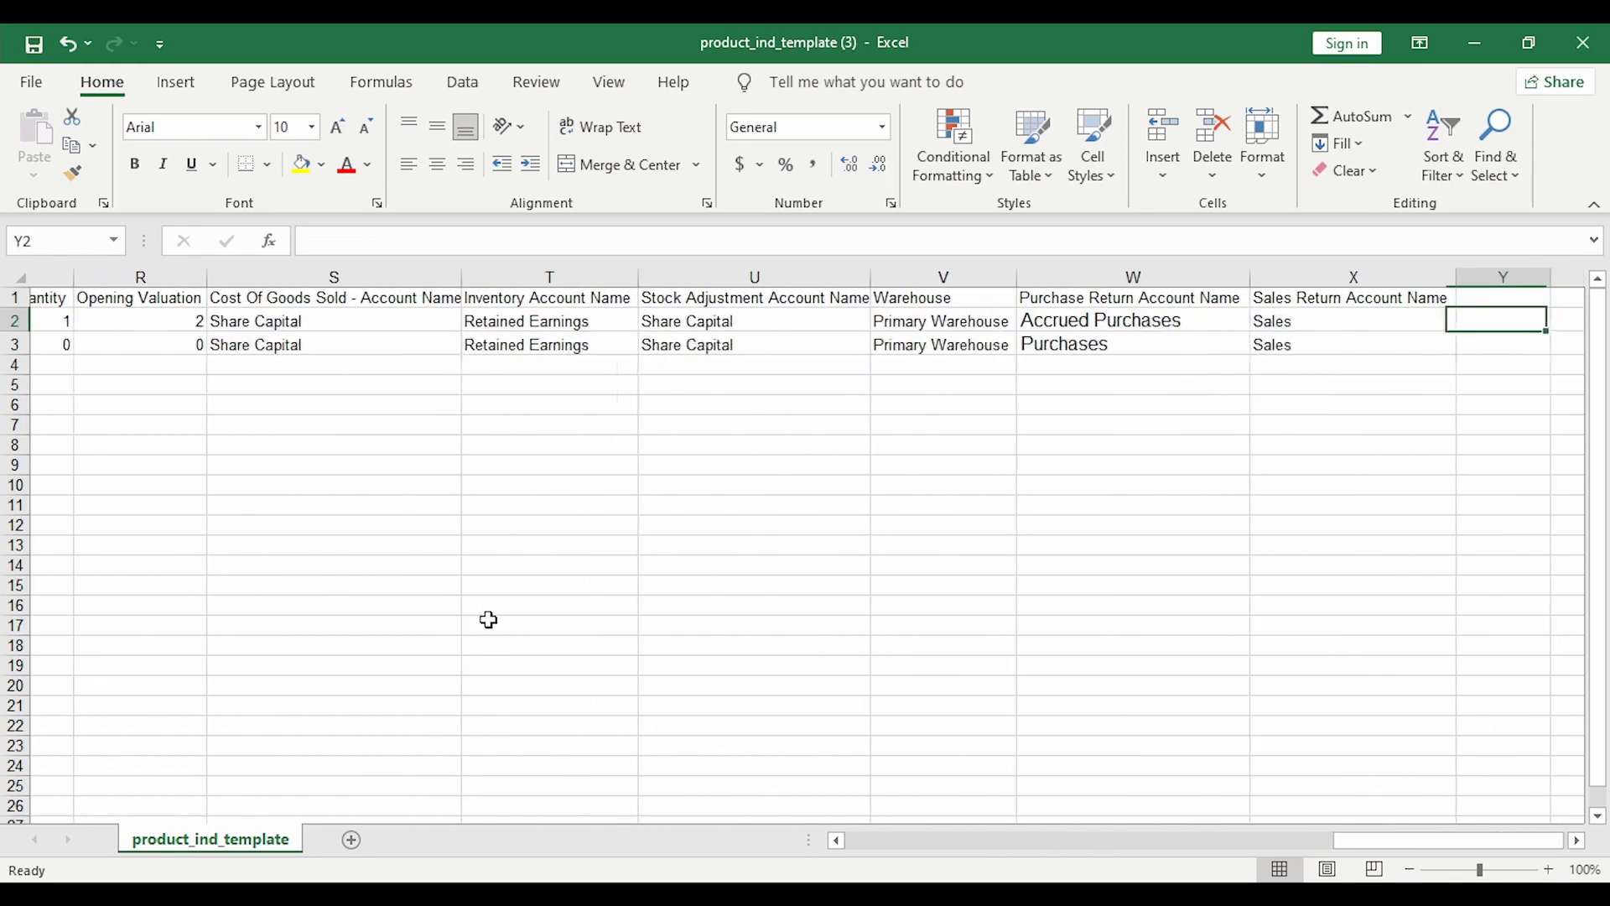
{"action": "key", "text": "Right"}
{"action": "key", "text": "Right"}
{"action": "key", "text": "Left"}
{"action": "key", "text": "Left"}
{"action": "key", "text": "Left"}
{"action": "key", "text": "Left"}
{"action": "key", "text": "Left"}
{"action": "key", "text": "Left"}
{"action": "key", "text": "Left"}
{"action": "key", "text": "Left"}
{"action": "key", "text": "Left"}
{"action": "key", "text": "Left"}
{"action": "key", "text": "Left"}
{"action": "key", "text": "Left"}
{"action": "key", "text": "Left"}
{"action": "key", "text": "Left"}
{"action": "key", "text": "Left"}
{"action": "key", "text": "Left"}
{"action": "key", "text": "Left"}
{"action": "key", "text": "Left"}
{"action": "key", "text": "Left"}
{"action": "key", "text": "Left"}
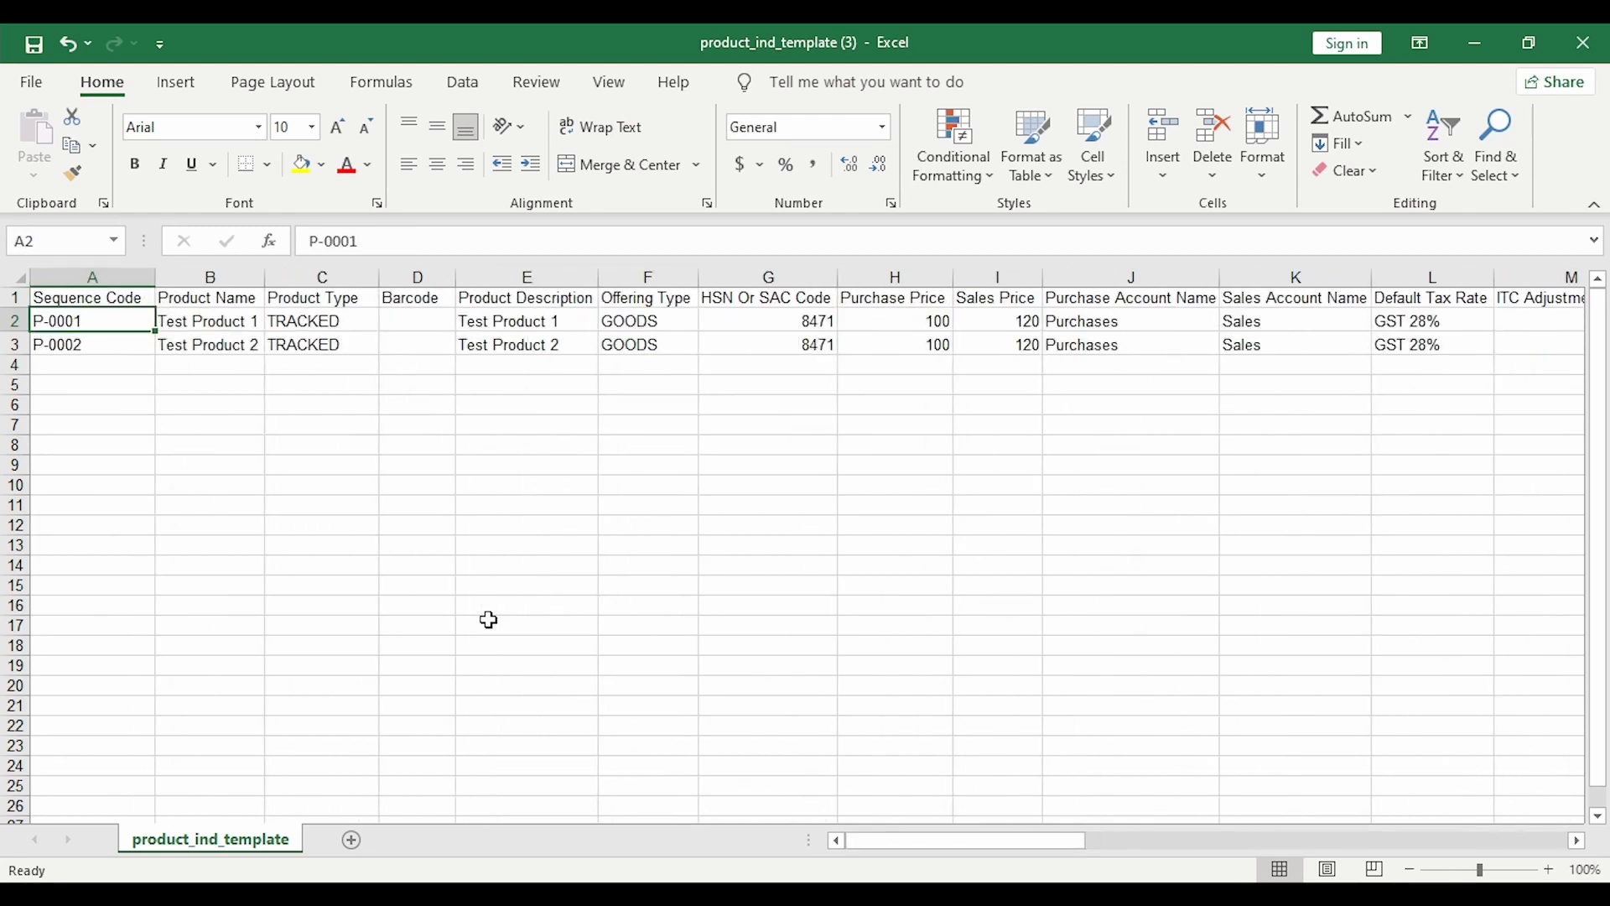
Switch back to Deskera Books and upload product_ind_template (3).xlsx to the product import
{"action": "key", "text": "alt+Tab"}
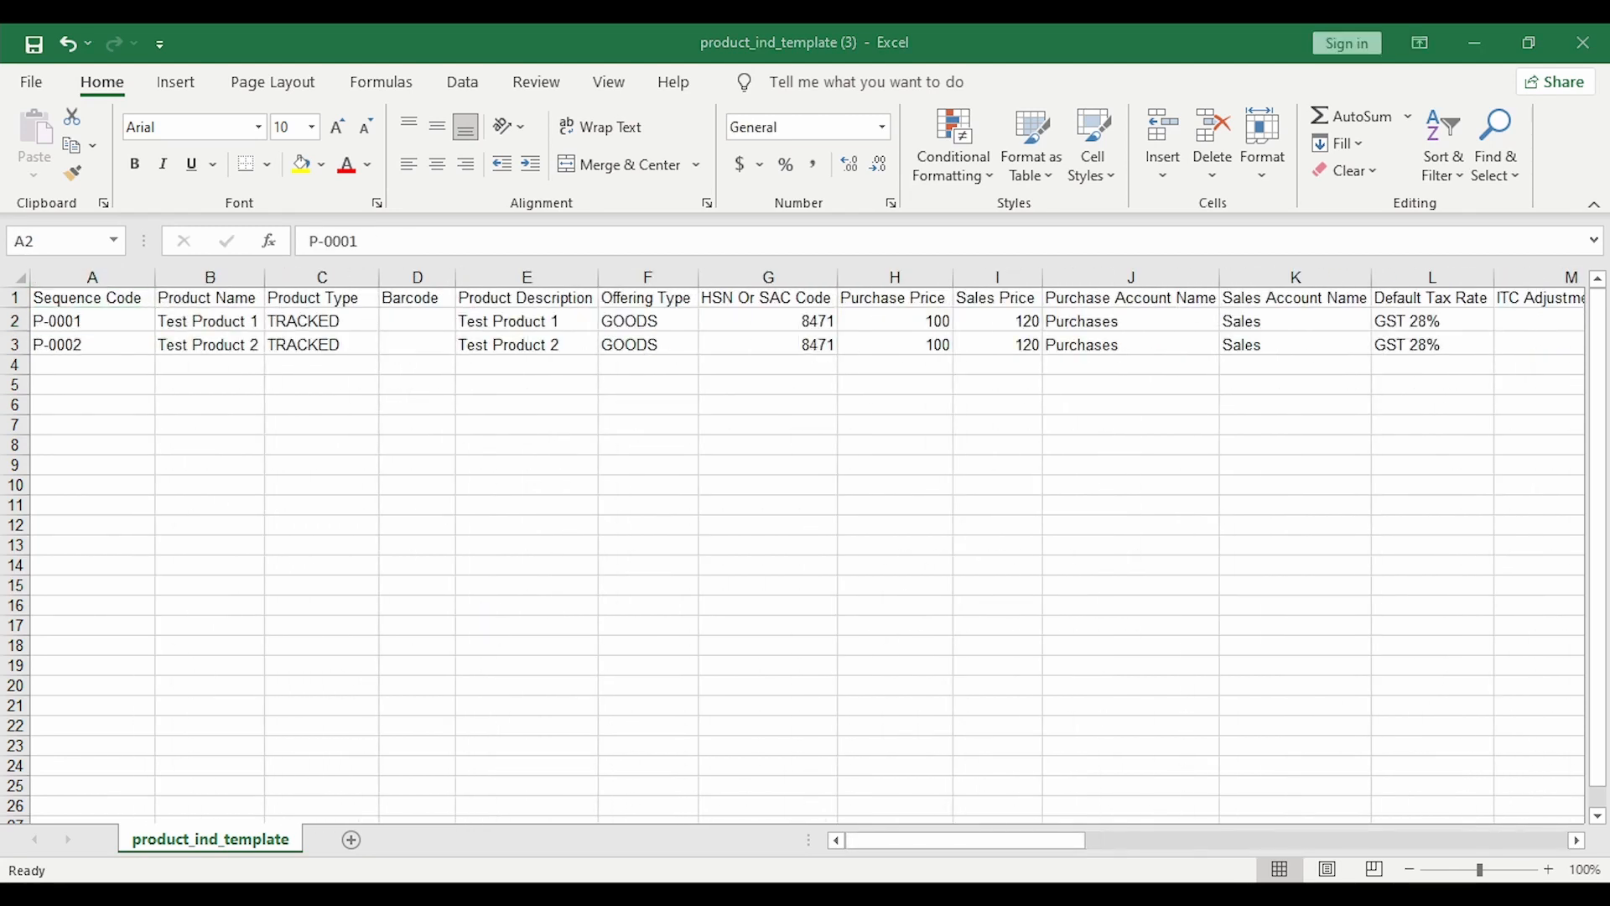
{"action": "key", "text": "alt+Tab"}
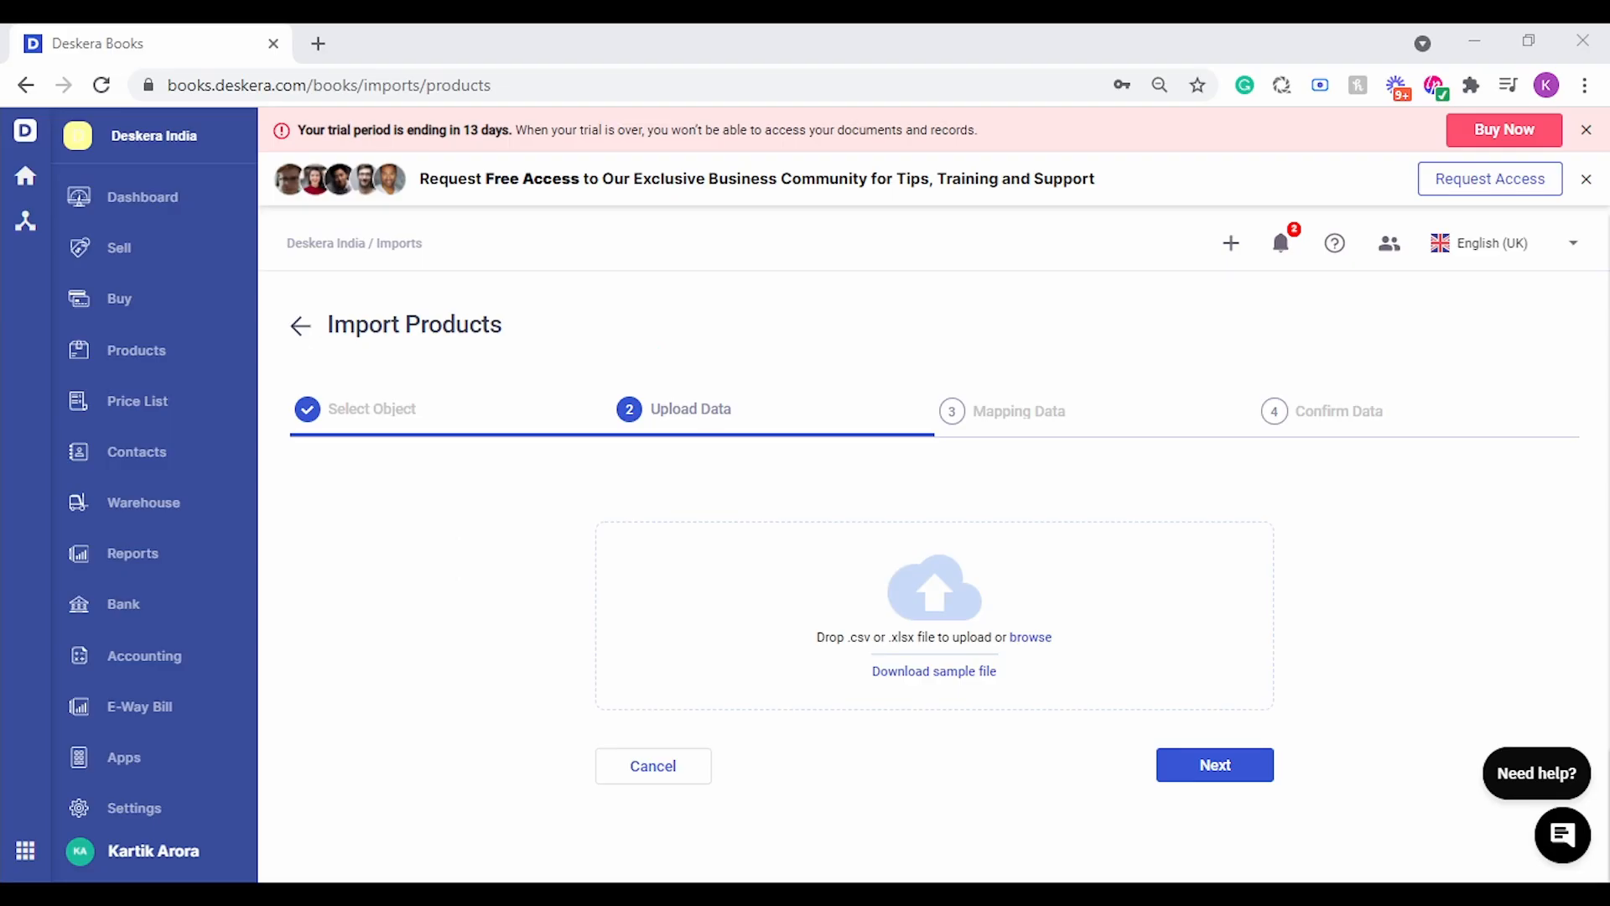
{"action": "left_click", "coordinate": [1038, 644]}
{"action": "scroll", "coordinate": [1244, 648], "scroll_direction": "down", "scroll_amount": 2}
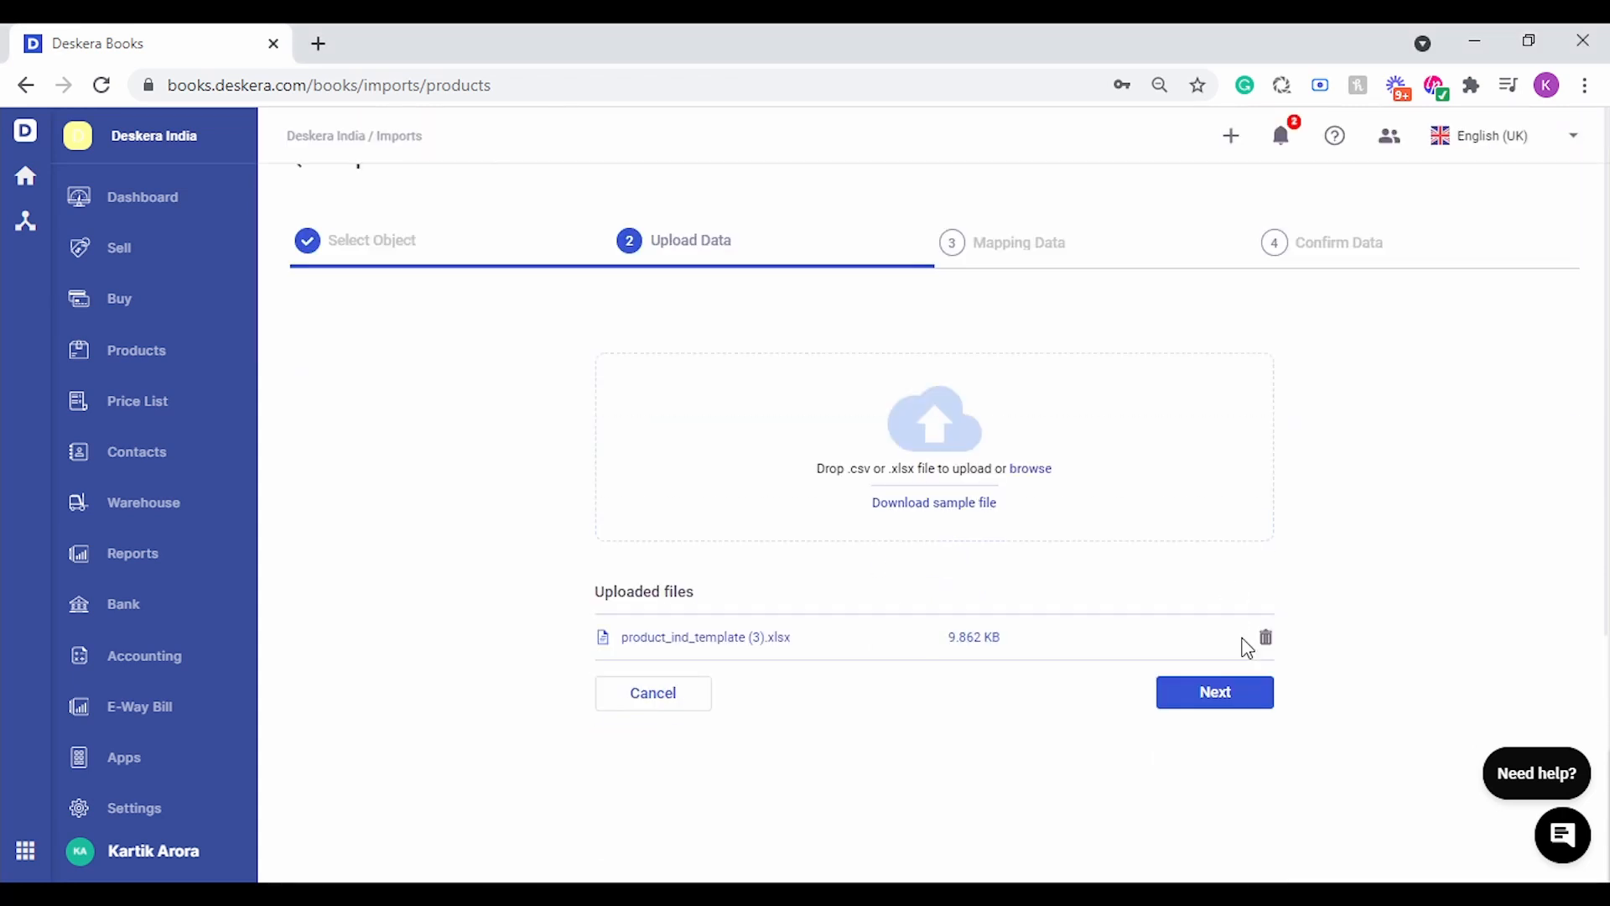
Continue to the data mapping, review the matched headers, and accept them to reach the confirmation stage
{"action": "left_click", "coordinate": [1213, 690]}
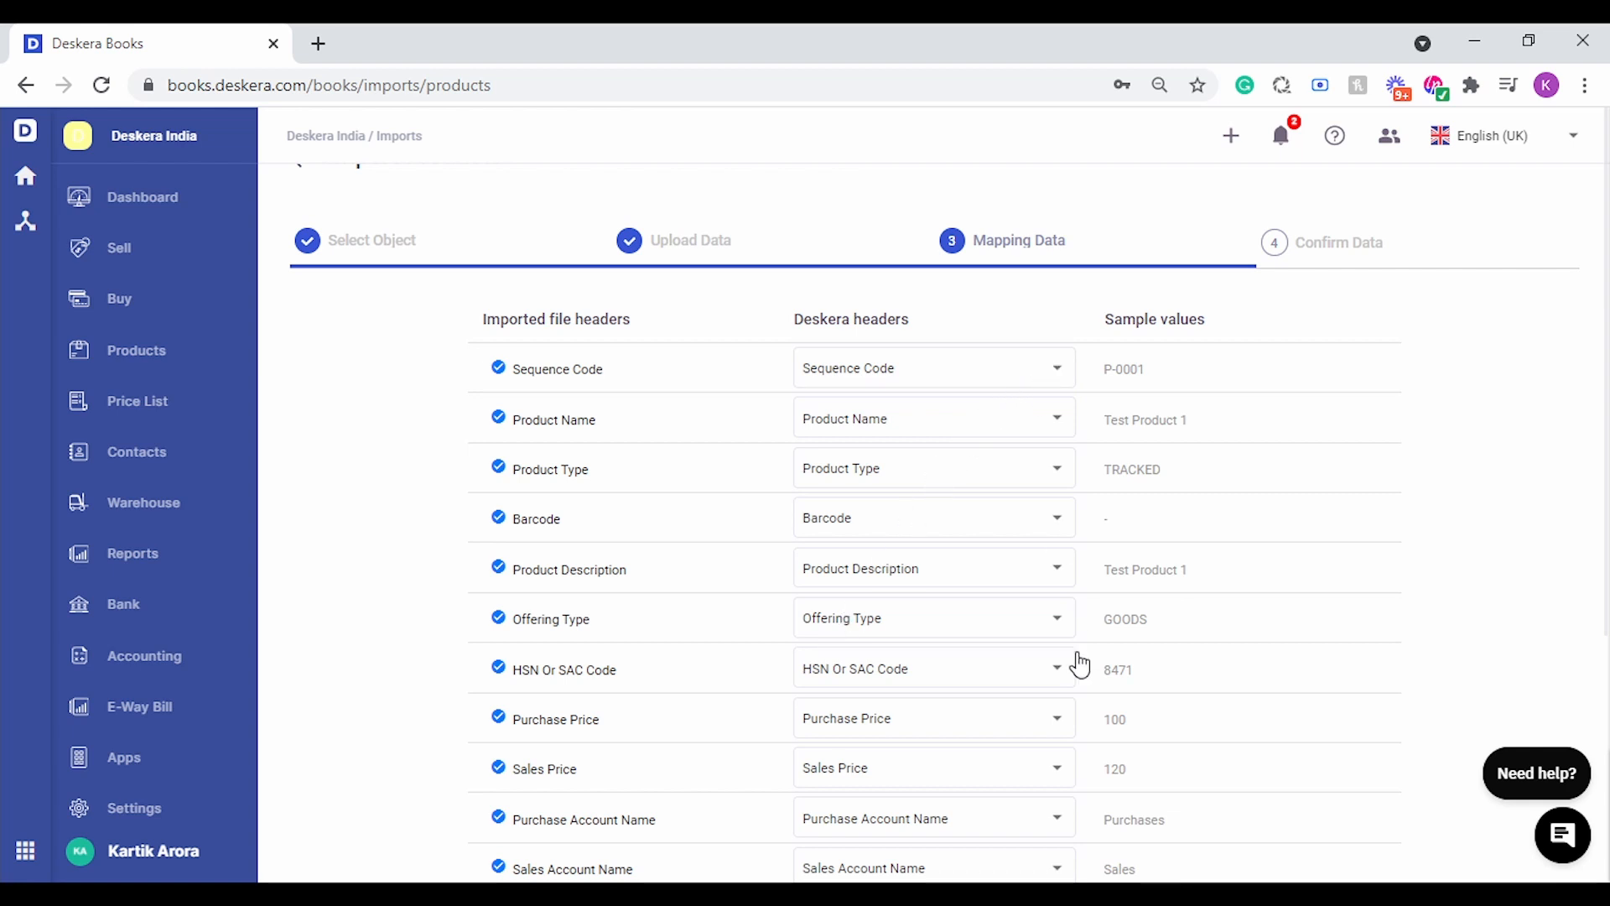
{"action": "scroll", "coordinate": [1080, 664], "scroll_direction": "down", "scroll_amount": 10}
{"action": "left_click", "coordinate": [1306, 827]}
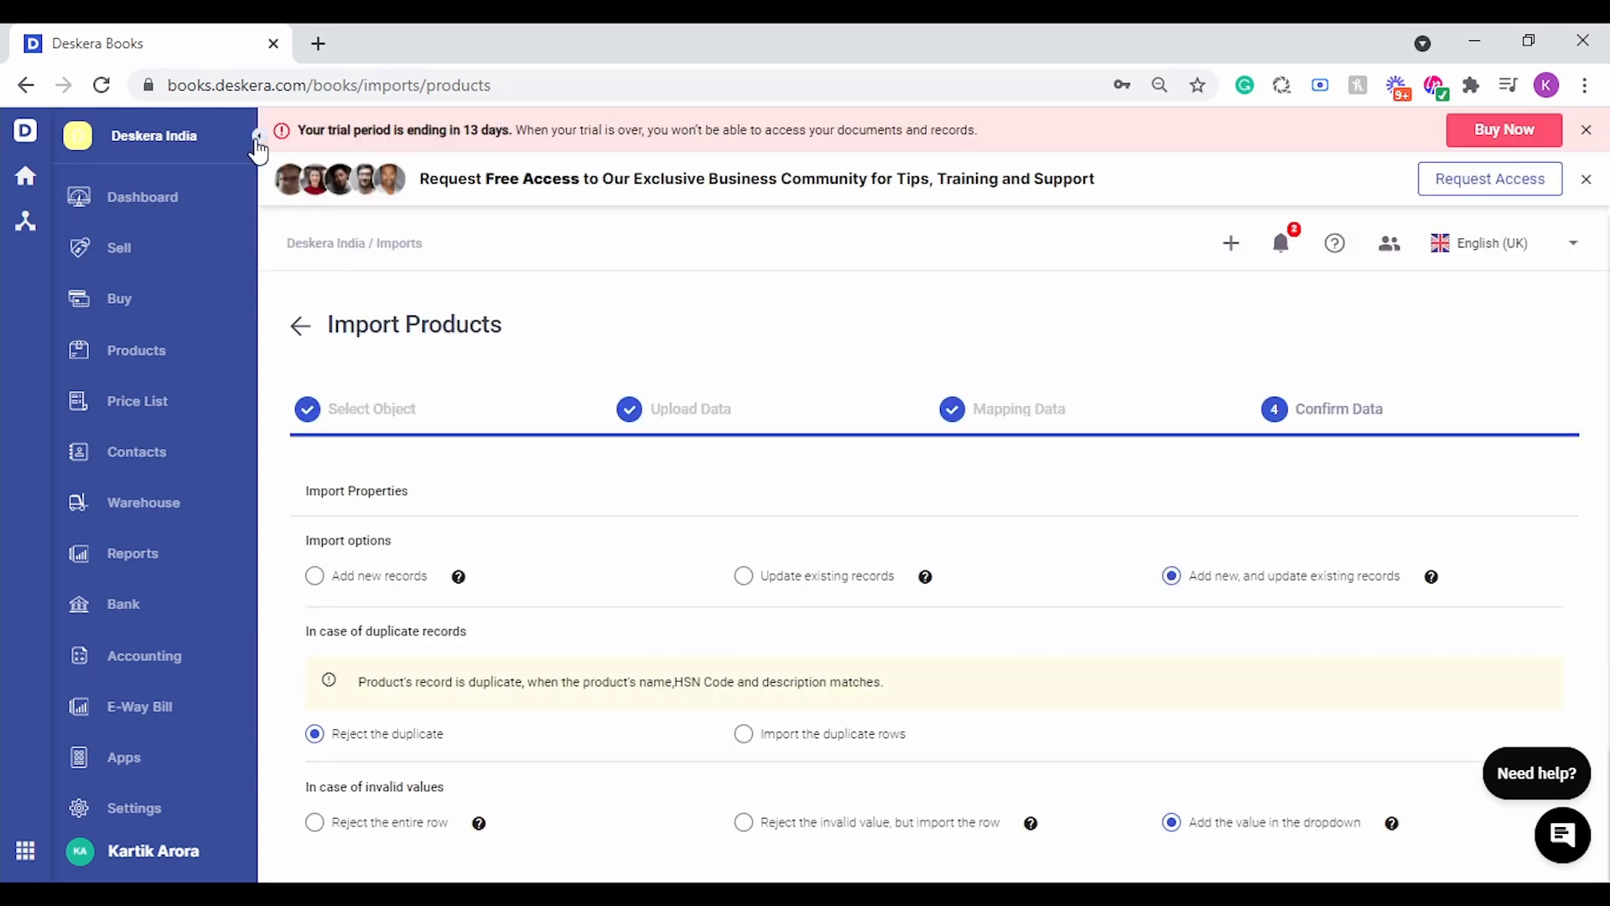
Collapse the navigation menu, review the import properties and product rows, and reselect UNIT as the unit of measurement for Test Product 1
{"action": "left_click", "coordinate": [258, 136]}
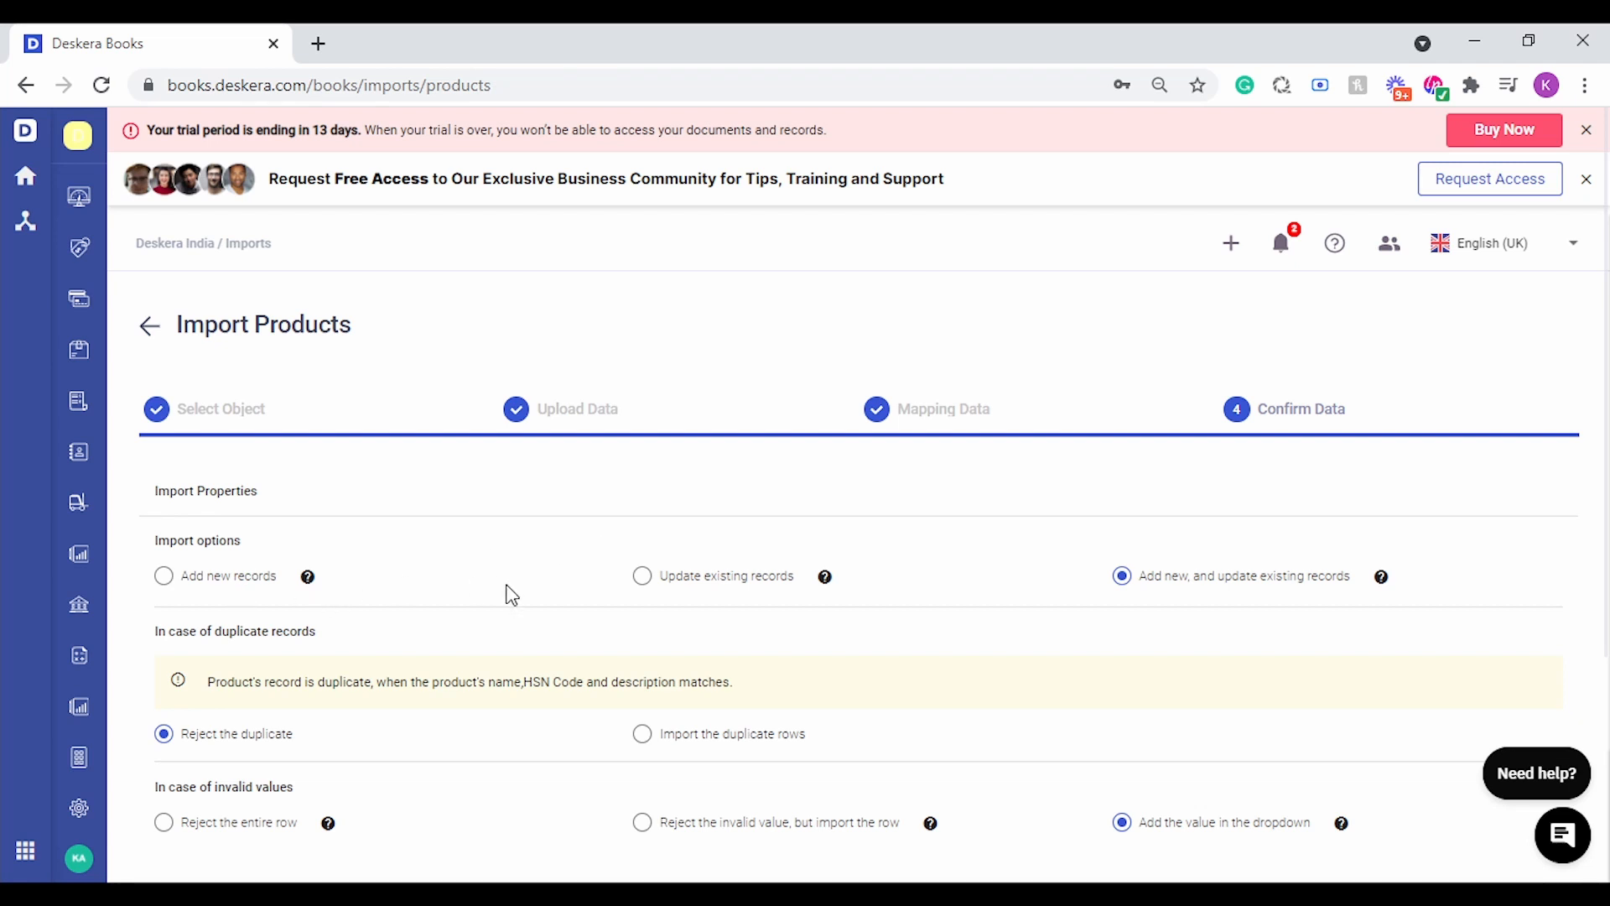
{"action": "scroll", "coordinate": [503, 593], "scroll_direction": "down", "scroll_amount": 3}
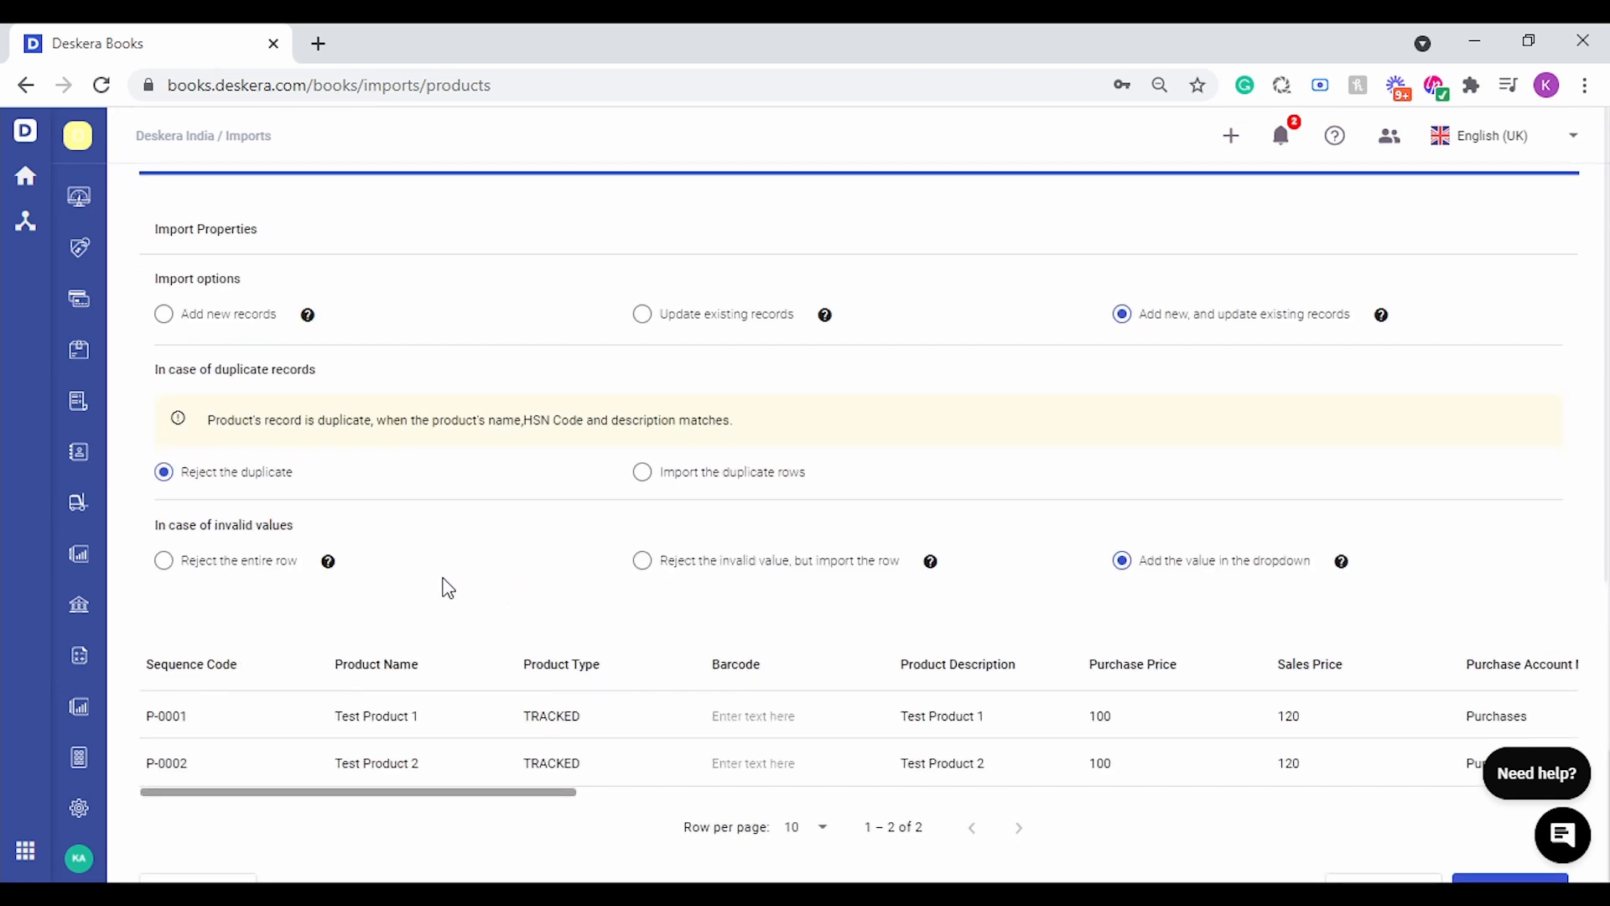
{"action": "scroll", "coordinate": [447, 587], "scroll_direction": "down", "scroll_amount": 1}
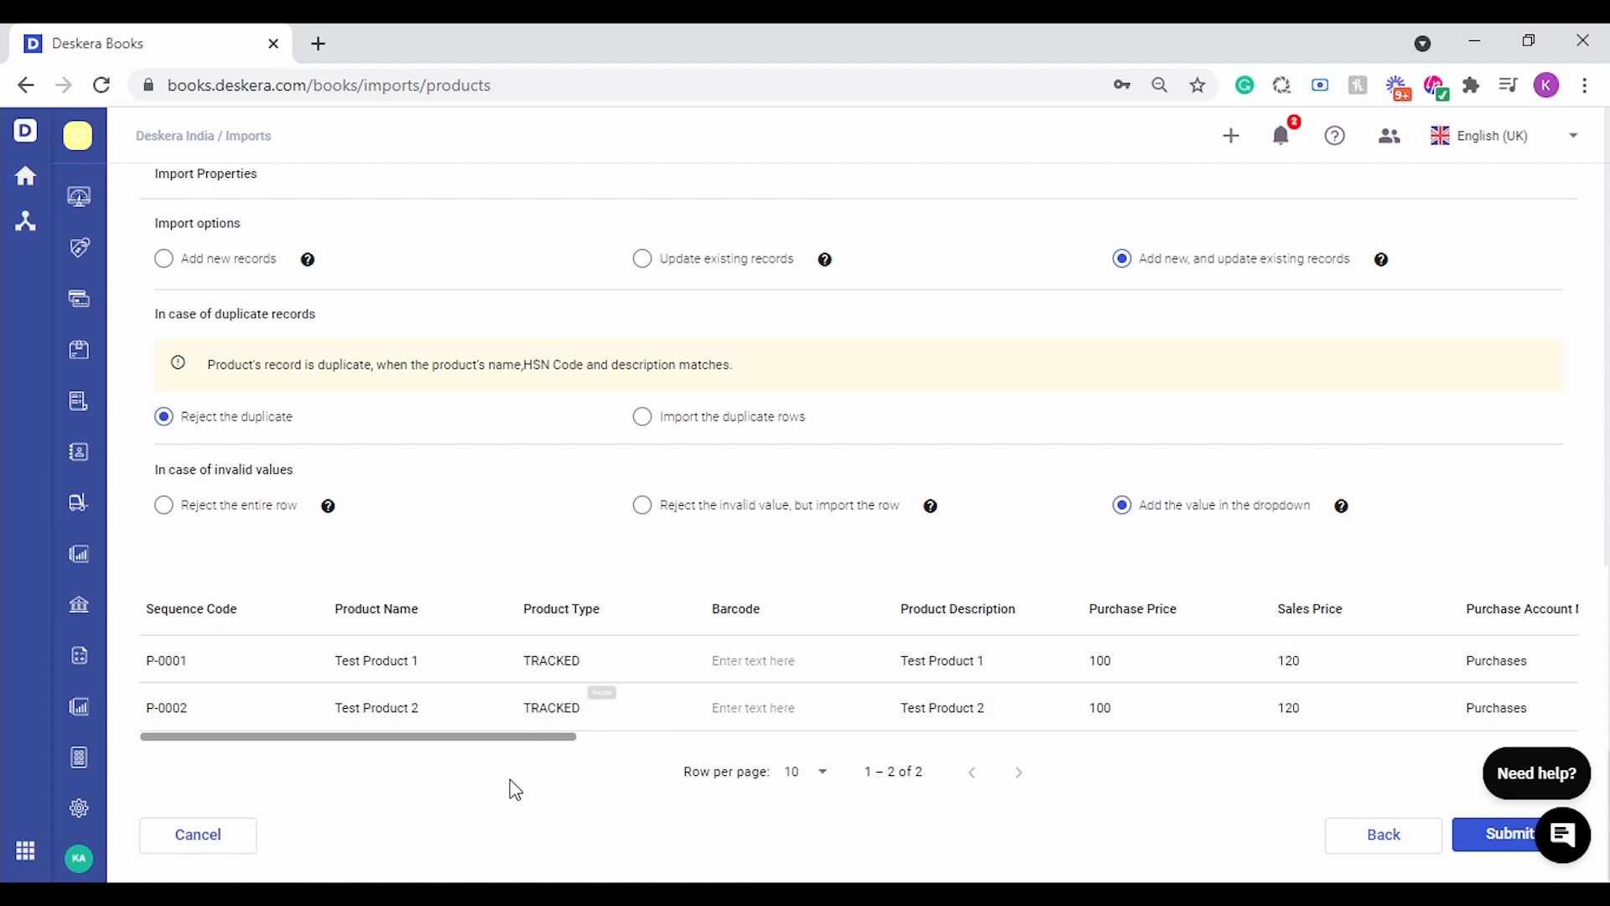
{"action": "left_click_drag", "start_coordinate": [543, 738], "coordinate": [908, 745]}
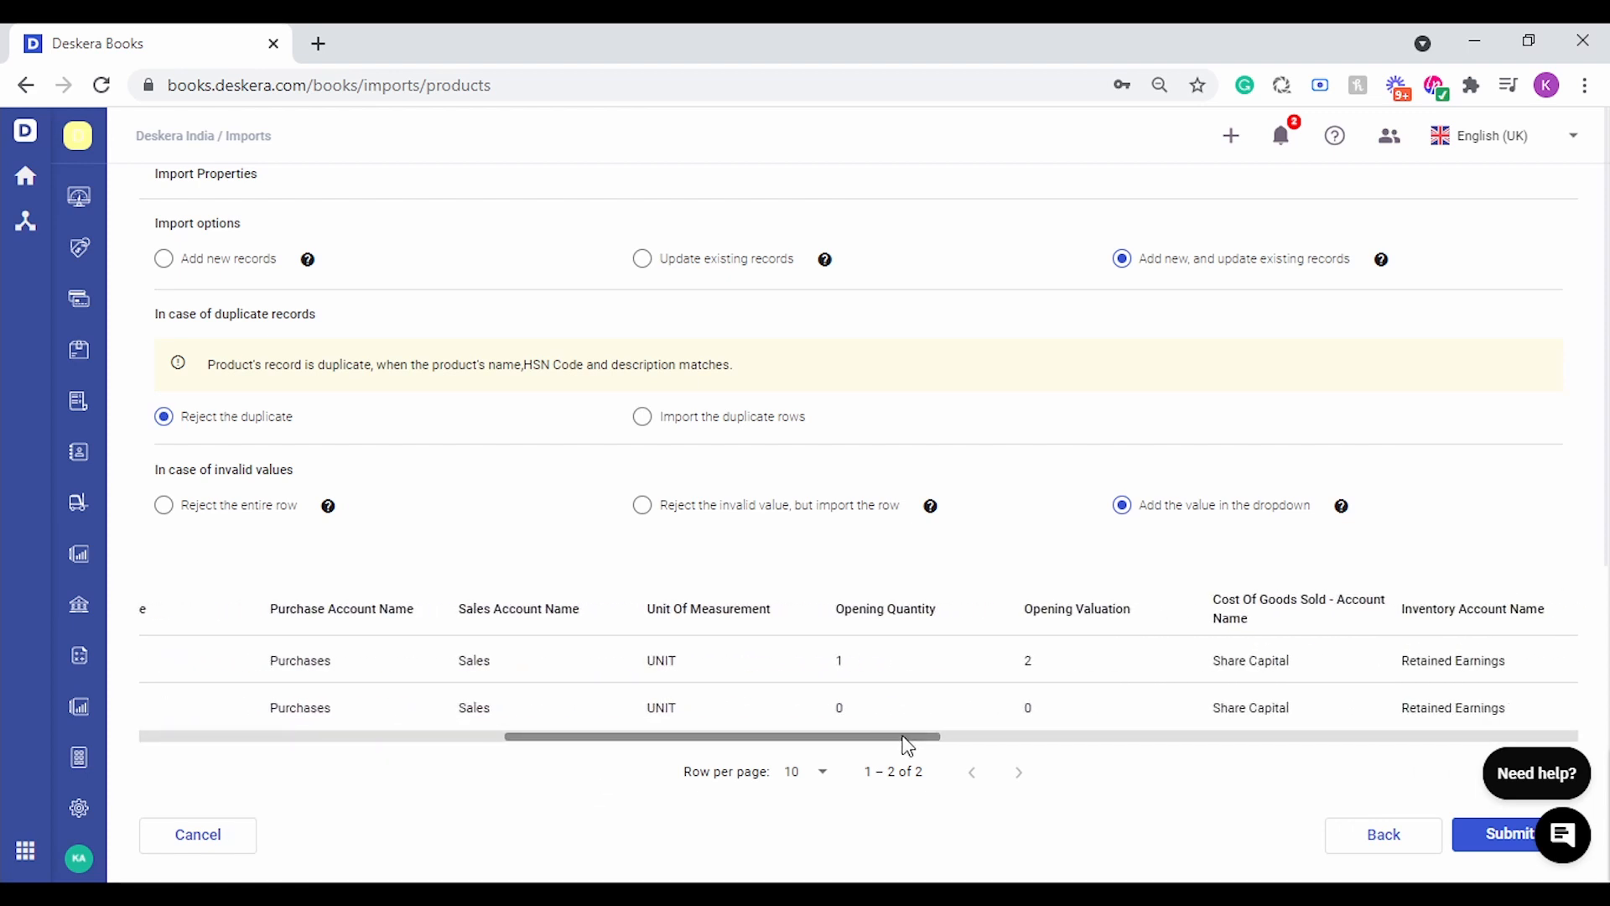
{"action": "left_click", "coordinate": [696, 661]}
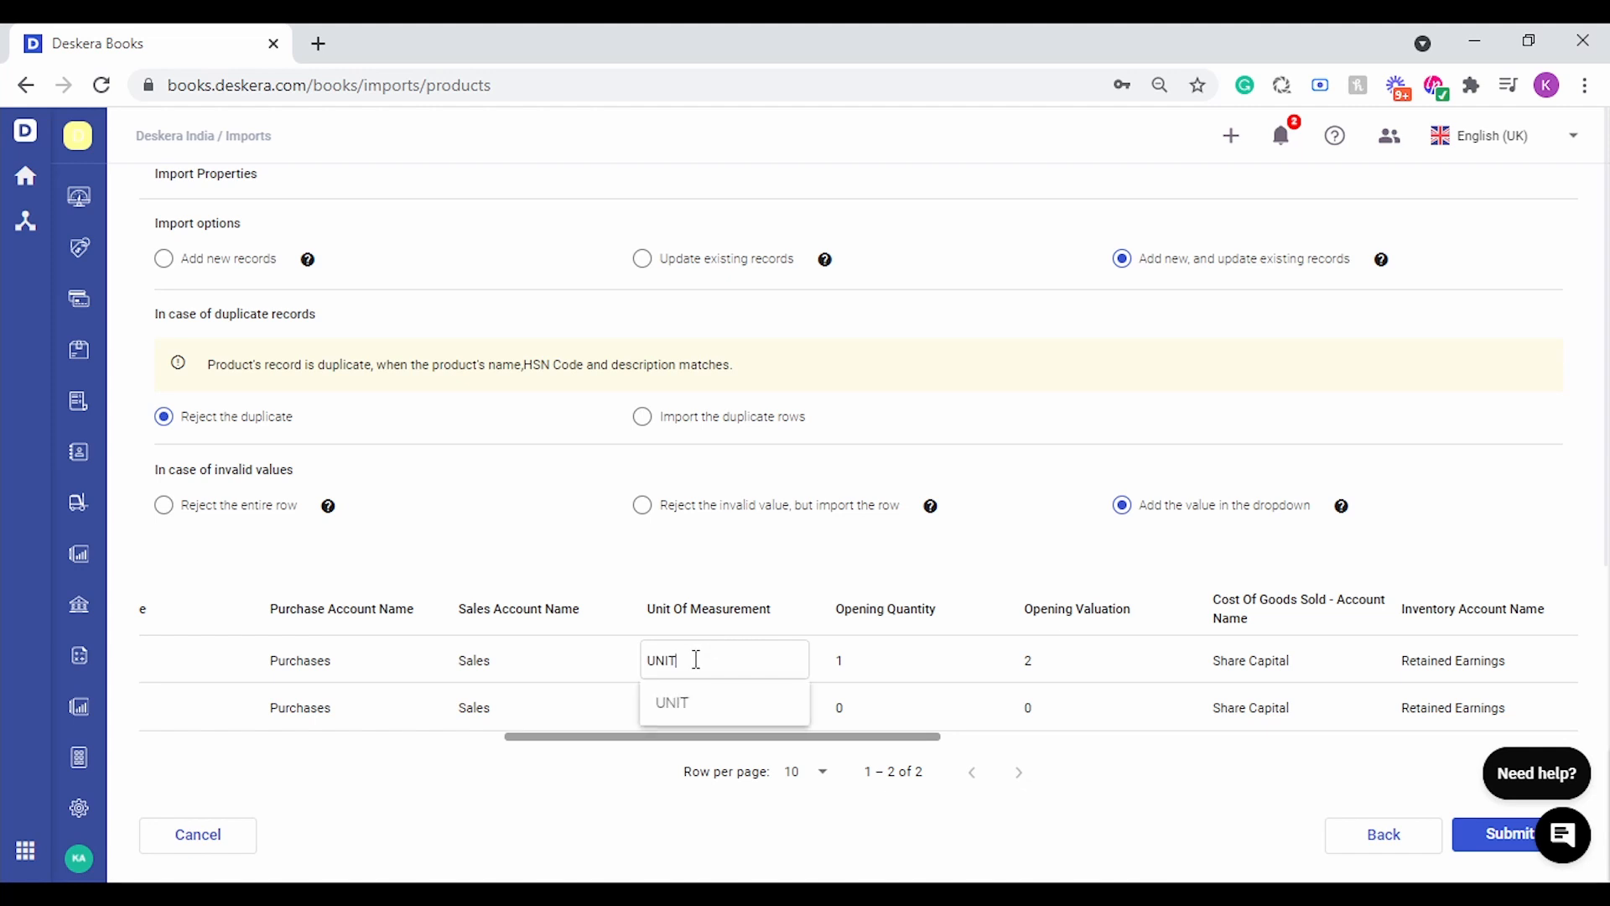
{"action": "left_click", "coordinate": [708, 703]}
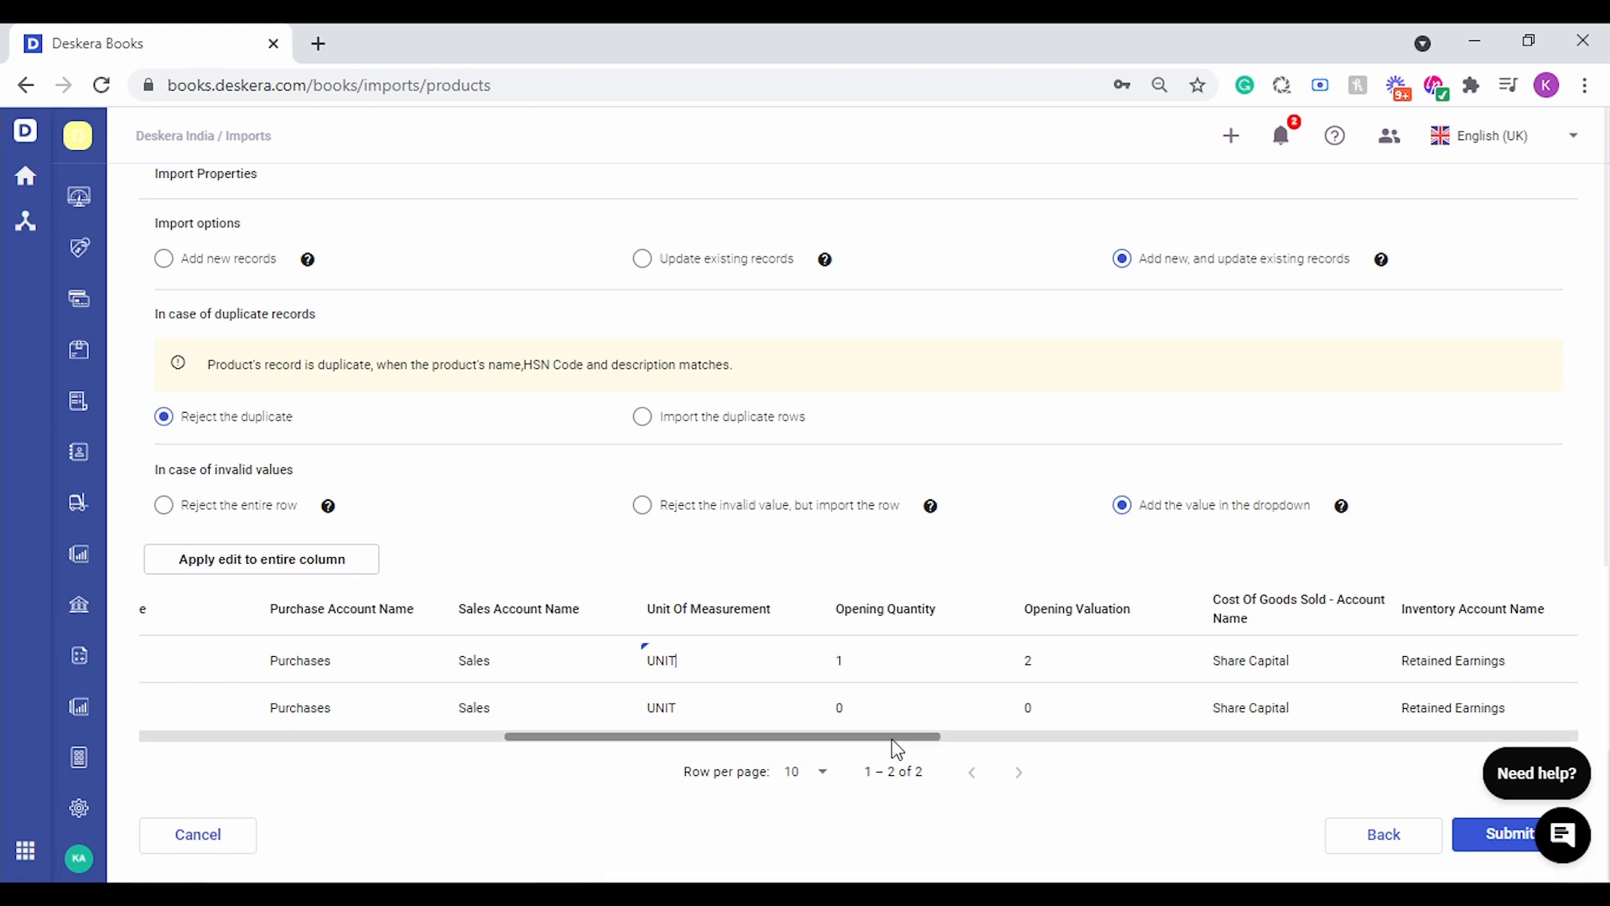
Review the product rows back to the Sequence Code column and submit the product import
{"action": "left_click_drag", "start_coordinate": [895, 742], "coordinate": [510, 748]}
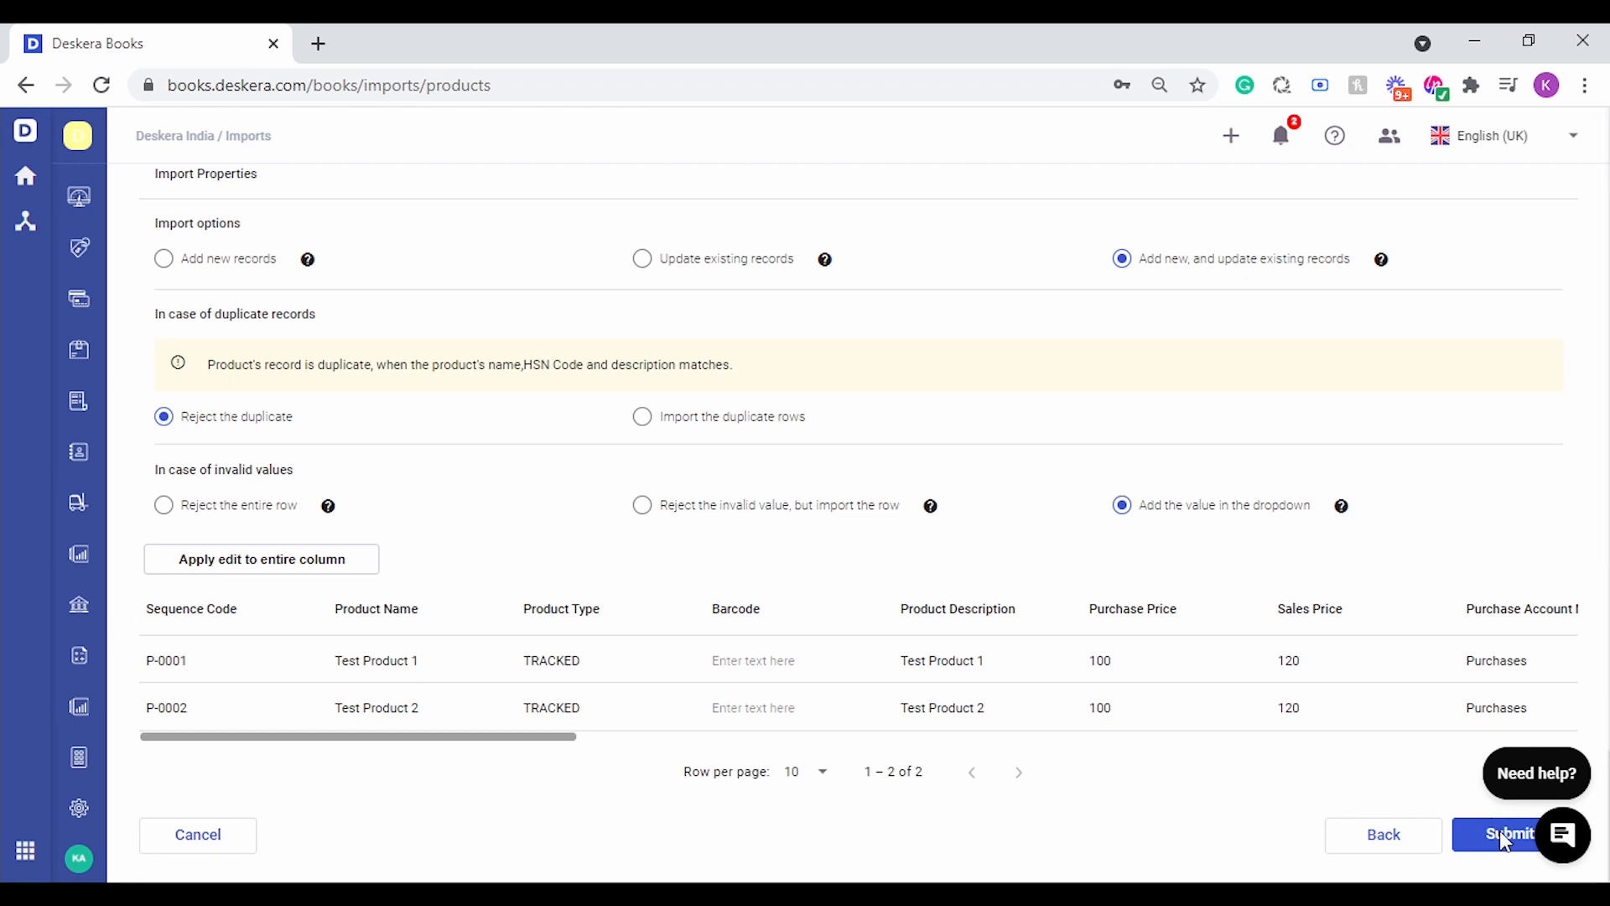
{"action": "left_click", "coordinate": [1576, 734]}
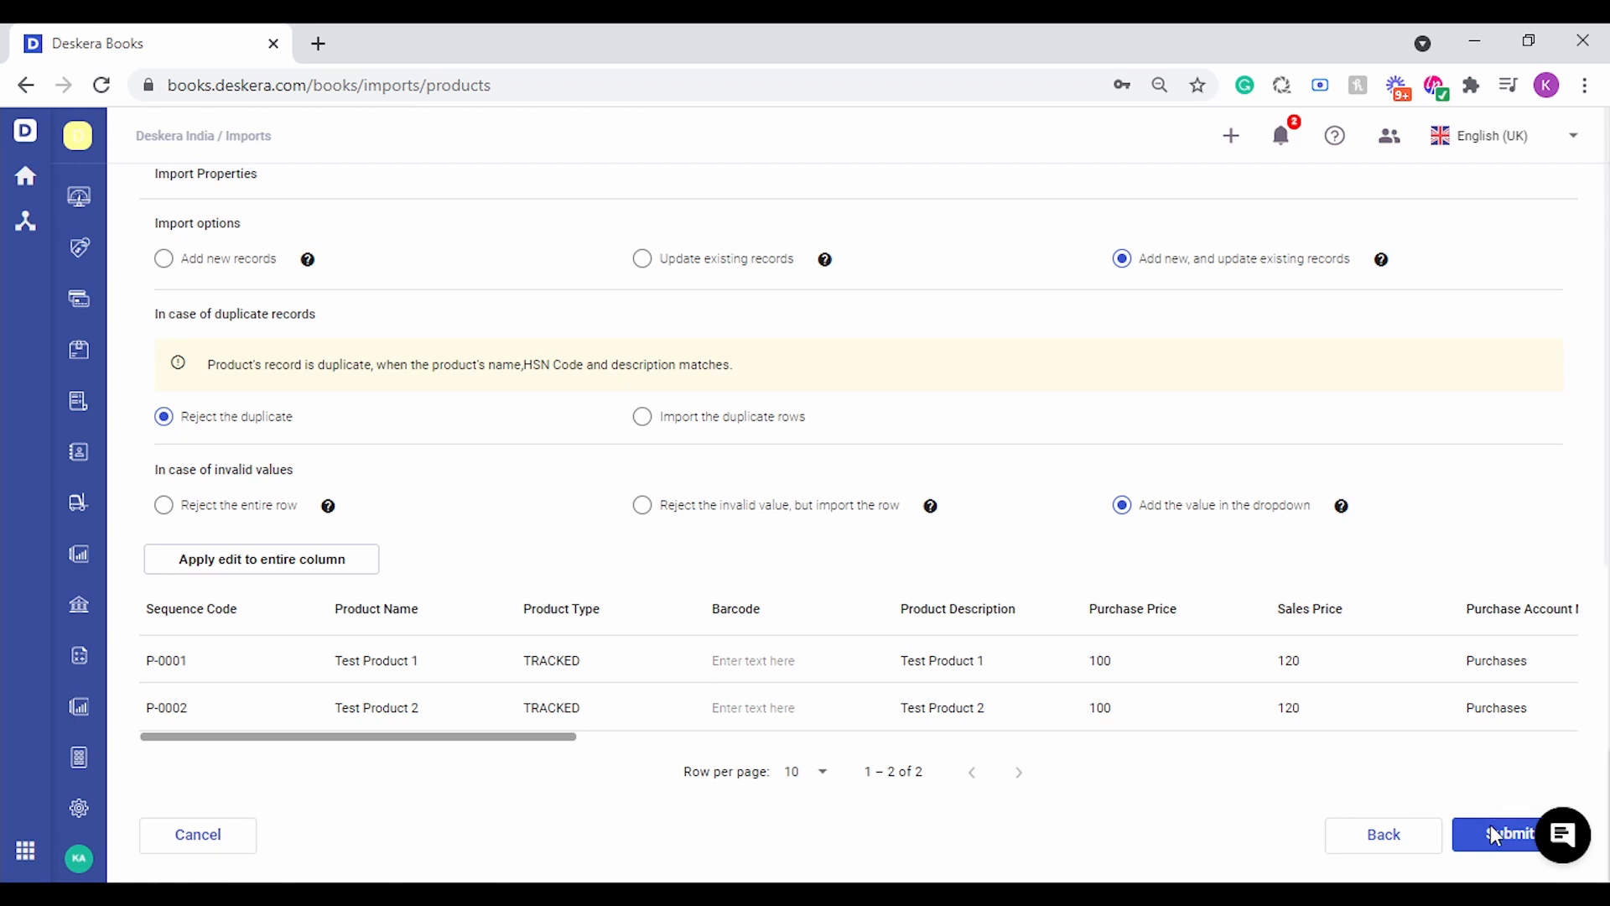
{"action": "left_click", "coordinate": [1486, 834]}
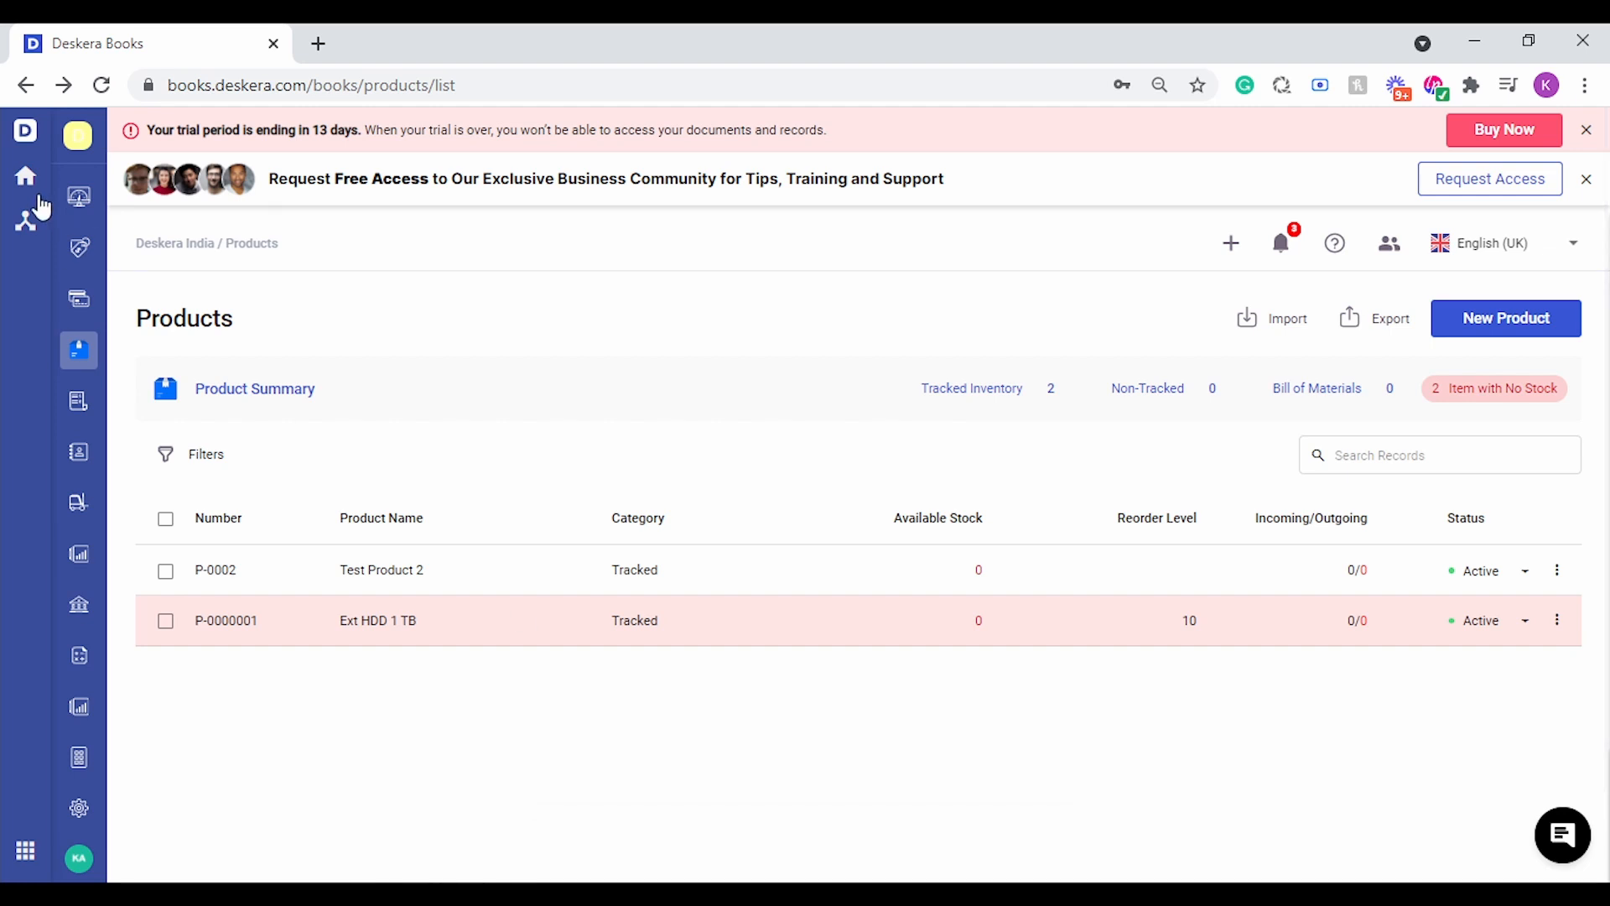
Open the Import Log from the general settings to check the status of the product import
{"action": "left_click", "coordinate": [78, 199]}
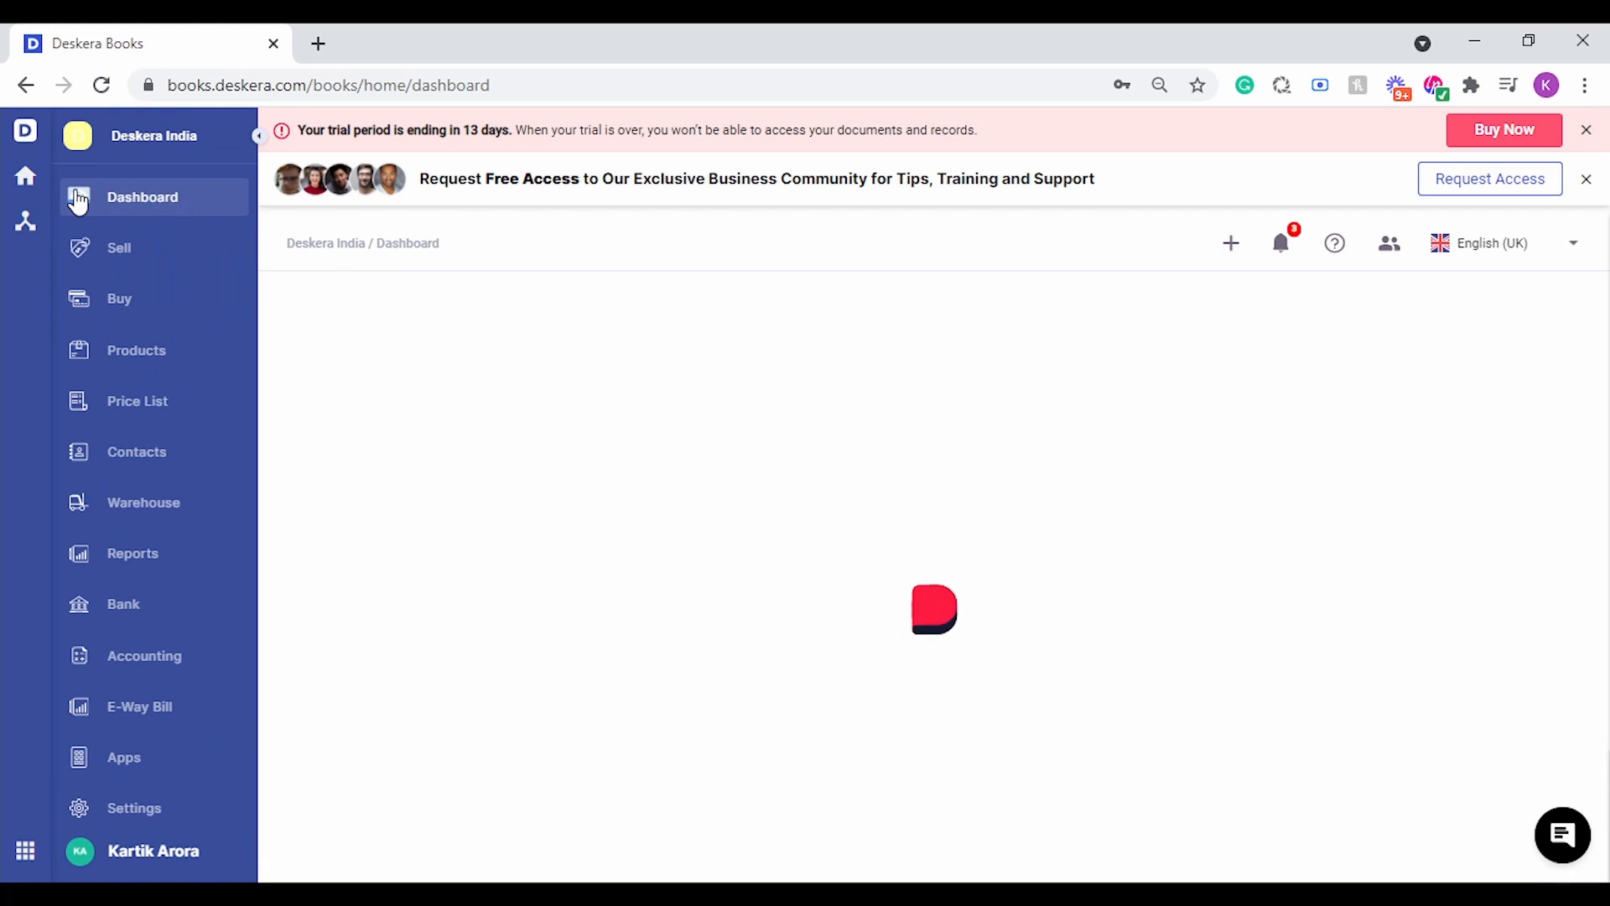
{"action": "left_click", "coordinate": [149, 807]}
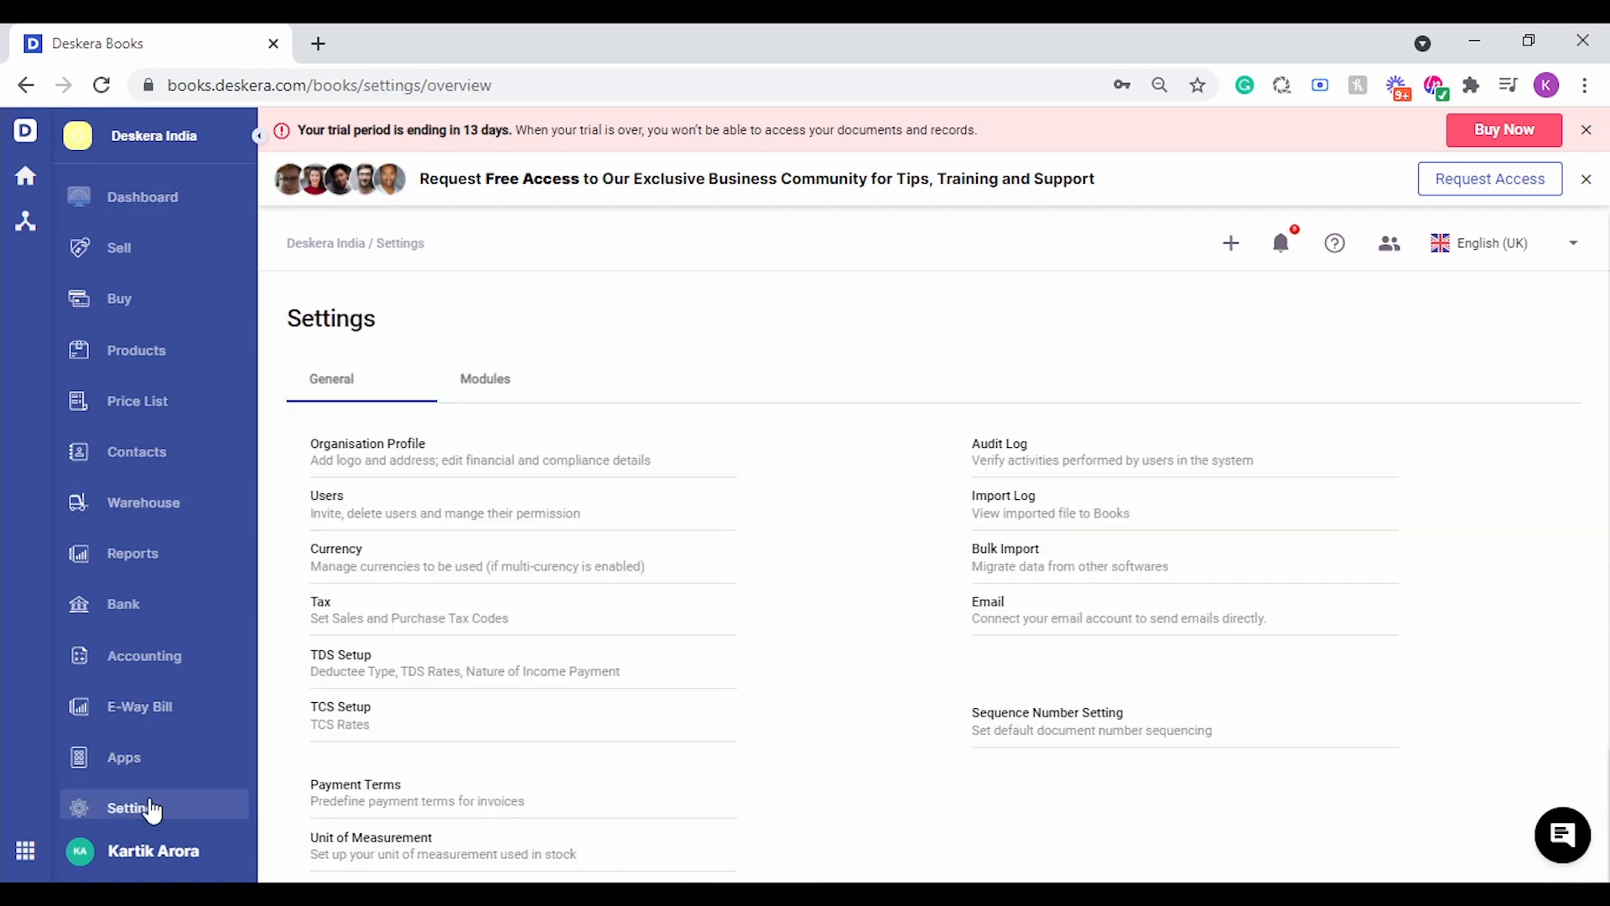
{"action": "left_click", "coordinate": [1019, 505]}
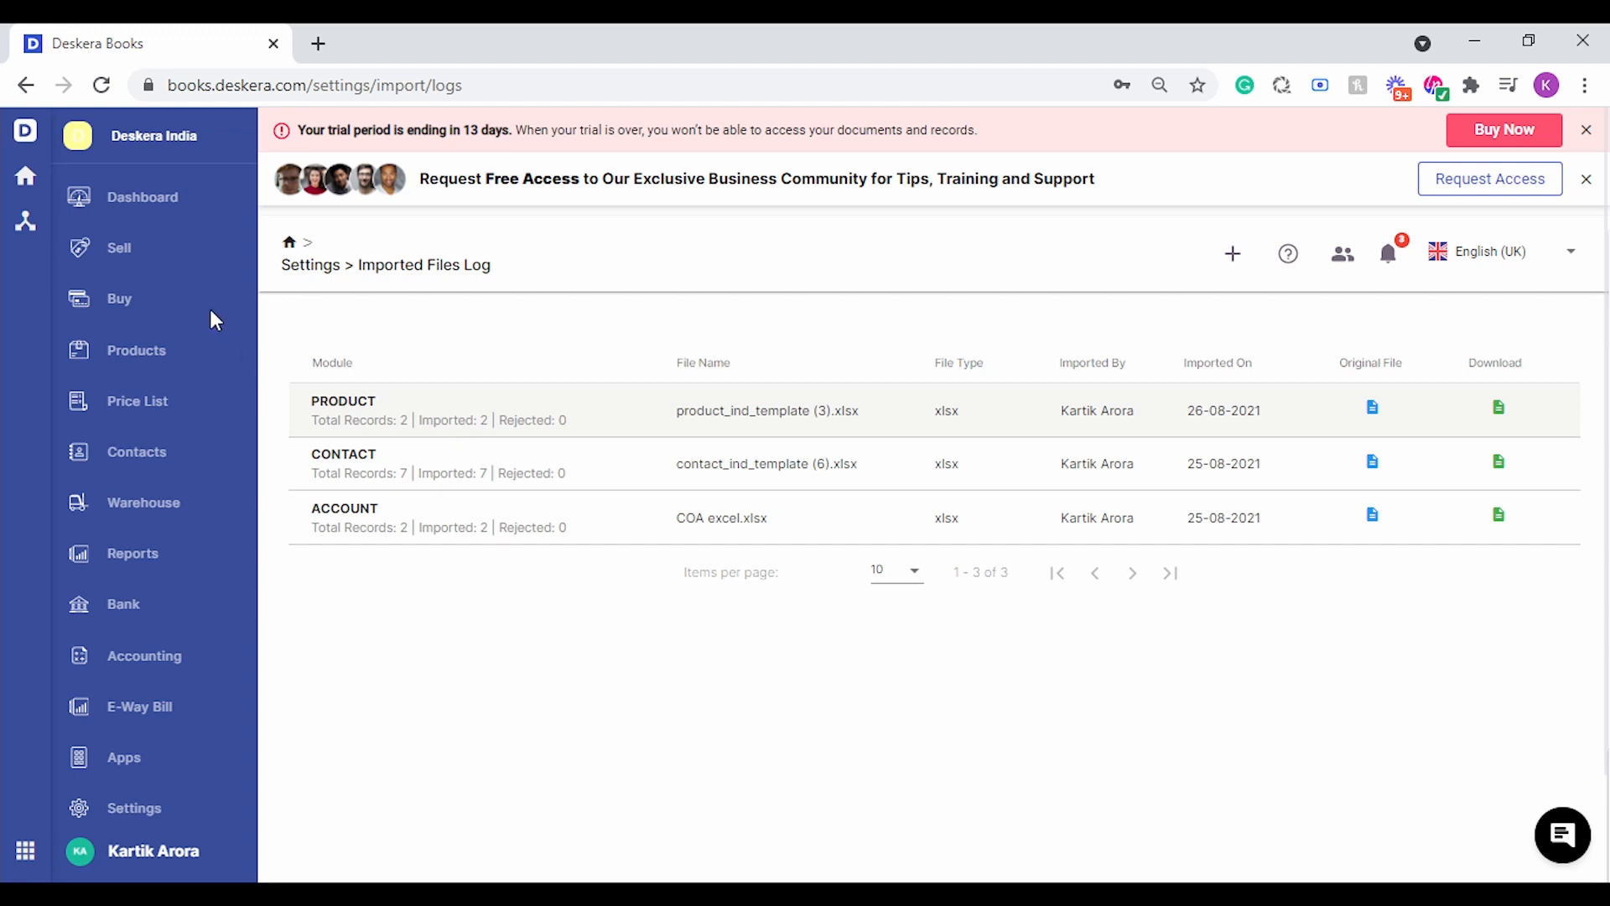
Start a new product from the product list and set its type to Bill of Materials
{"action": "left_click", "coordinate": [164, 358]}
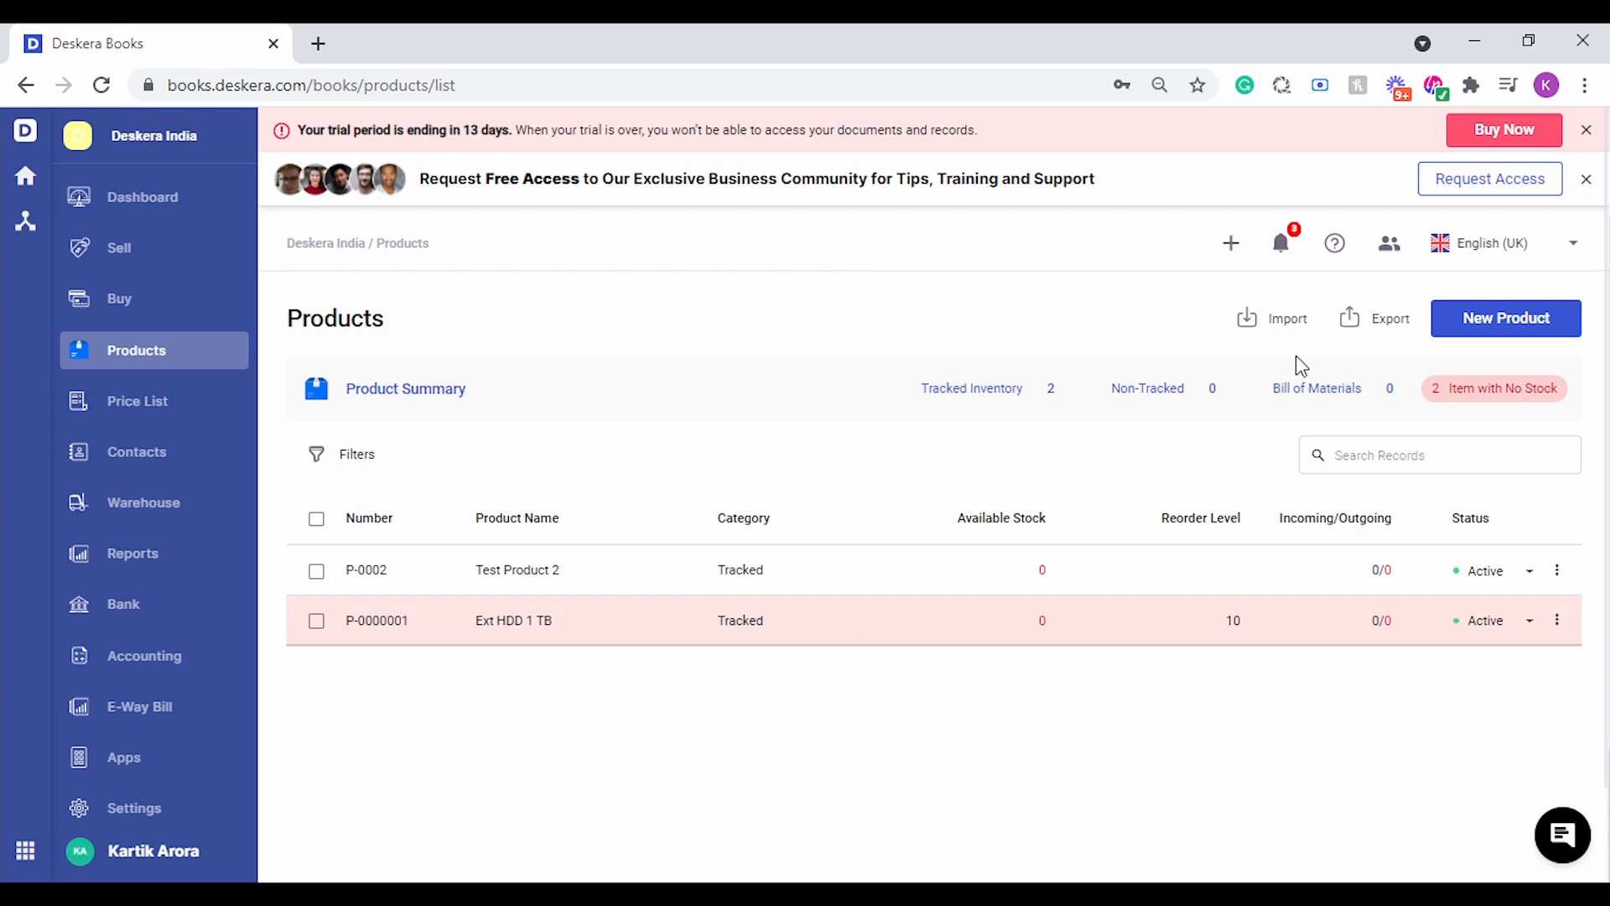
{"action": "left_click", "coordinate": [1544, 320]}
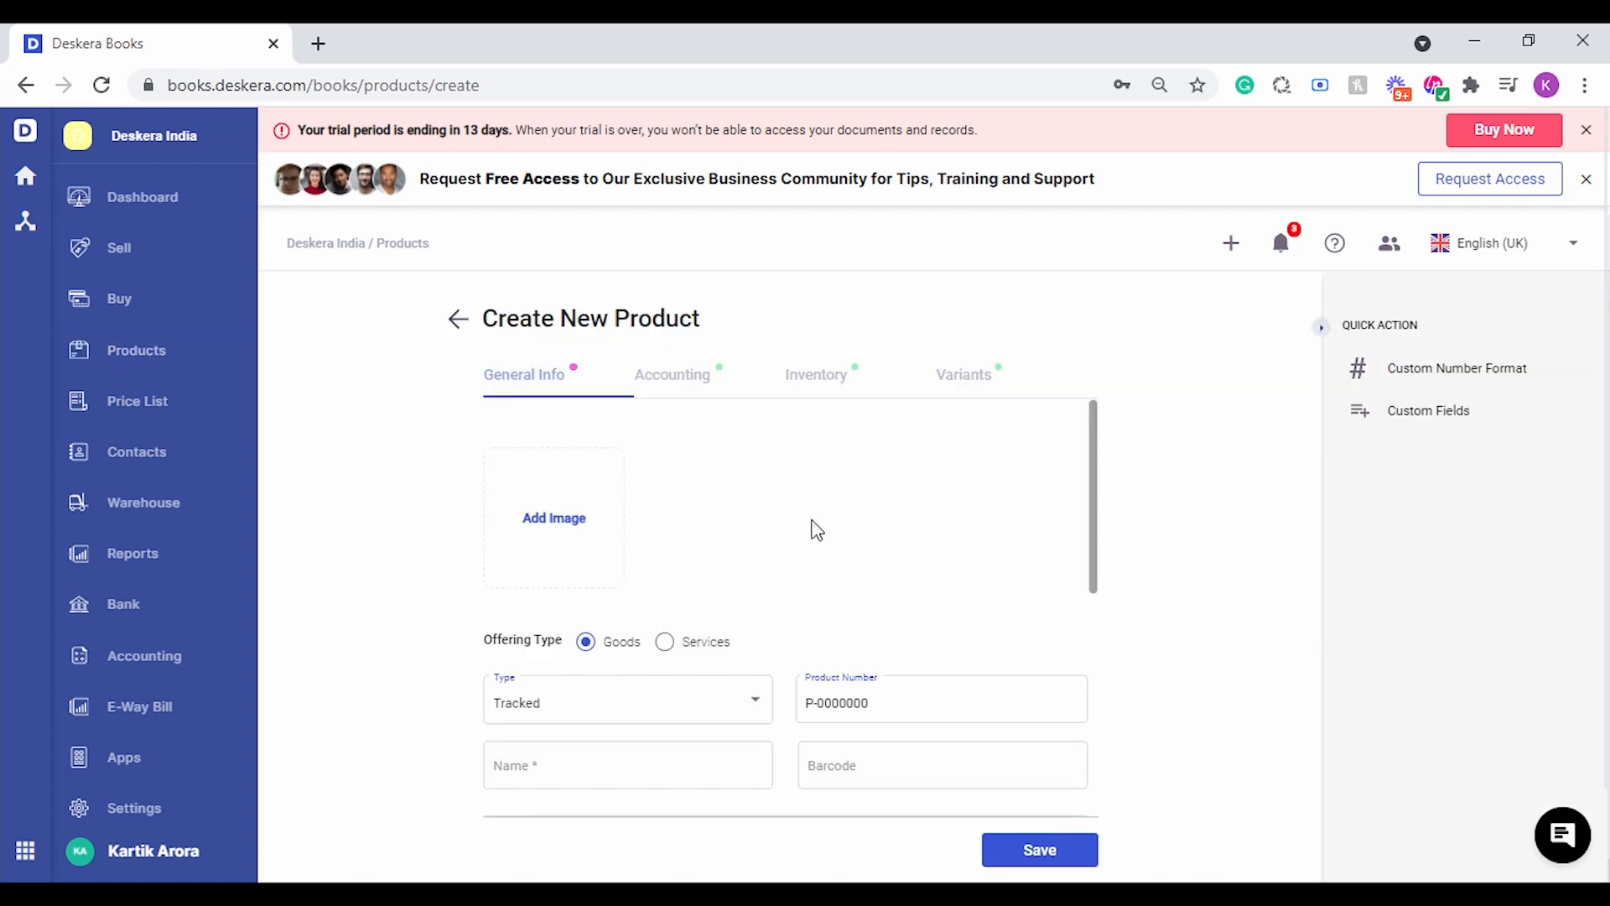
{"action": "left_click", "coordinate": [654, 694]}
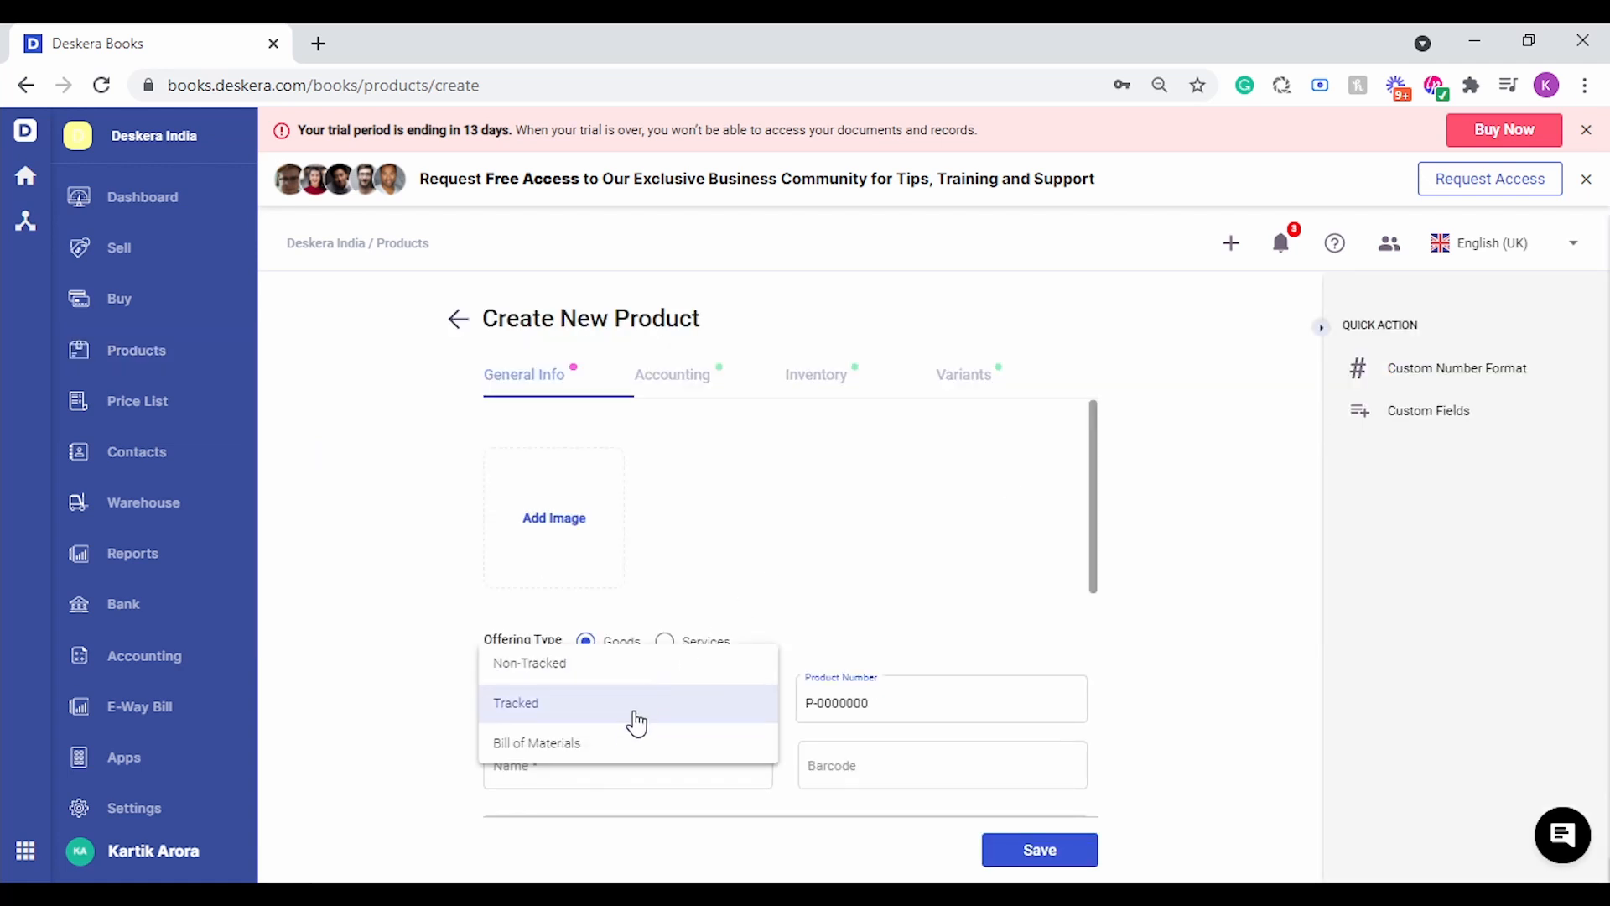
{"action": "left_click", "coordinate": [621, 744]}
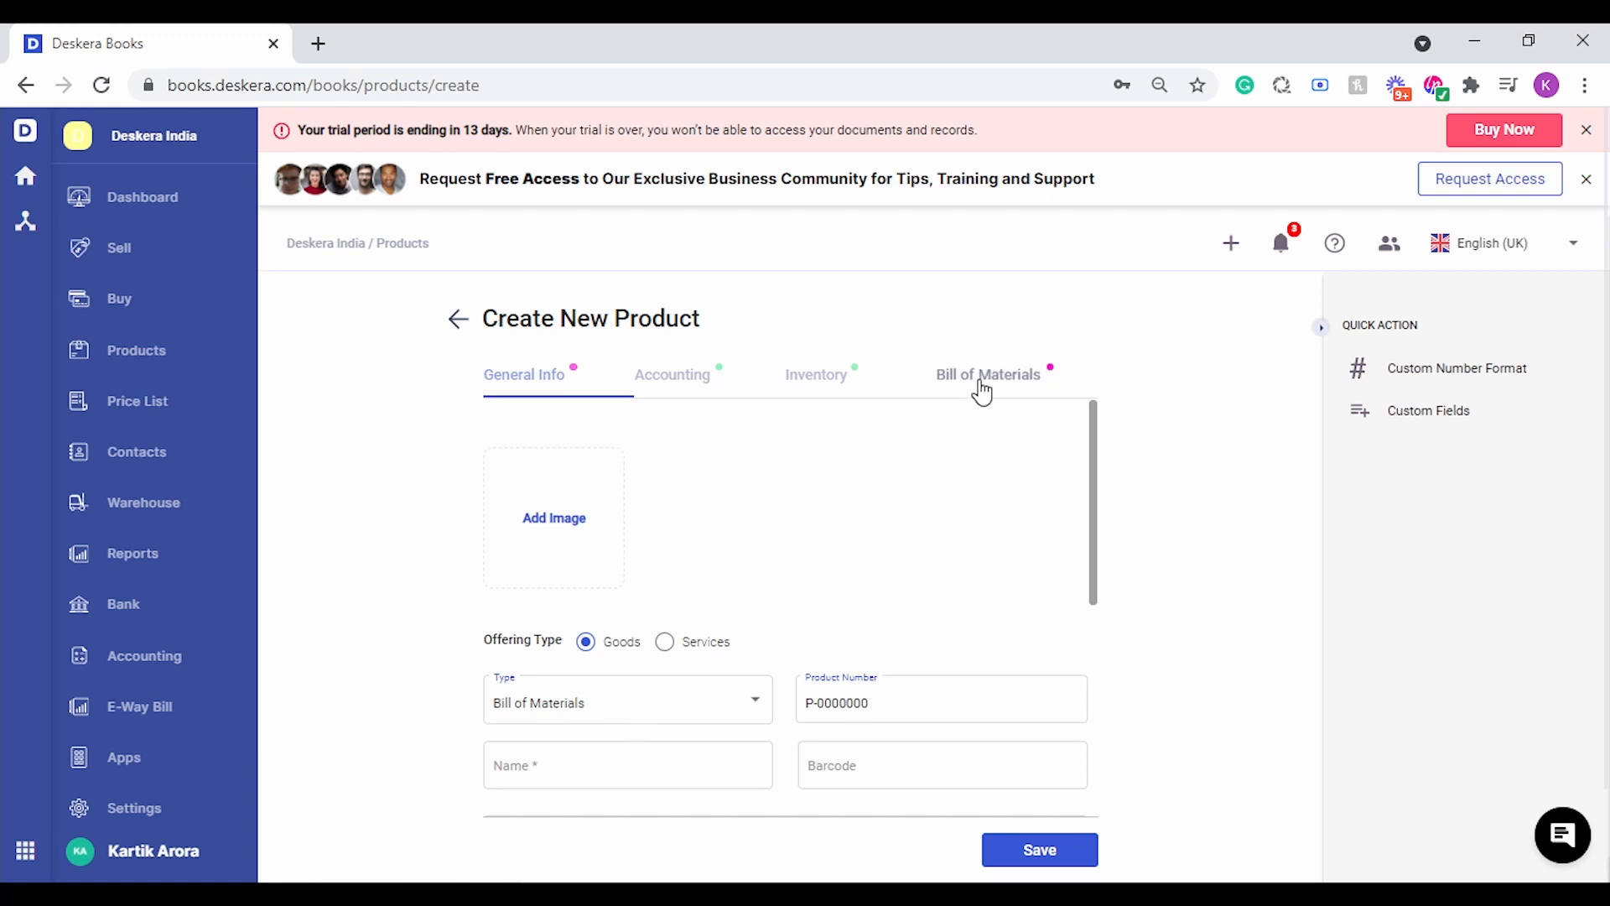
List Test Product 2 and Ext HDD 1 TB with quantity 2 as component products, and leave the product form without saving
{"action": "left_click", "coordinate": [977, 390]}
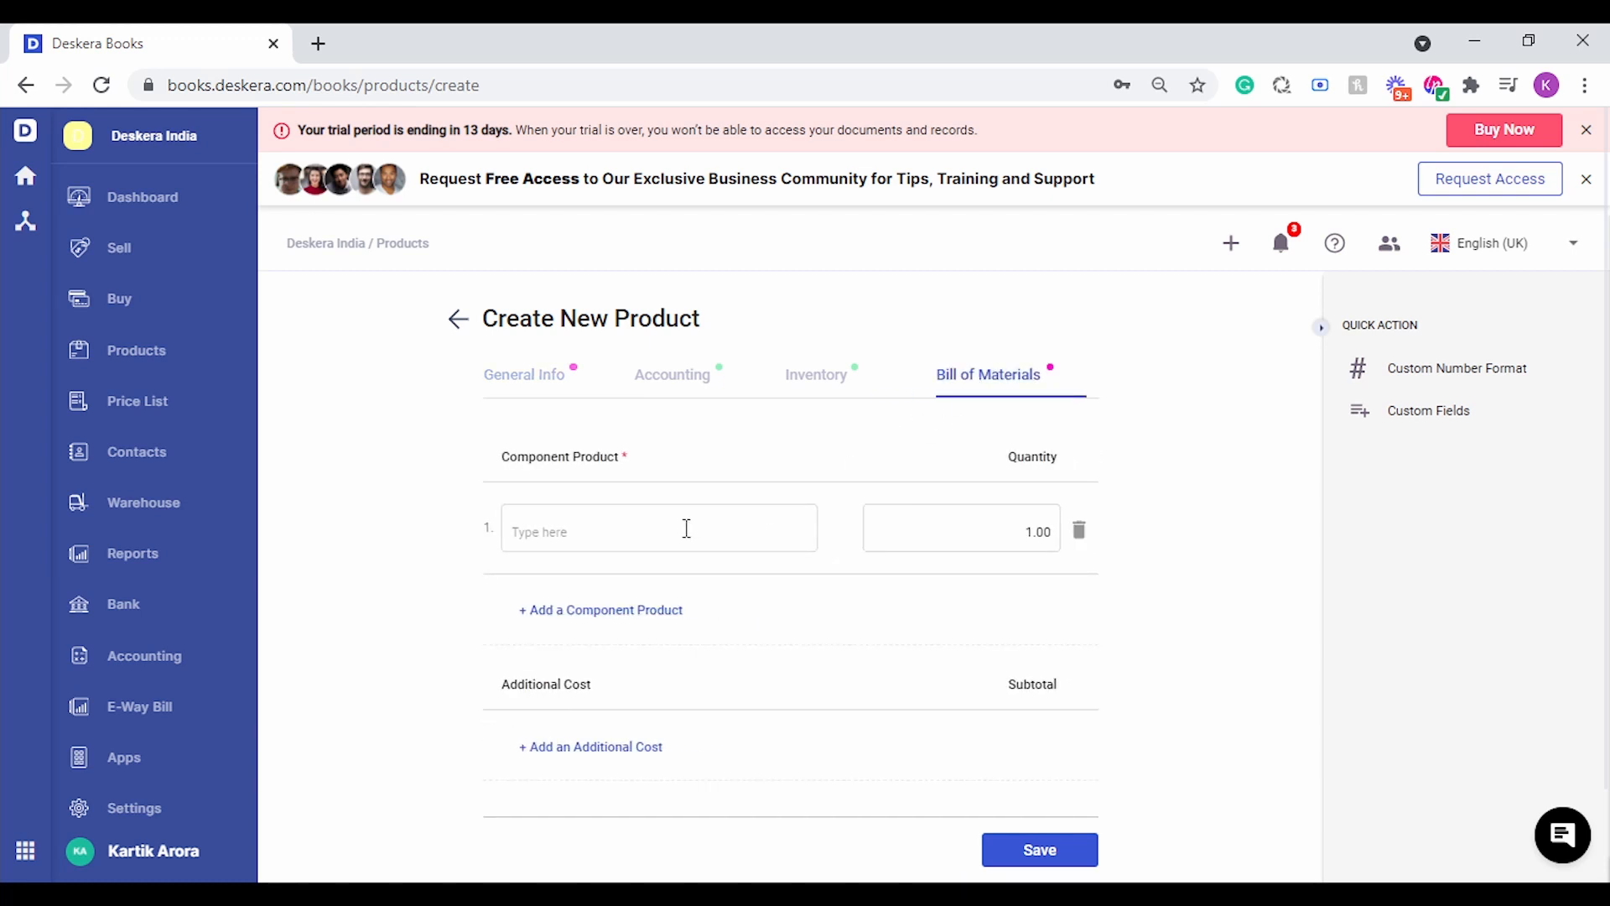
{"action": "left_click", "coordinate": [686, 529]}
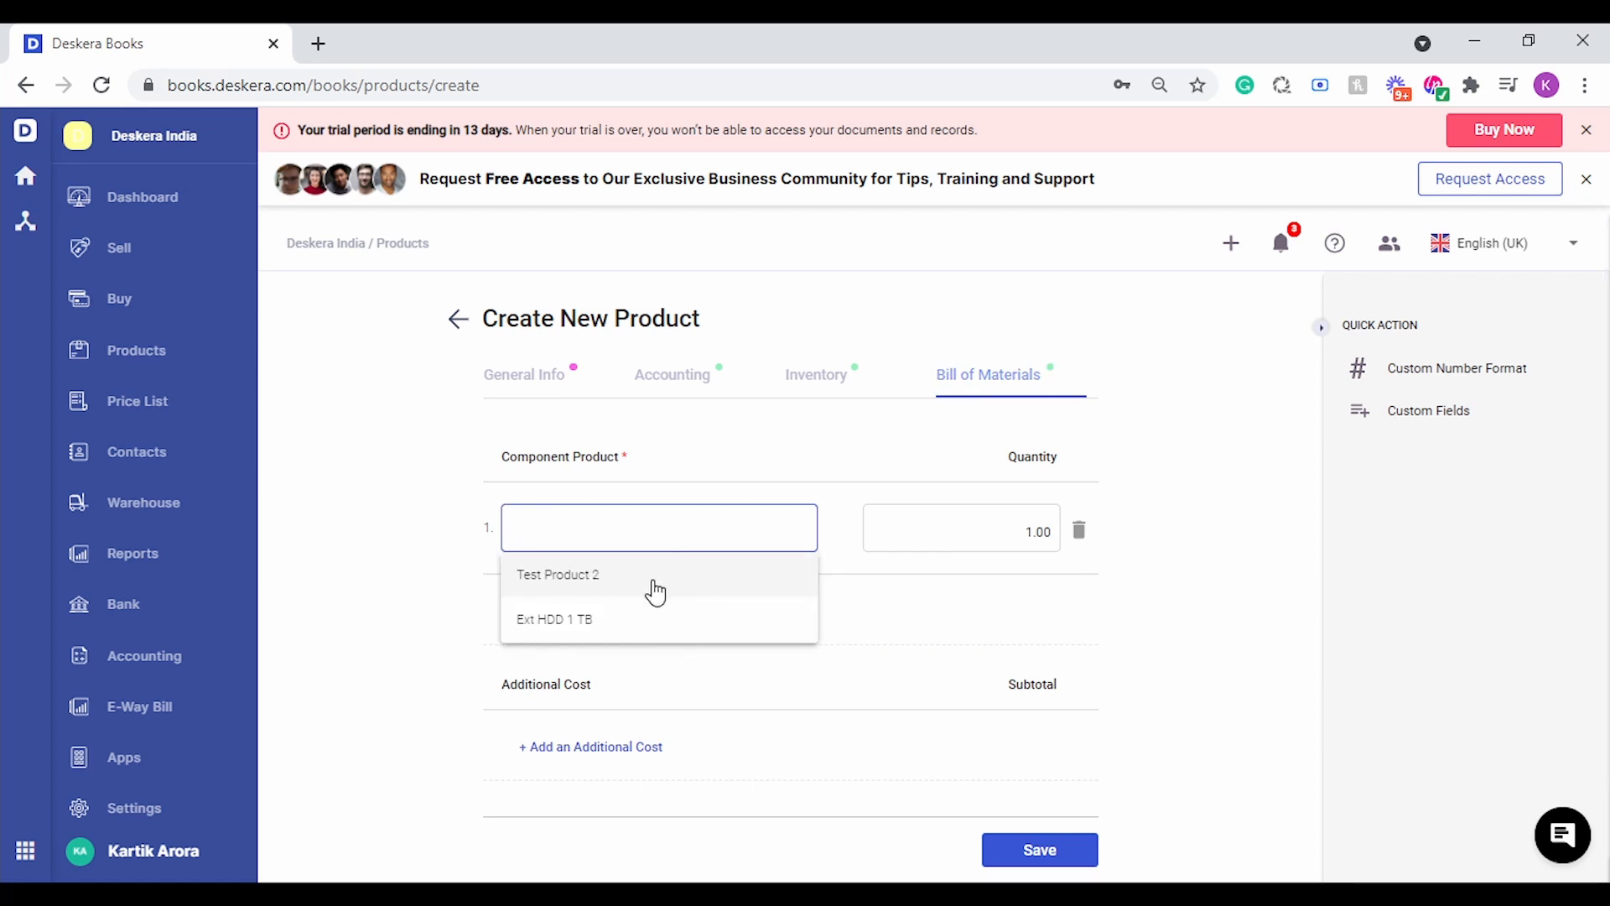
{"action": "left_click", "coordinate": [654, 591]}
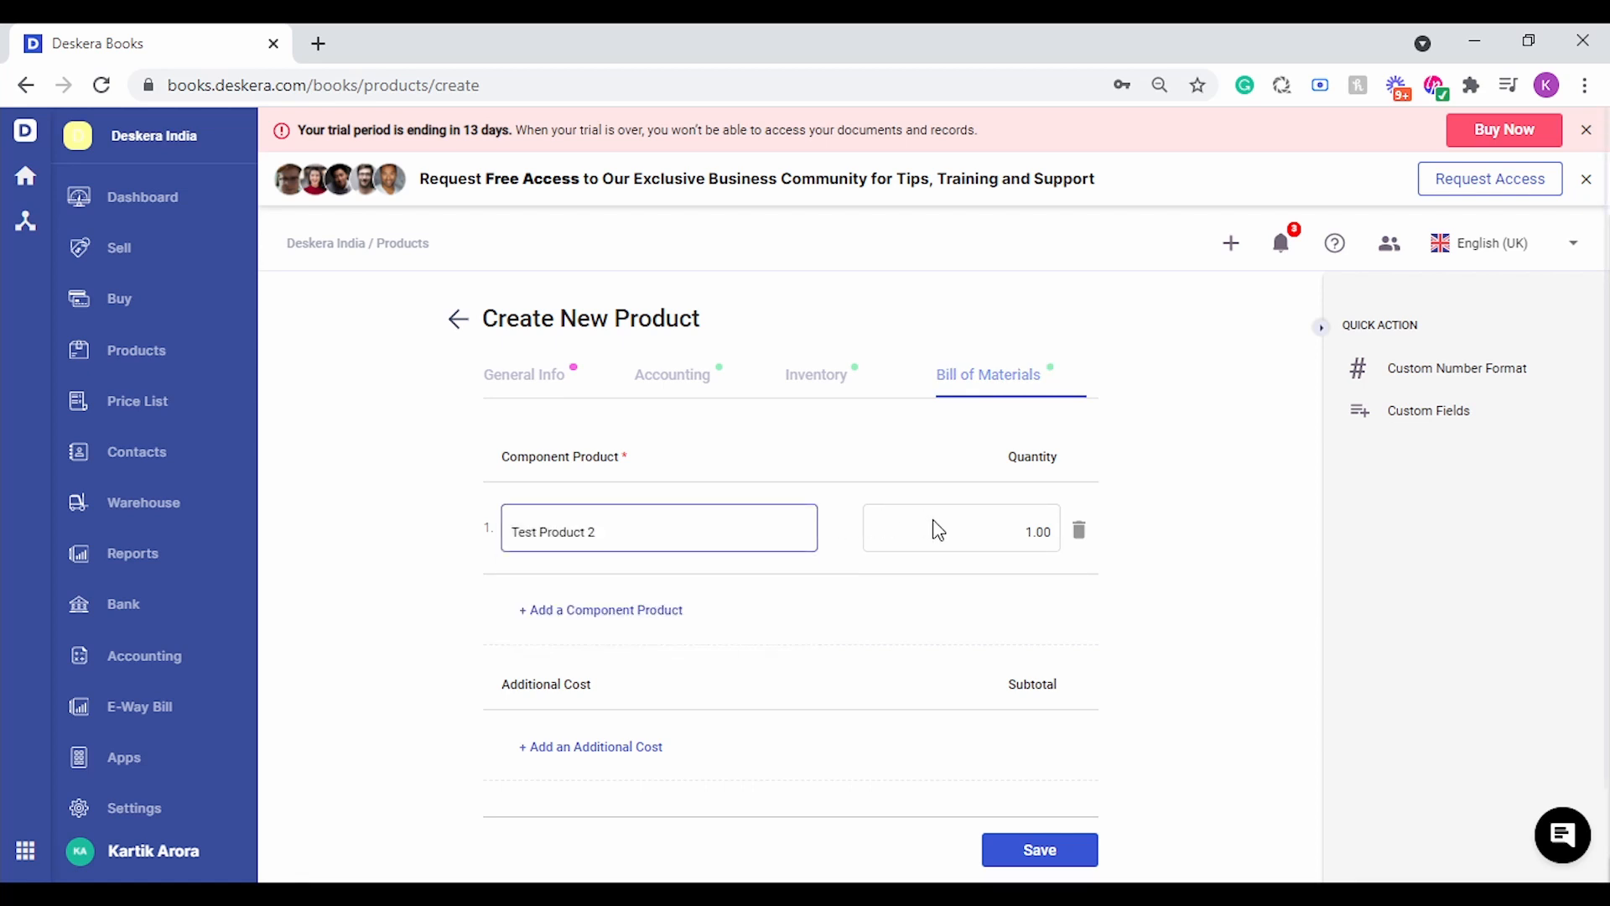
{"action": "left_click", "coordinate": [577, 612]}
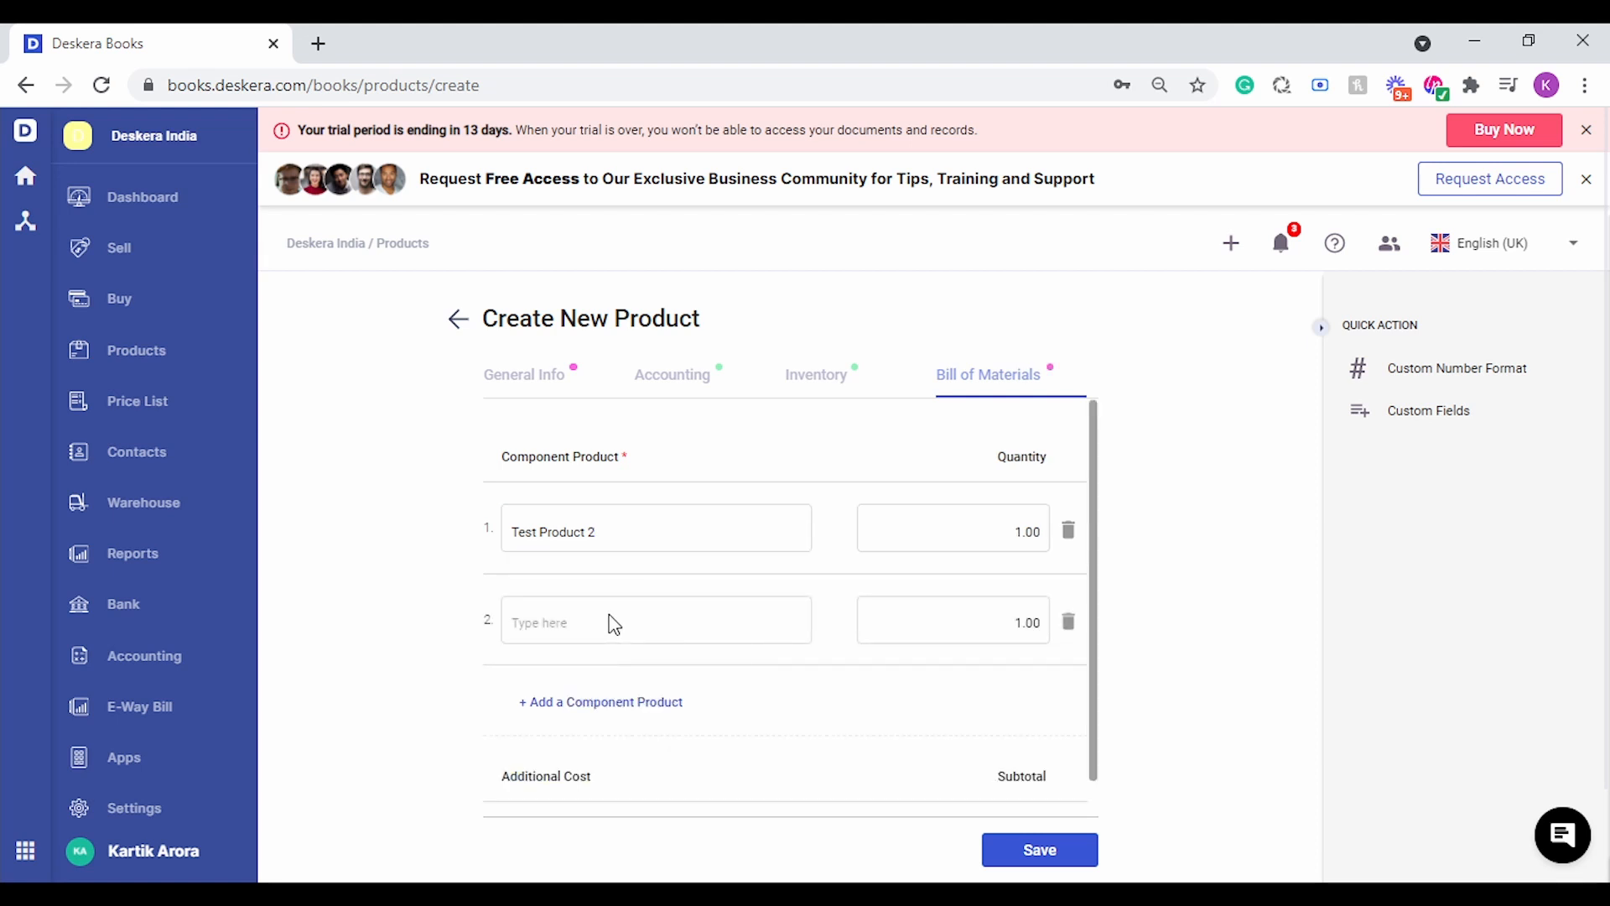
{"action": "left_click", "coordinate": [615, 624]}
{"action": "type", "text": "ext"}
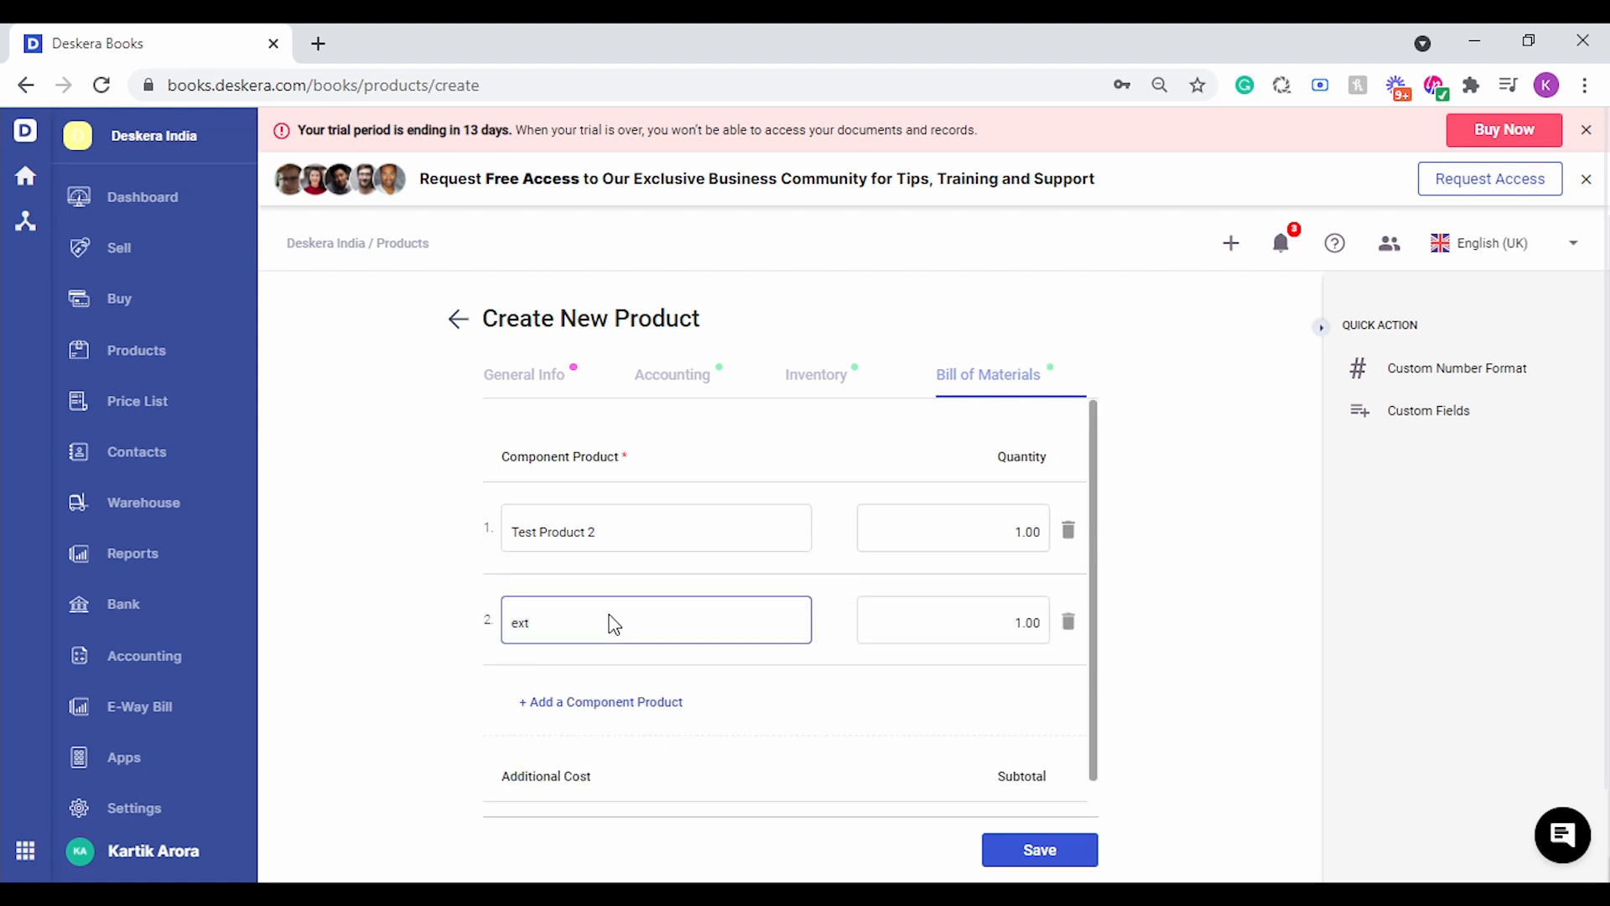
{"action": "left_click", "coordinate": [601, 670]}
{"action": "left_click", "coordinate": [920, 622]}
{"action": "type", "text": "2"}
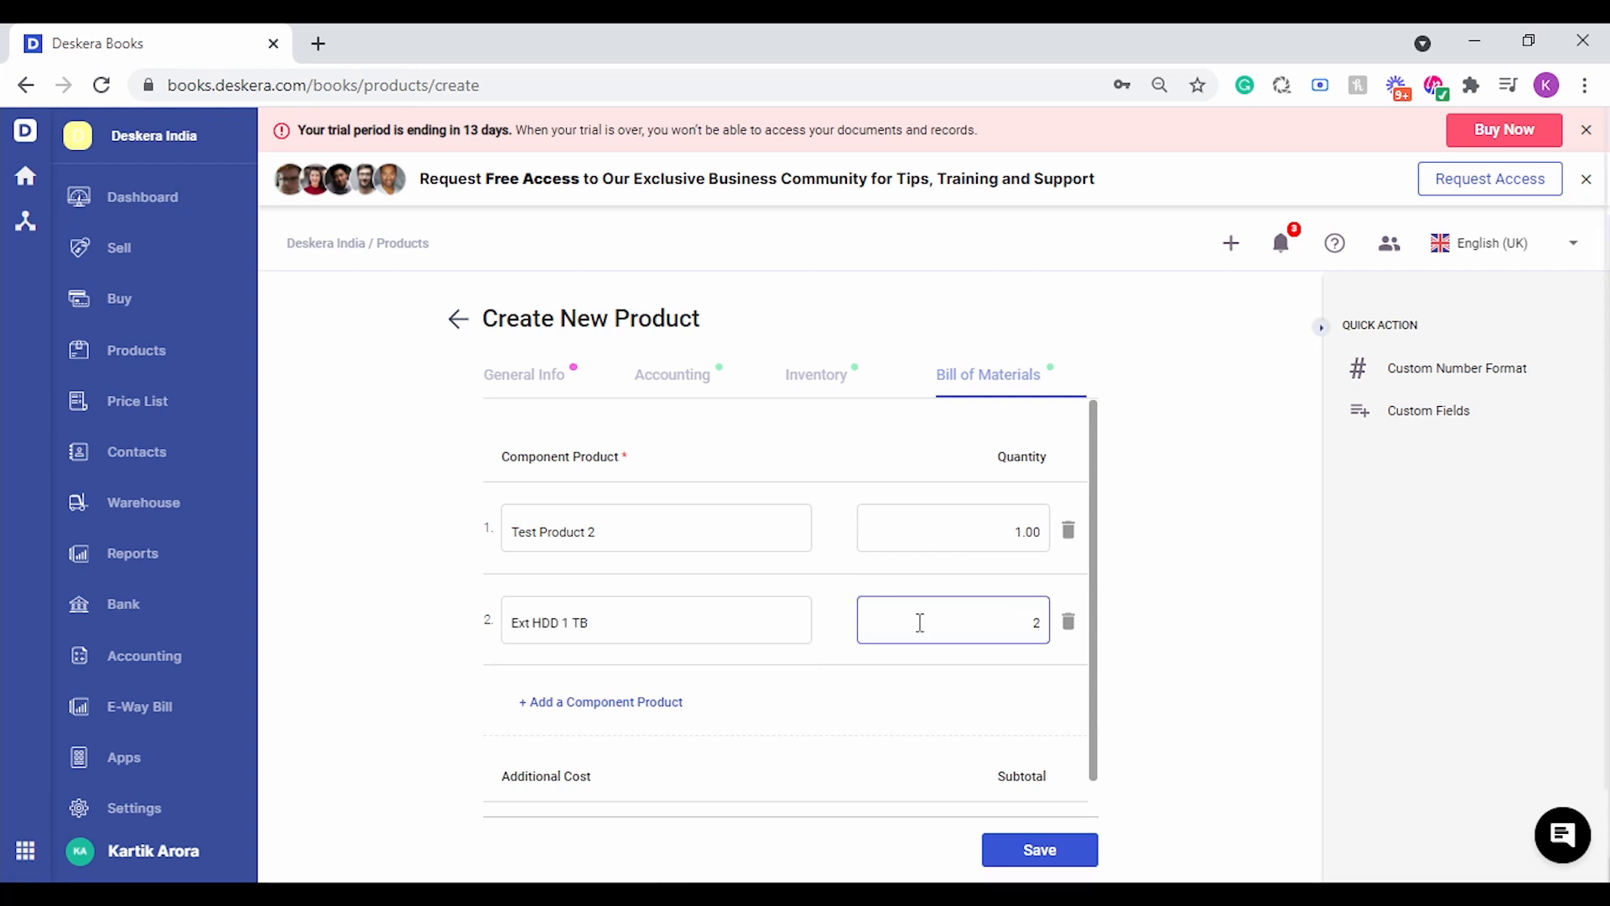
{"action": "left_click", "coordinate": [437, 648]}
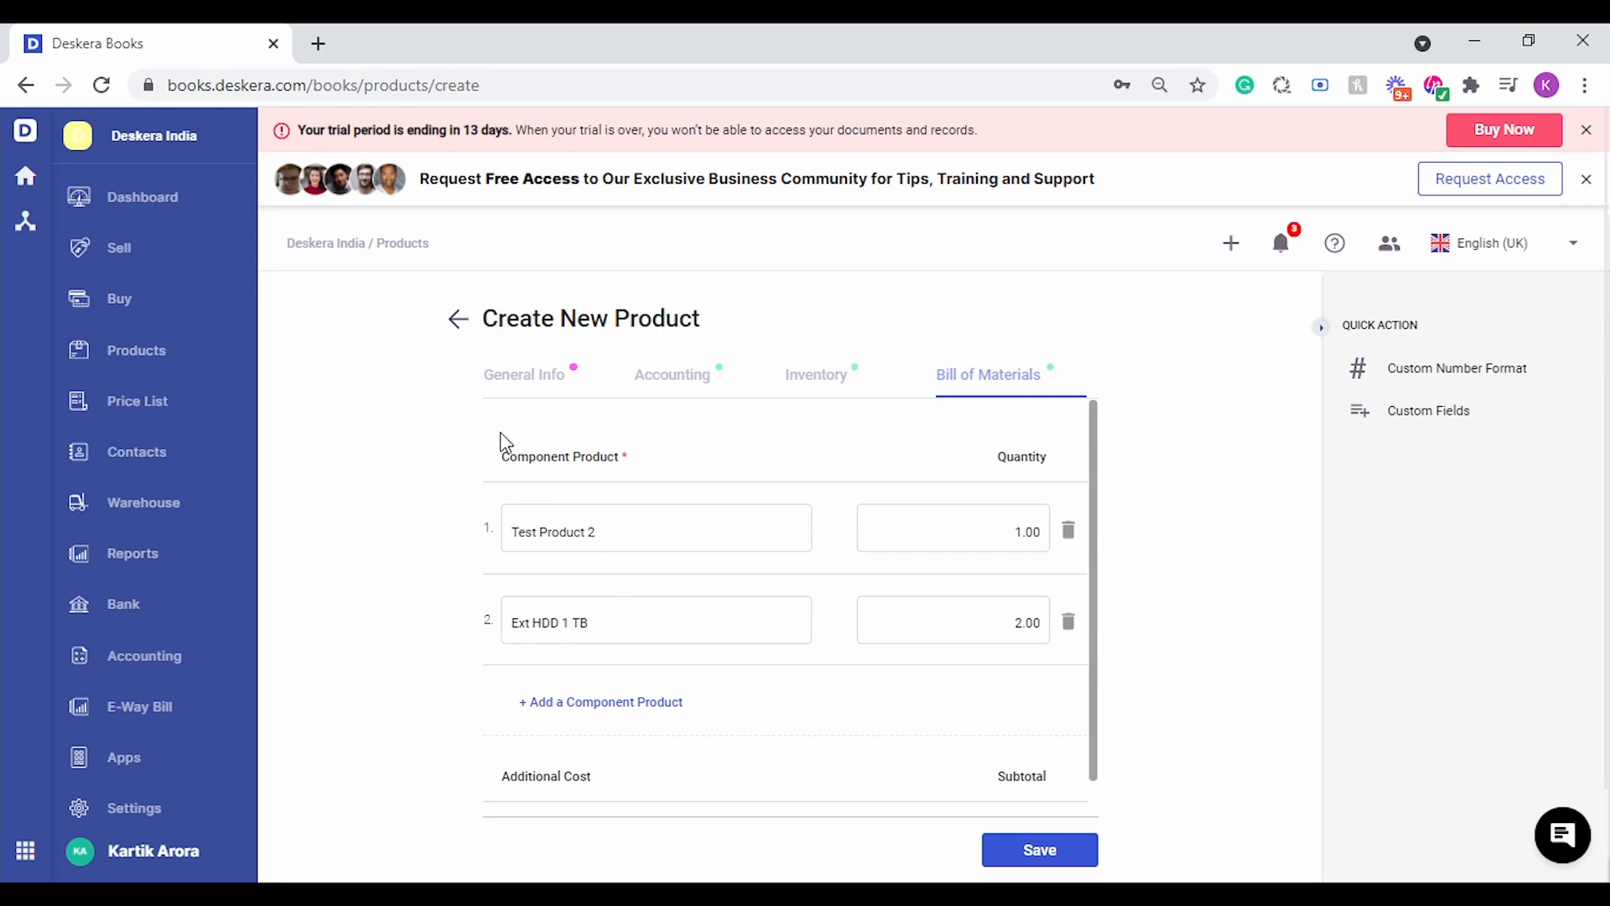
{"action": "left_click", "coordinate": [458, 328]}
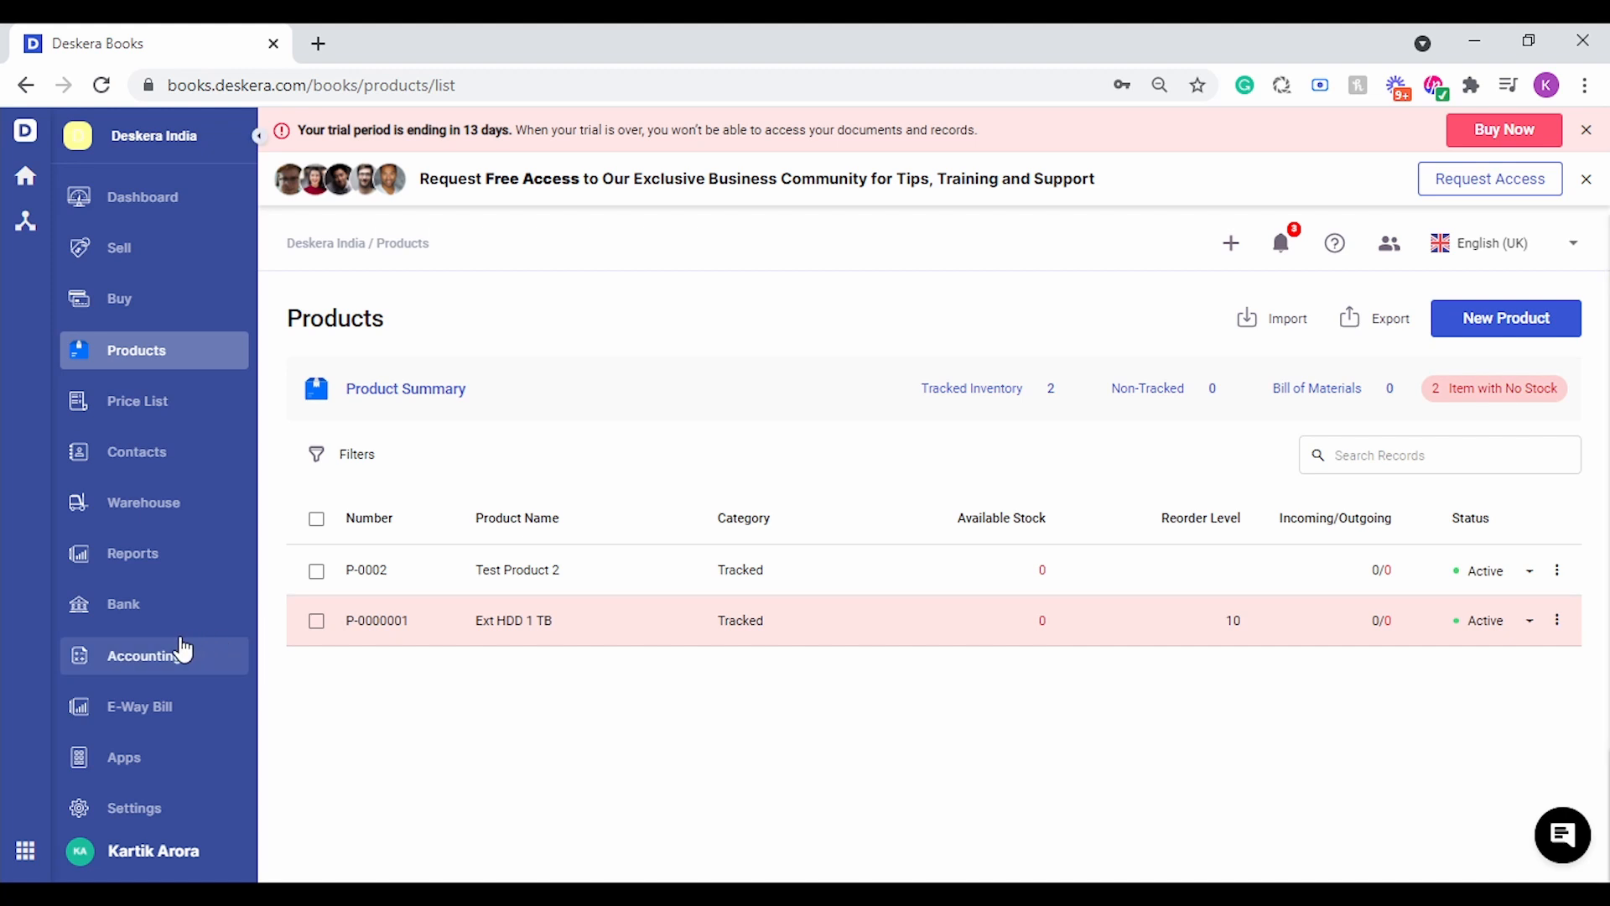
Open the accounting Opening Balances and enter a debit of 5000 for the Office Expense account
{"action": "left_click", "coordinate": [183, 650]}
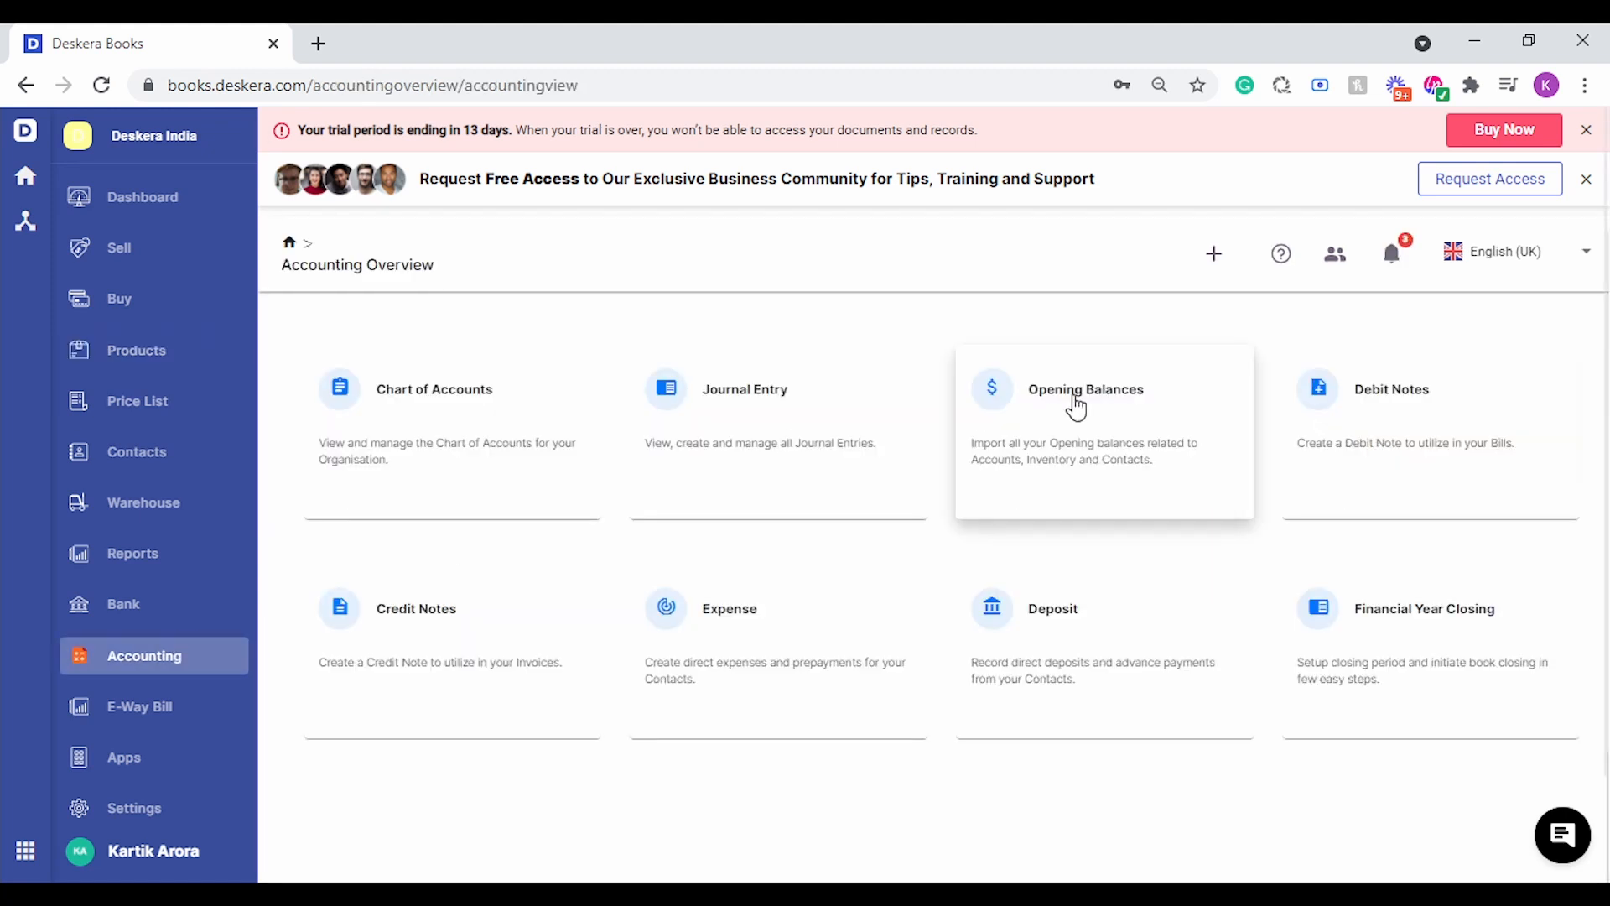
{"action": "left_click", "coordinate": [1072, 396]}
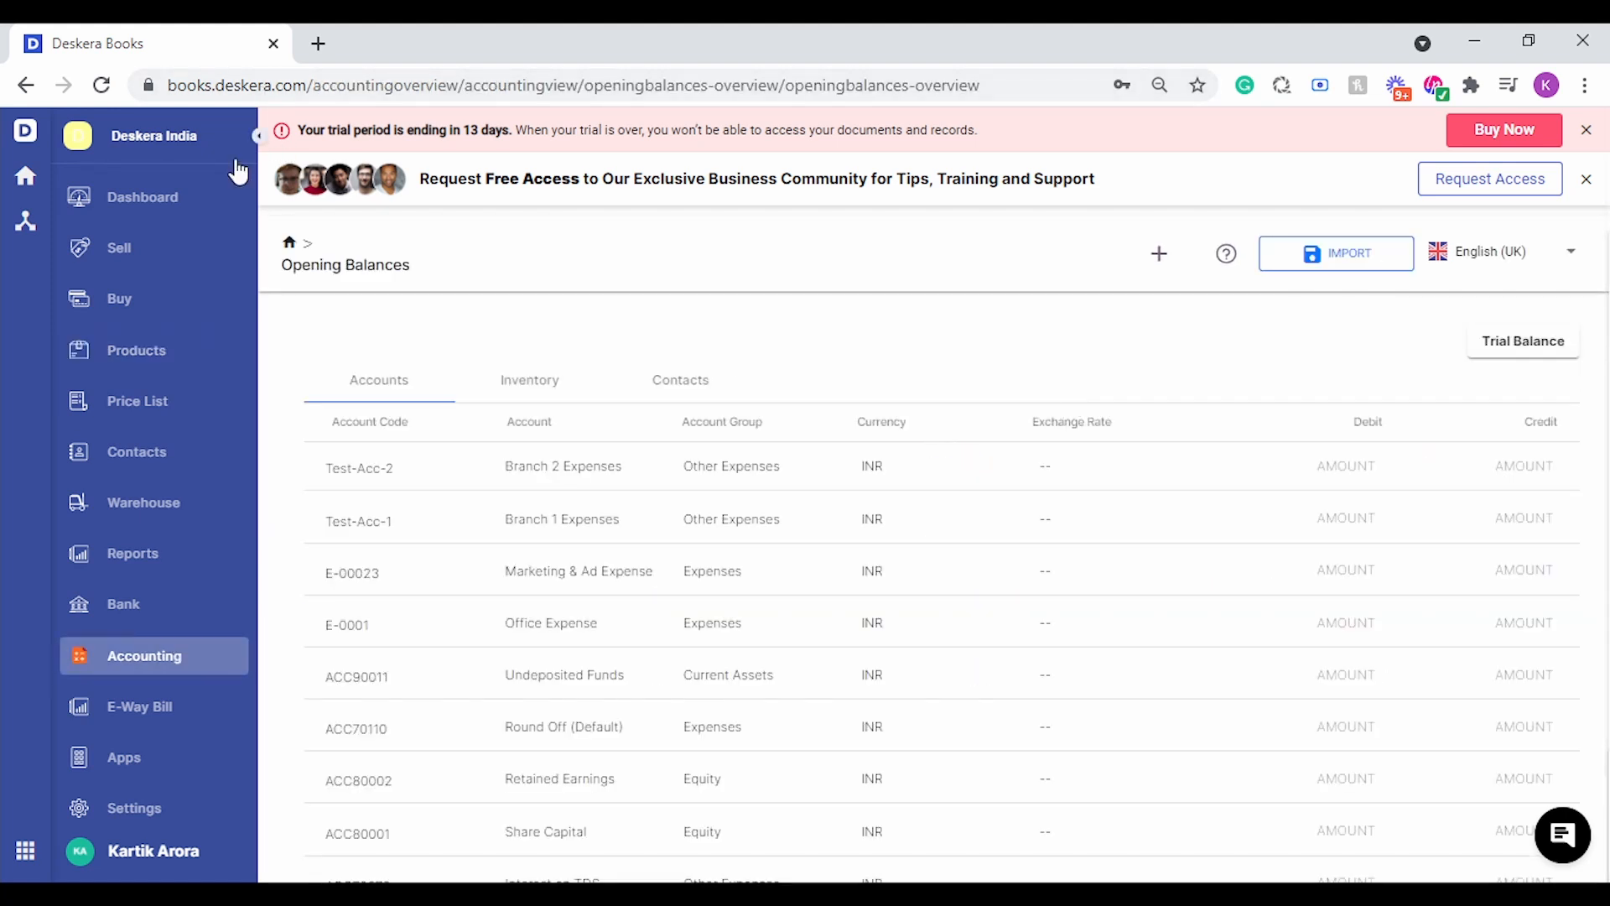
{"action": "left_click", "coordinate": [258, 138]}
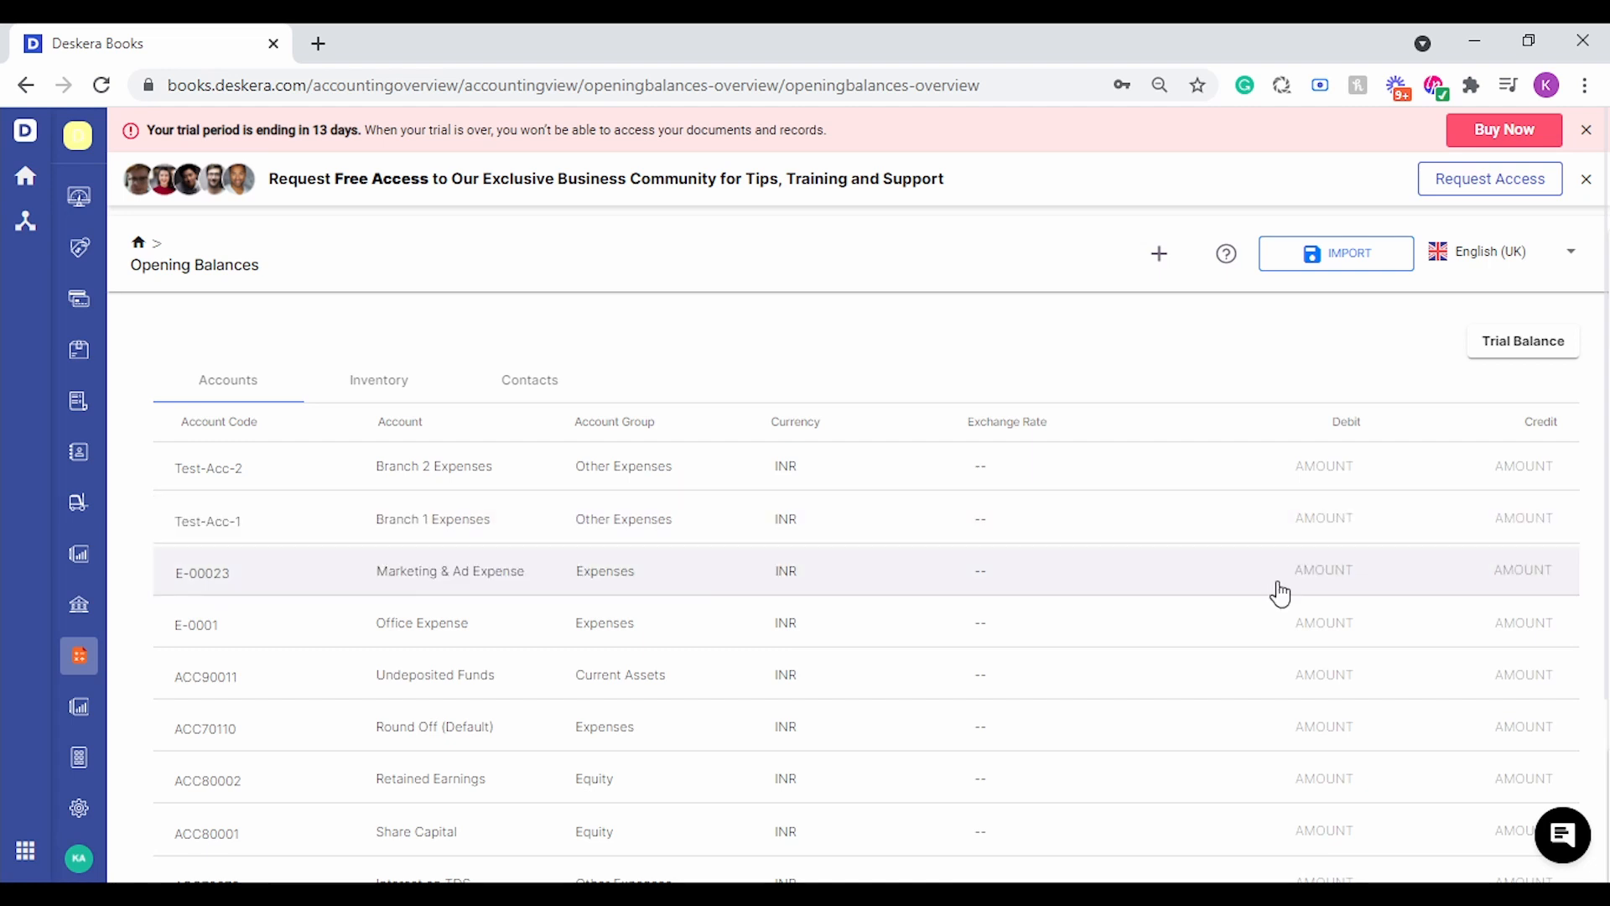
{"action": "left_click", "coordinate": [1339, 627]}
{"action": "type", "text": "5000"}
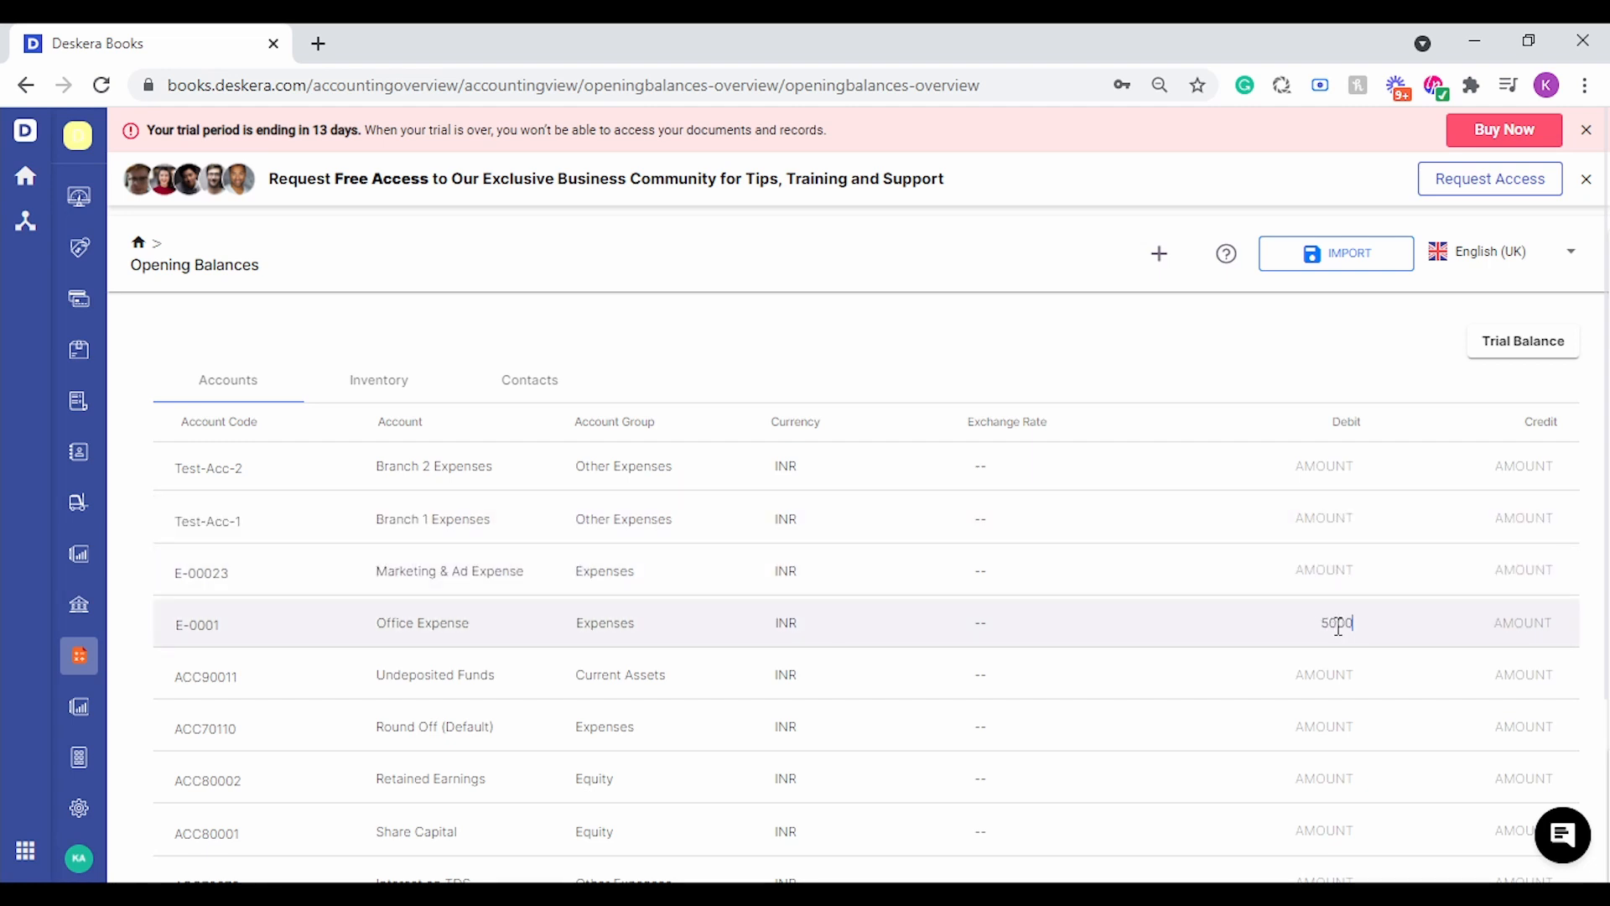
{"action": "left_click", "coordinate": [915, 330]}
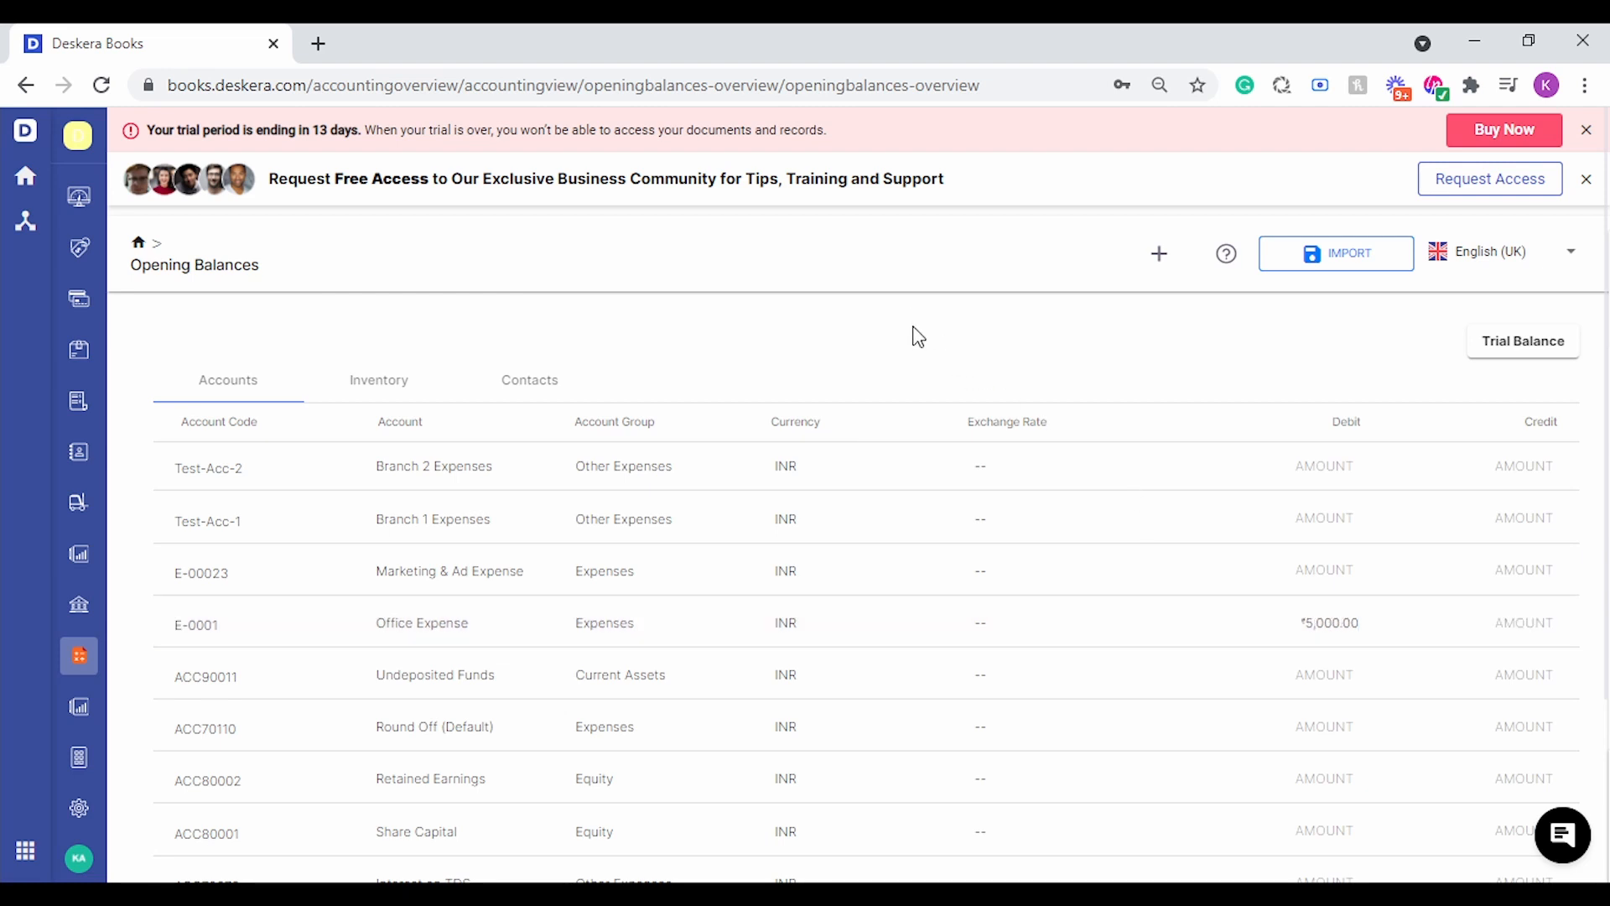
Start the account opening balance import and download its sample file
{"action": "left_click", "coordinate": [1348, 270]}
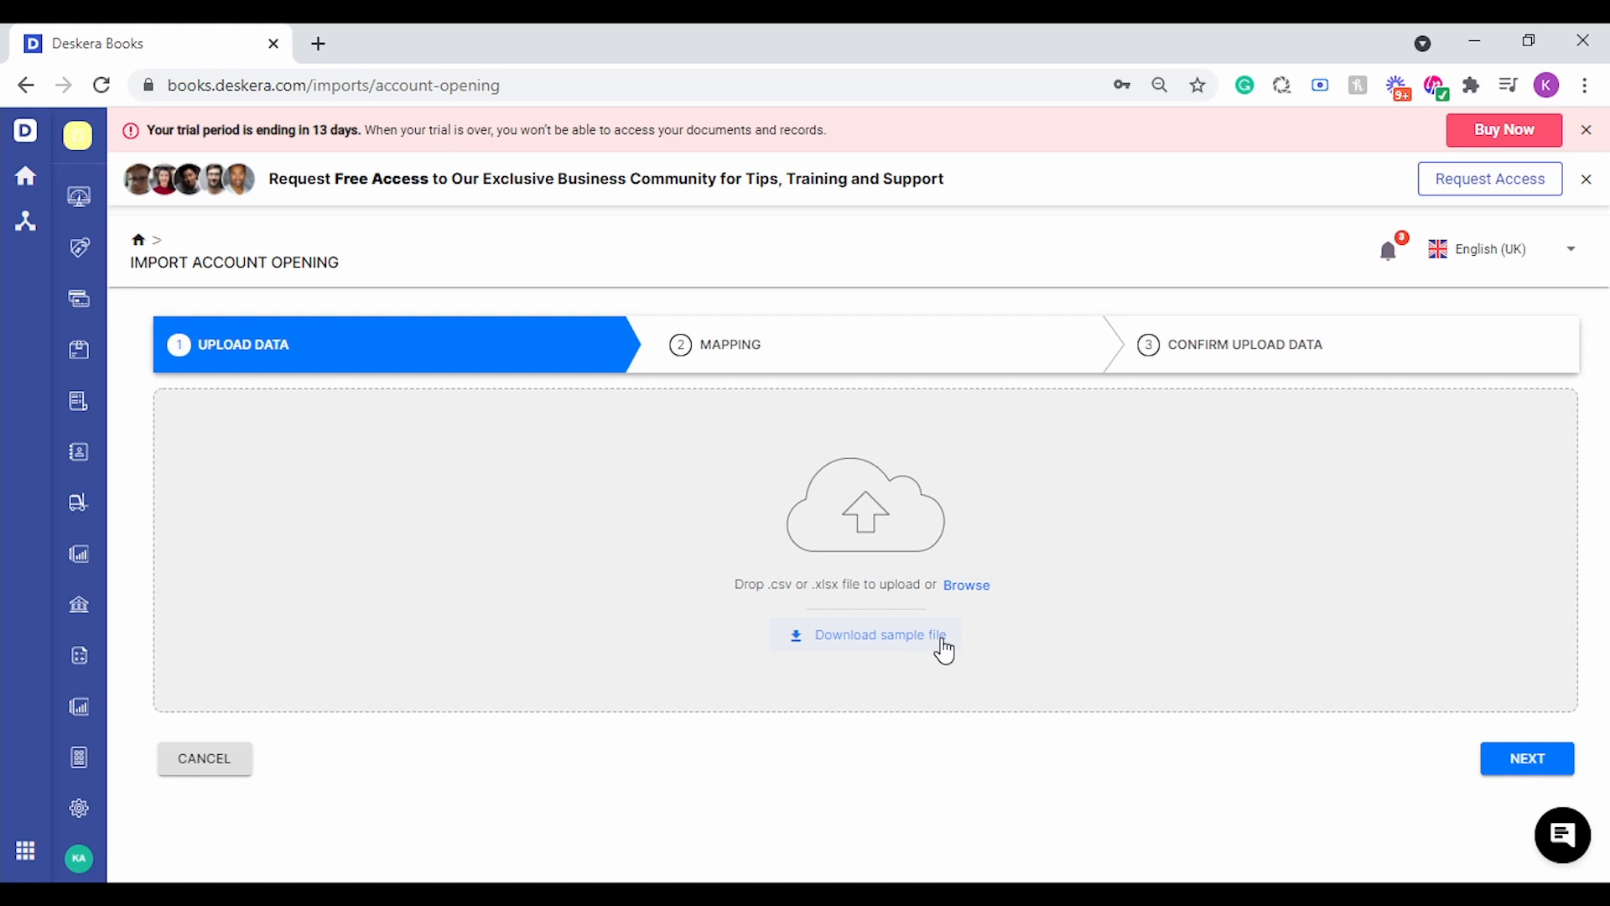
{"action": "left_click", "coordinate": [943, 642]}
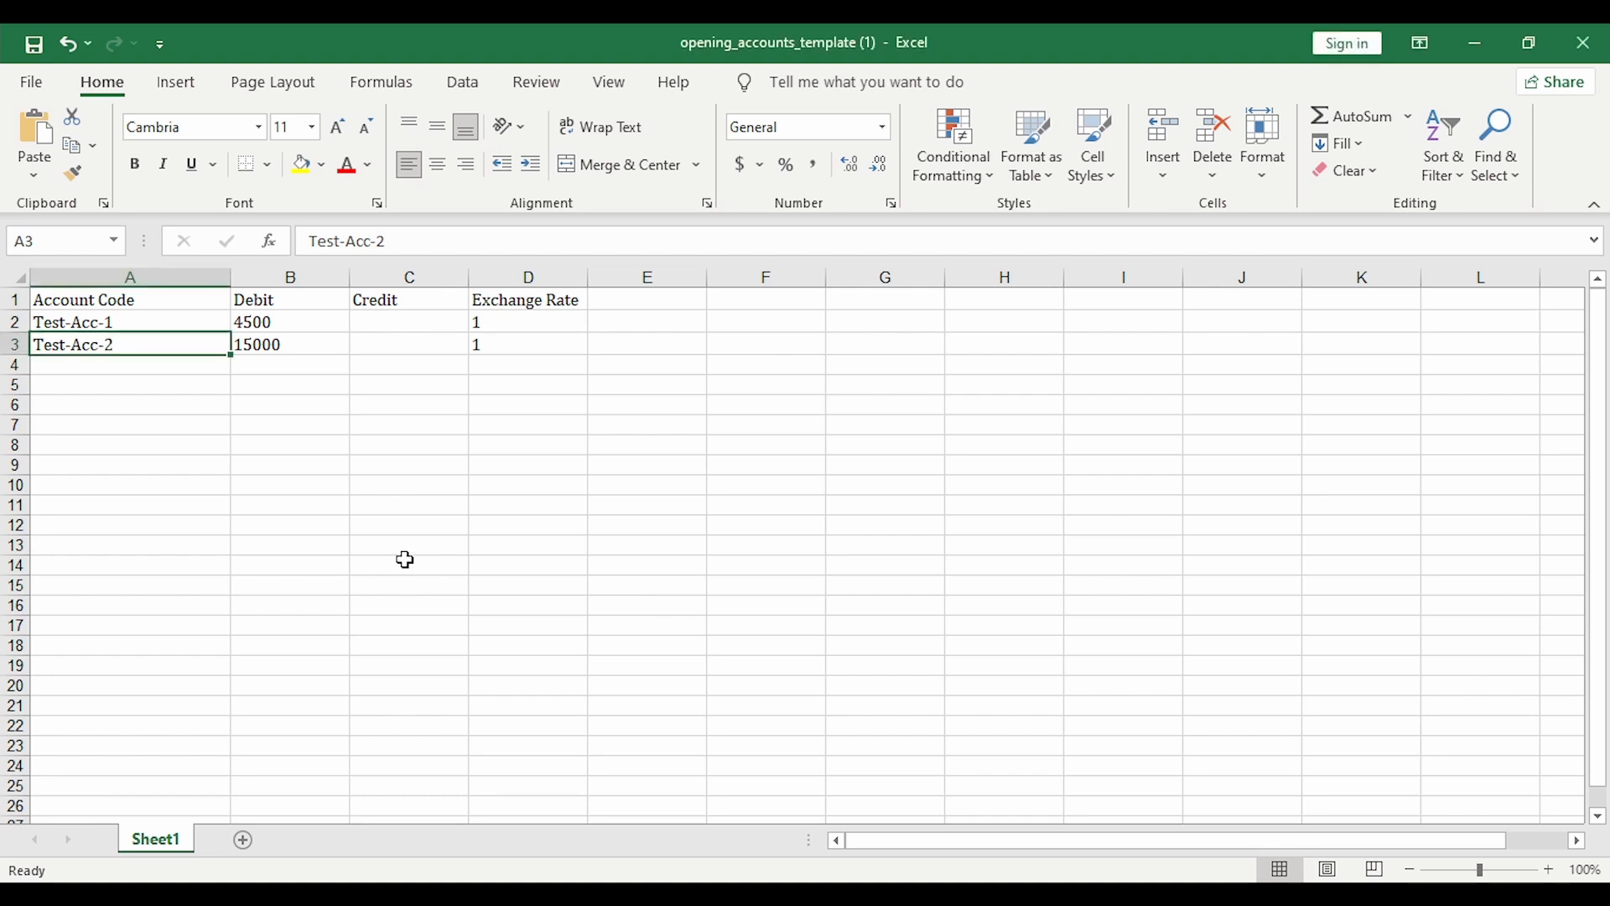
Examine the Account Code, Debit, Credit and Exchange Rate columns for both test accounts in the opening accounts template in Excel
{"action": "key", "text": "Up"}
{"action": "key", "text": "Right"}
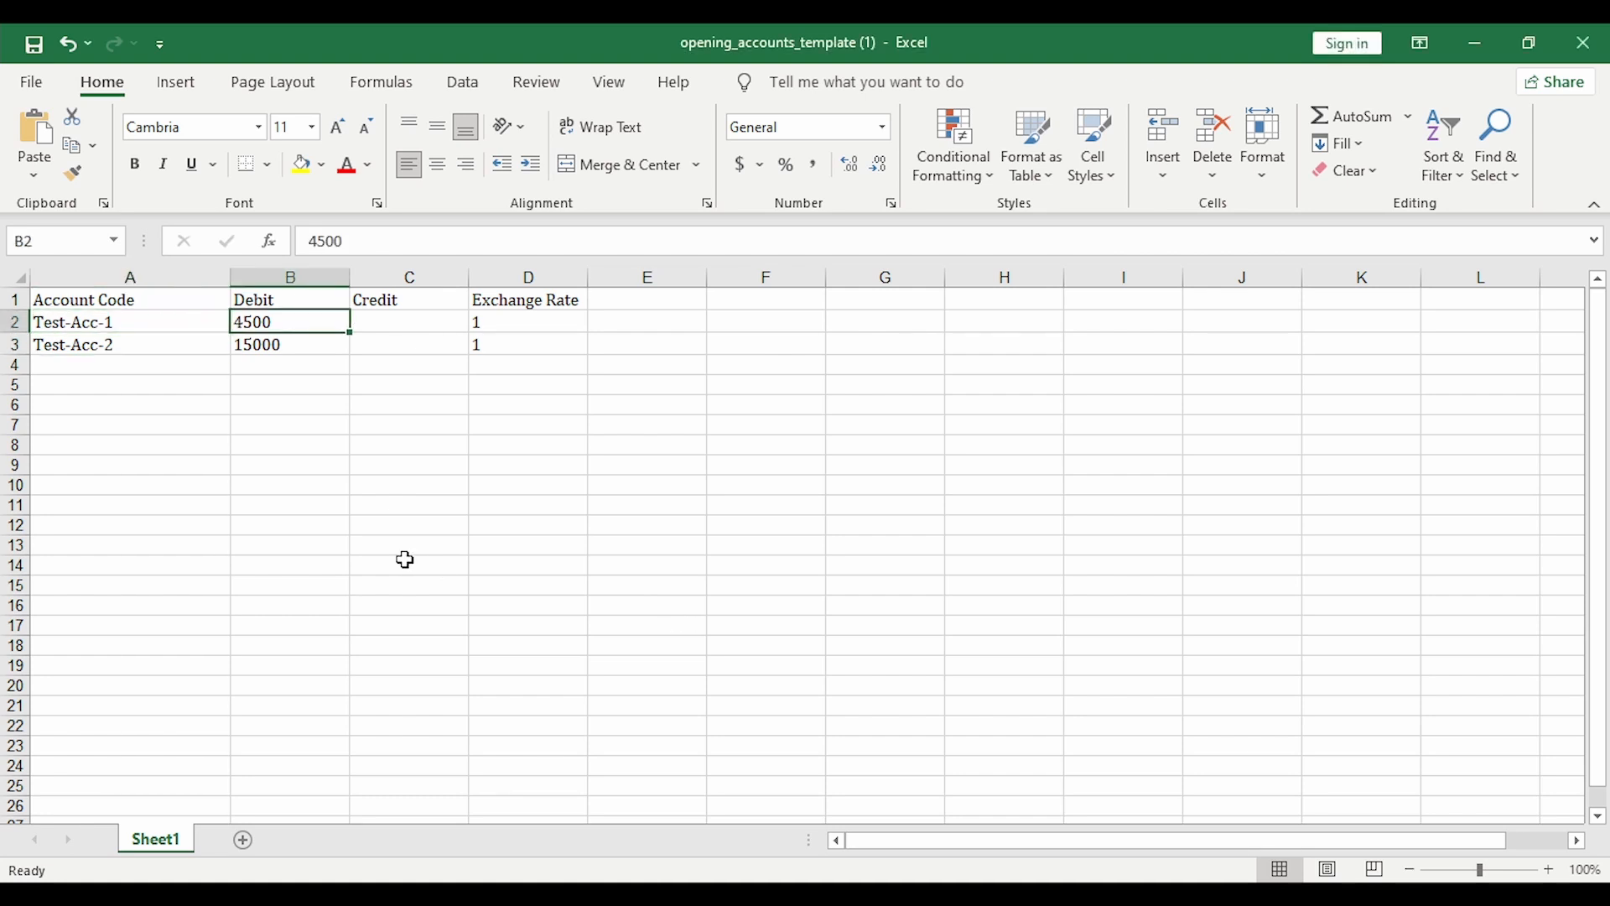
{"action": "key", "text": "Right"}
{"action": "key", "text": "Right"}
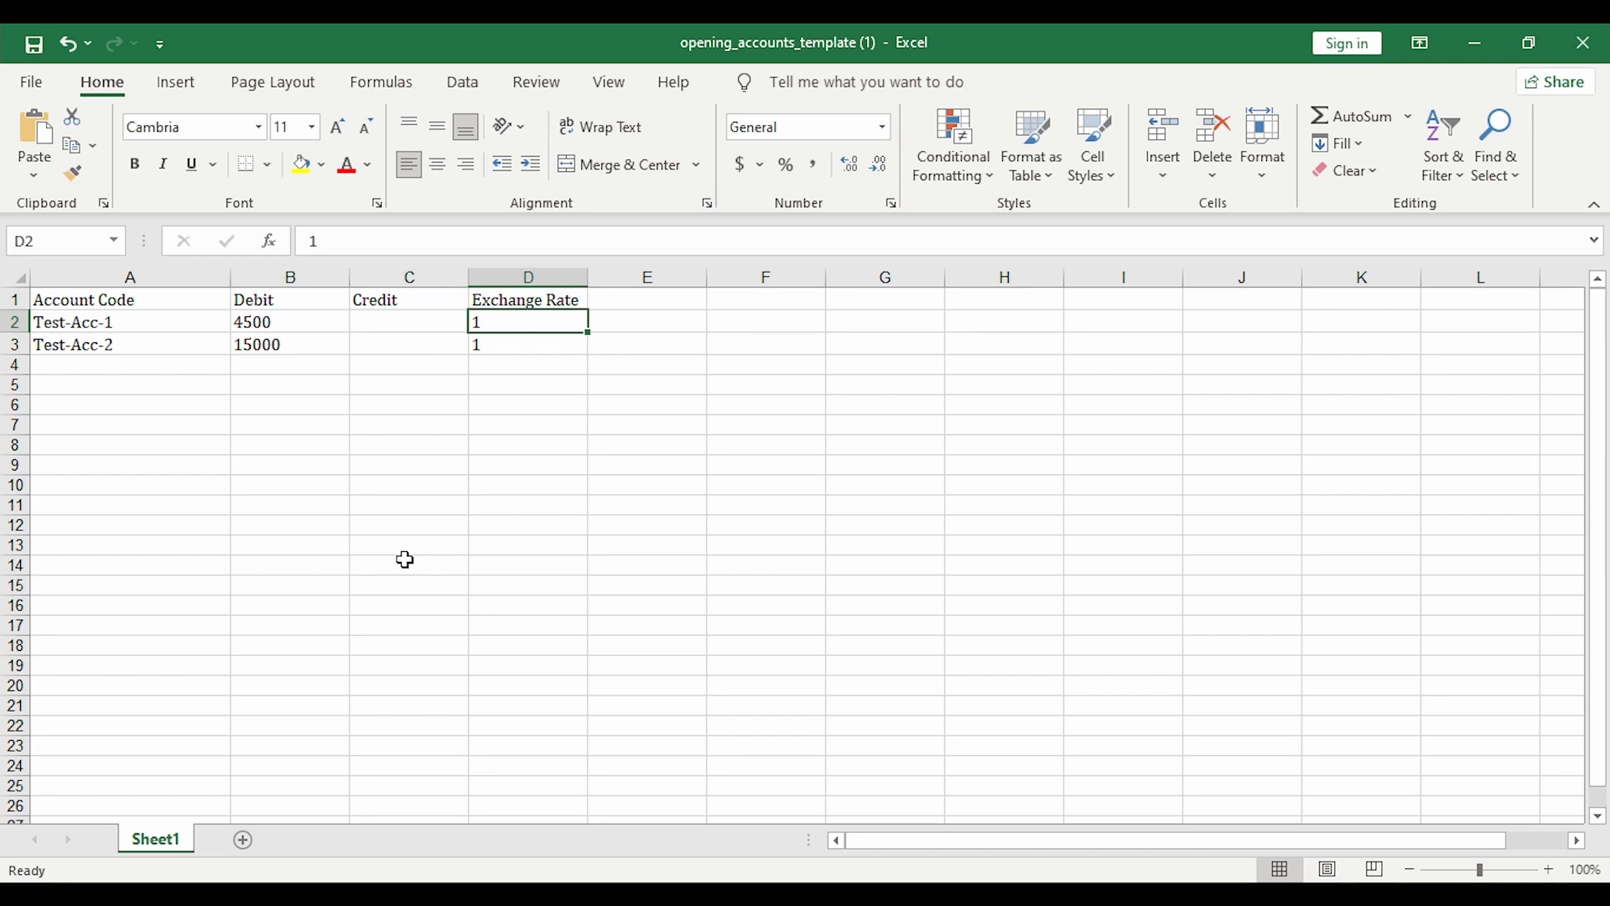
{"action": "key", "text": "Down"}
{"action": "key", "text": "Left"}
{"action": "key", "text": "Left"}
{"action": "key", "text": "Left"}
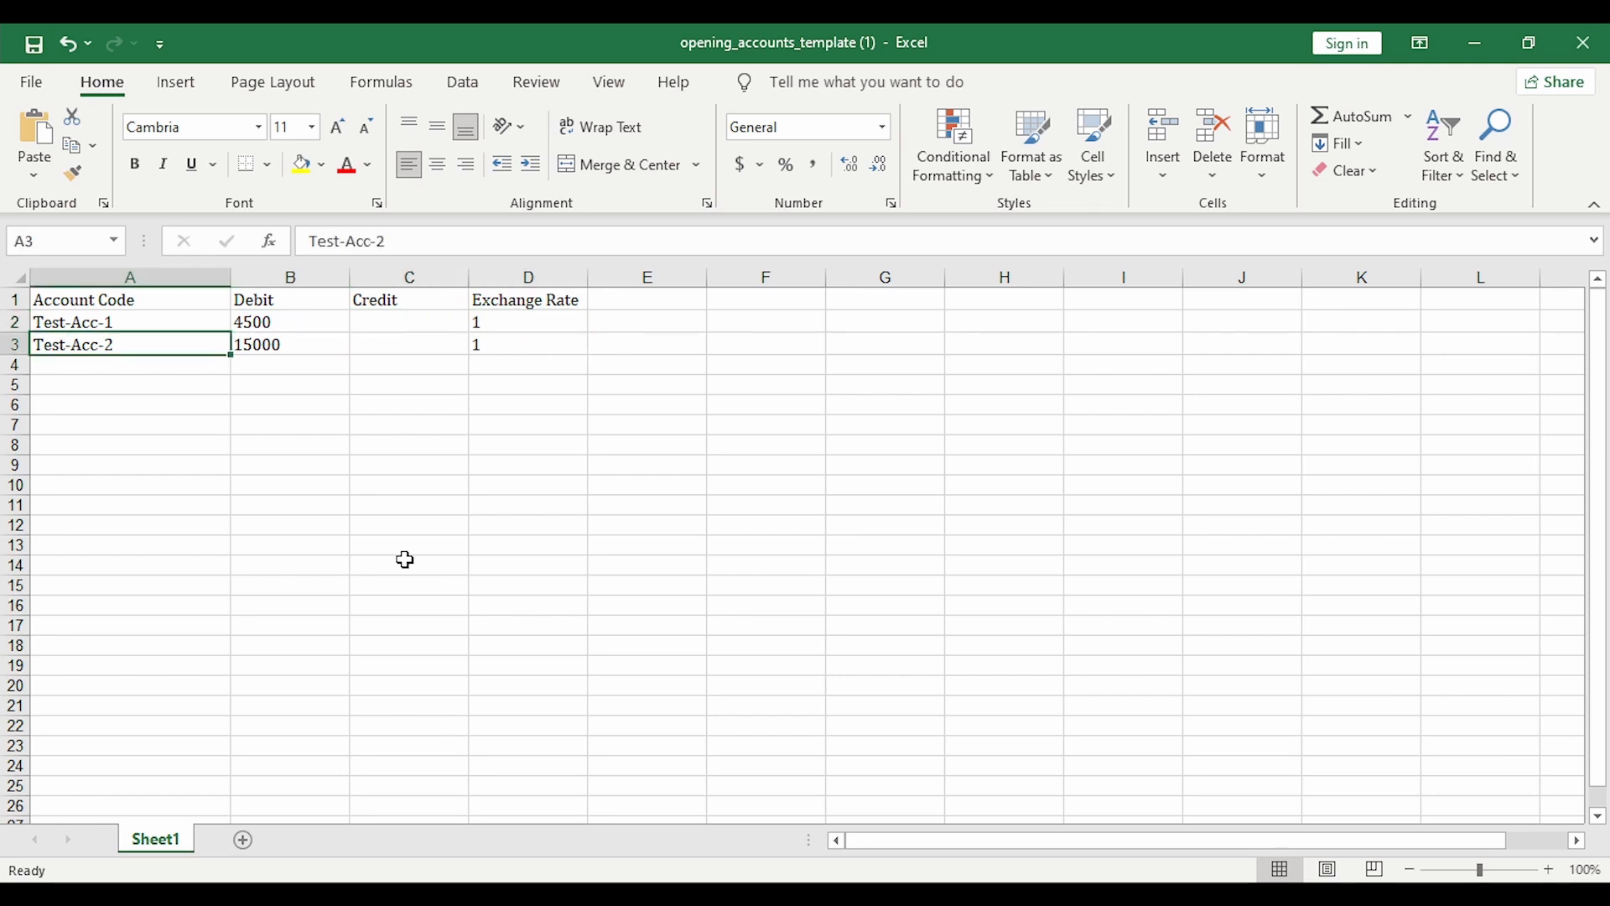
{"action": "key", "text": "Down"}
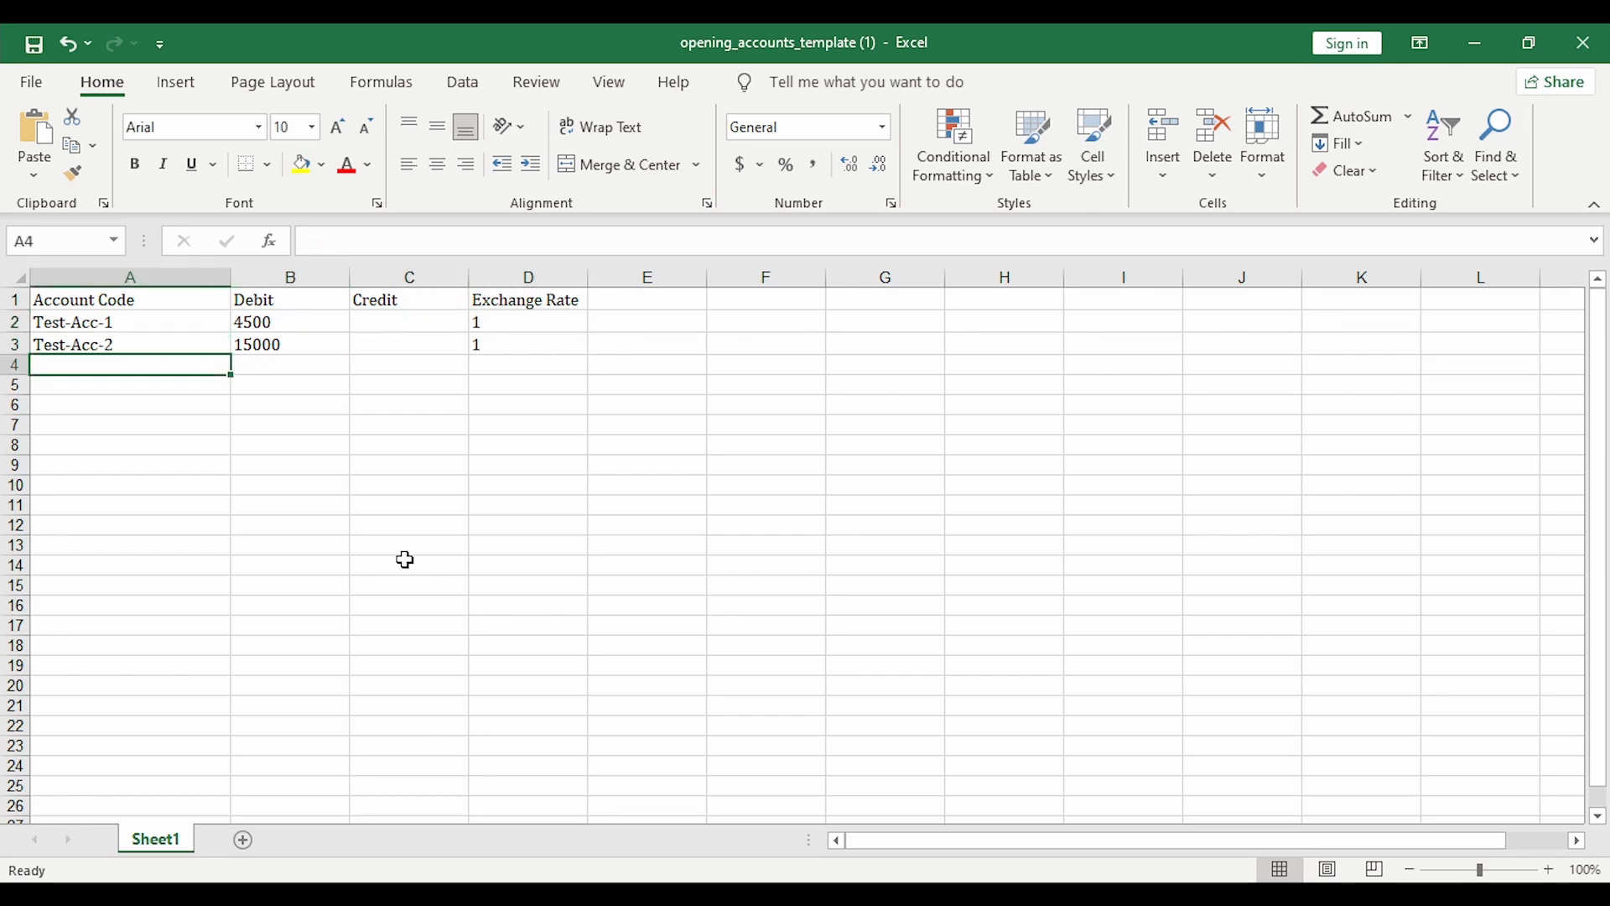
{"action": "key", "text": "Down"}
{"action": "key", "text": "Up"}
Switch back to Deskera Books and upload opening_accounts_template (1).xlsx to the account opening import
{"action": "key", "text": "alt+Tab"}
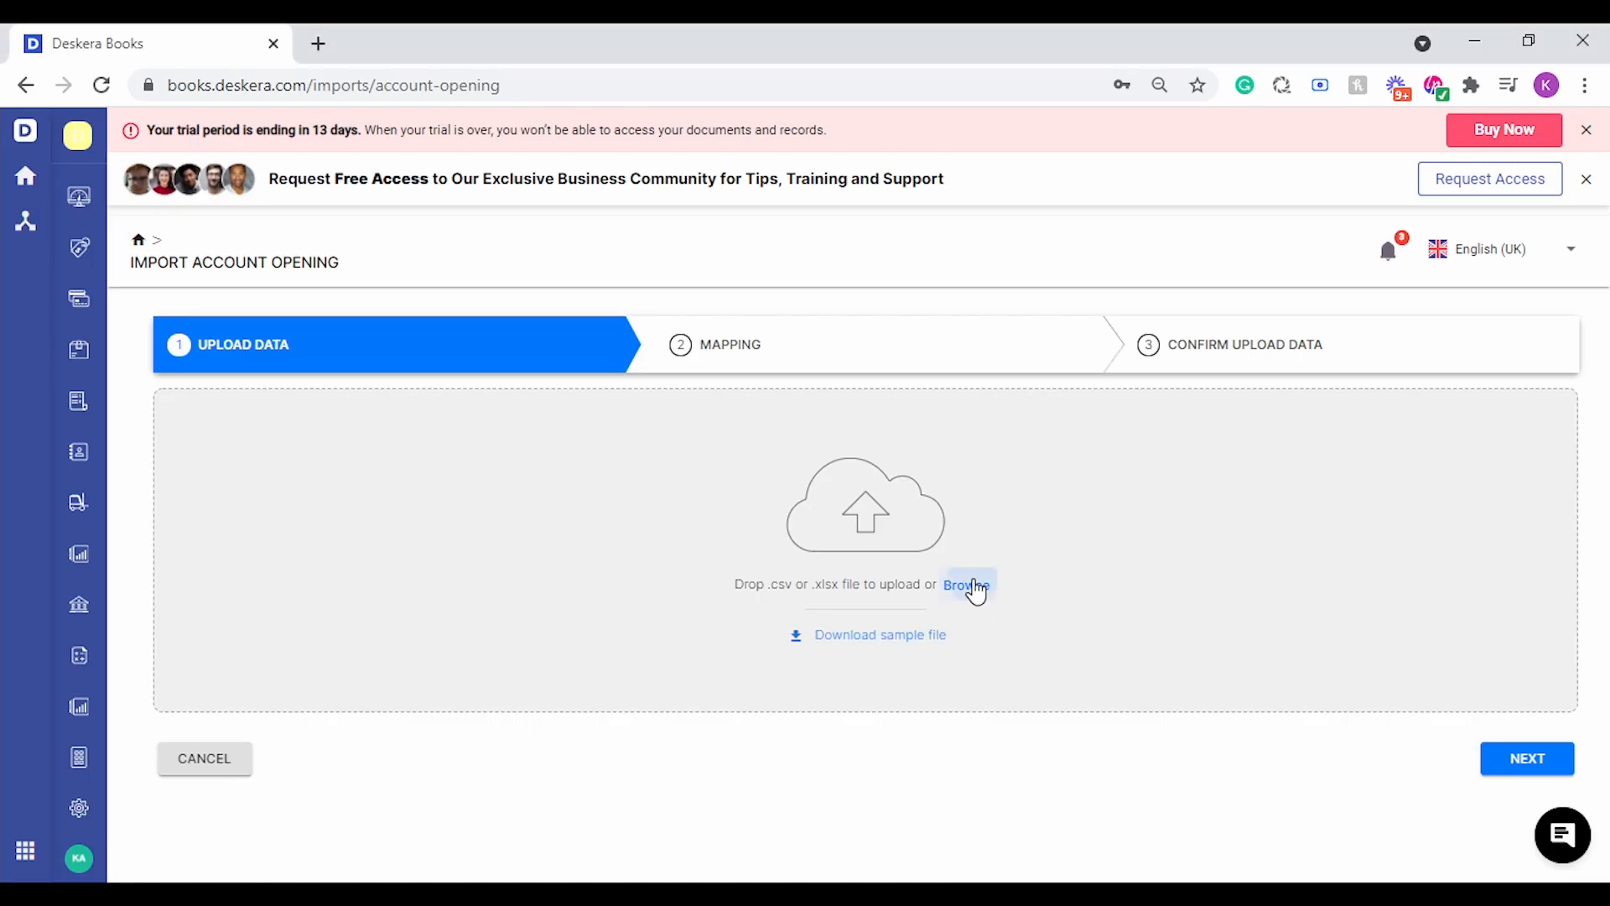
{"action": "left_click", "coordinate": [969, 585]}
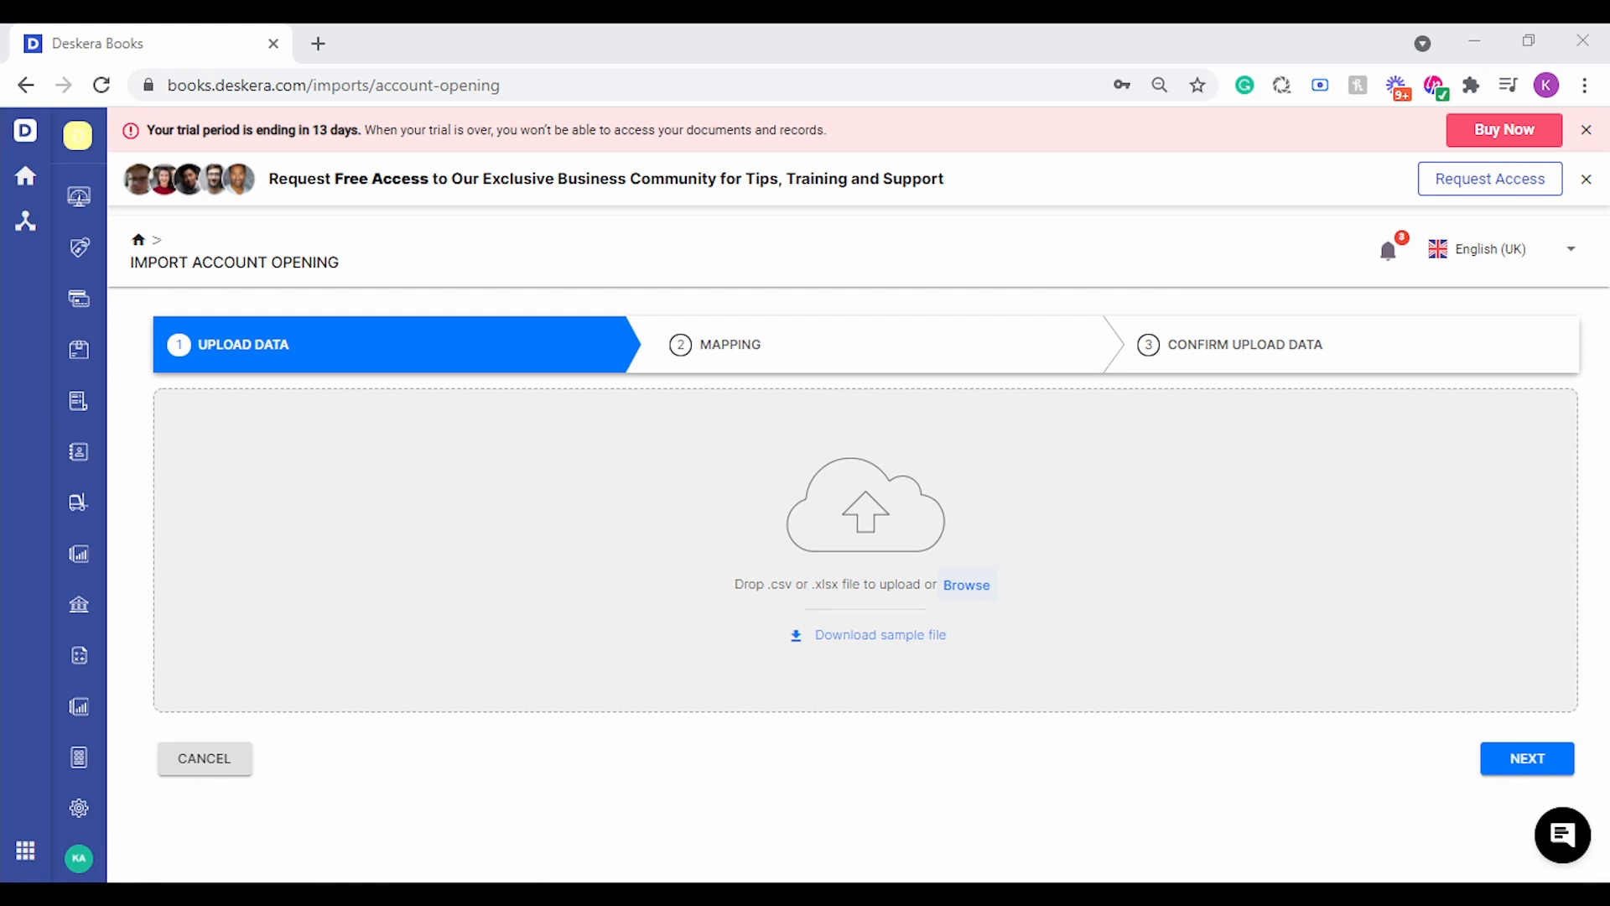
{"action": "double_click", "coordinate": [440, 194]}
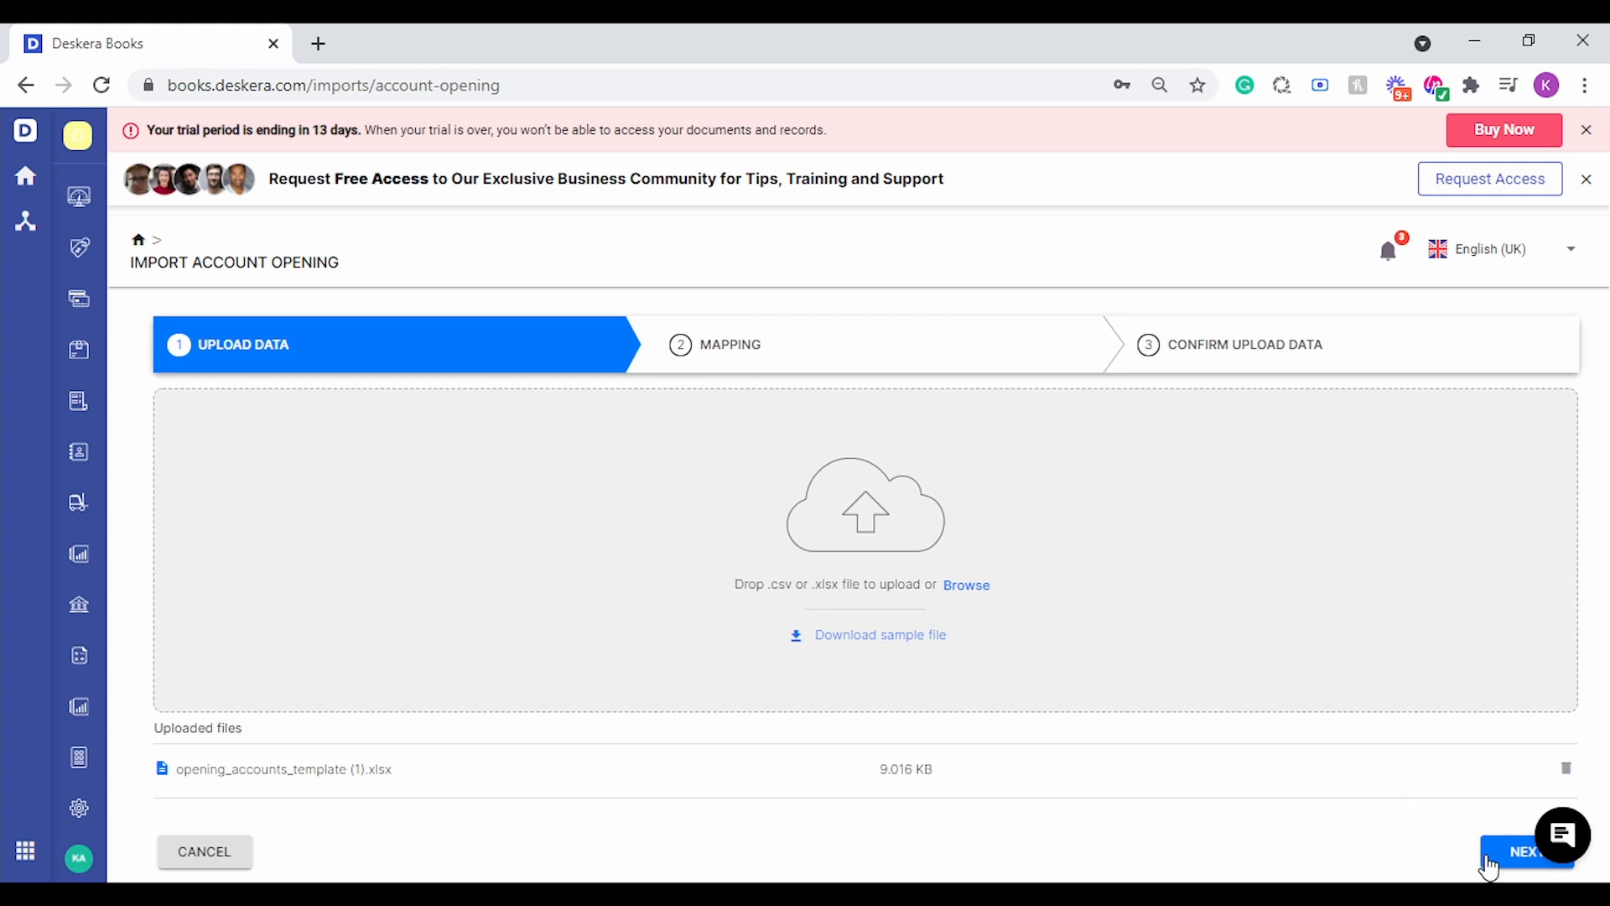
Accept the matched headers in the mapping stage and confirm the opening balance import for Test-Acc-1 and Test-Acc-2
{"action": "left_click", "coordinate": [1492, 863]}
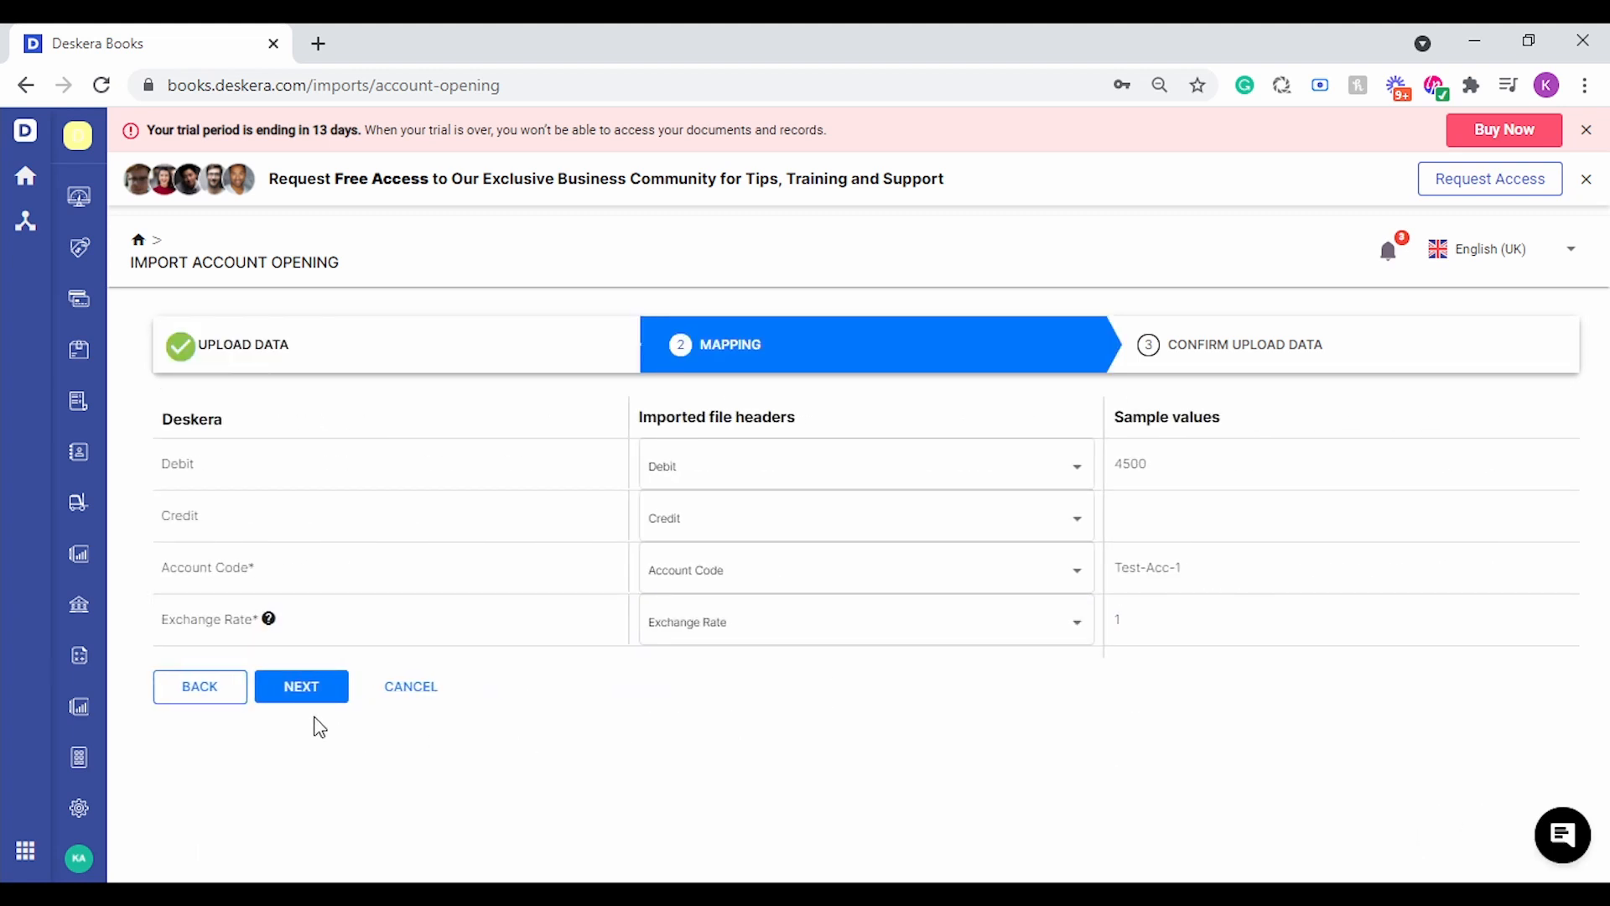
{"action": "left_click", "coordinate": [316, 696]}
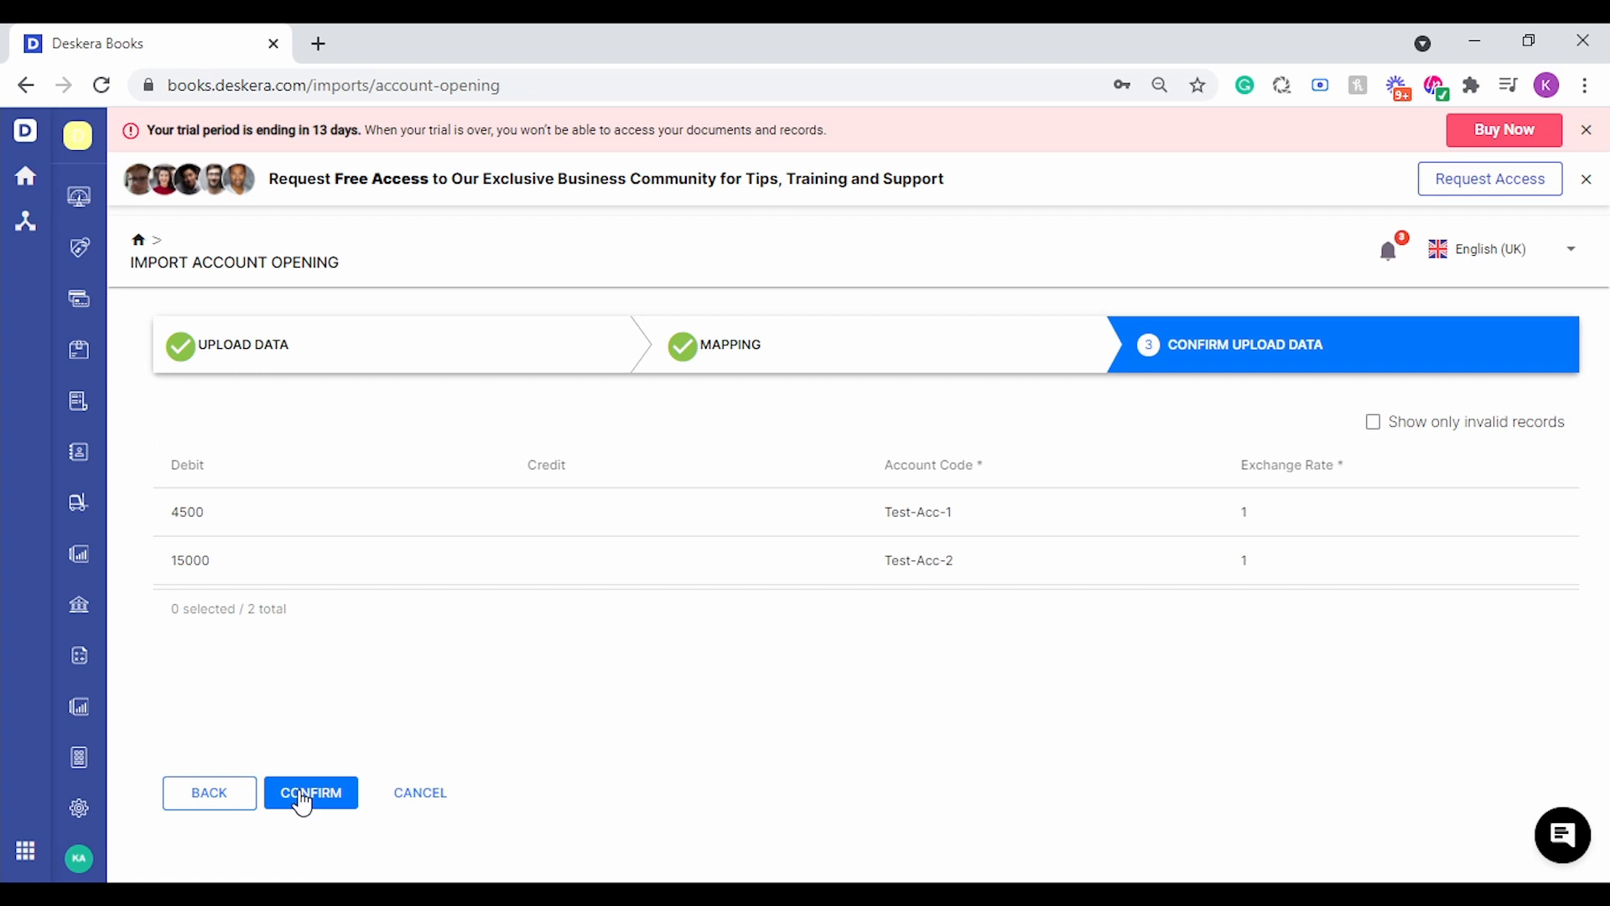
{"action": "left_click", "coordinate": [308, 793]}
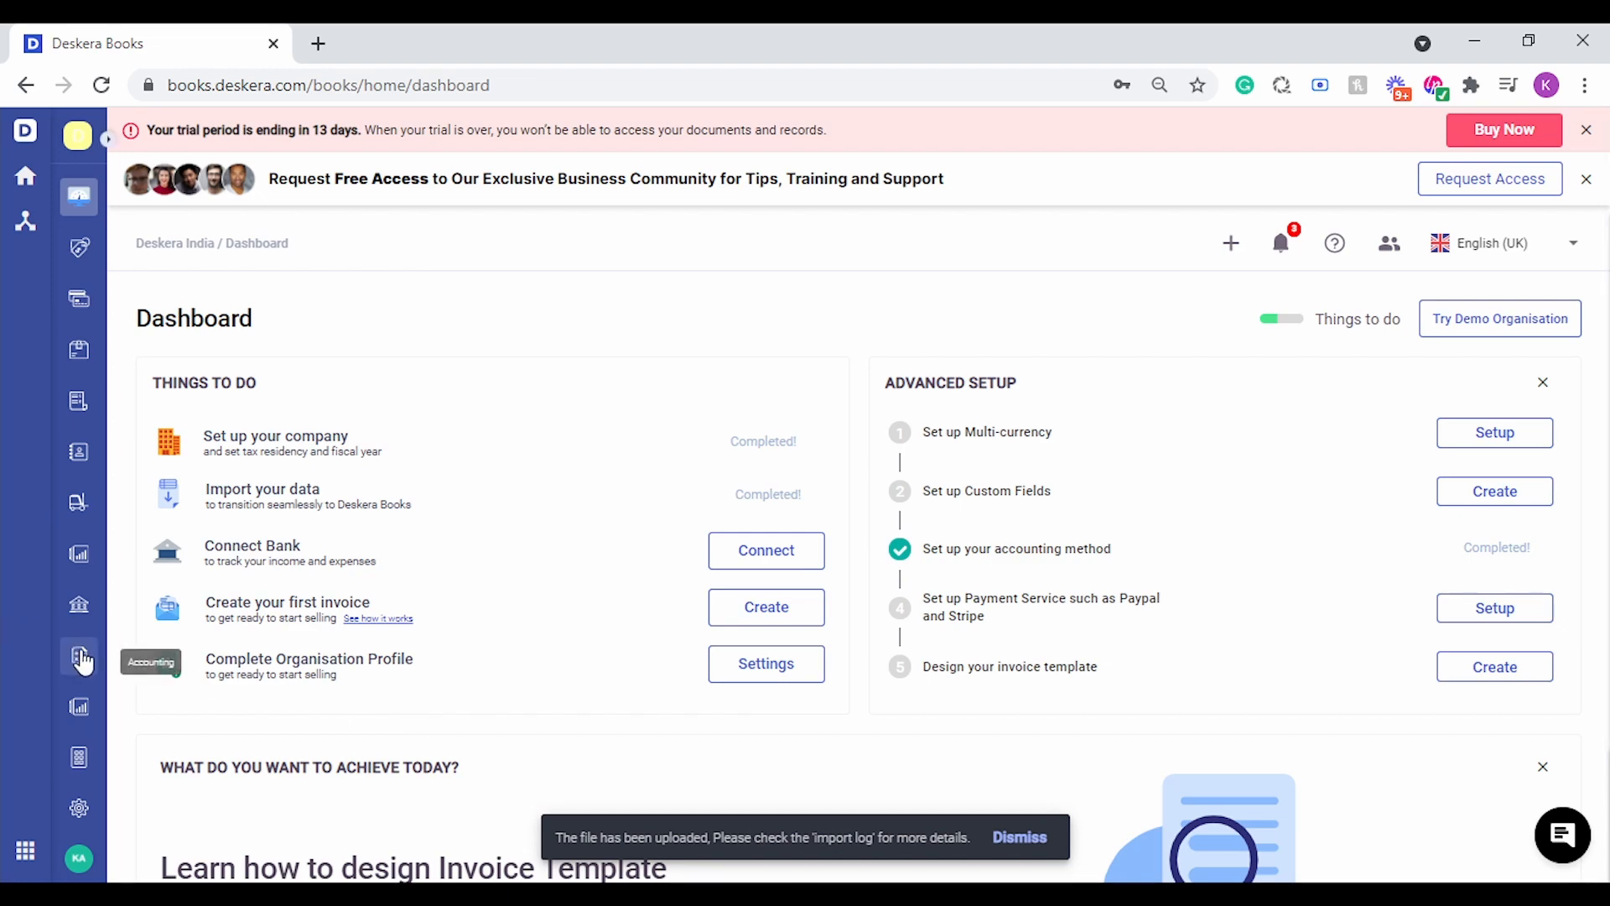
Open the accounting Opening Balances overview and save the imported account balances for Test-Acc-1 and Test-Acc-2
{"action": "left_click", "coordinate": [81, 658]}
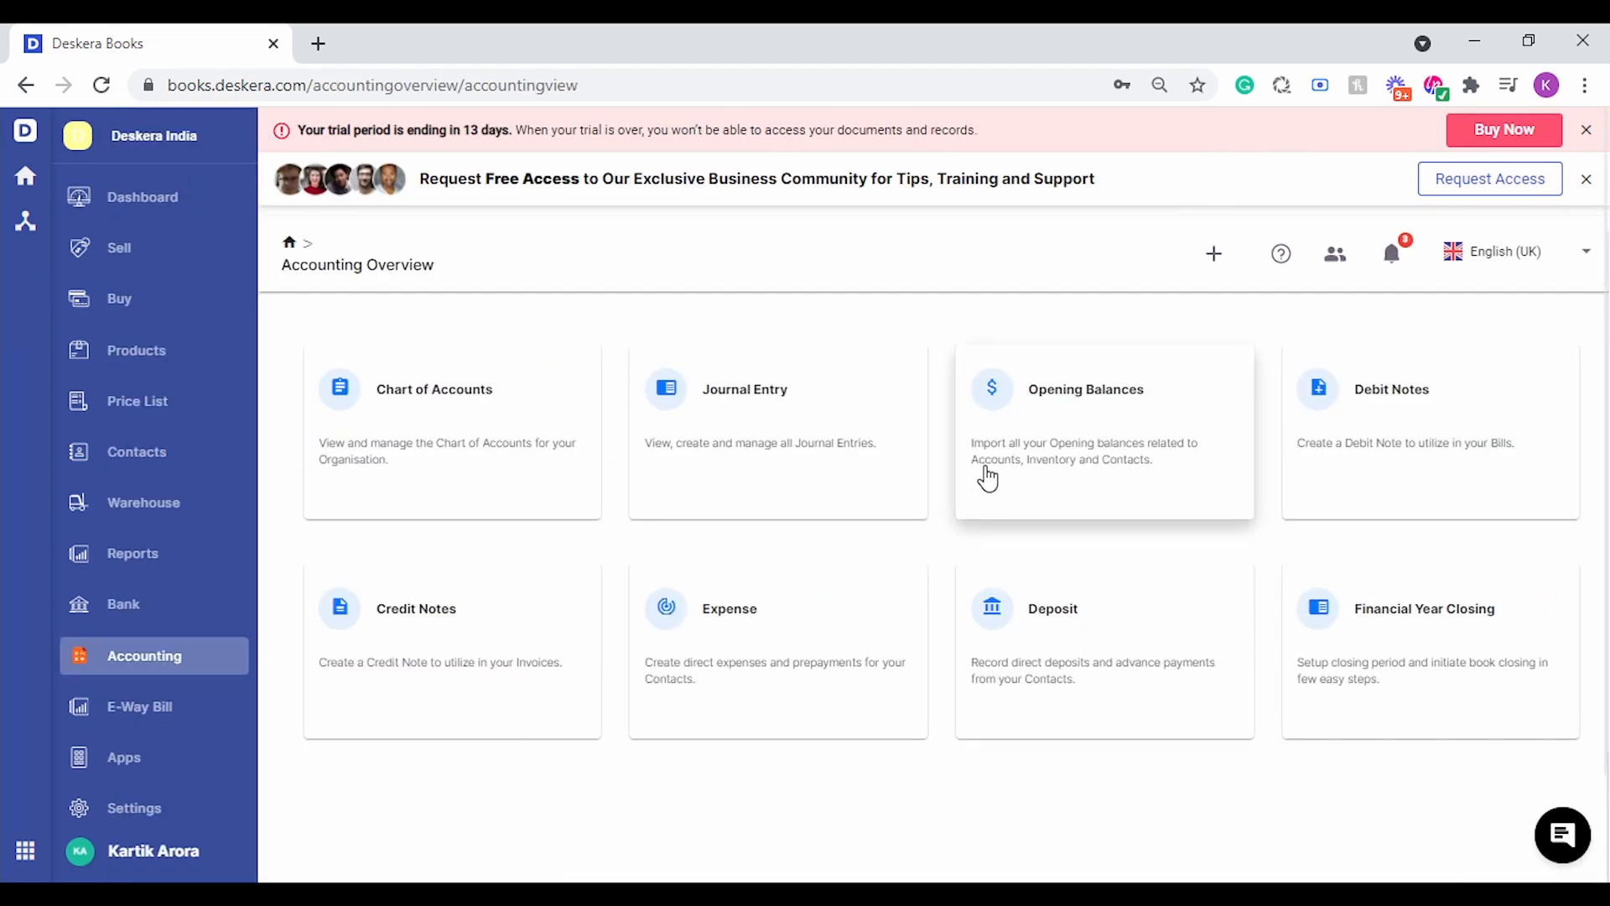
{"action": "left_click", "coordinate": [985, 475]}
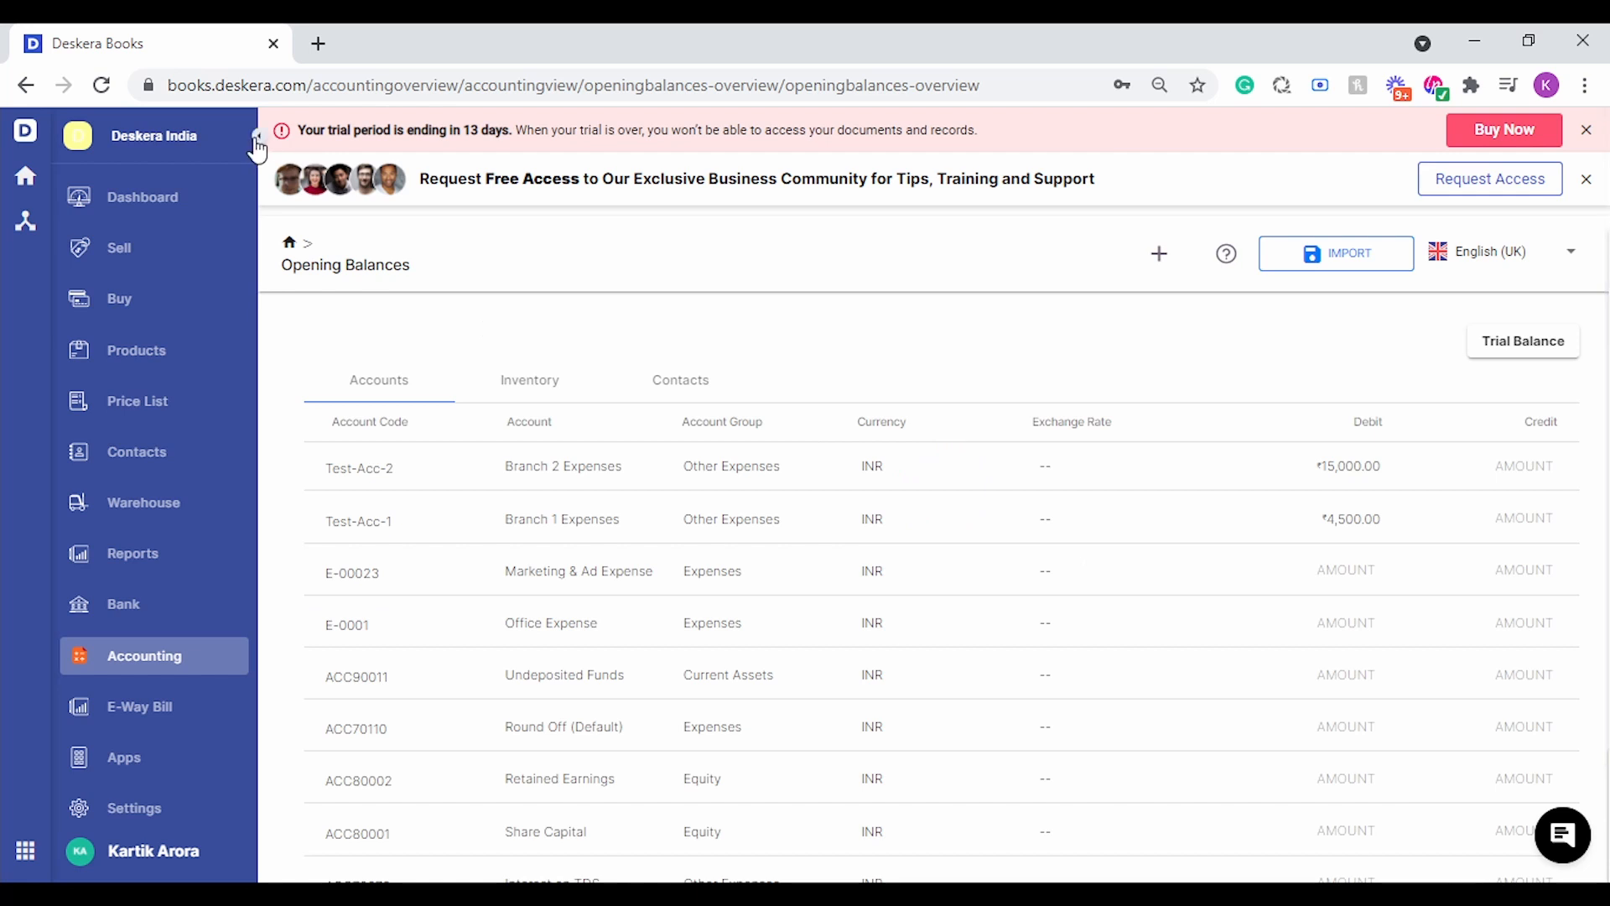
{"action": "left_click", "coordinate": [256, 139]}
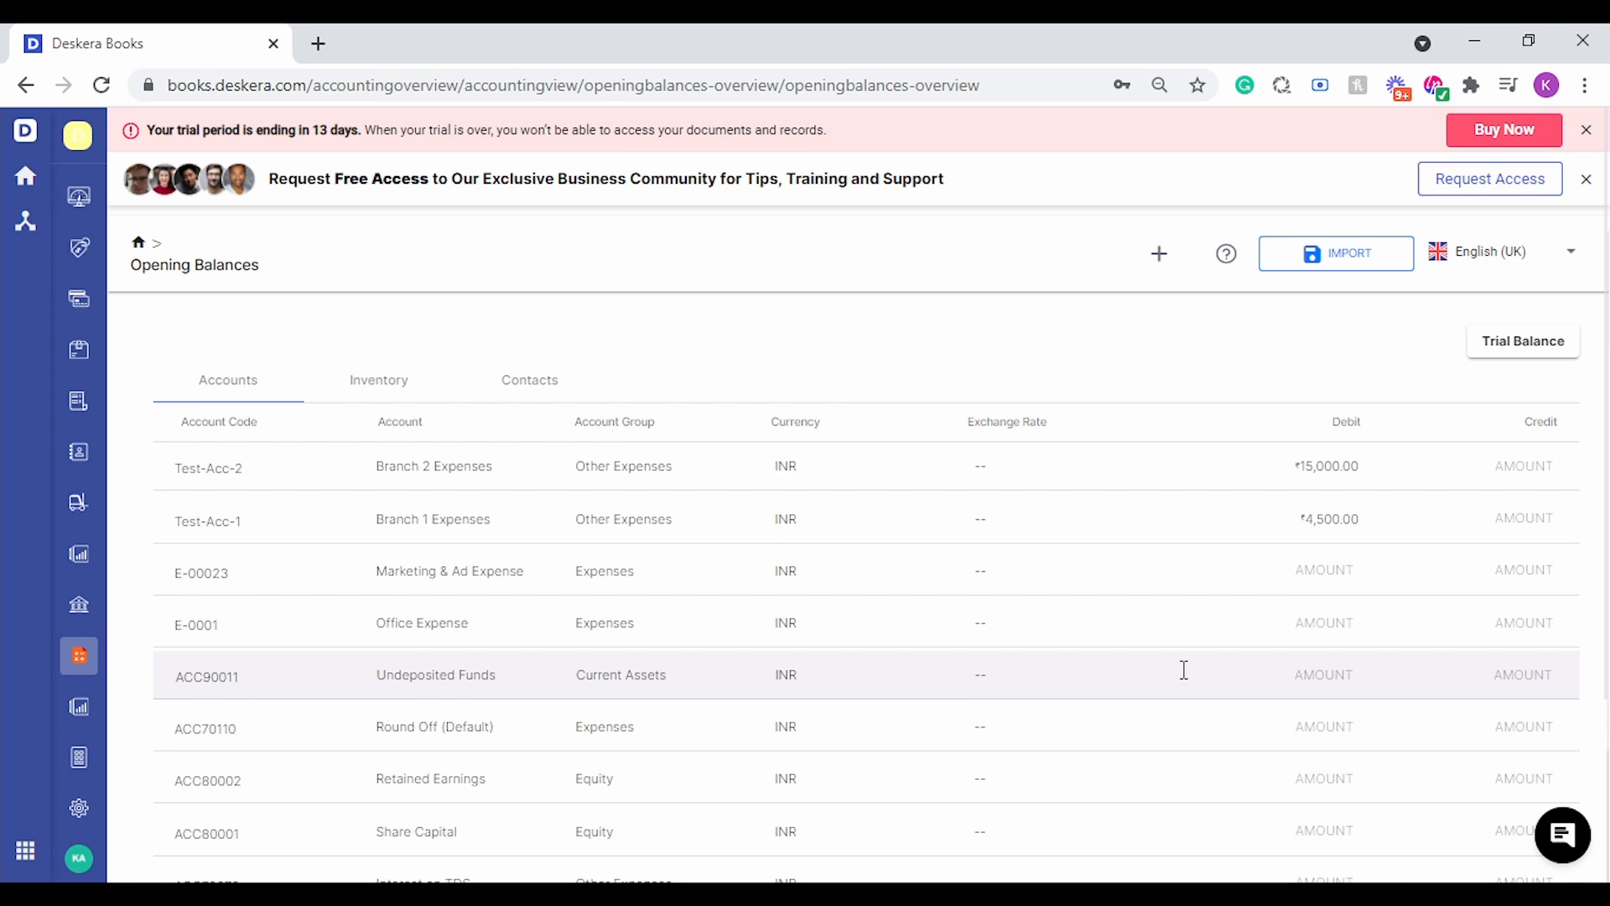
{"action": "scroll", "coordinate": [1185, 669], "scroll_direction": "down", "scroll_amount": 3}
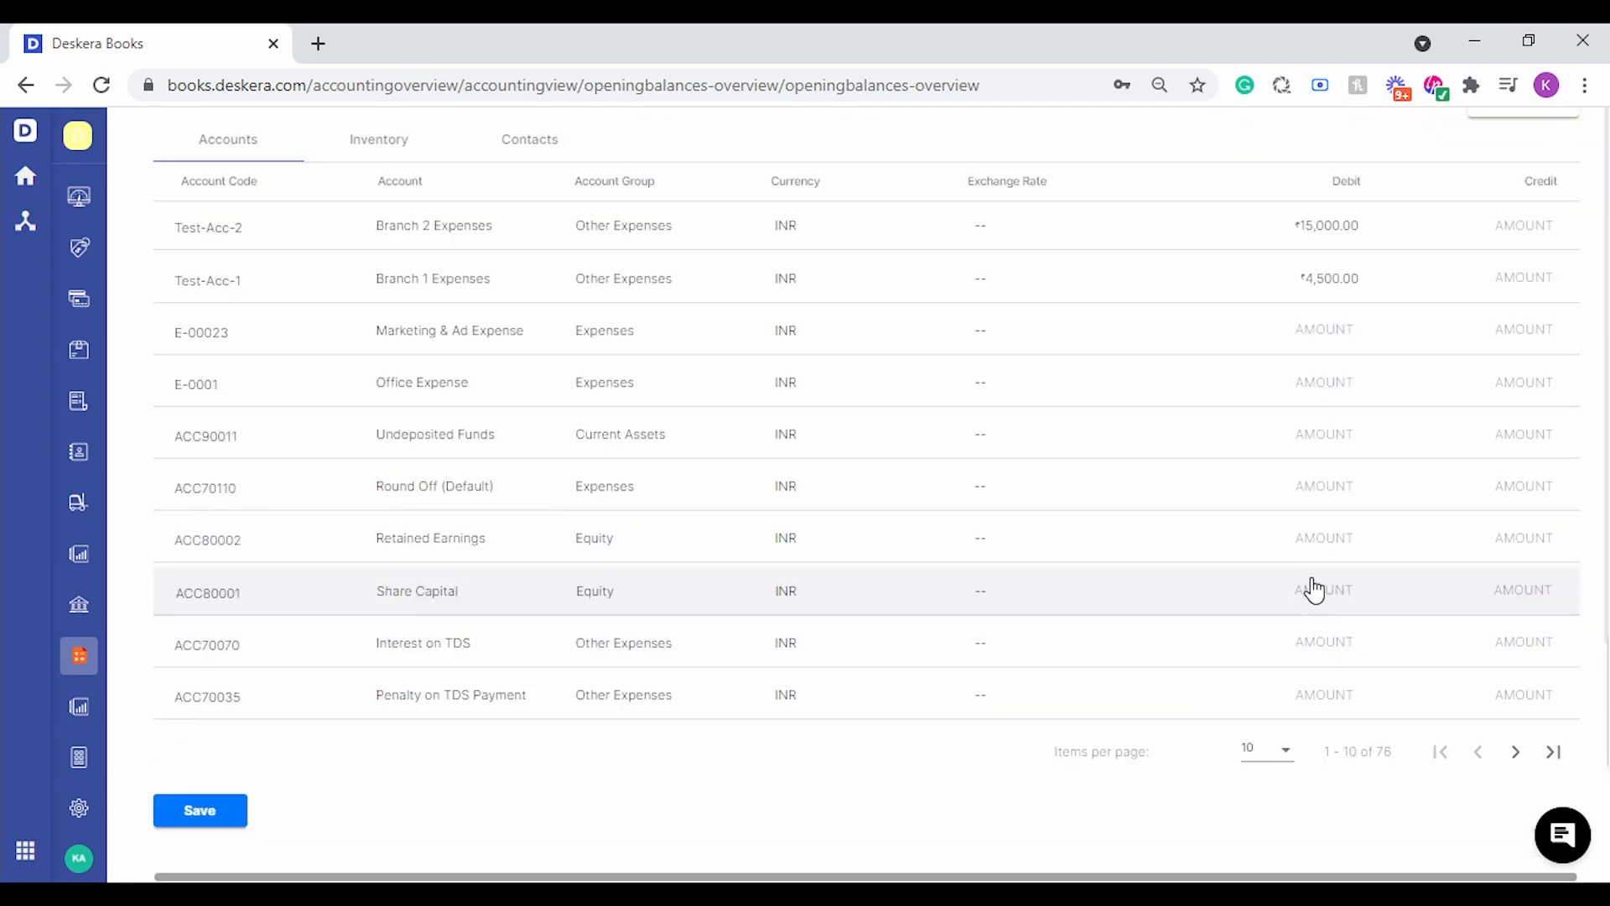
{"action": "left_click", "coordinate": [192, 820]}
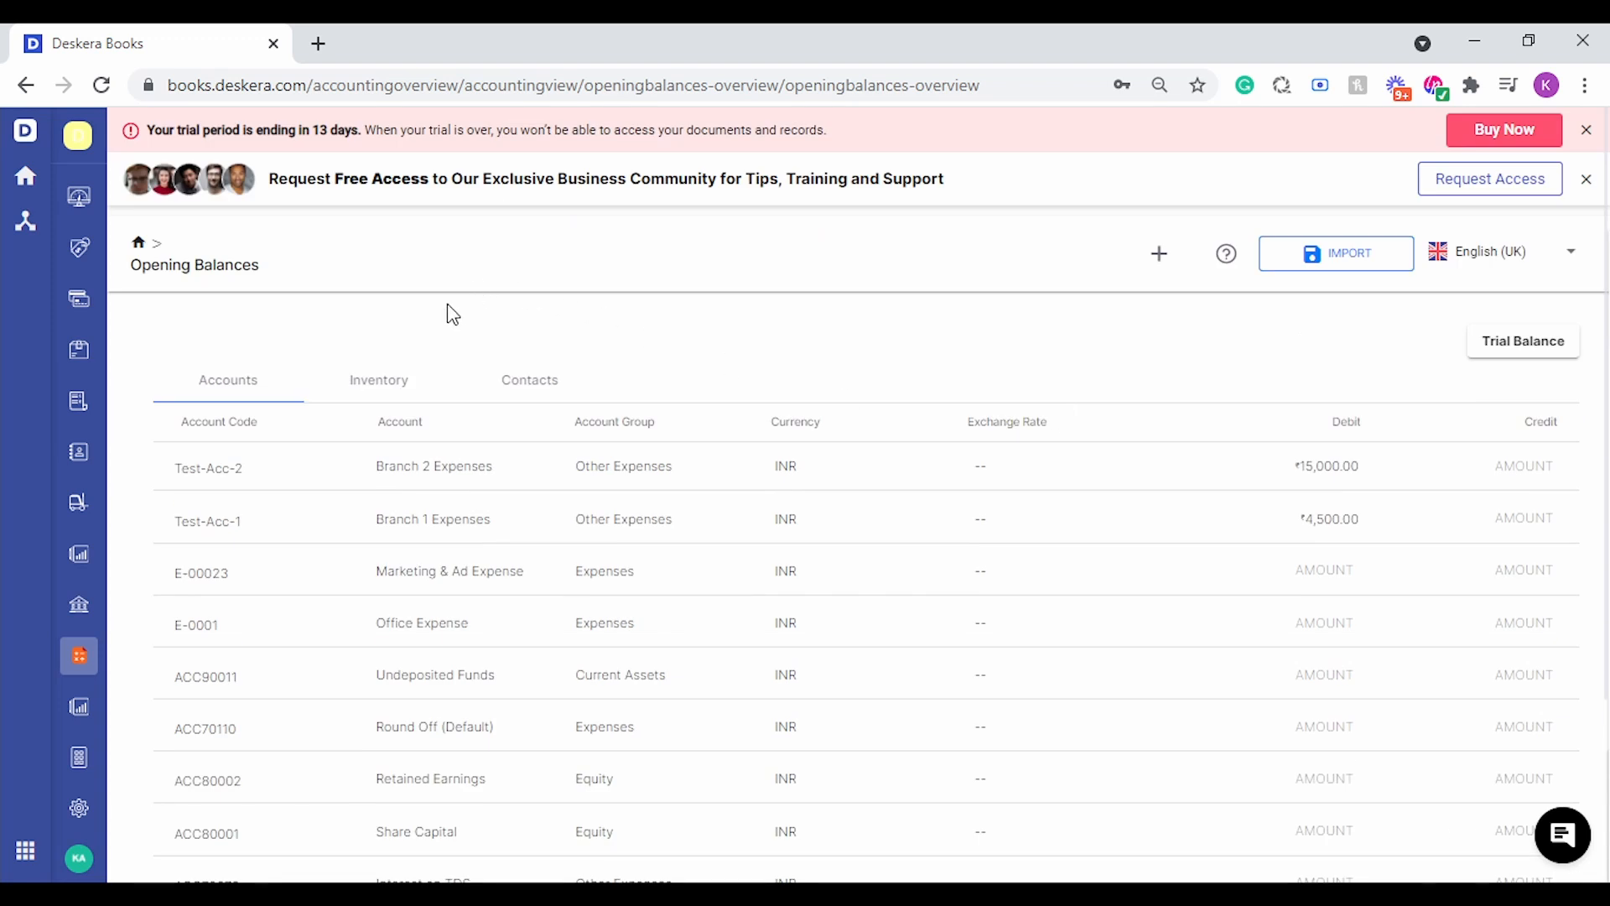
Start the inventory opening balance import and download its sample file
{"action": "left_click", "coordinate": [393, 382]}
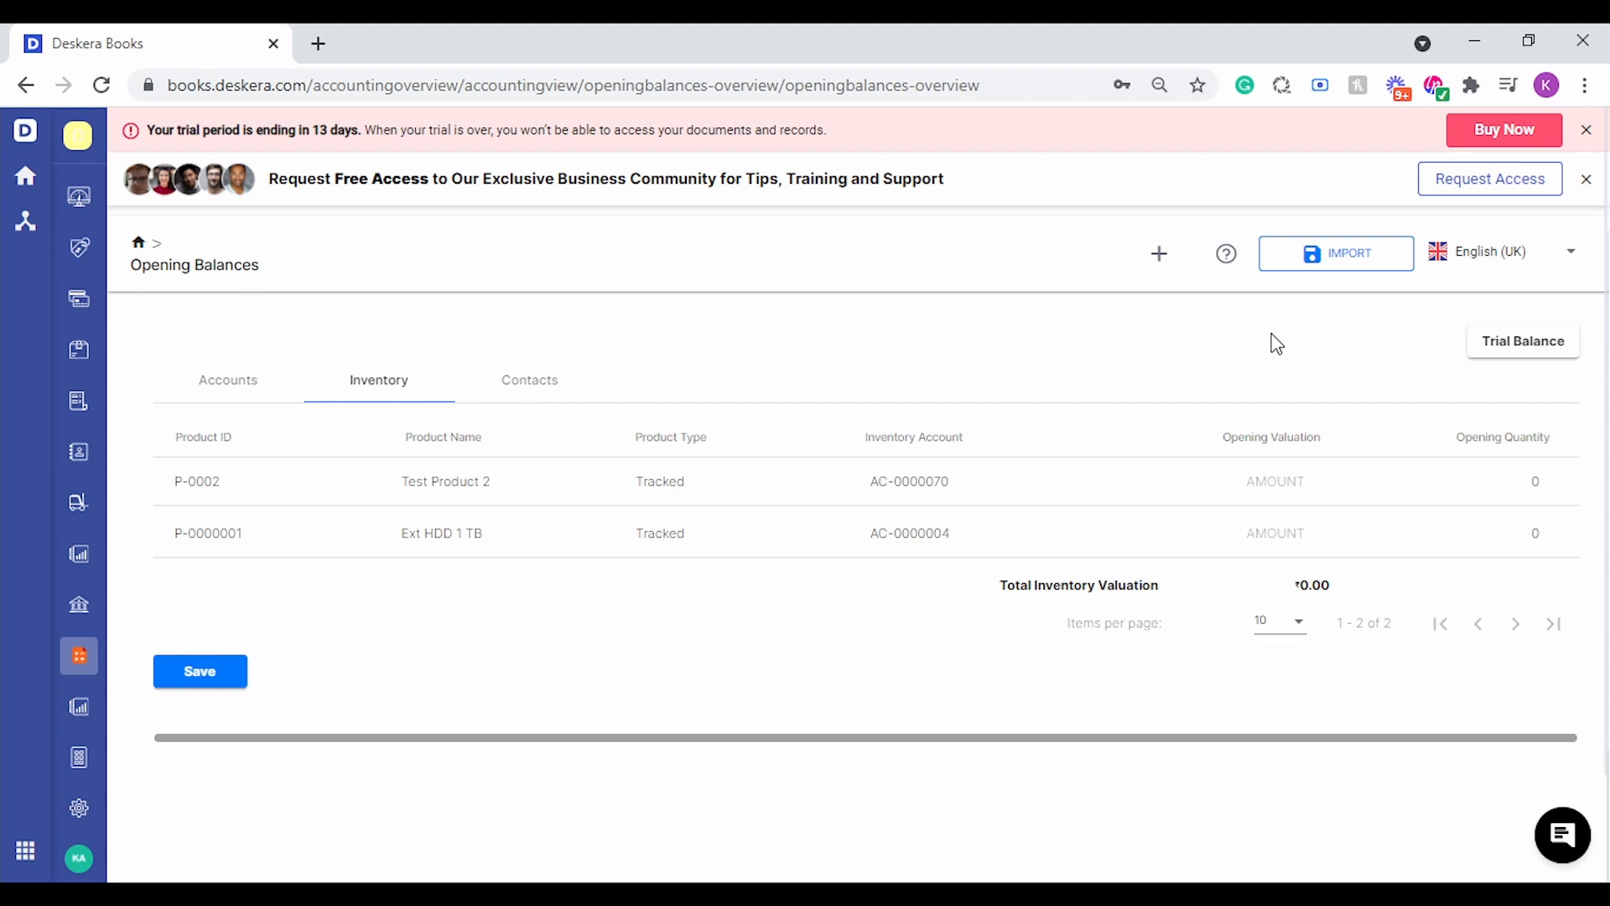
{"action": "left_click", "coordinate": [1324, 262]}
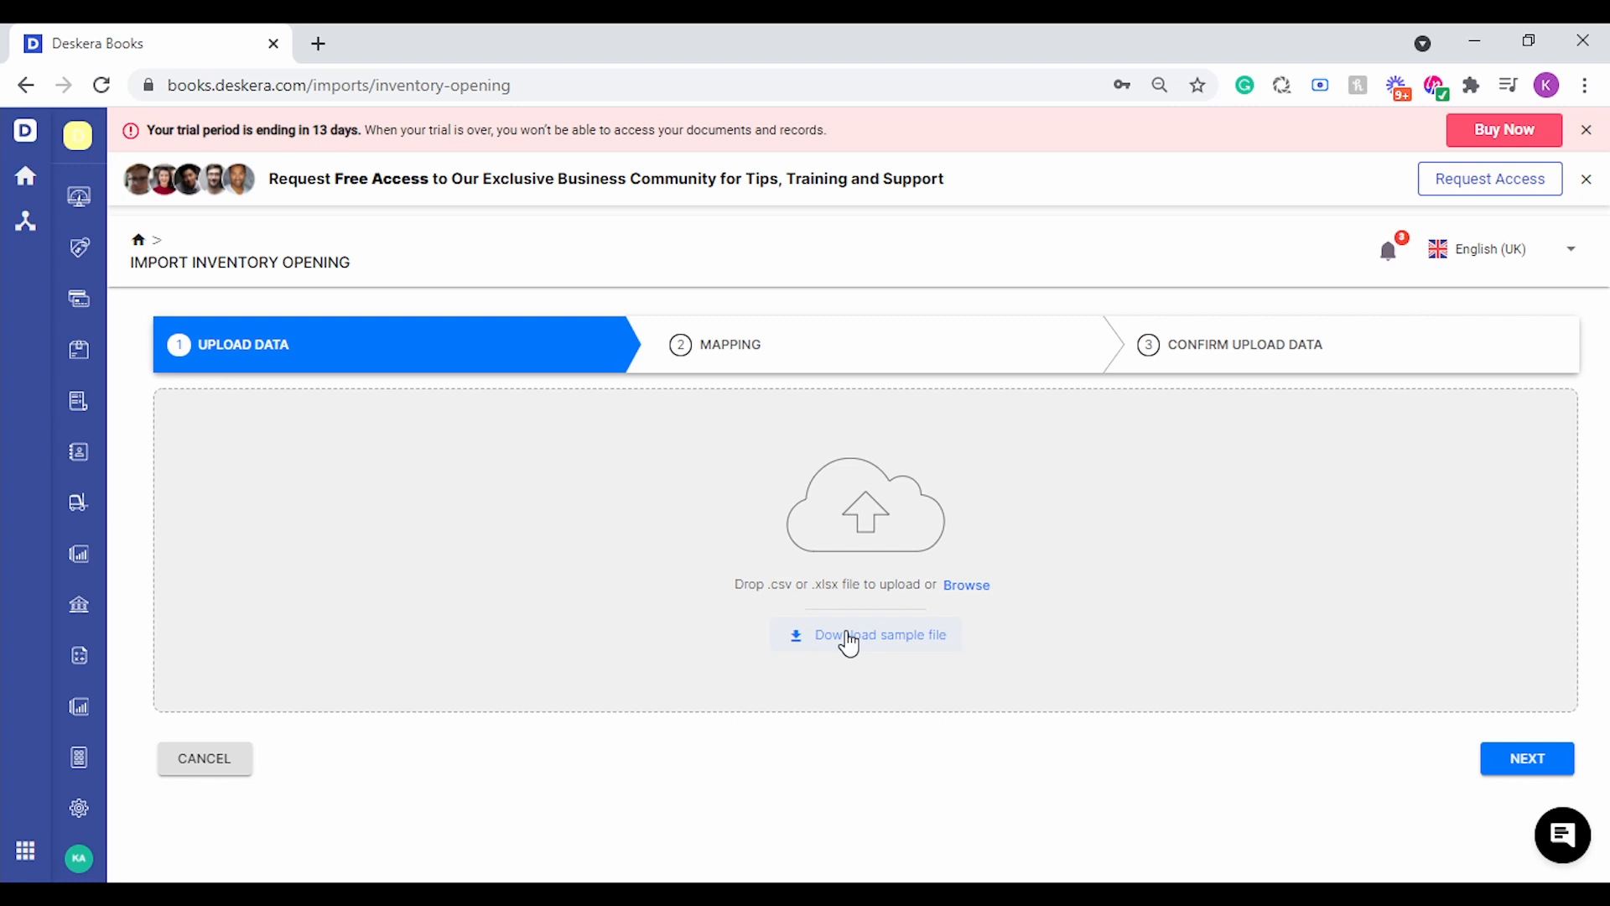
{"action": "left_click", "coordinate": [849, 639]}
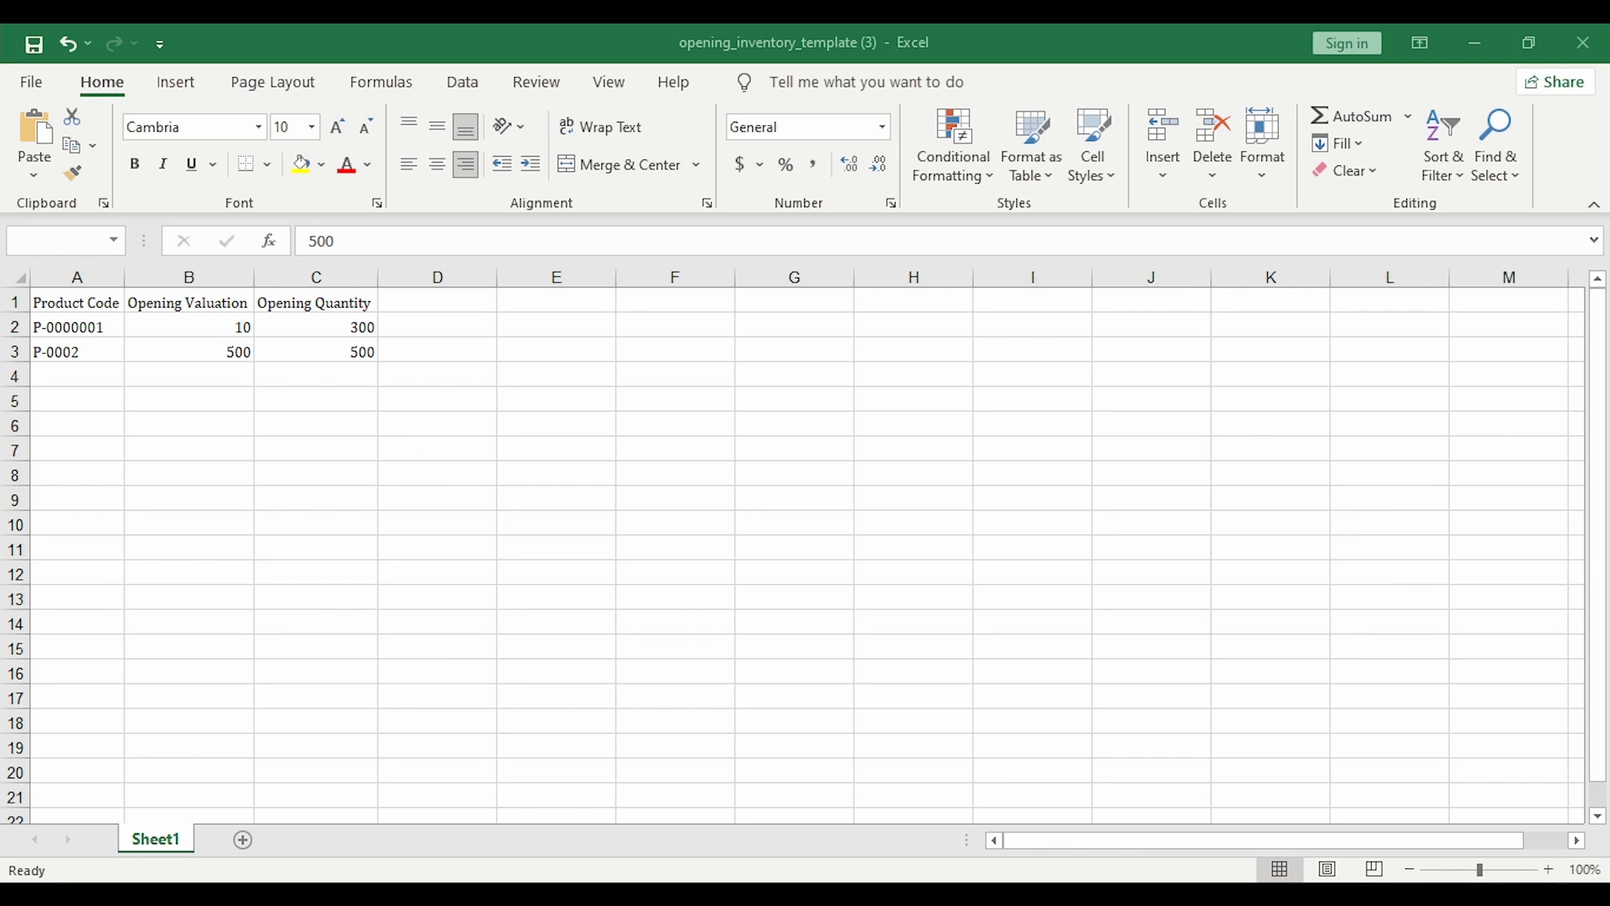
{"action": "key", "text": "Left"}
{"action": "key", "text": "Up"}
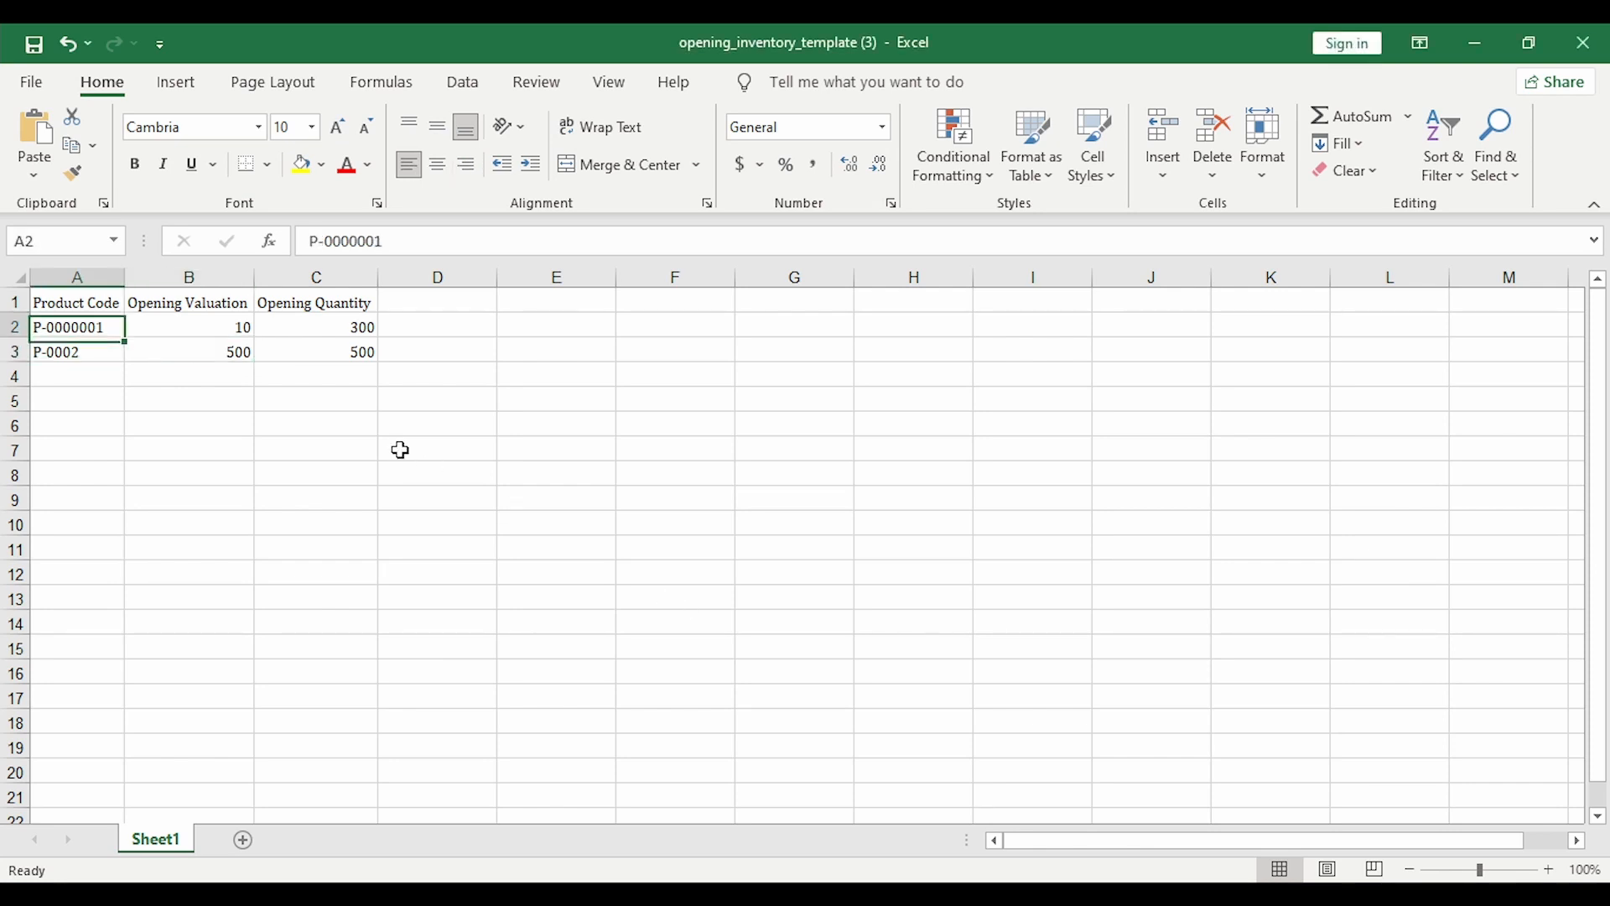
{"action": "key", "text": "Right"}
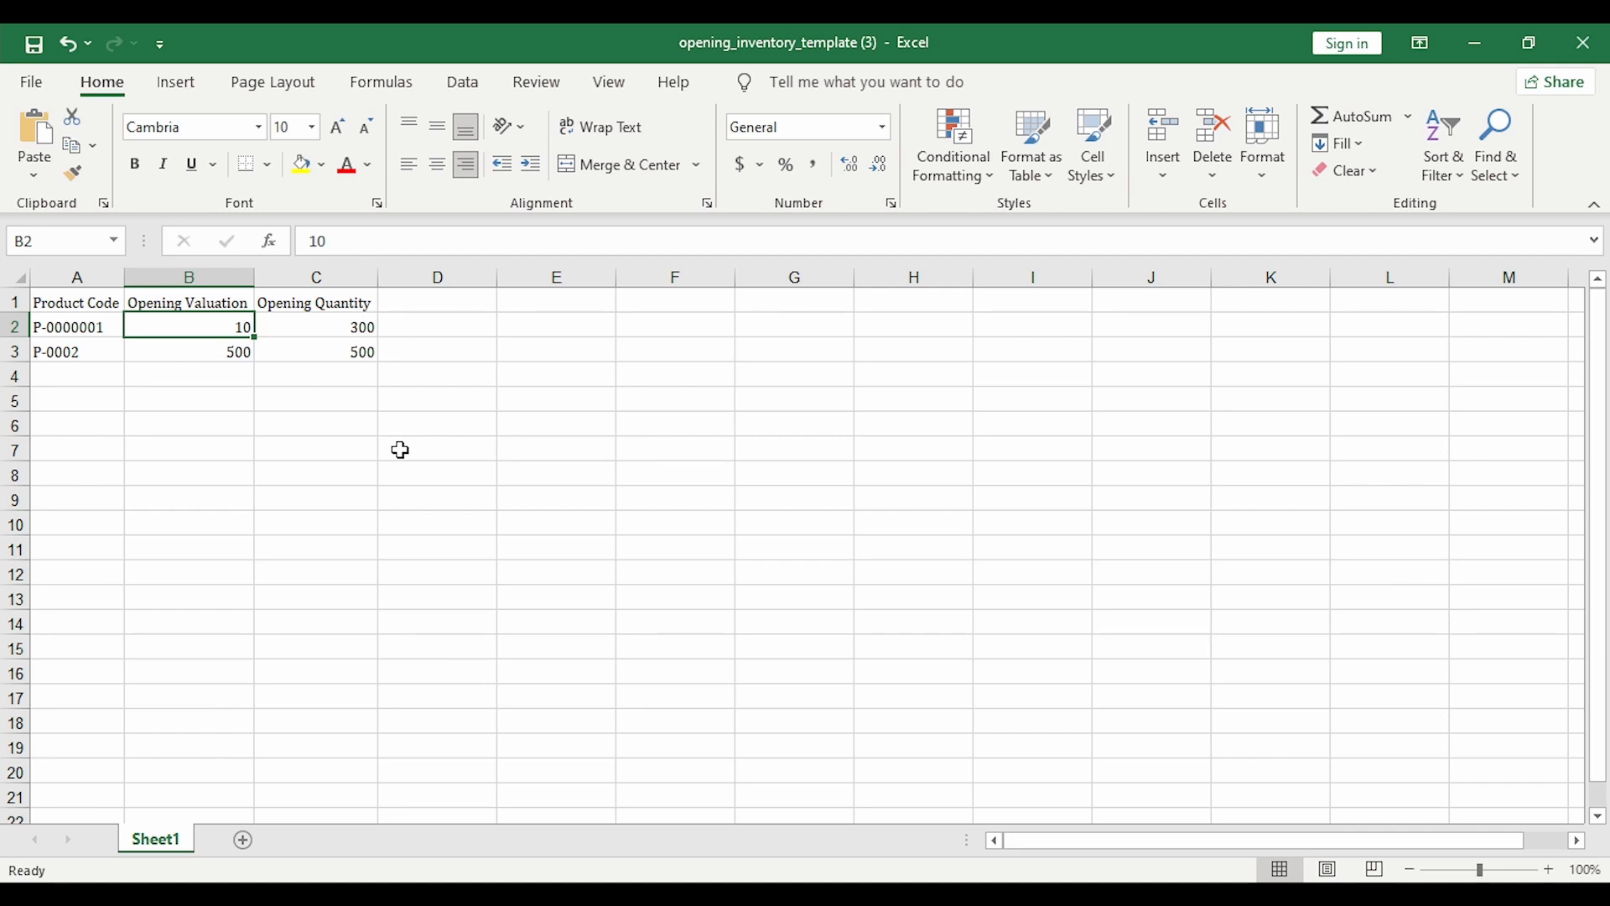
{"action": "key", "text": "Right"}
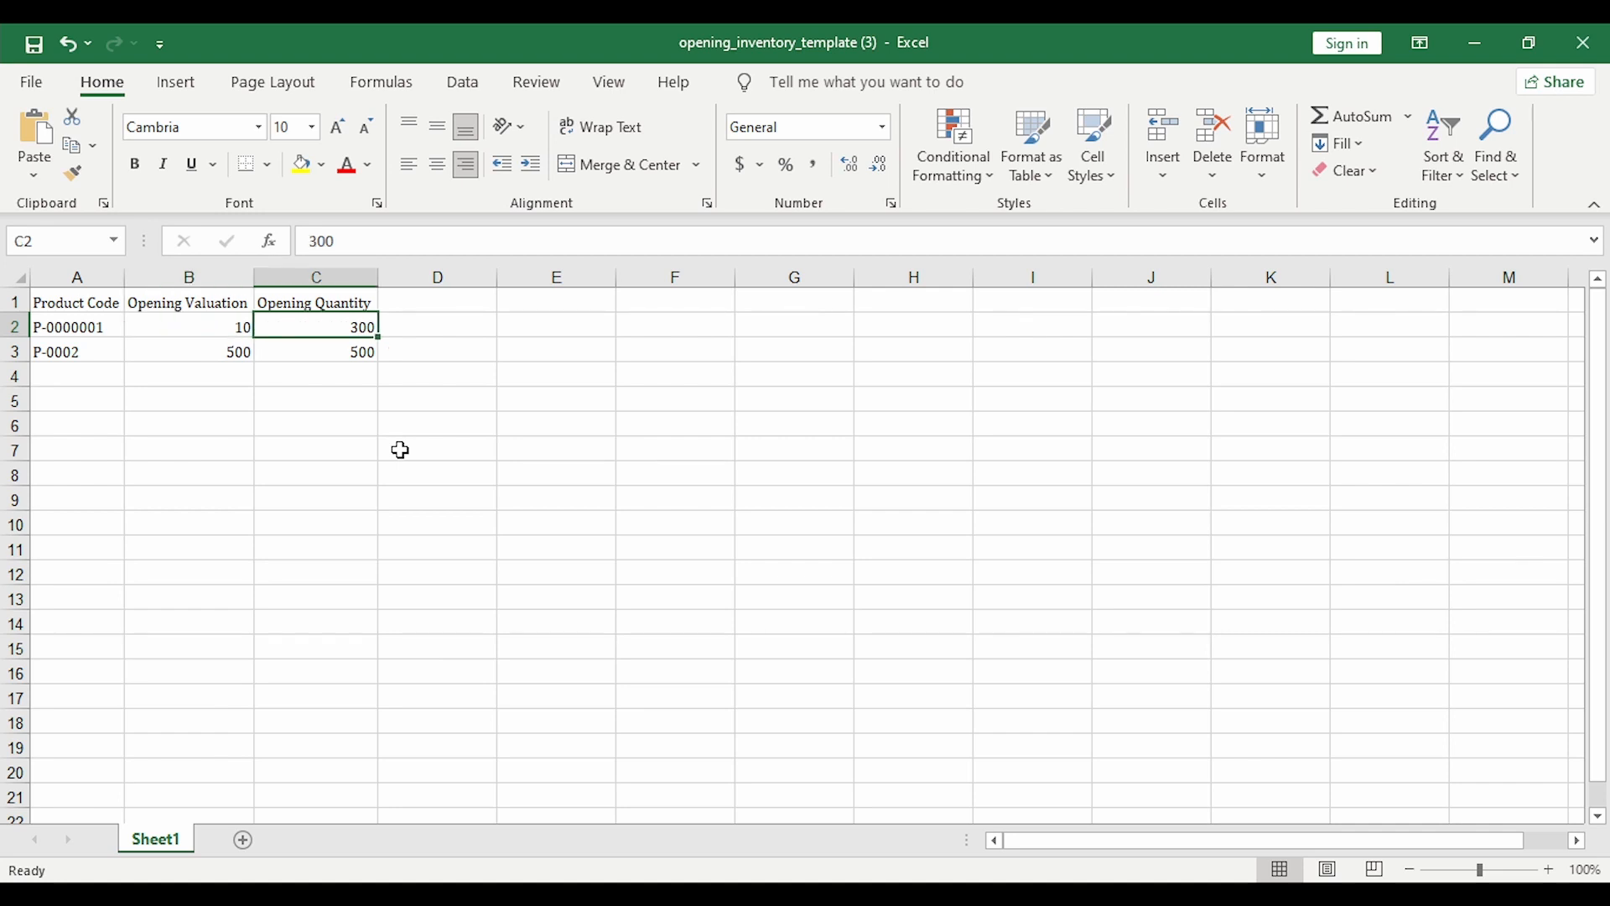
{"action": "type", "text": "20000"}
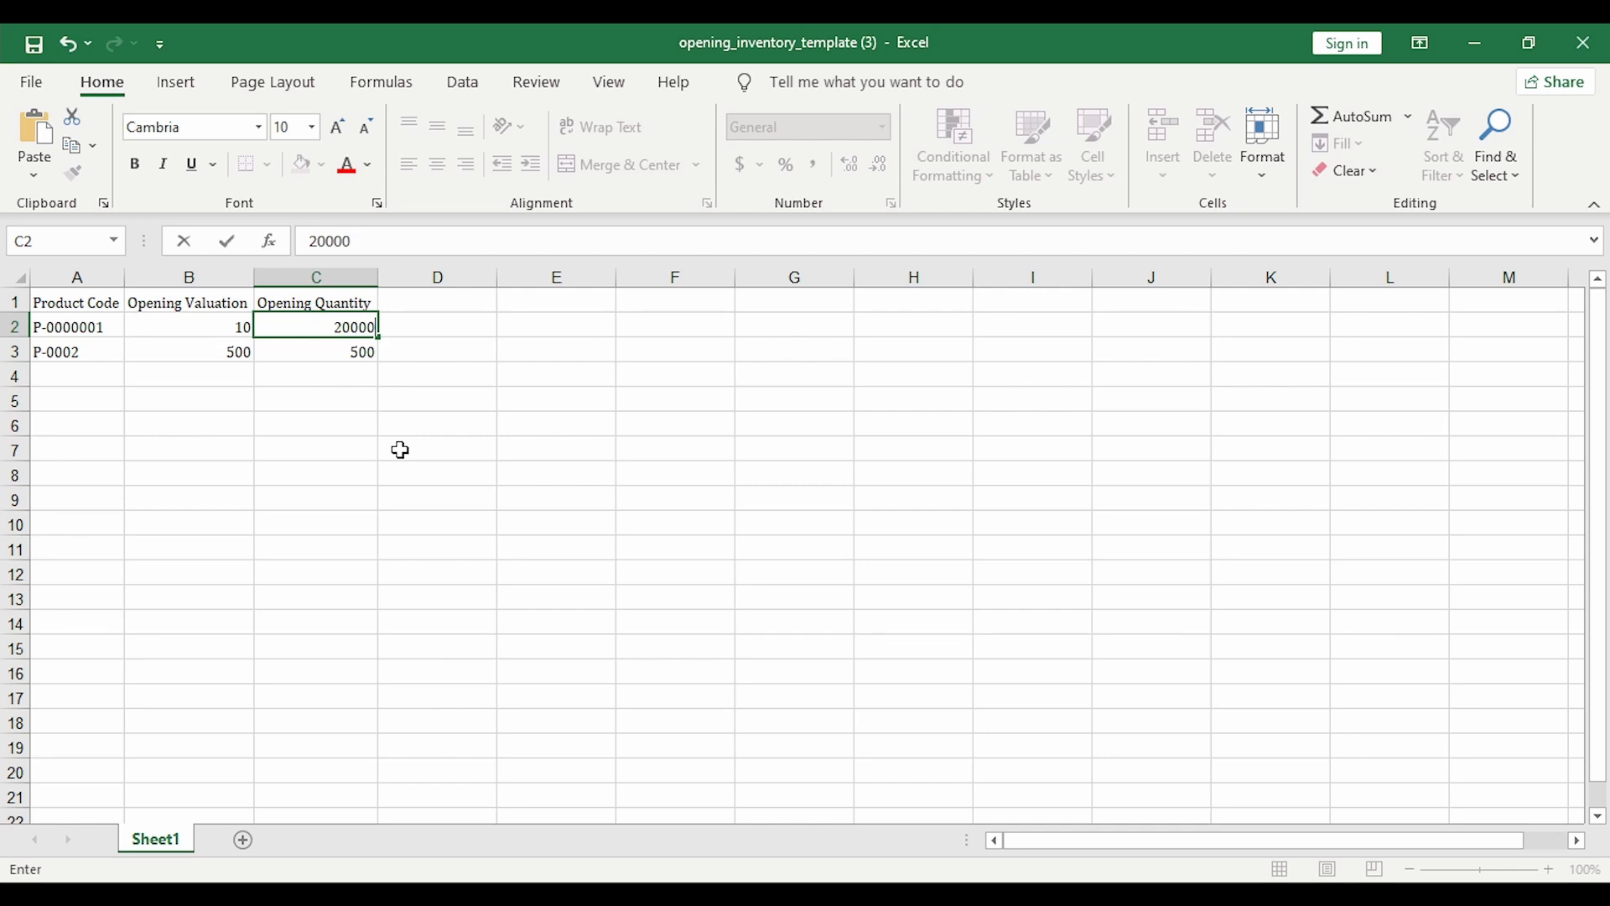
{"action": "key", "text": "Down"}
{"action": "key", "text": "Left"}
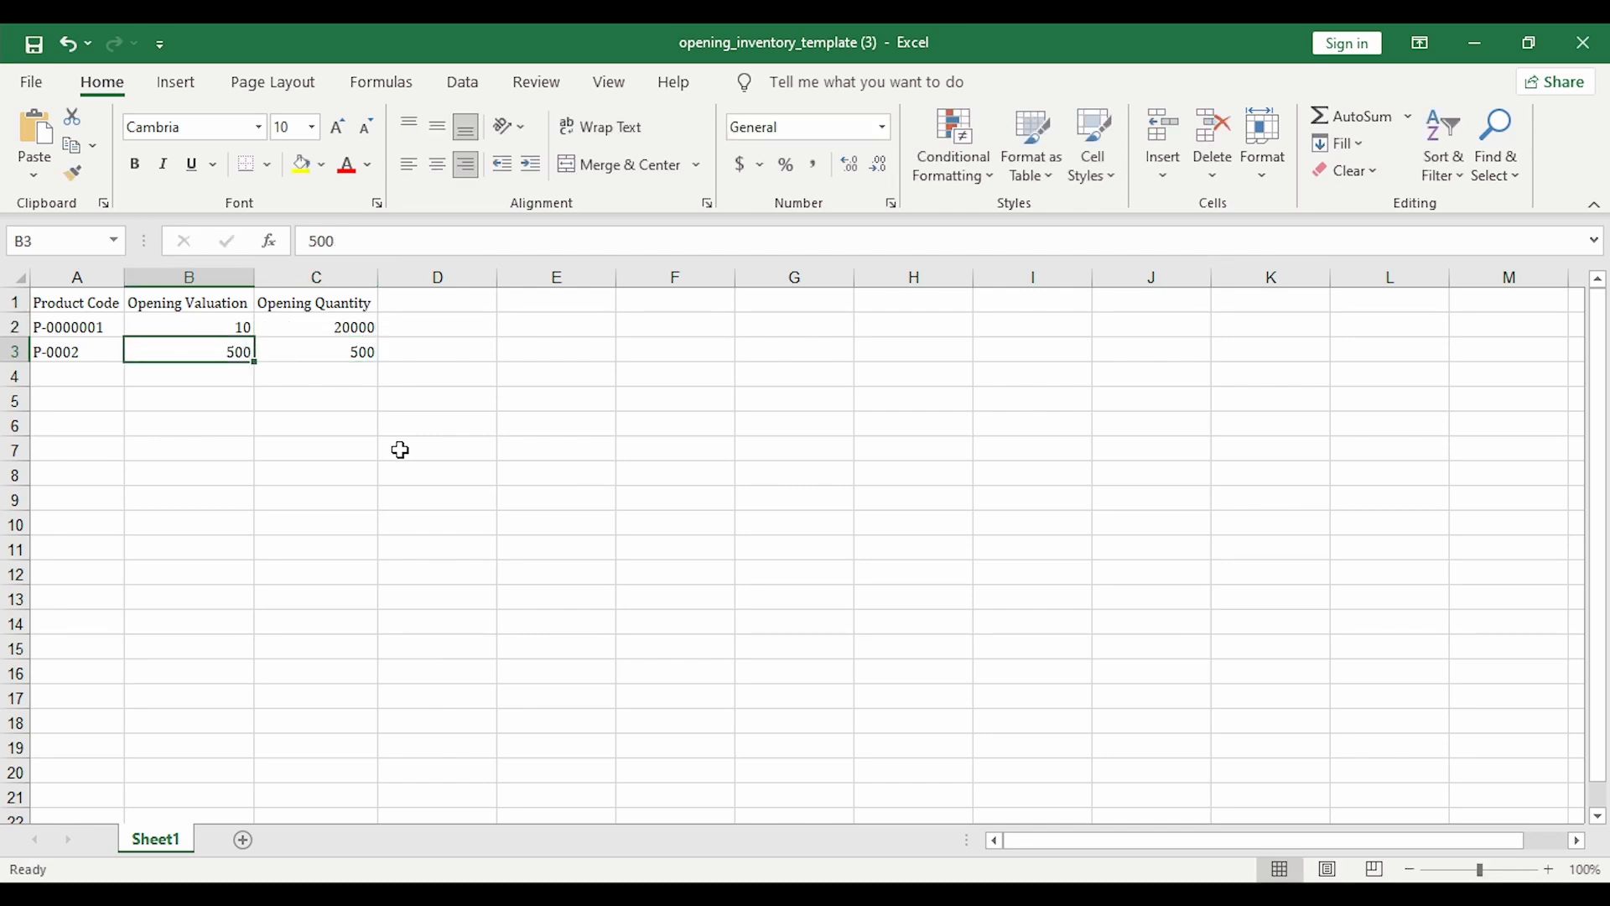
{"action": "key", "text": "F2"}
{"action": "key", "text": "BackSpace"}
{"action": "key", "text": "Tab"}
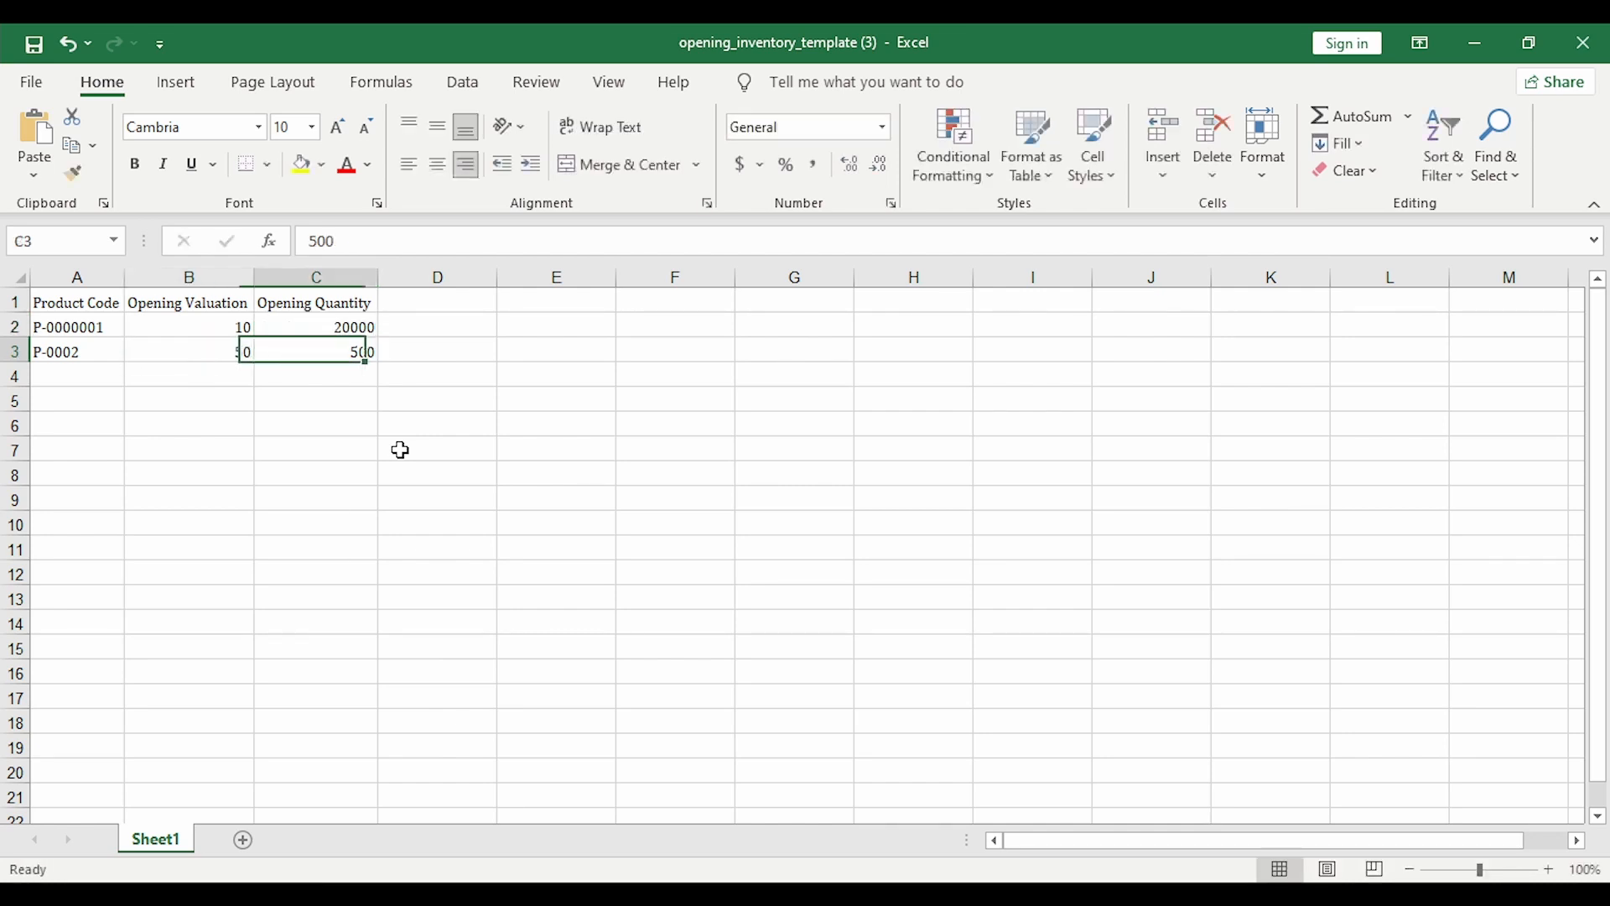
{"action": "type", "text": "1500"}
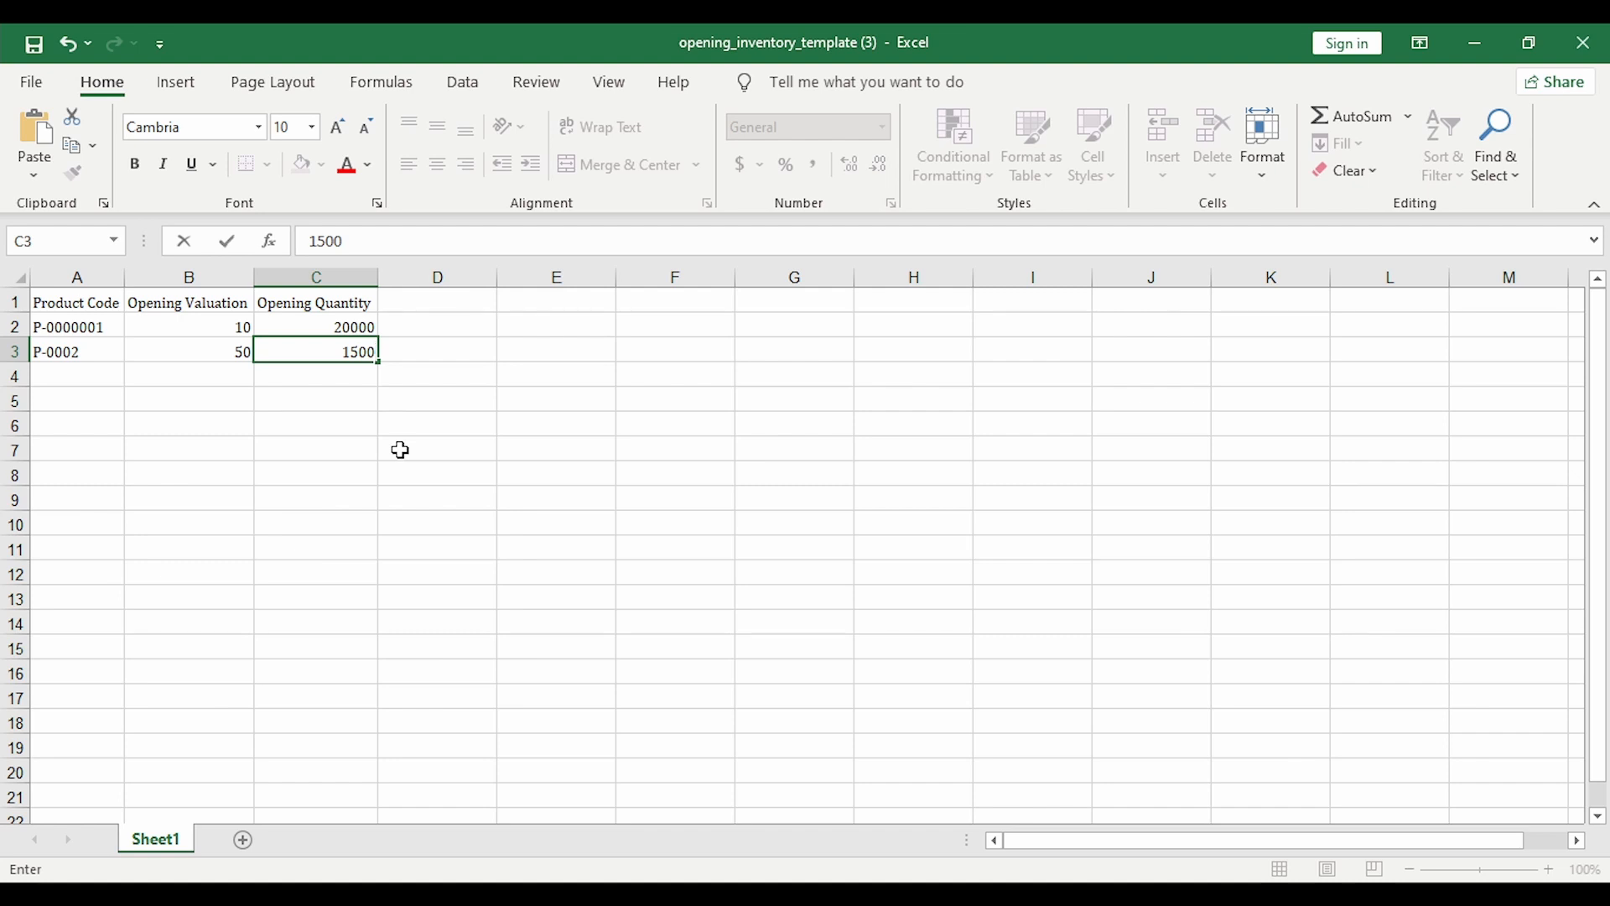
Set the opening quantity of P-0002 to 50 and its opening valuation to 1500 in the opening inventory template
{"action": "key", "text": "BackSpace"}
{"action": "key", "text": "BackSpace"}
{"action": "key", "text": "BackSpace"}
{"action": "key", "text": "BackSpace"}
{"action": "type", "text": "50"}
{"action": "key", "text": "shift+Tab"}
{"action": "type", "text": "1500"}
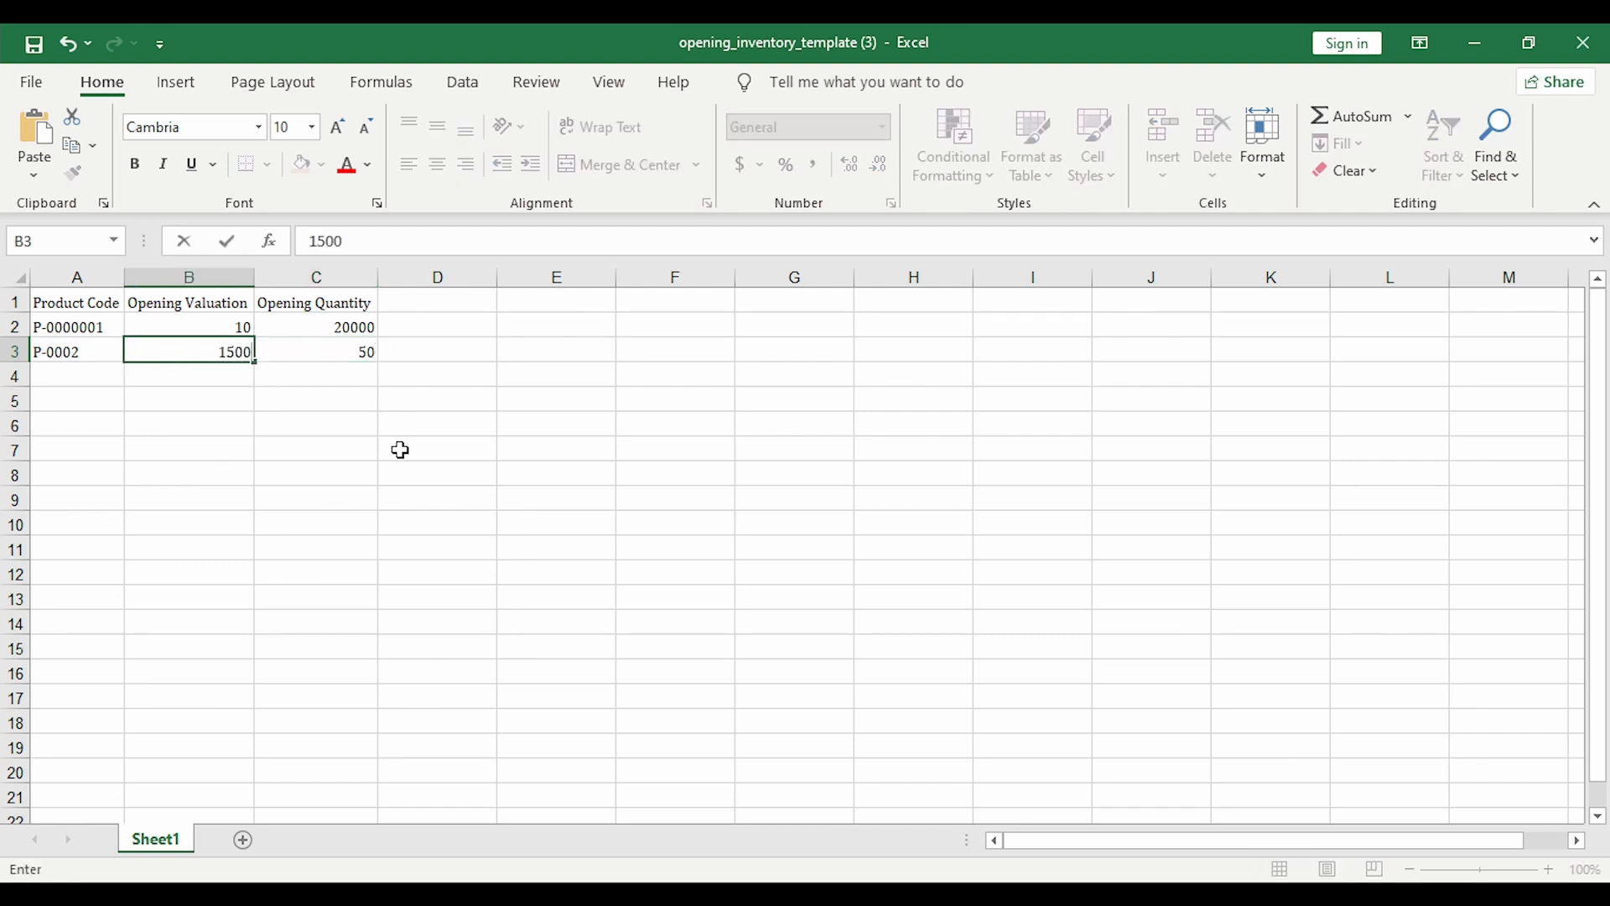
Set the opening valuation of P-0000001 to 20000 and its opening quantity to 20
{"action": "key", "text": "Up"}
{"action": "type", "text": "200"}
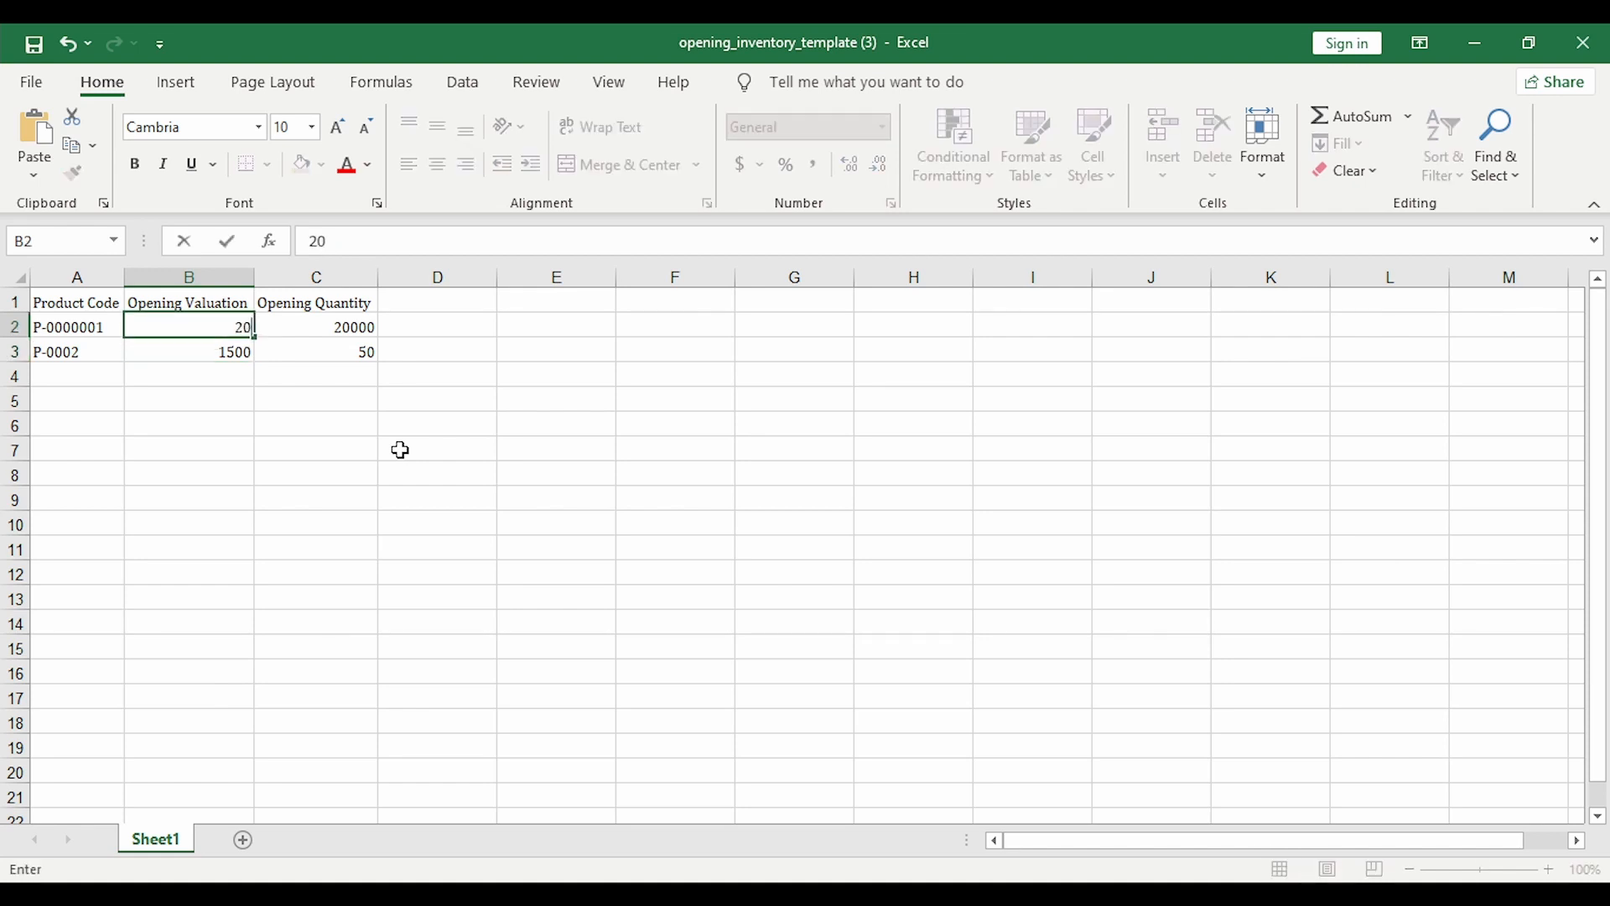
{"action": "key", "text": "Tab"}
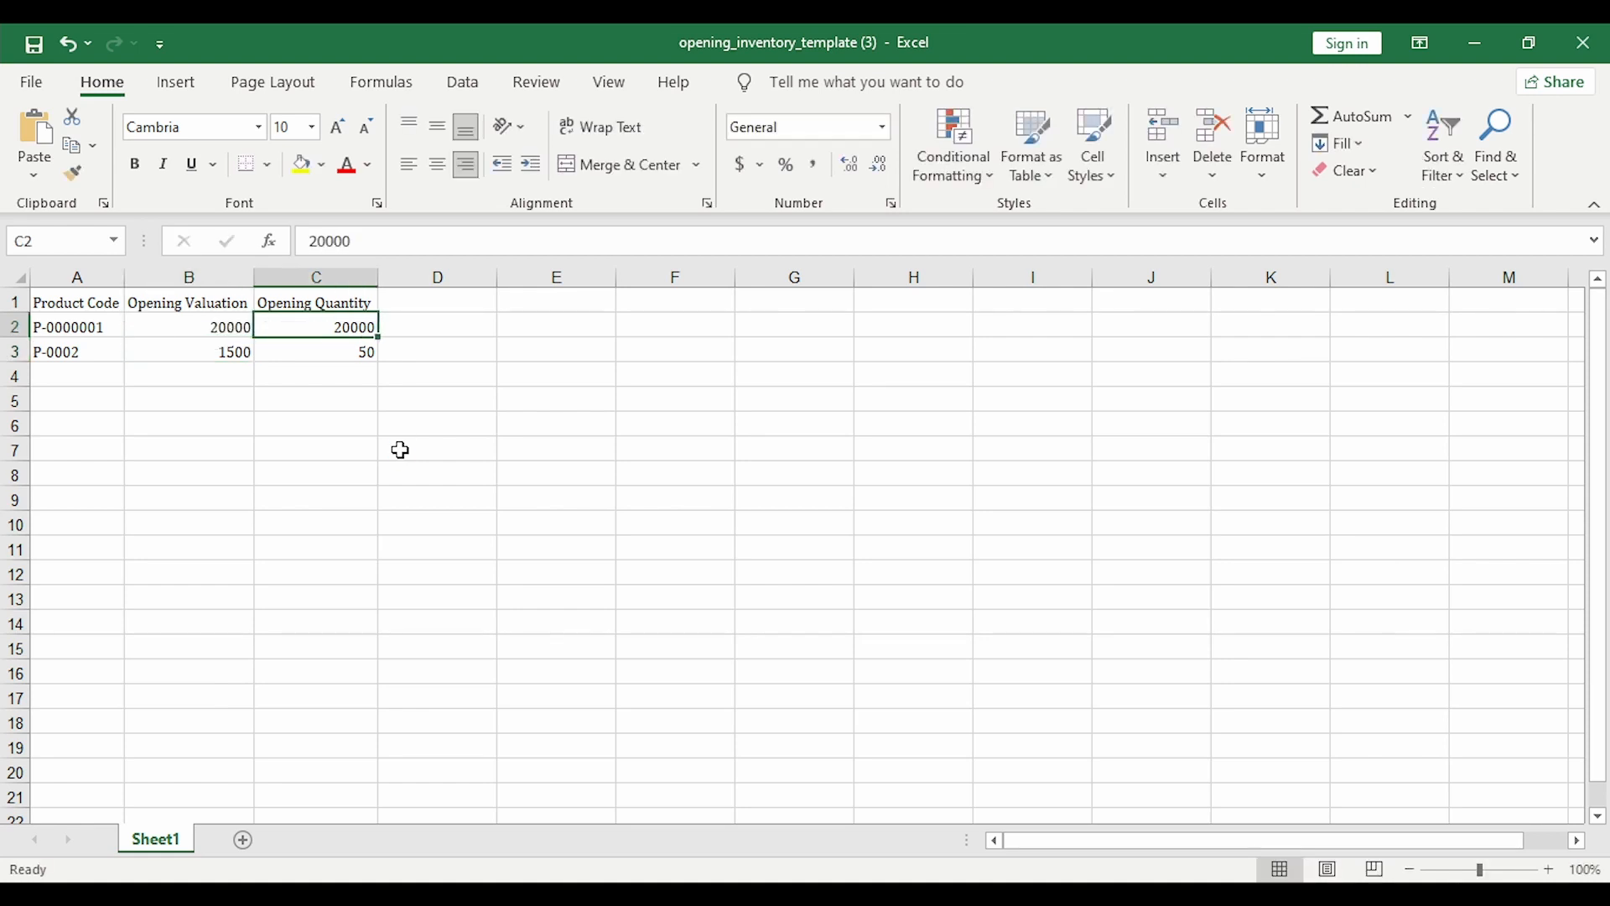
{"action": "type", "text": "20"}
{"action": "key", "text": "Return"}
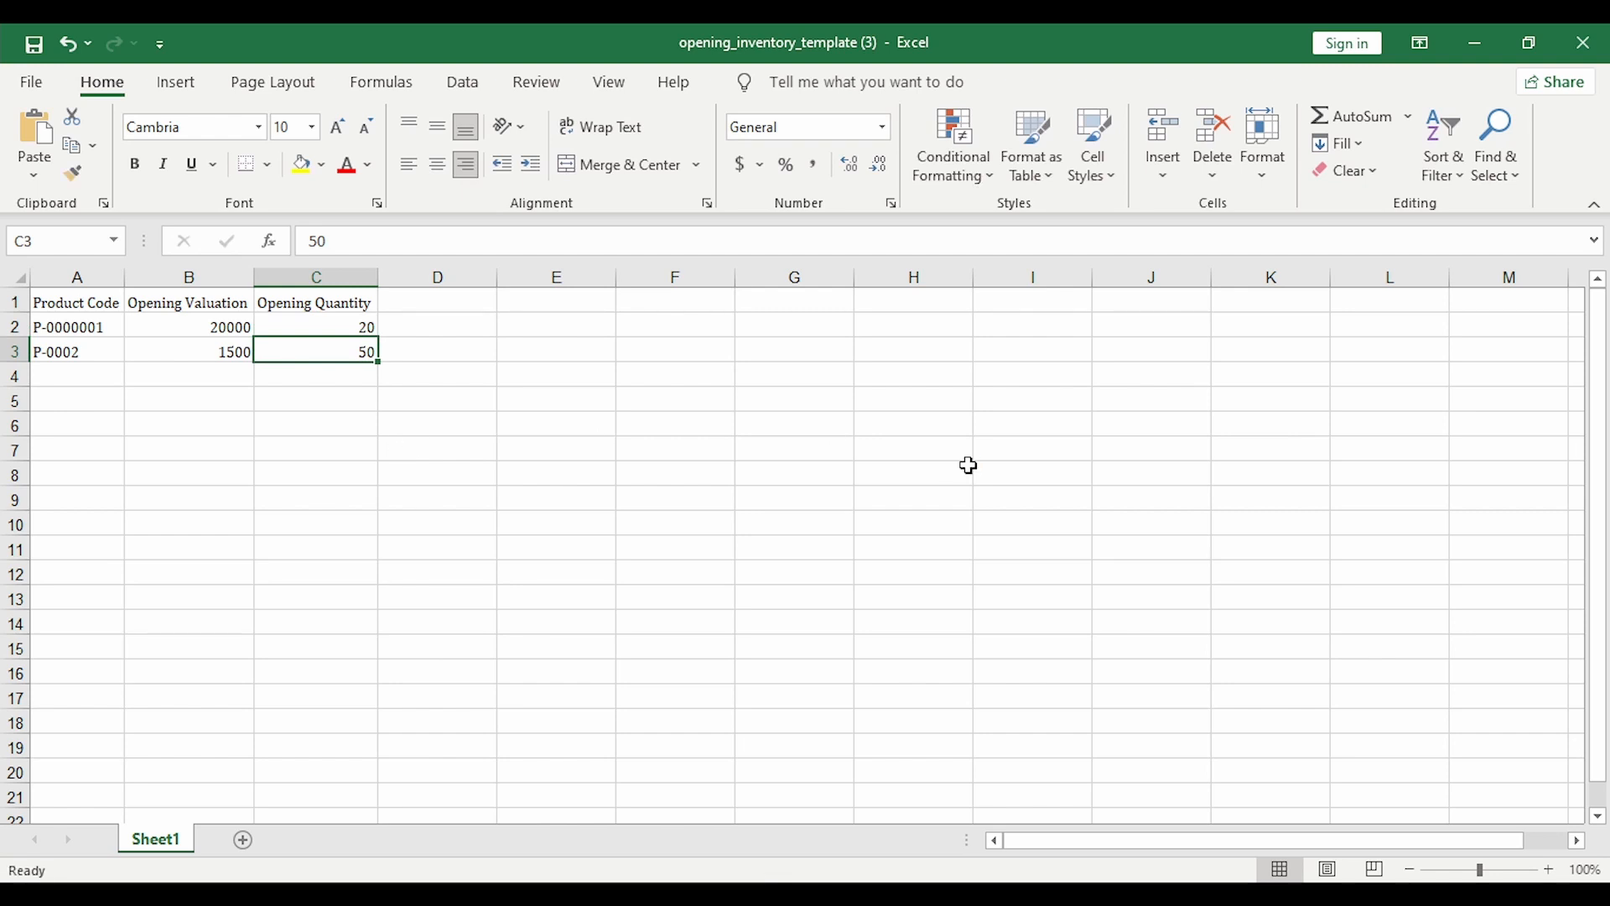
Switch back to Deskera Books and upload opening_inventory_template (3).xlsx to the inventory opening import
{"action": "key", "text": "alt+Tab"}
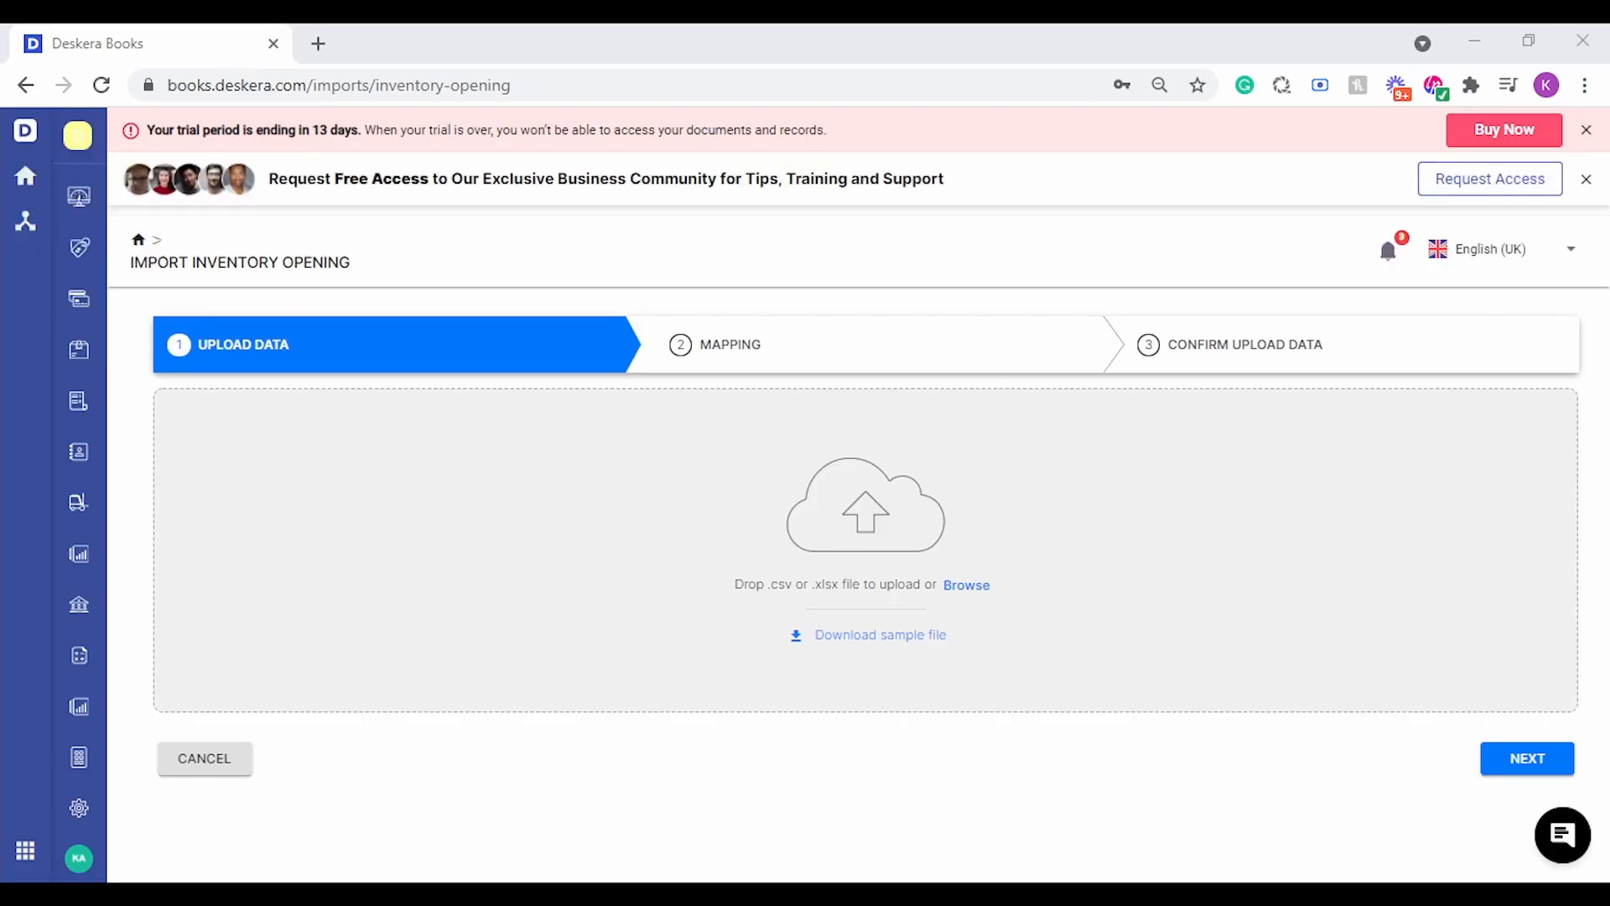
{"action": "left_click", "coordinate": [912, 598]}
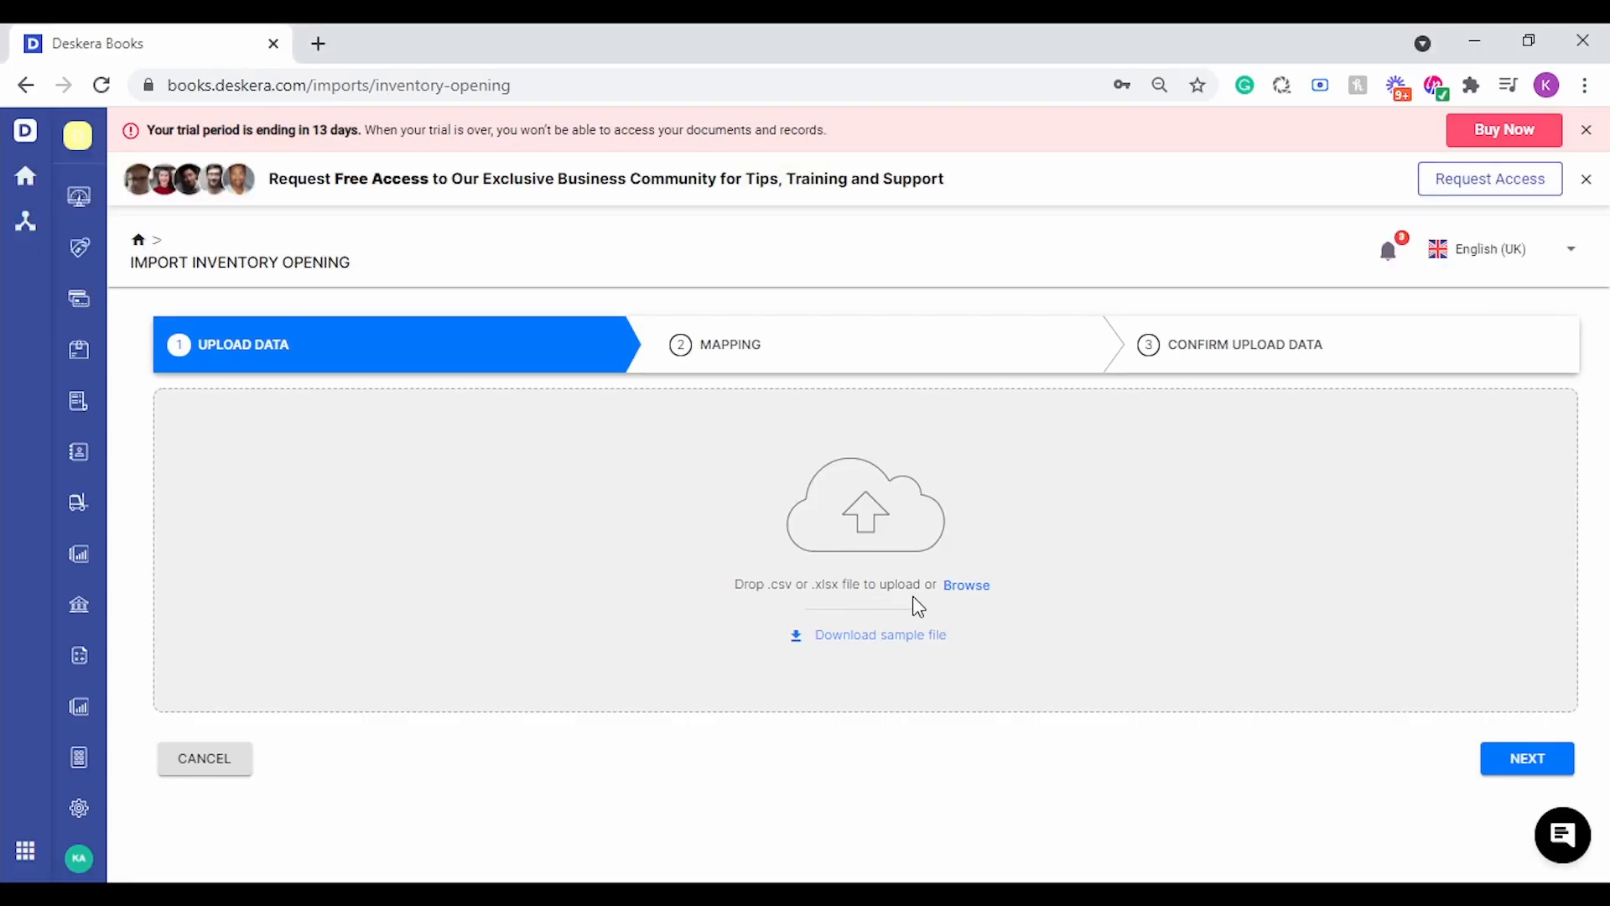
{"action": "left_click", "coordinate": [968, 587]}
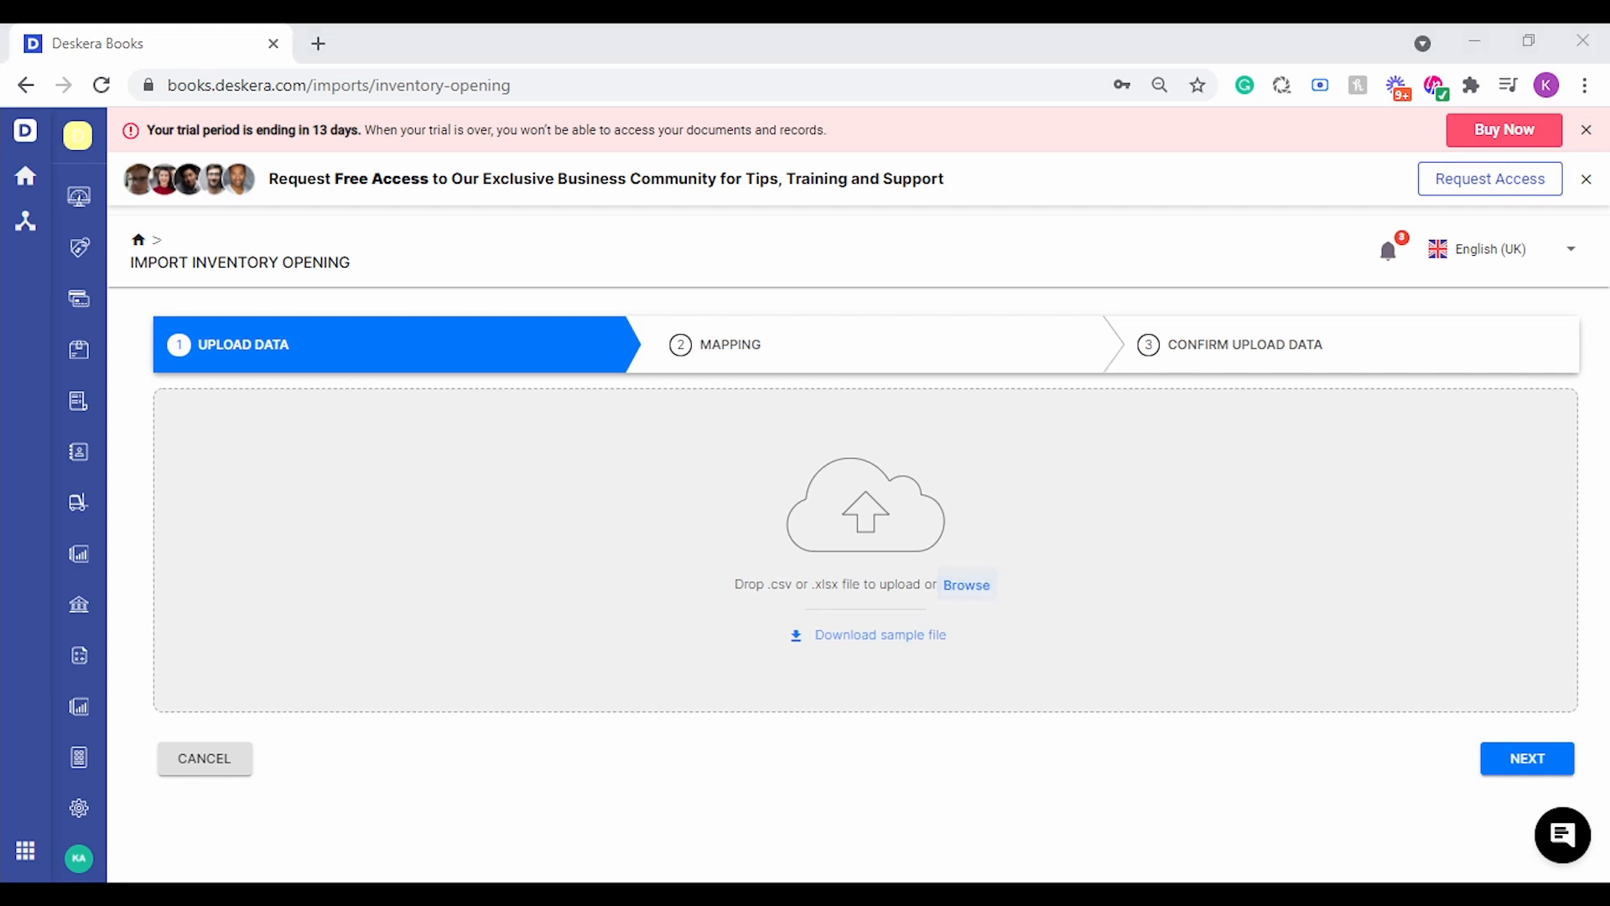
{"action": "double_click", "coordinate": [422, 198]}
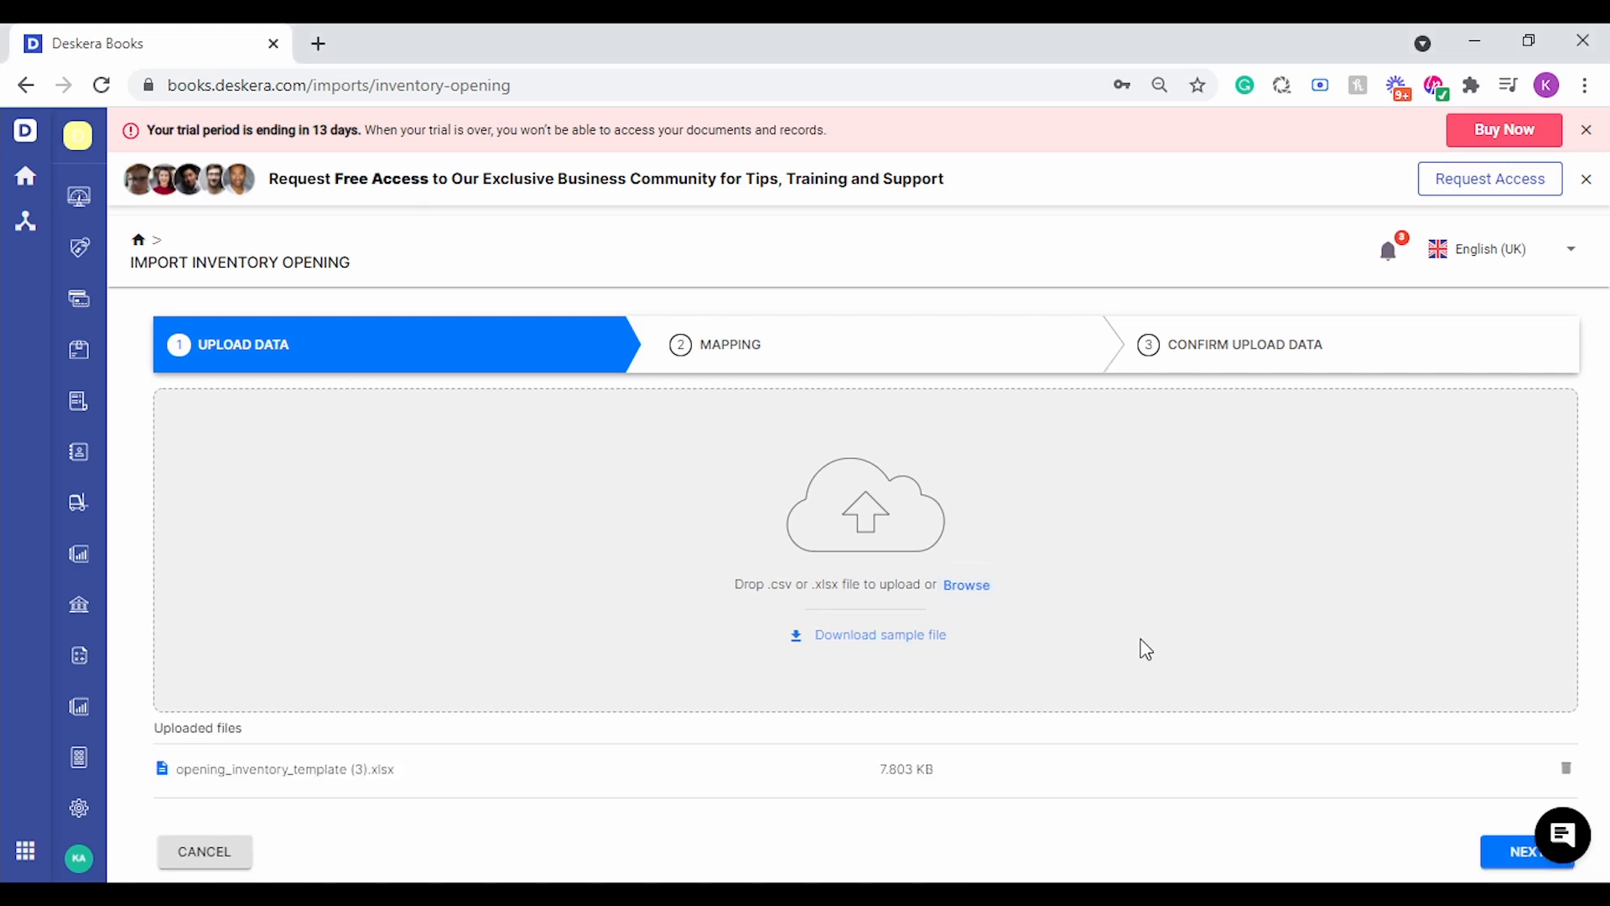
Accept the matched headers in the mapping stage and confirm the inventory opening import for P-0000001 and P-0002
{"action": "left_click", "coordinate": [1507, 854]}
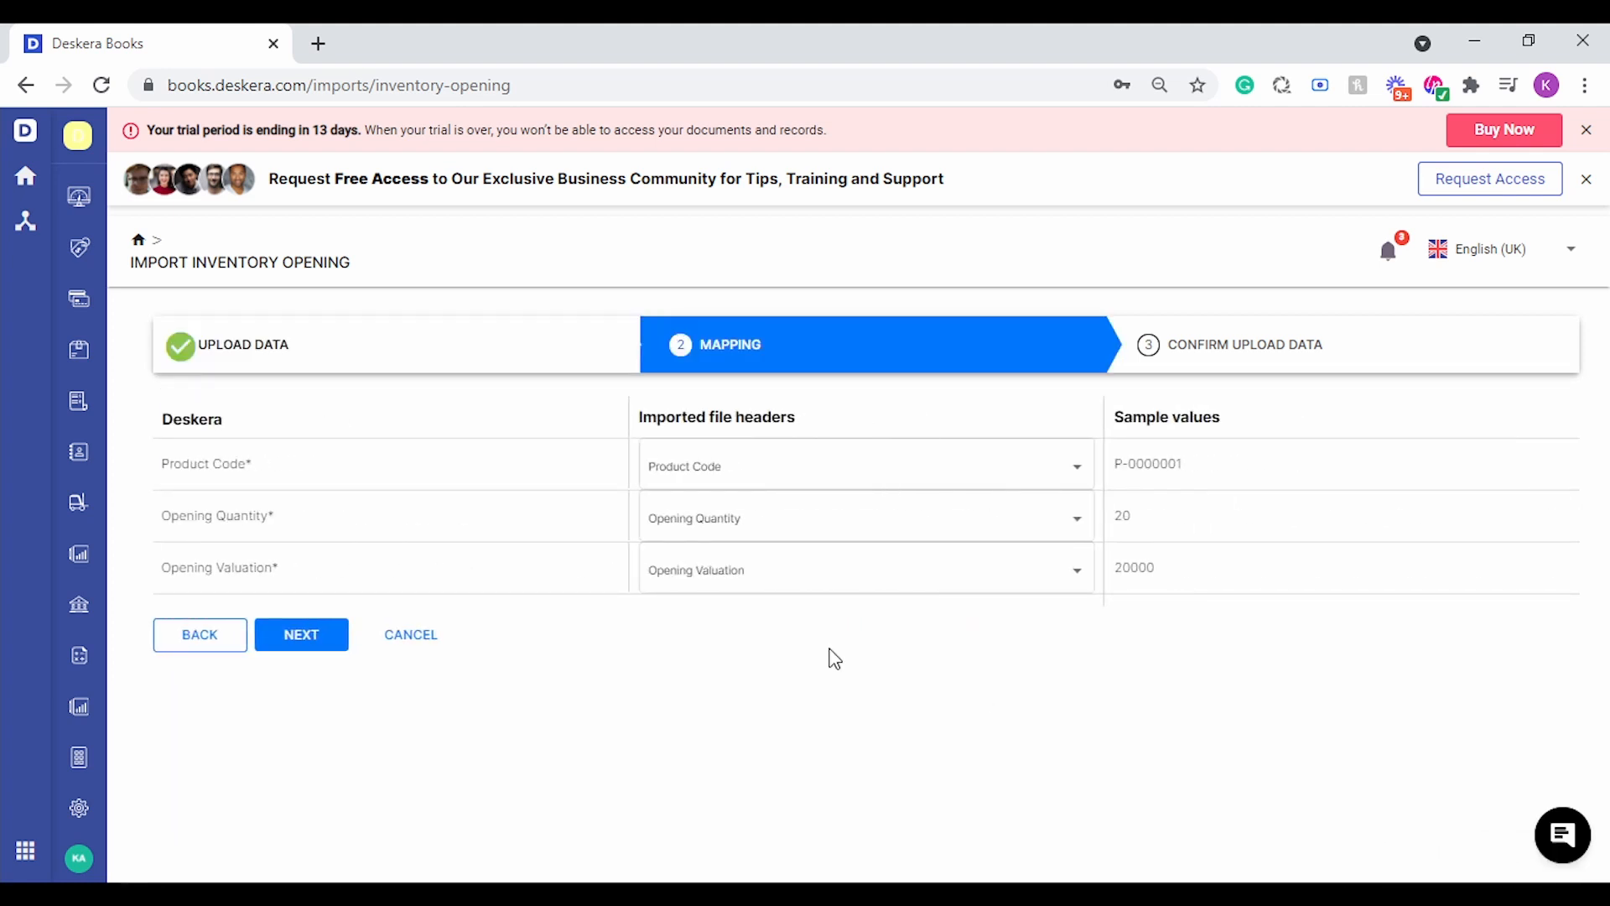
{"action": "left_click", "coordinate": [302, 642]}
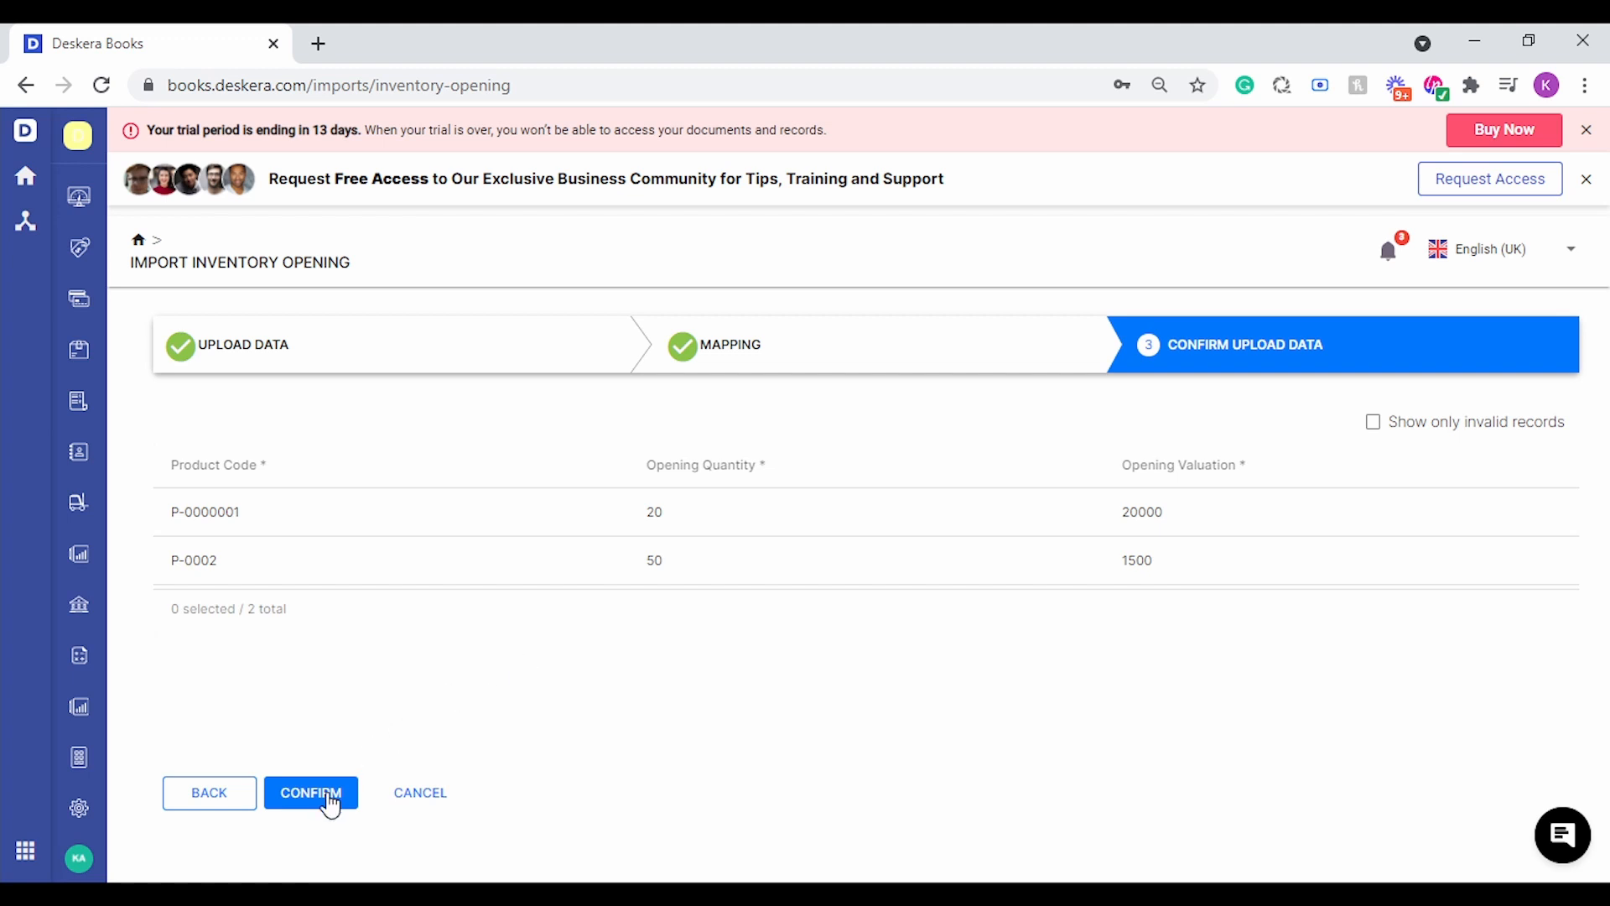
{"action": "left_click", "coordinate": [330, 799]}
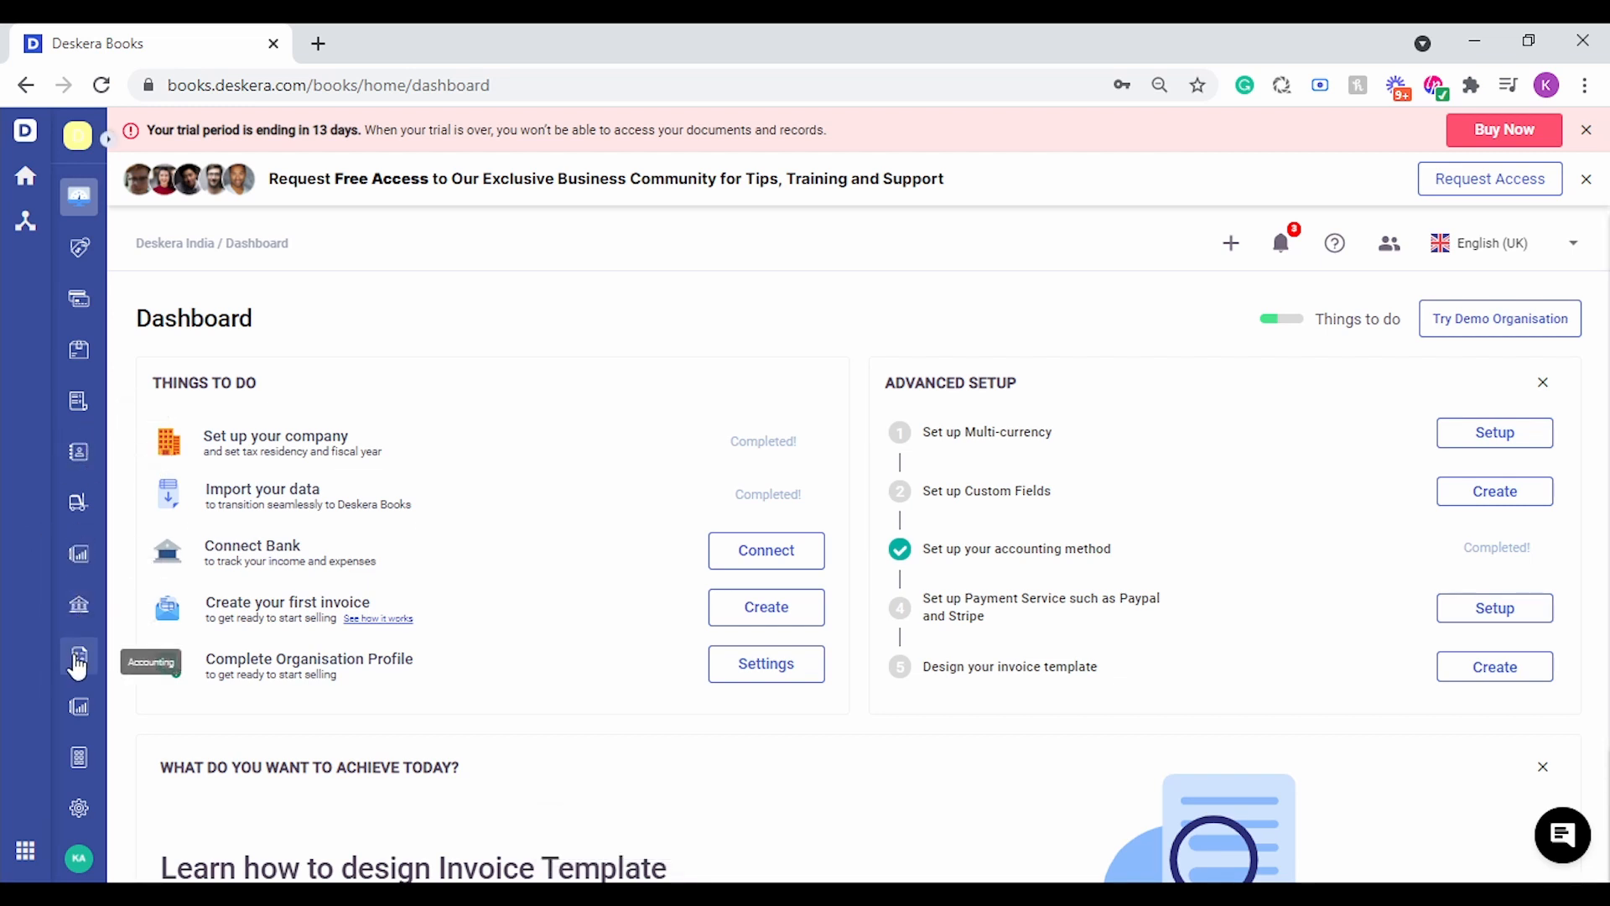
Return to the Opening Balances overview and check the opening valuation and quantity of both inventory products
{"action": "left_click", "coordinate": [78, 662]}
{"action": "left_click", "coordinate": [1088, 440]}
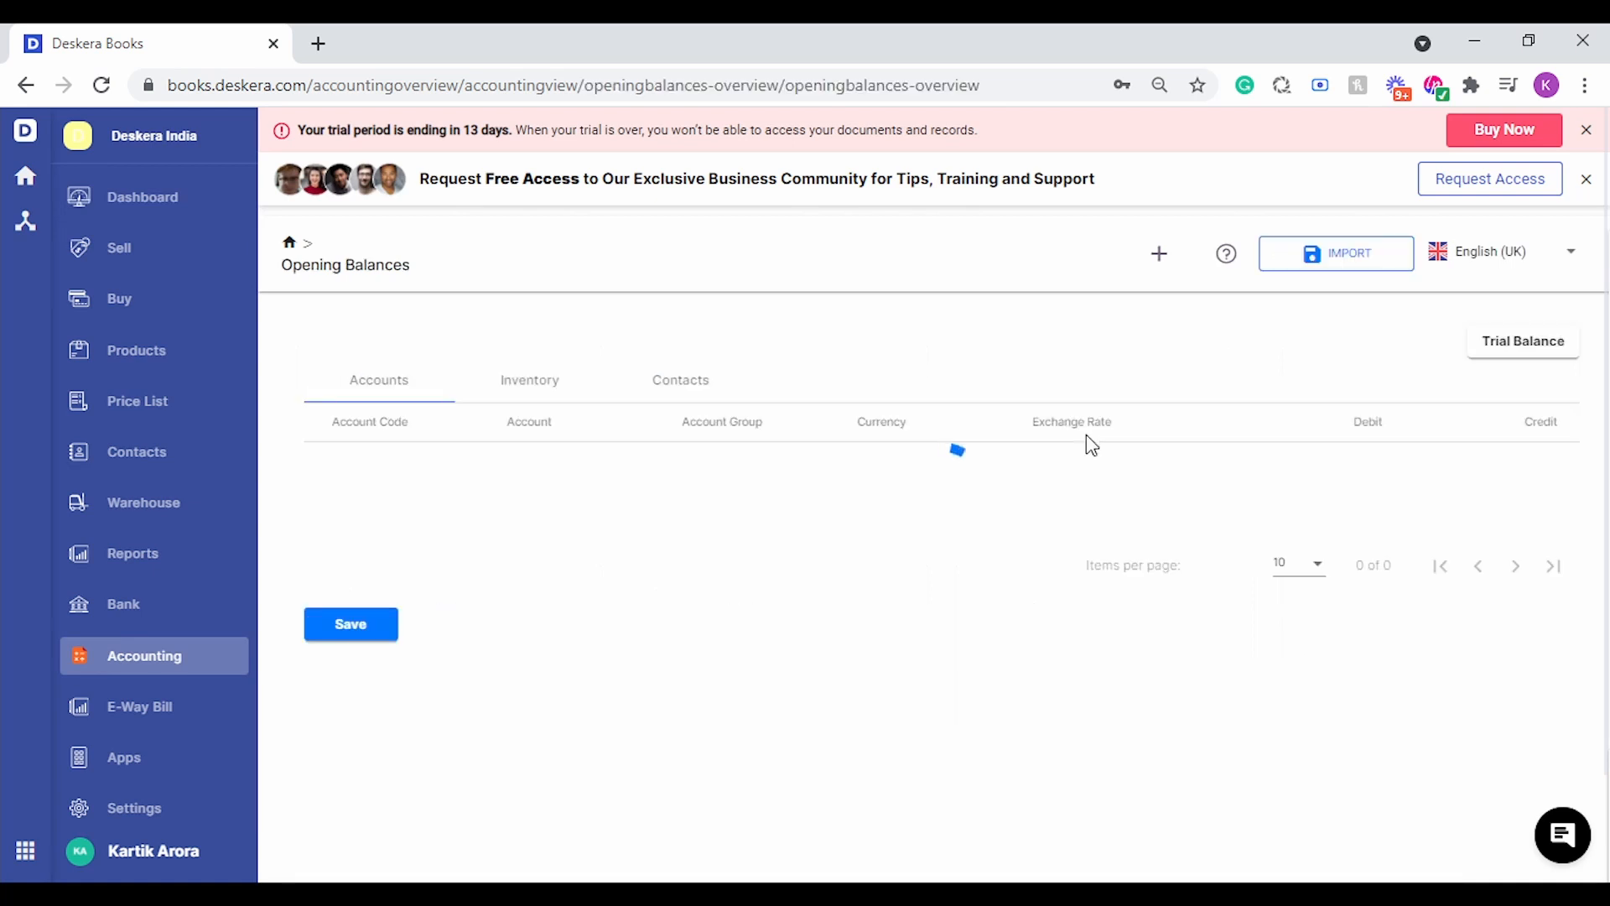
{"action": "left_click", "coordinate": [256, 141]}
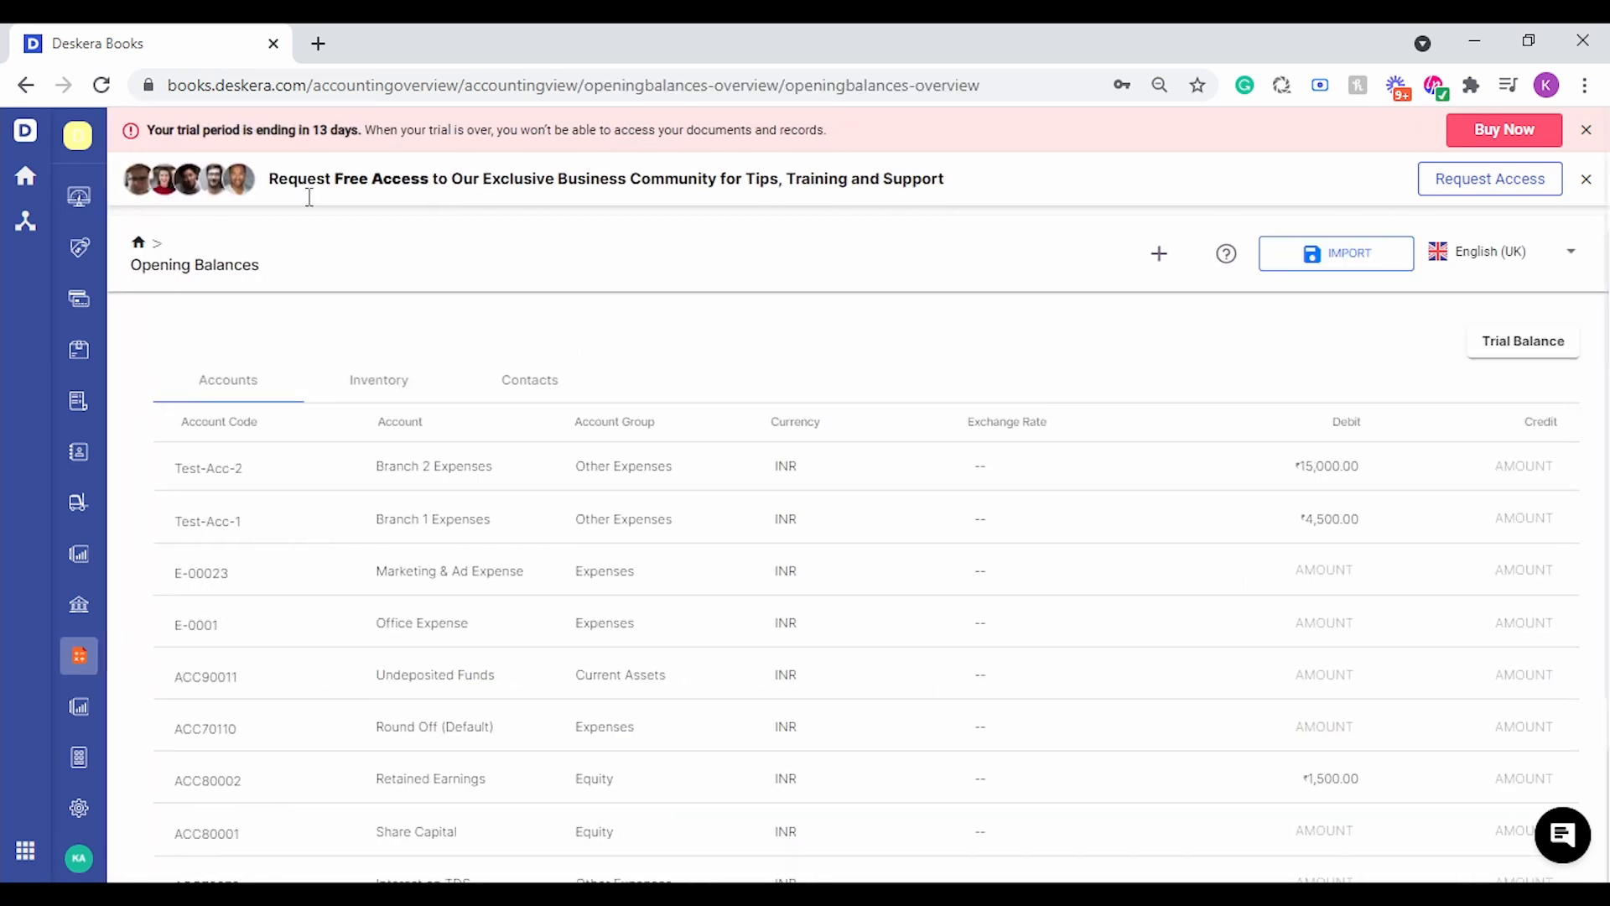
{"action": "left_click", "coordinate": [396, 384]}
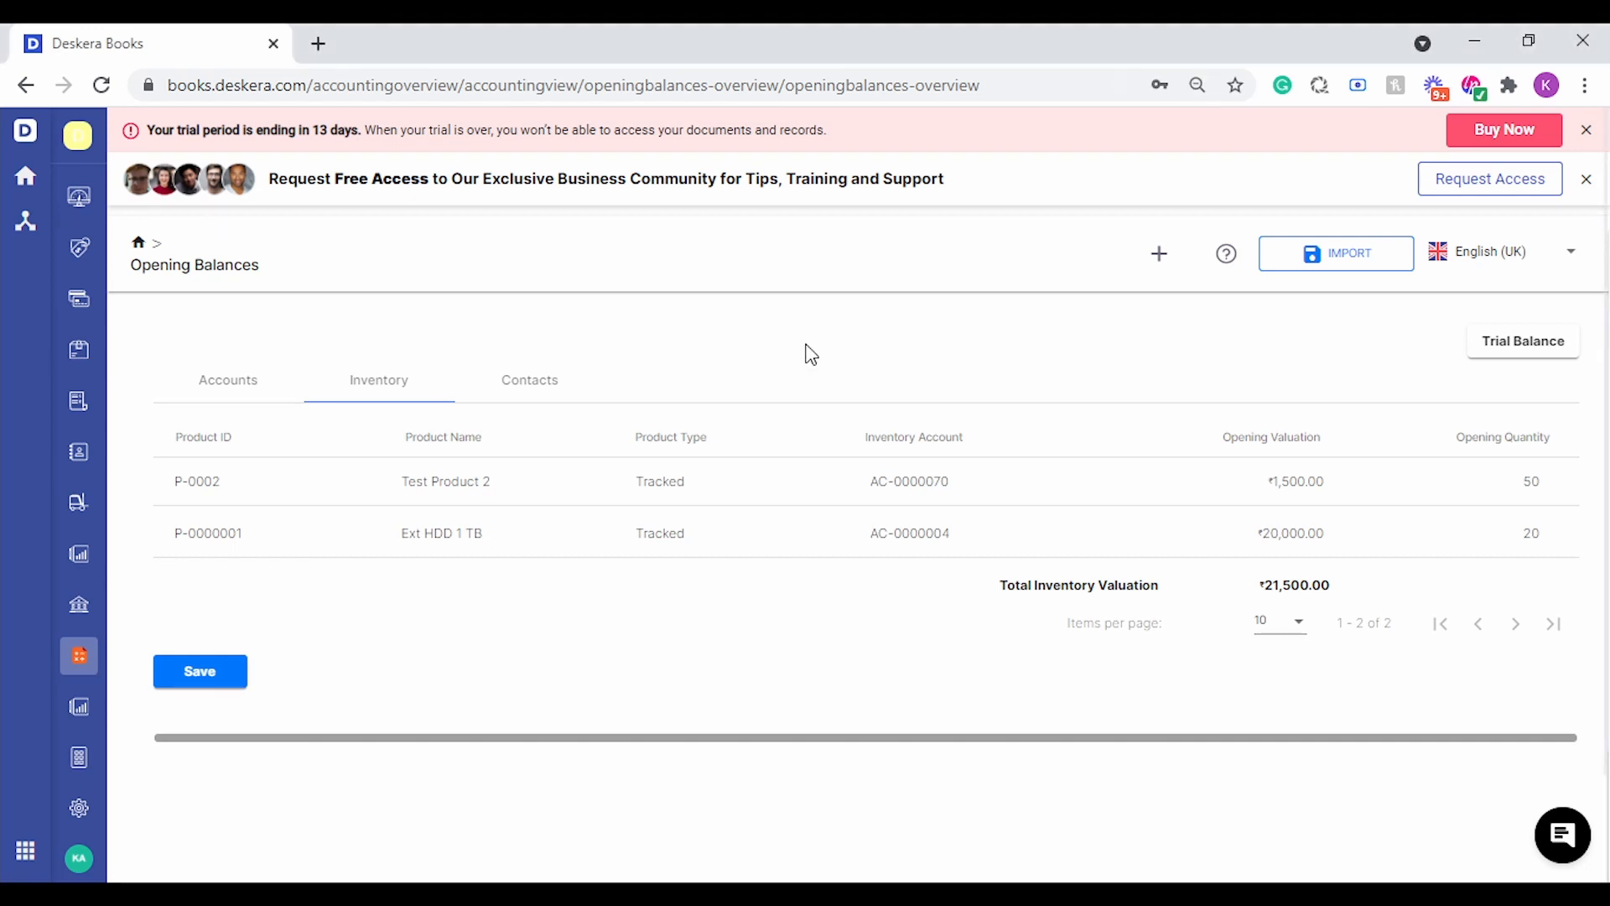
Start a new opening sales invoice from the contacts' opening balances and choose contact2 as its contact
{"action": "left_click", "coordinate": [533, 388]}
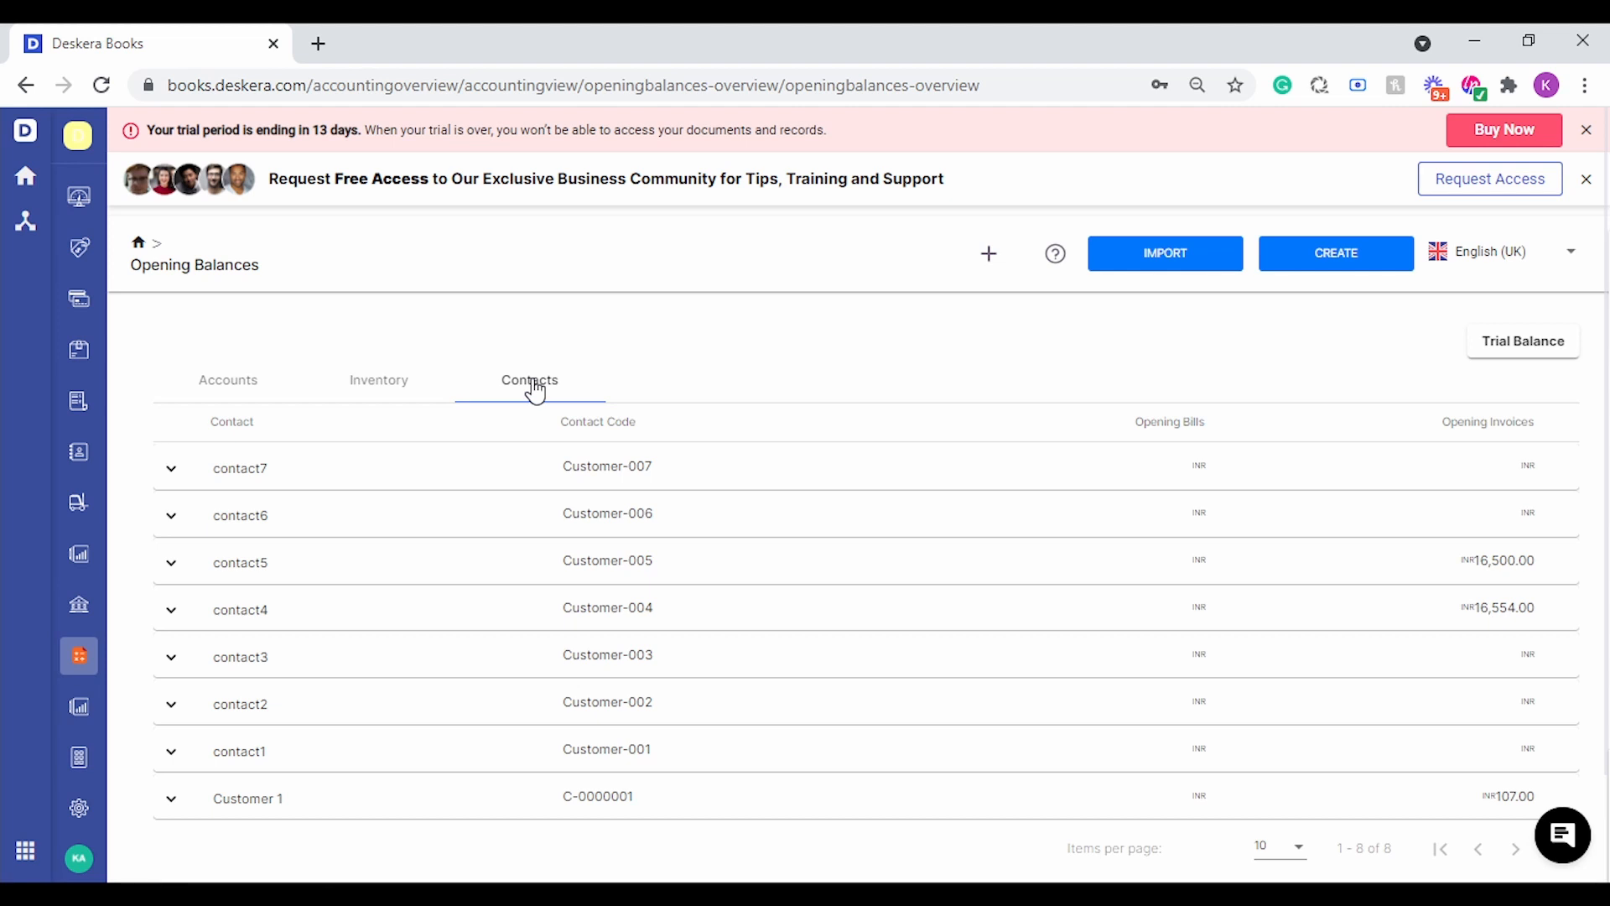
{"action": "left_click", "coordinate": [1348, 276]}
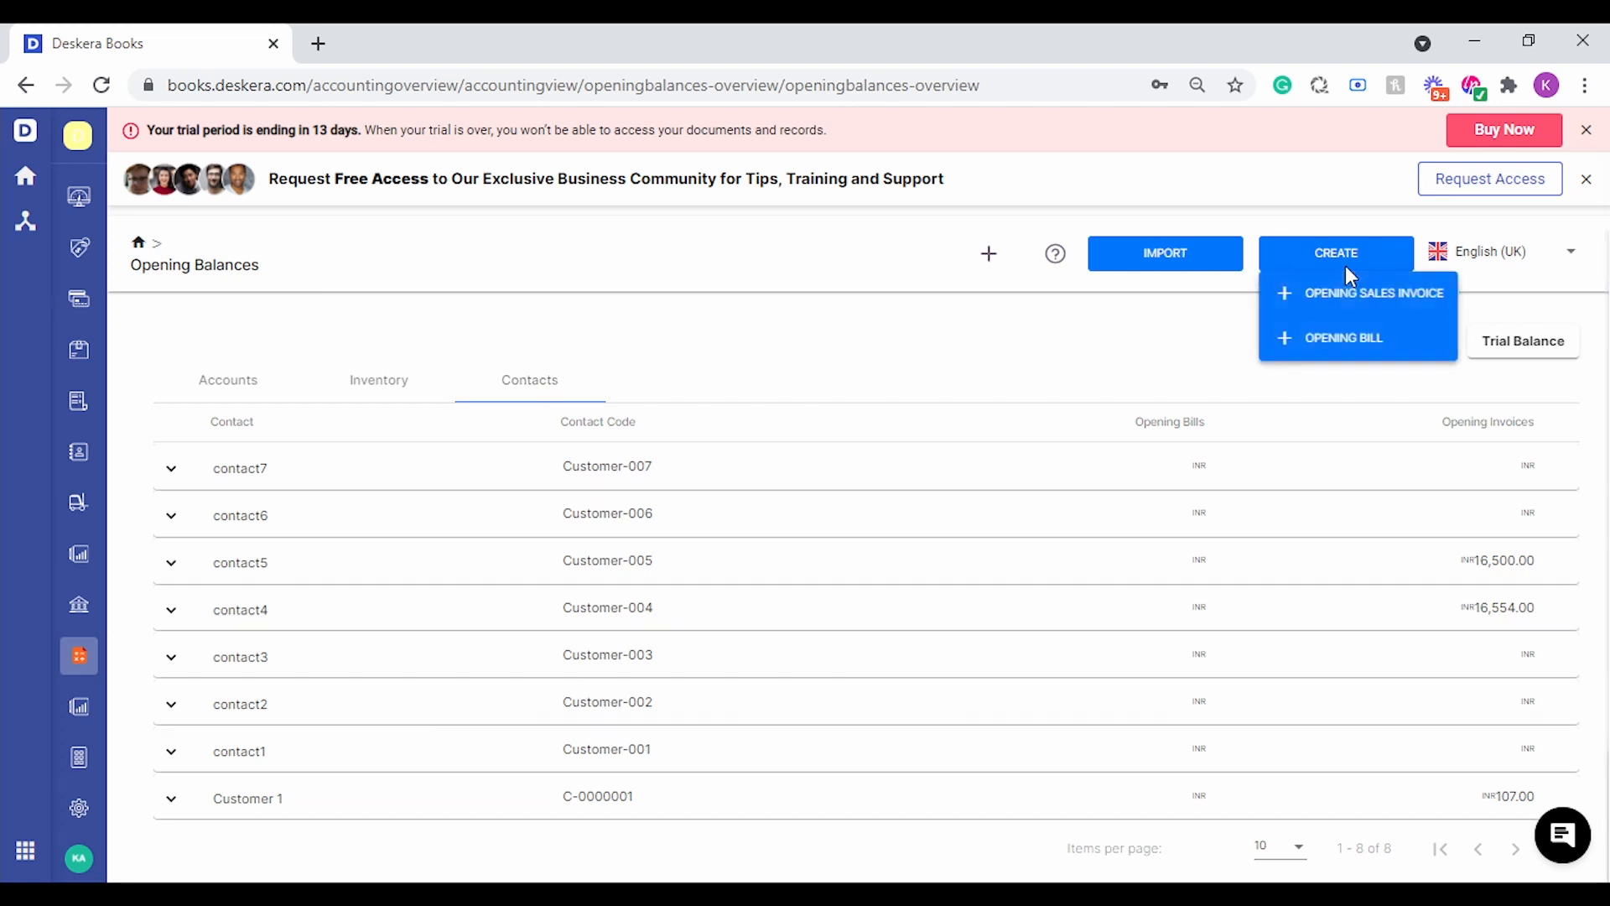
{"action": "left_click", "coordinate": [1348, 308]}
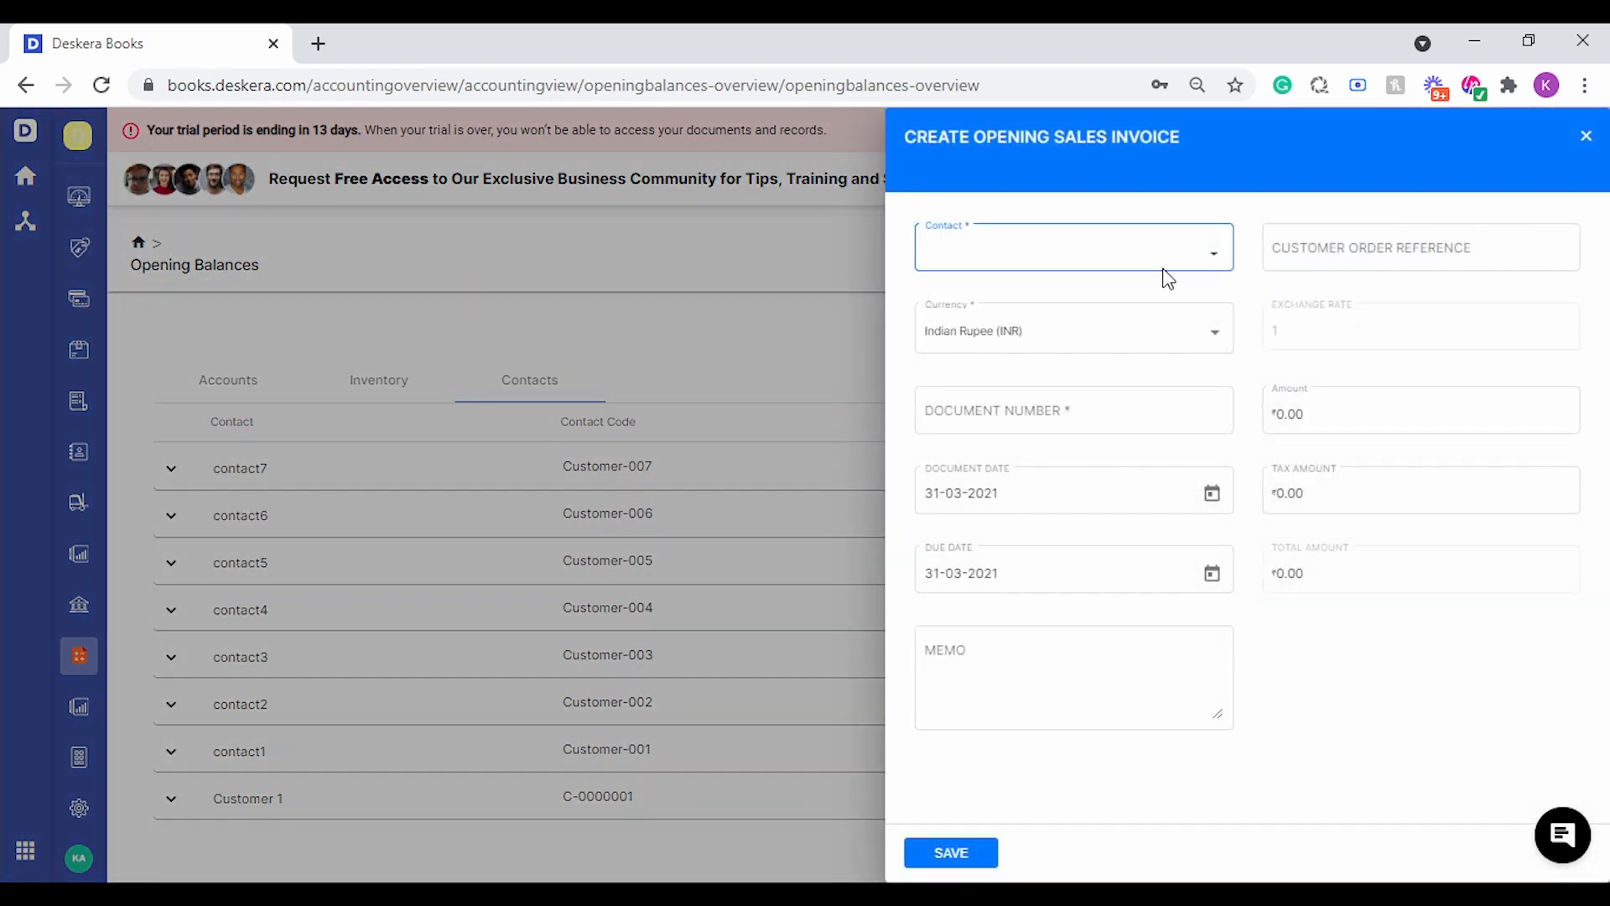
{"action": "type", "text": "cus"}
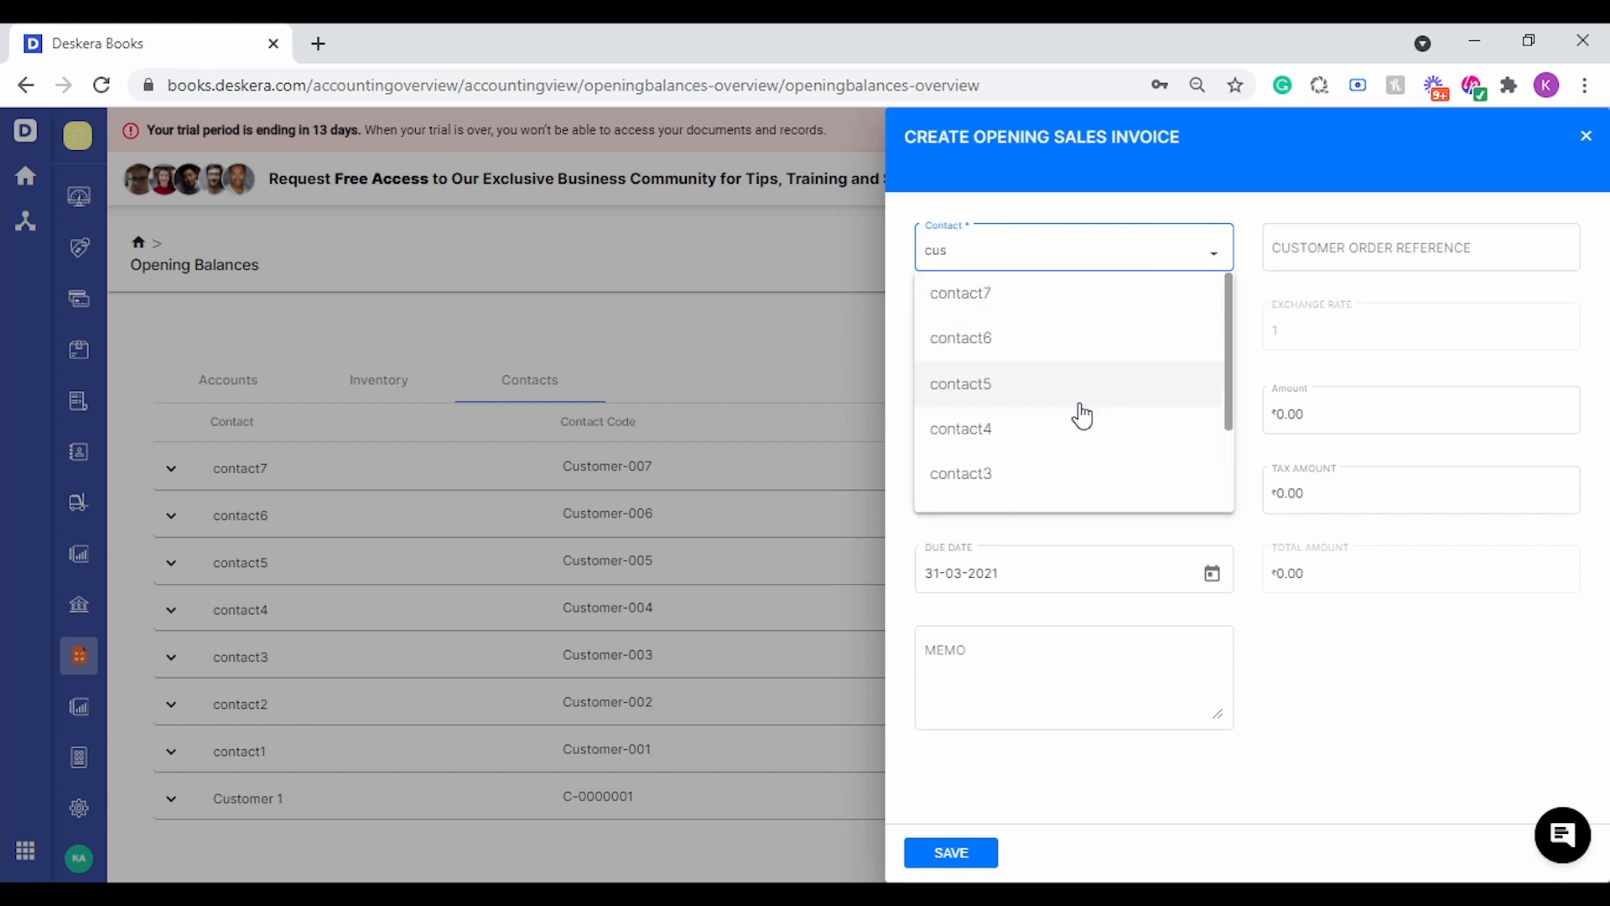
{"action": "scroll", "coordinate": [1078, 414], "scroll_direction": "down", "scroll_amount": 2}
{"action": "left_click", "coordinate": [1038, 413]}
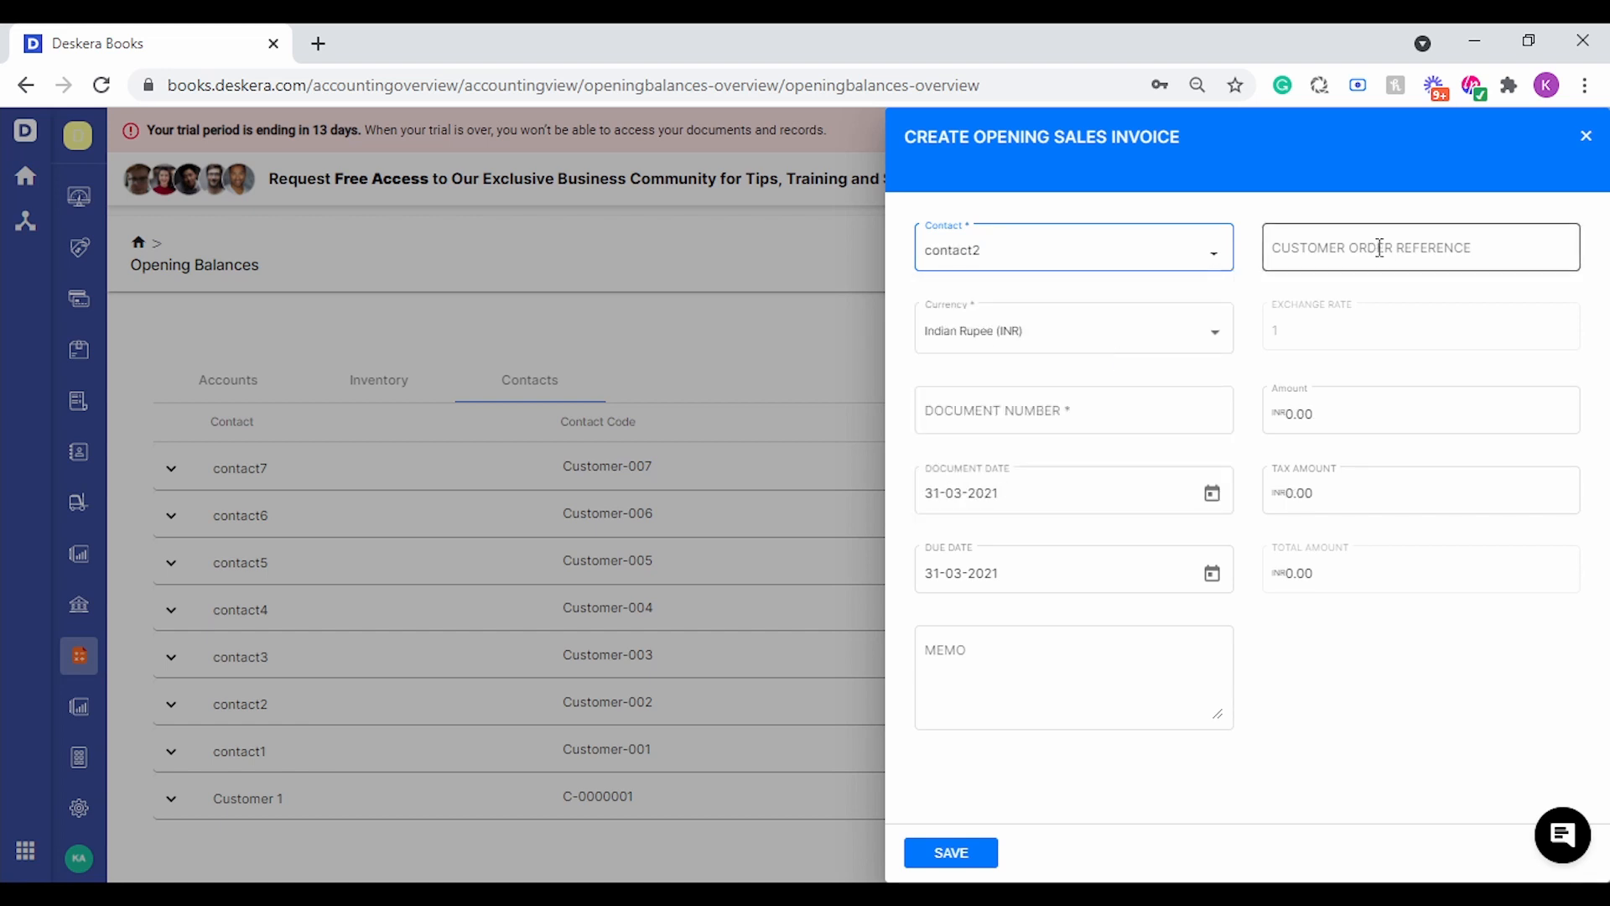
Enter SIDec19Open33 as the opening sales invoice's document number and 41500 as its amount
{"action": "left_click", "coordinate": [1102, 413]}
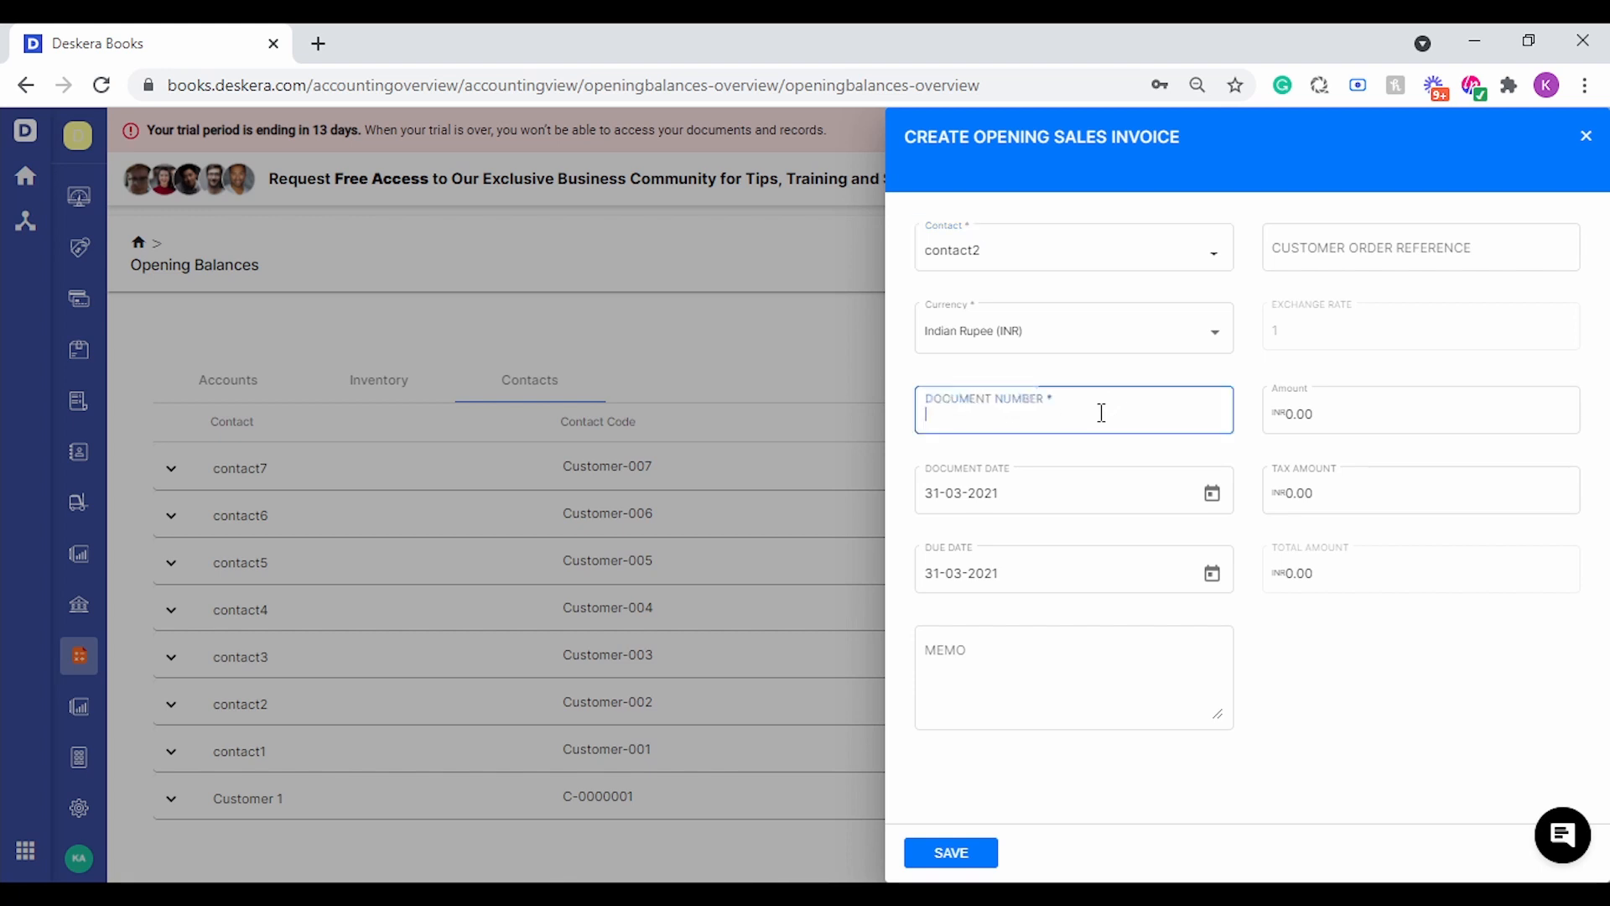
{"action": "type", "text": "SI"}
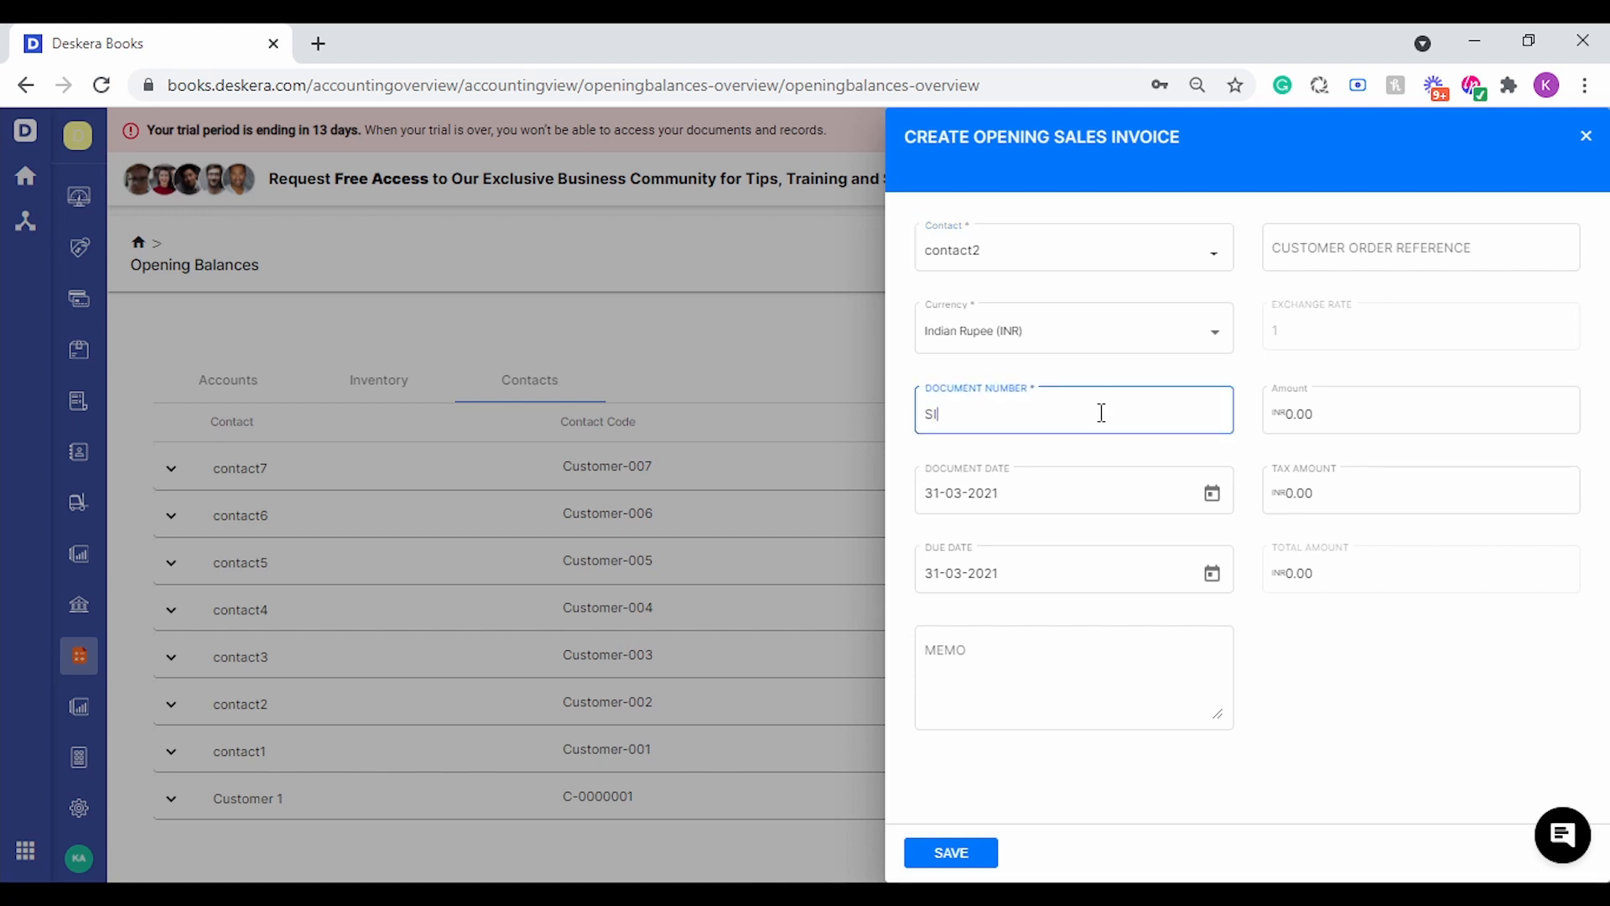
{"action": "type", "text": "Dec190"}
{"action": "type", "text": "pen33"}
{"action": "left_click", "coordinate": [1335, 431]}
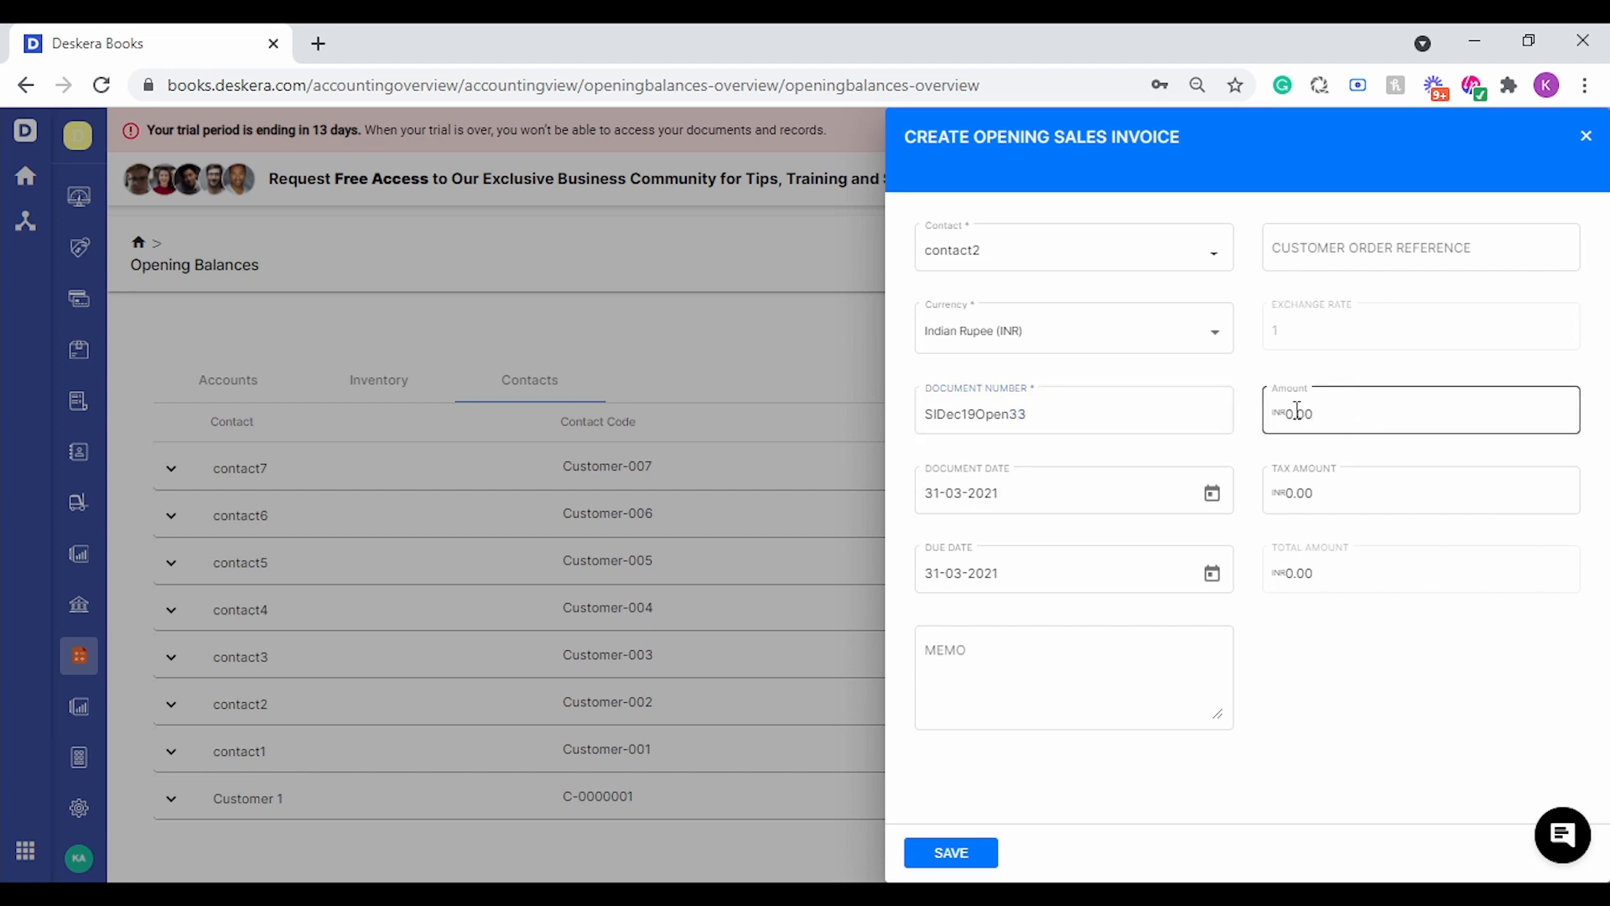
{"action": "left_click", "coordinate": [1296, 410]}
{"action": "type", "text": "41500"}
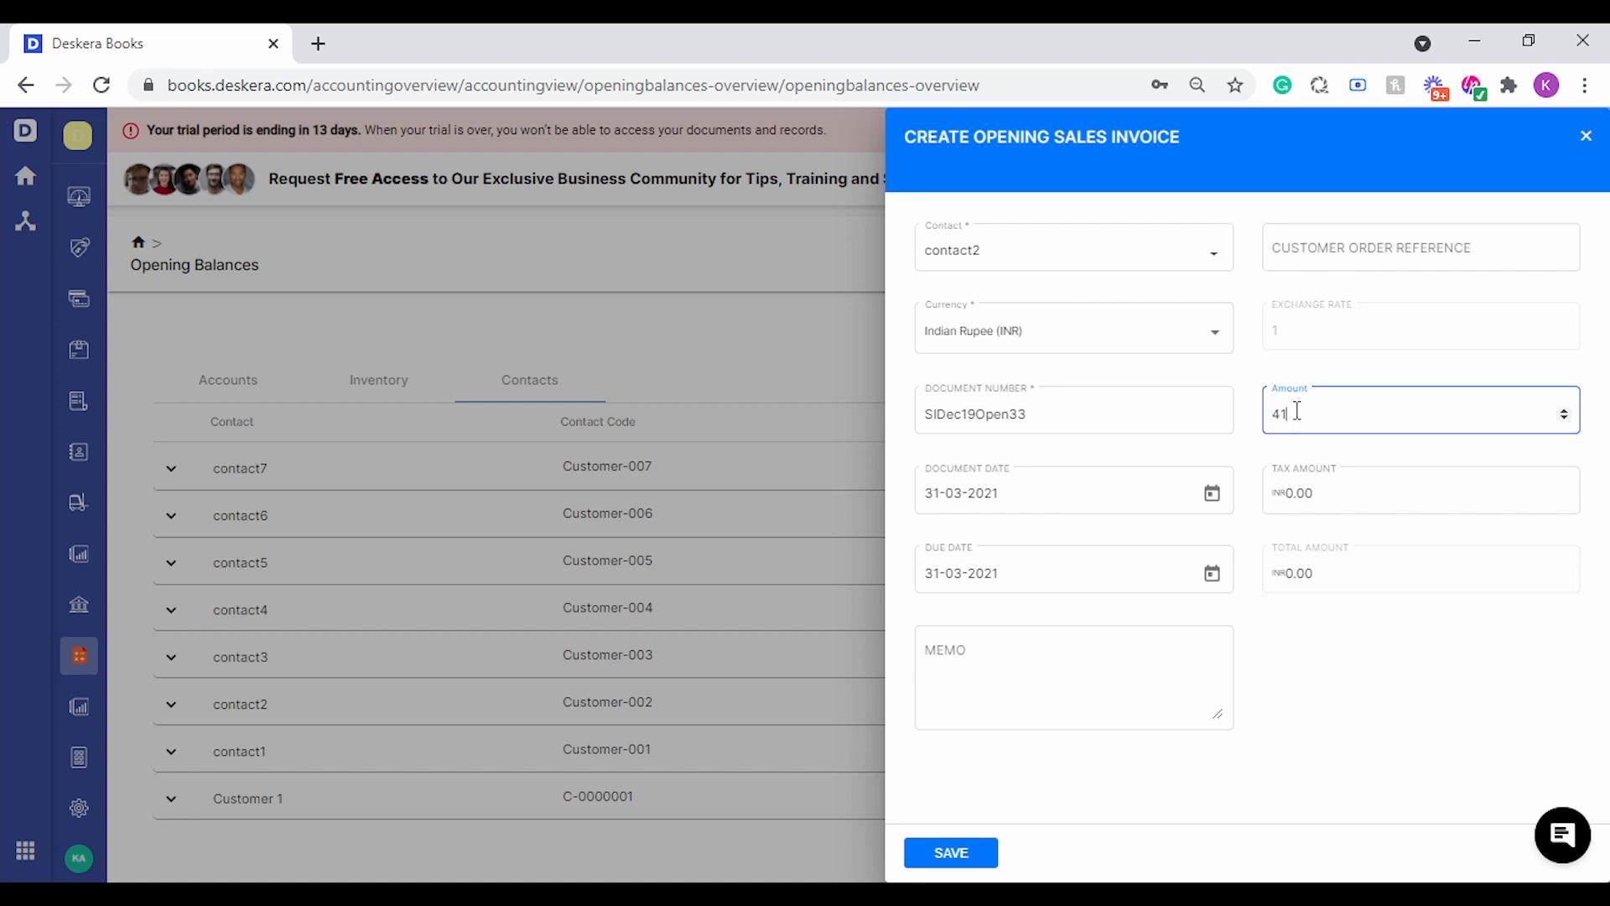
Set the document date of the opening sales invoice to 31-03-2019 and save the invoice
{"action": "left_click", "coordinate": [1045, 489]}
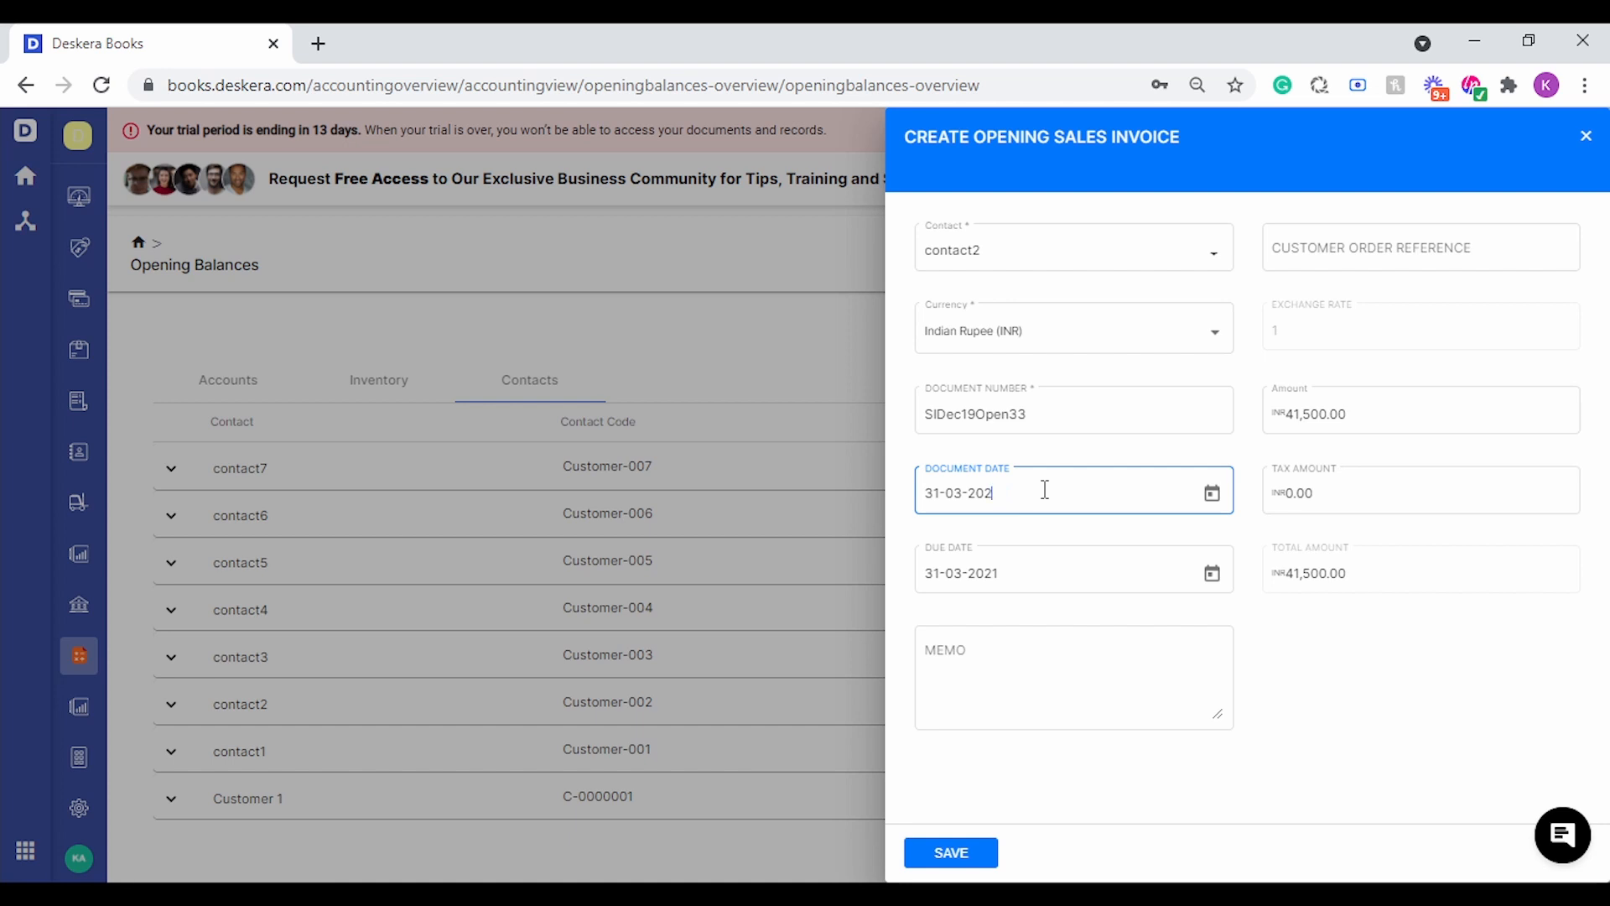
{"action": "key", "text": "BackSpace"}
{"action": "type", "text": "19"}
{"action": "left_click", "coordinate": [1157, 453]}
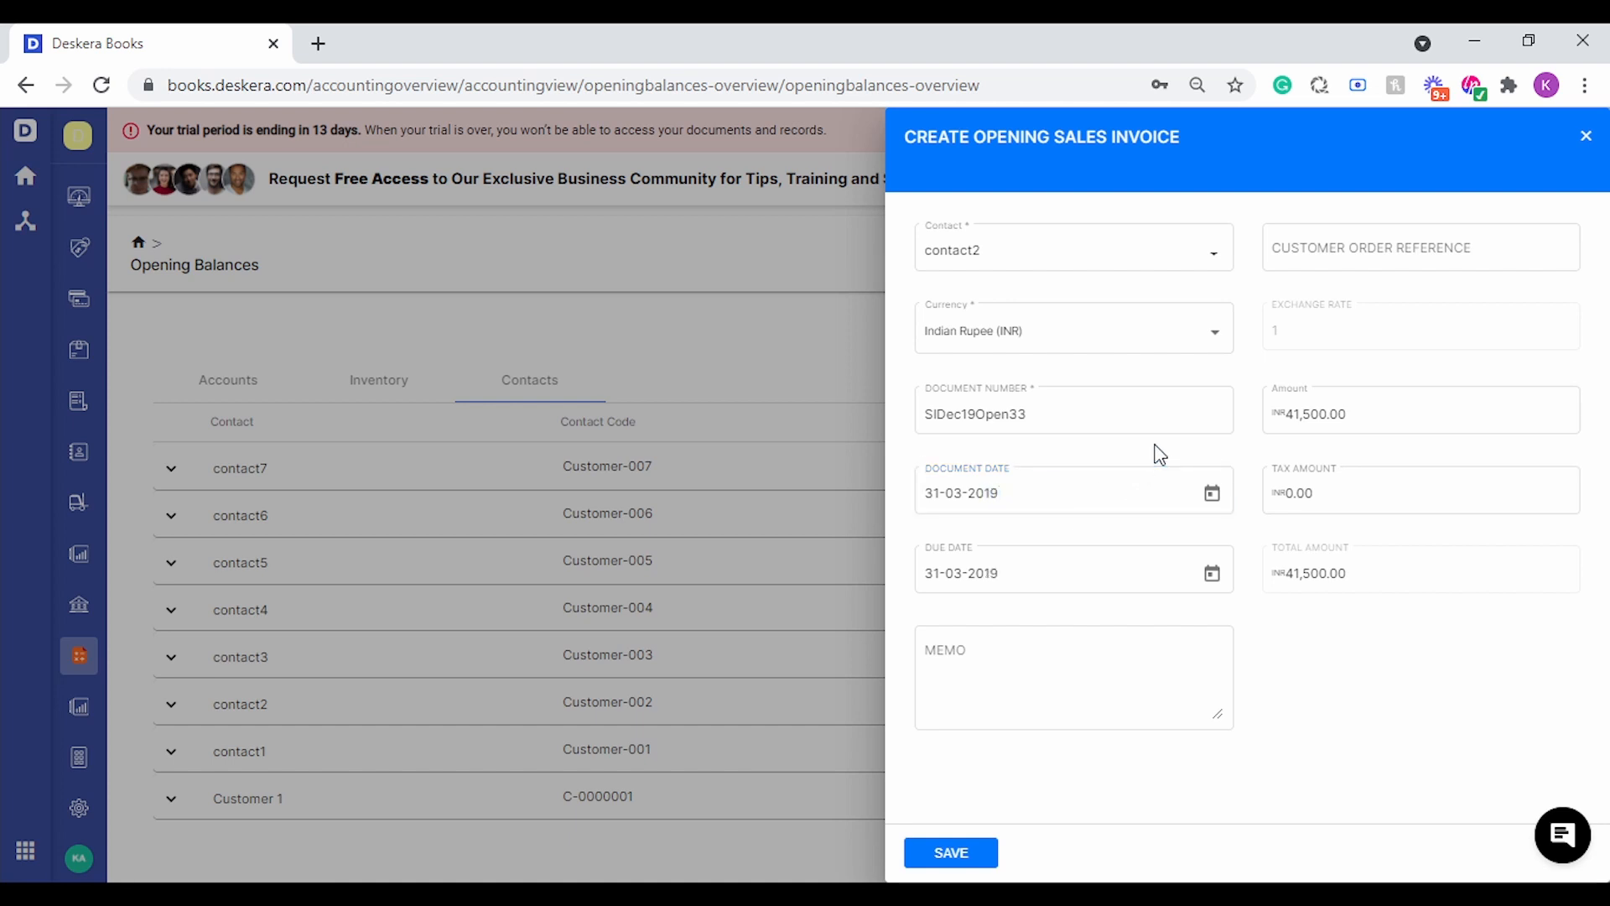
{"action": "left_click", "coordinate": [967, 854]}
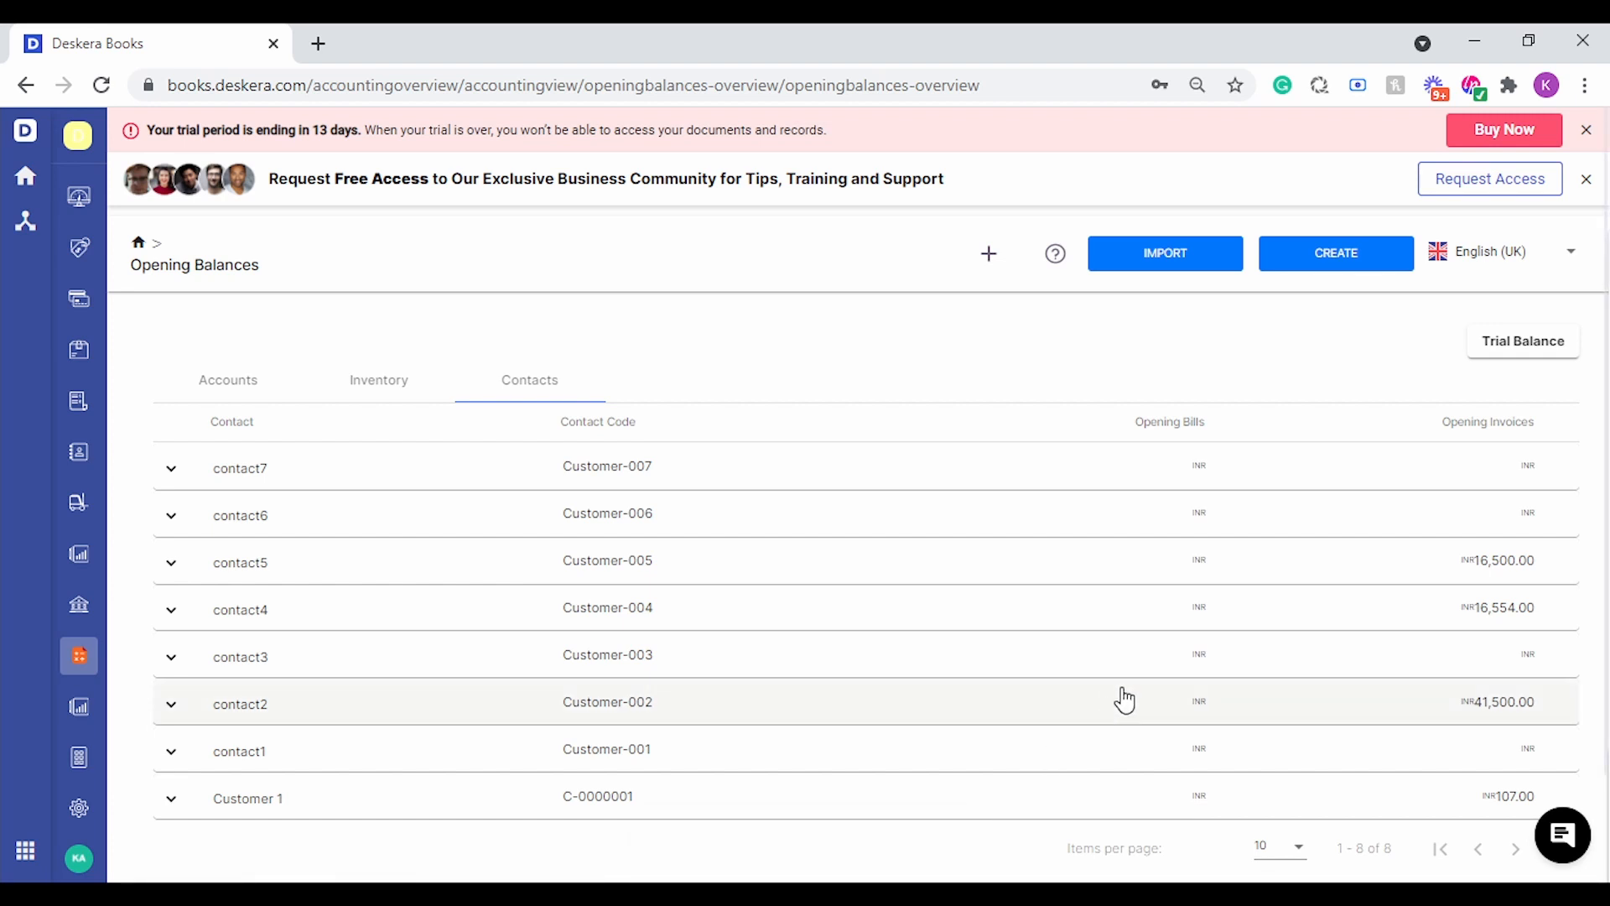
Open the sales invoice opening import for contacts and download its sample file
{"action": "left_click", "coordinate": [1179, 261]}
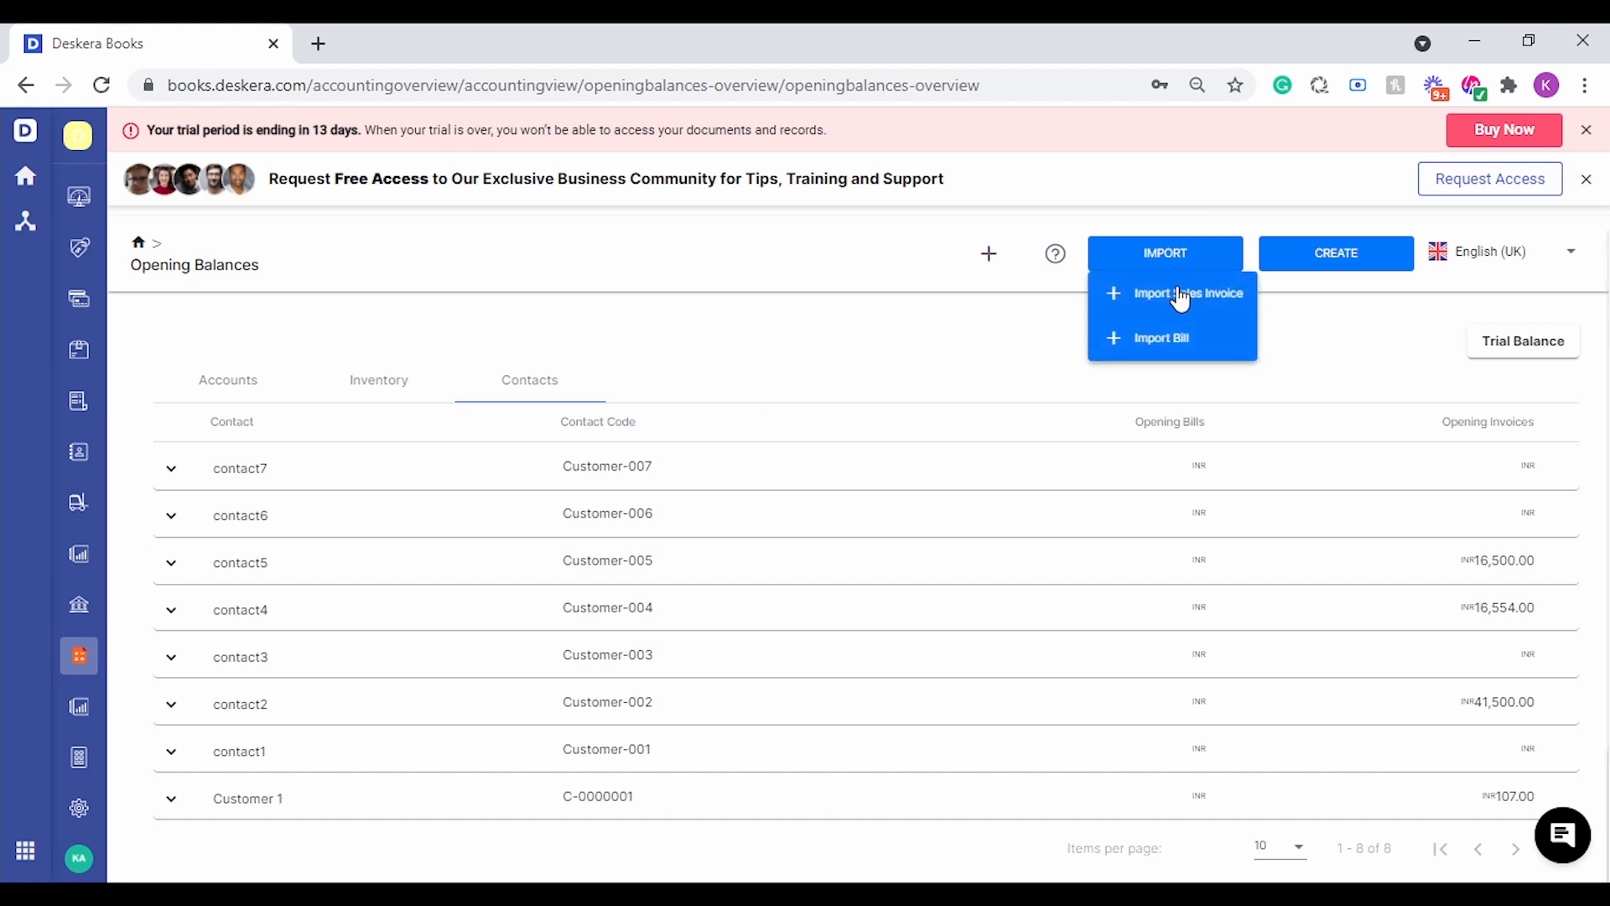
{"action": "left_click", "coordinate": [1180, 295]}
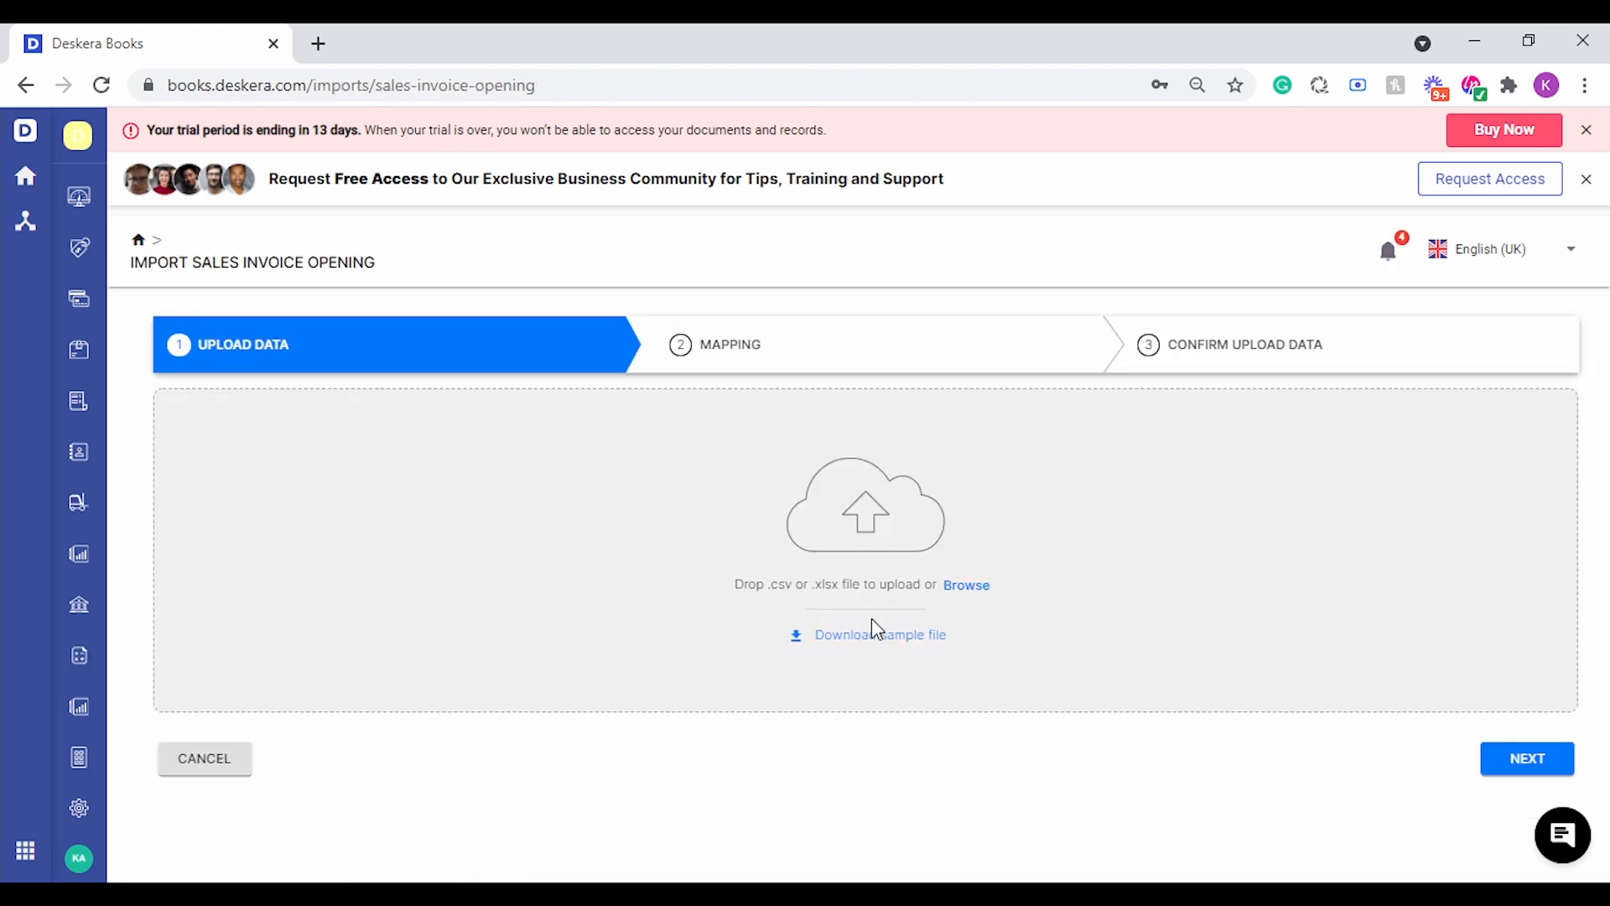
{"action": "left_click", "coordinate": [876, 638]}
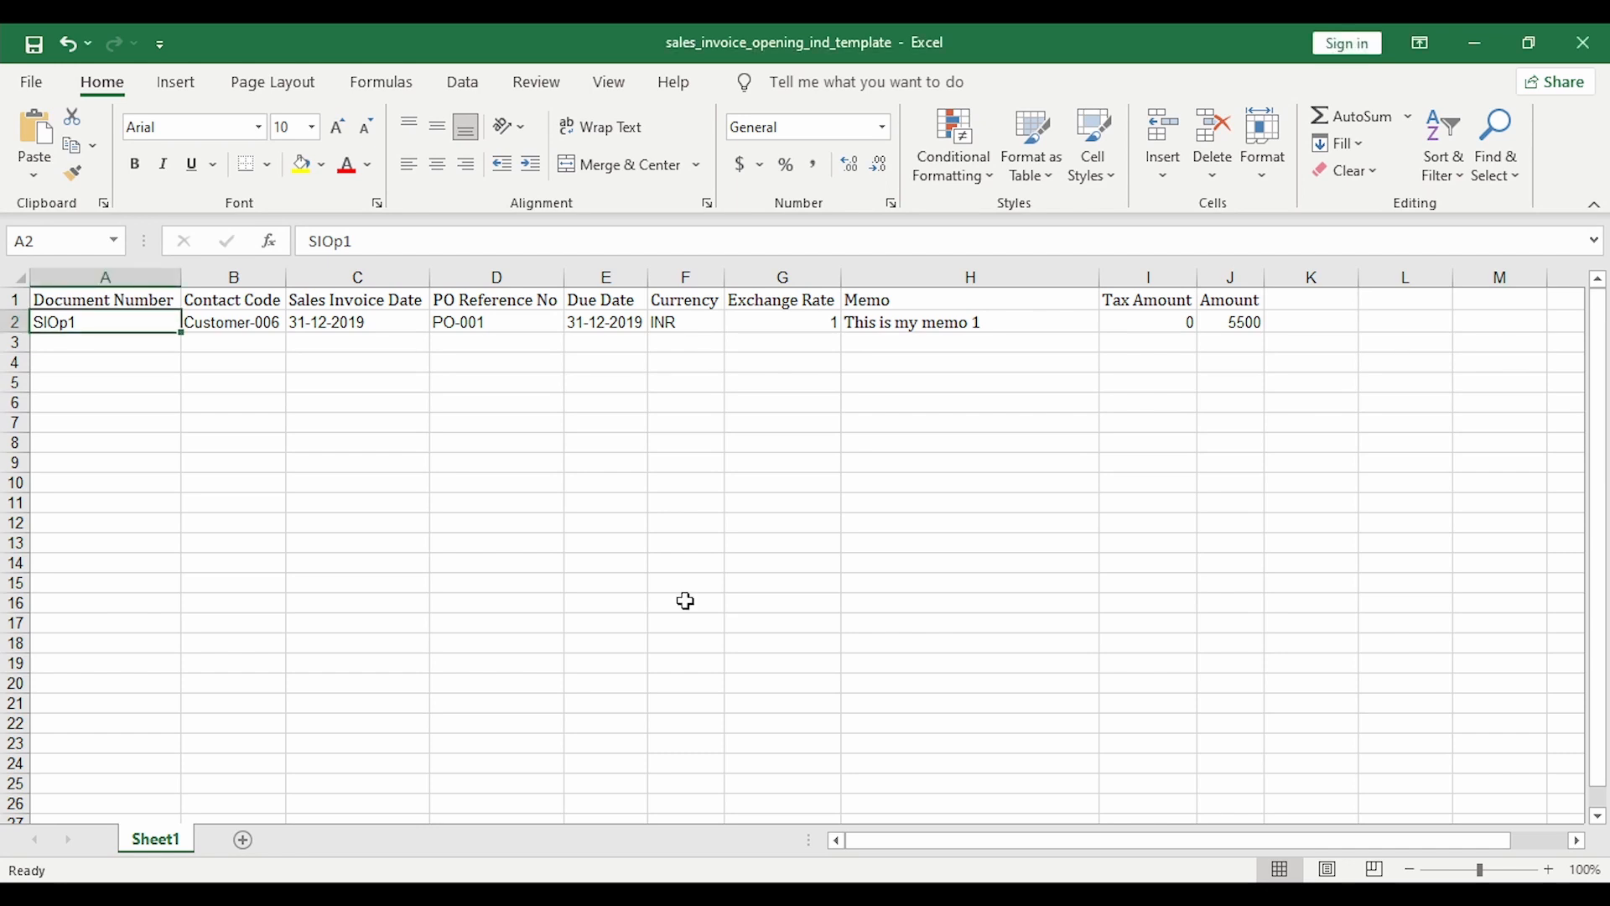
Examine the columns of the sample invoice row in sales_invoice_opening_ind_template in Excel, from document number to currency
{"action": "key", "text": "Right"}
{"action": "key", "text": "Right"}
{"action": "key", "text": "Right"}
{"action": "key", "text": "Right"}
{"action": "key", "text": "Right"}
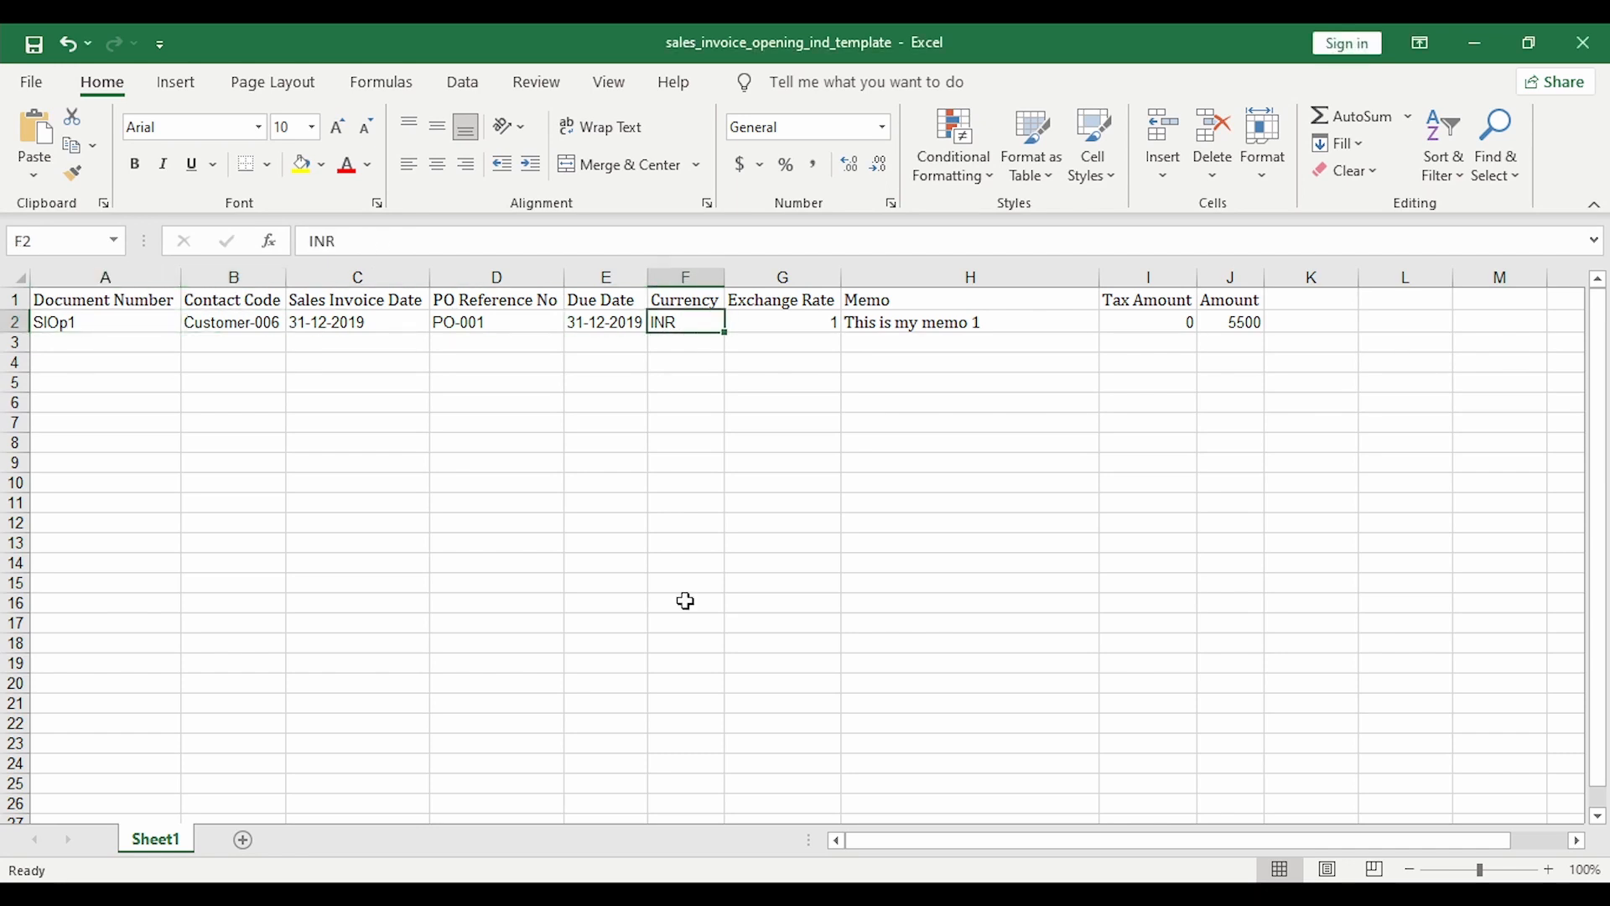
{"action": "key", "text": "Left"}
{"action": "key", "text": "Left"}
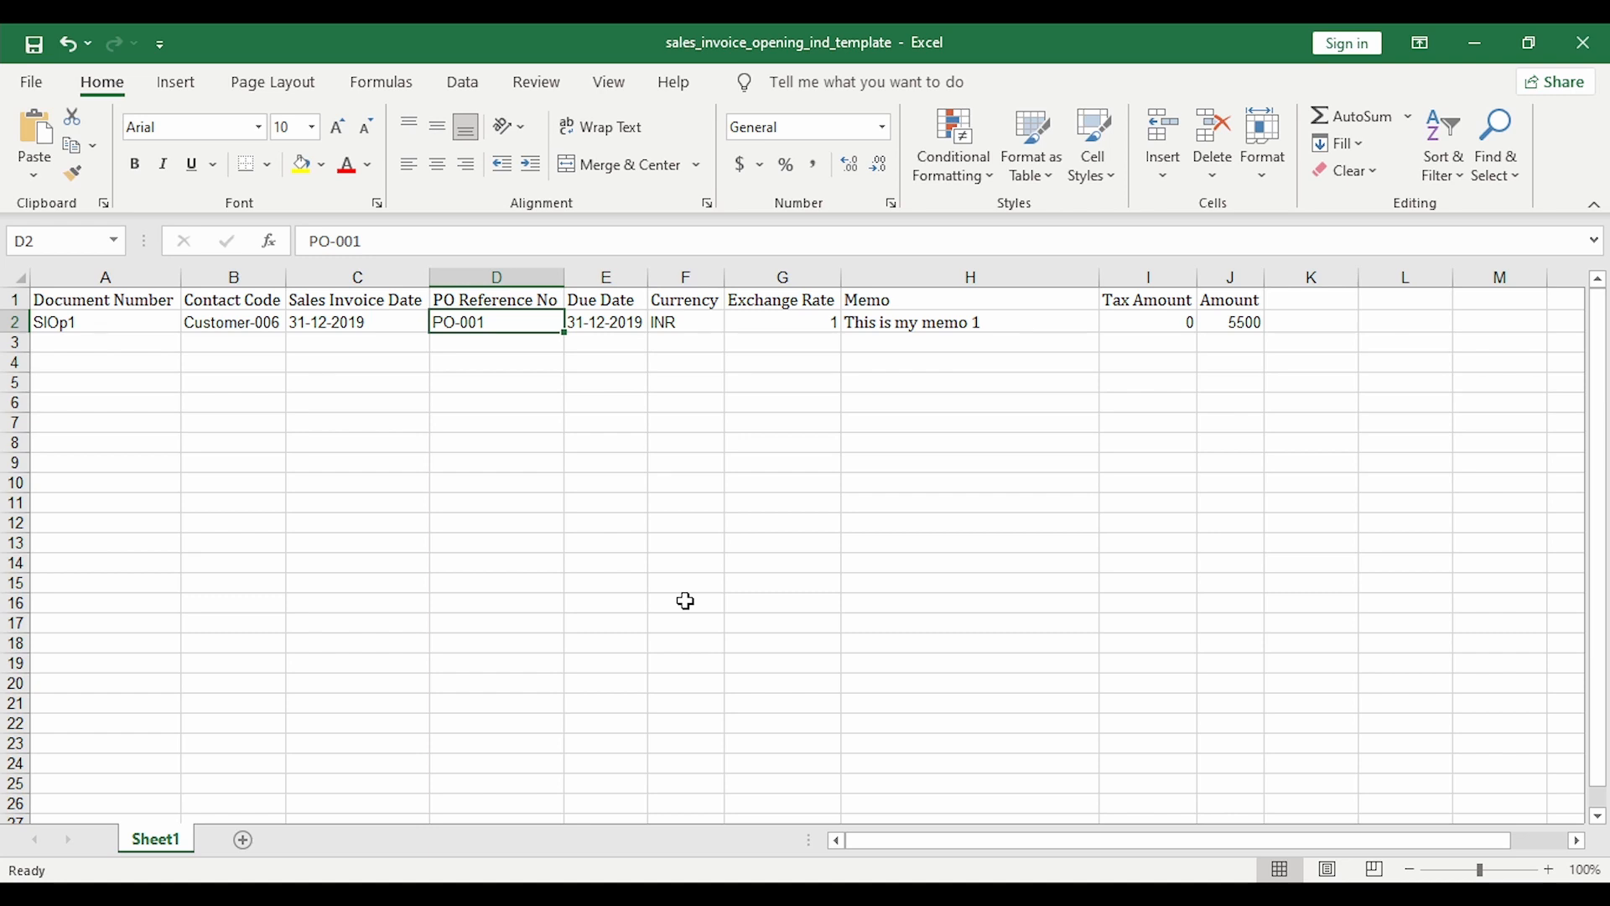
{"action": "key", "text": "Left"}
{"action": "key", "text": "Left"}
{"action": "key", "text": "Left"}
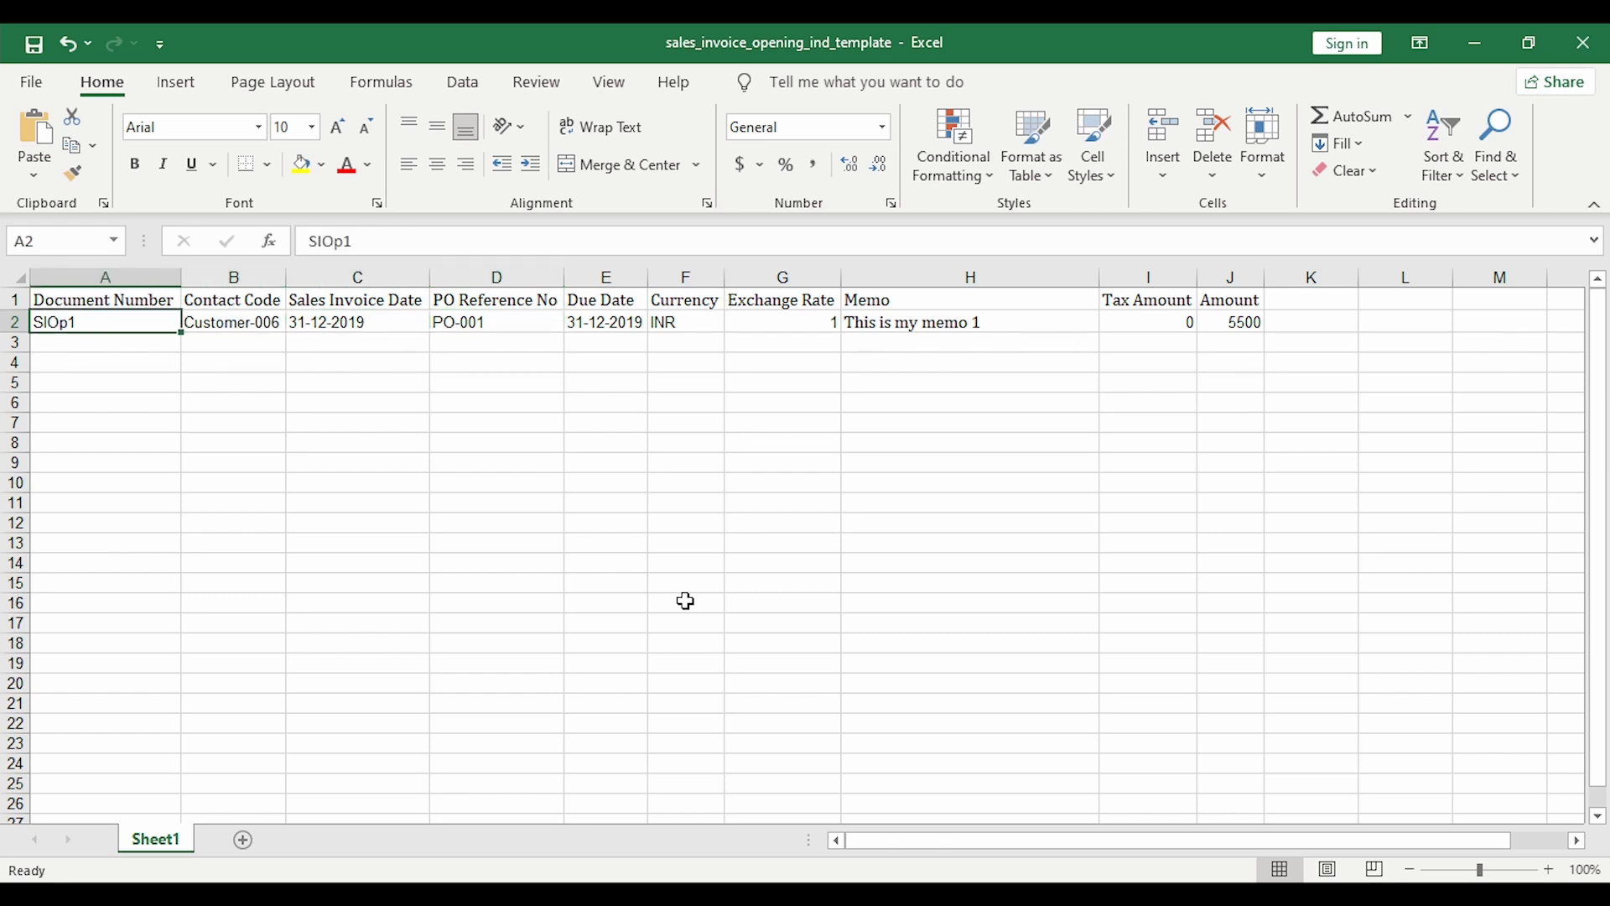
{"action": "key", "text": "Right"}
{"action": "key", "text": "Right"}
{"action": "key", "text": "Right"}
{"action": "key", "text": "Right"}
{"action": "key", "text": "Right"}
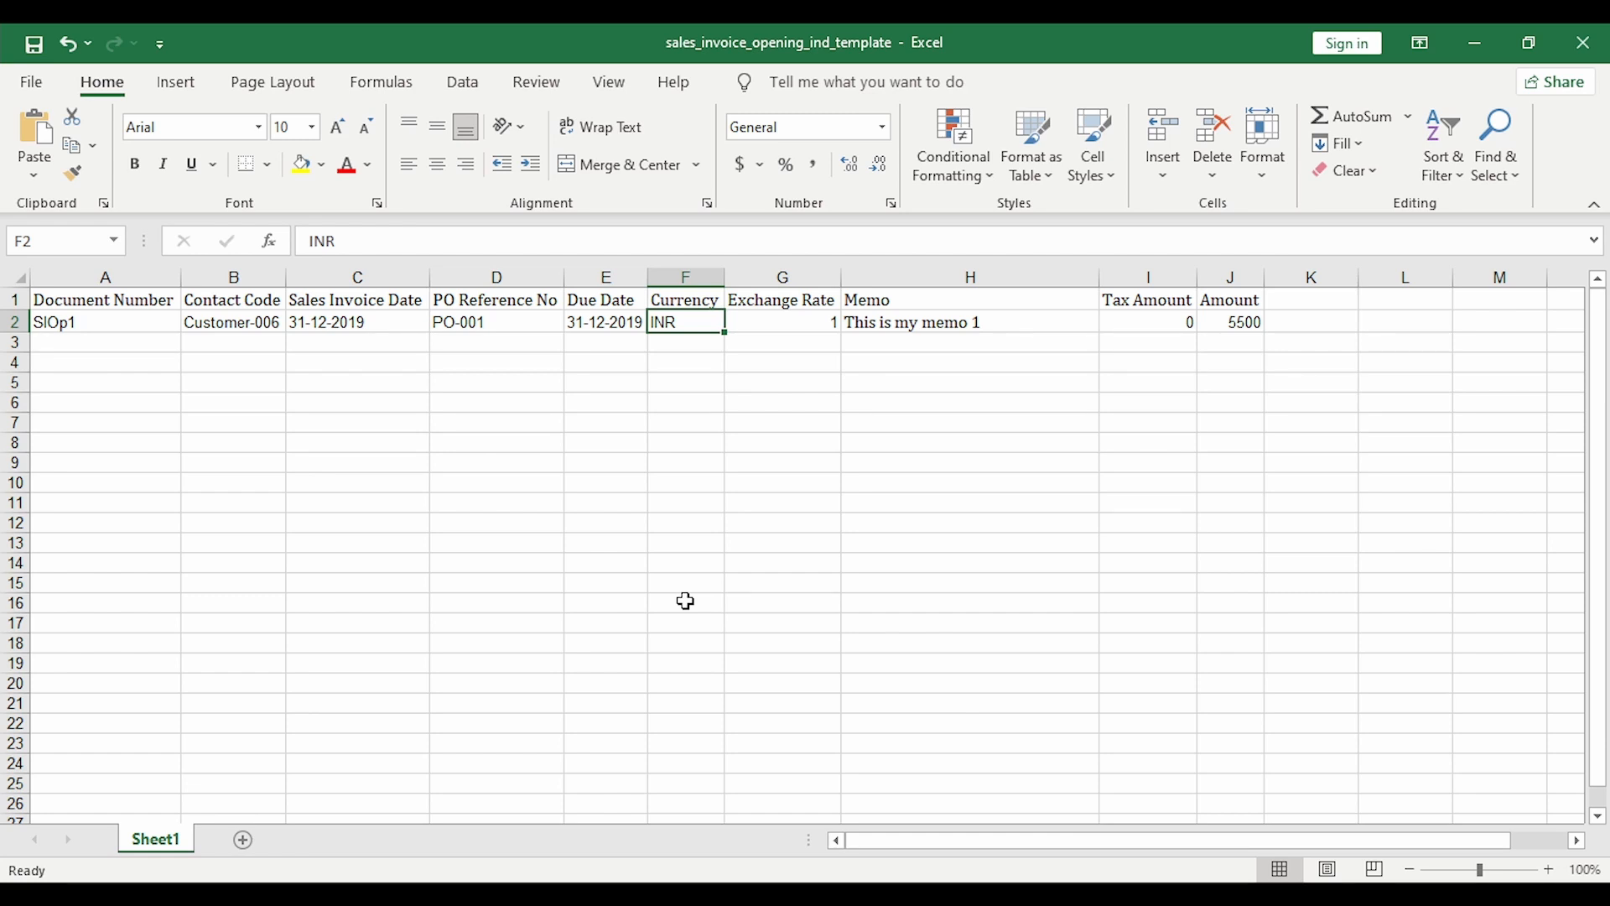
Switch back to Deskera Books, upload sales_invoice_opening_ind_template.xlsx to the sales invoice opening import and proceed to header mapping
{"action": "key", "text": "alt+Tab"}
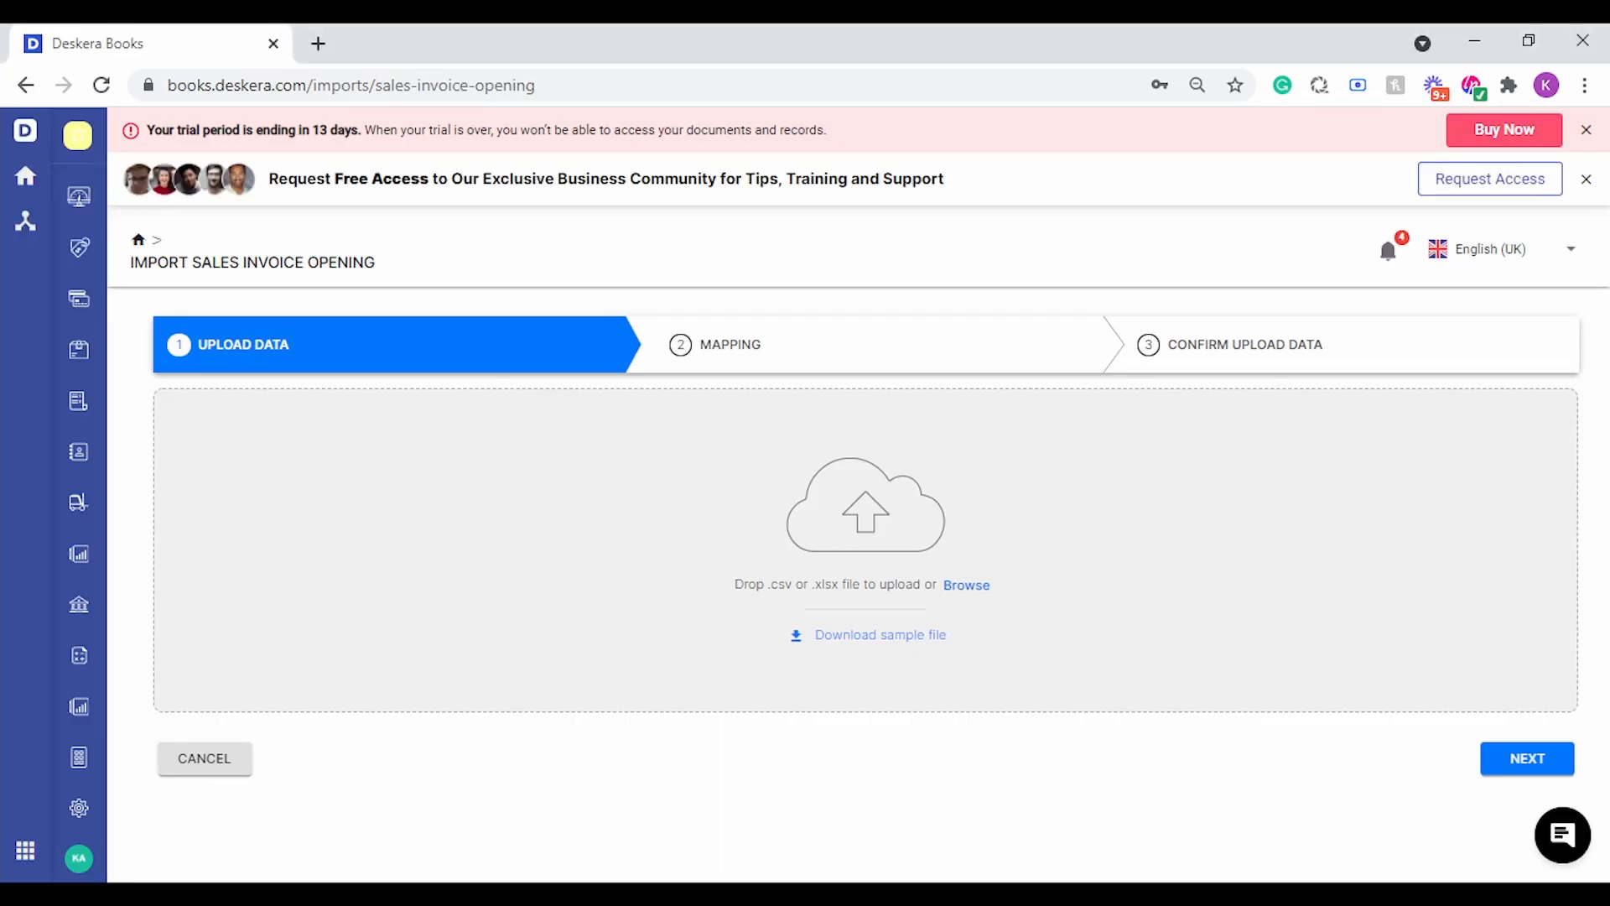
{"action": "left_click", "coordinate": [971, 599]}
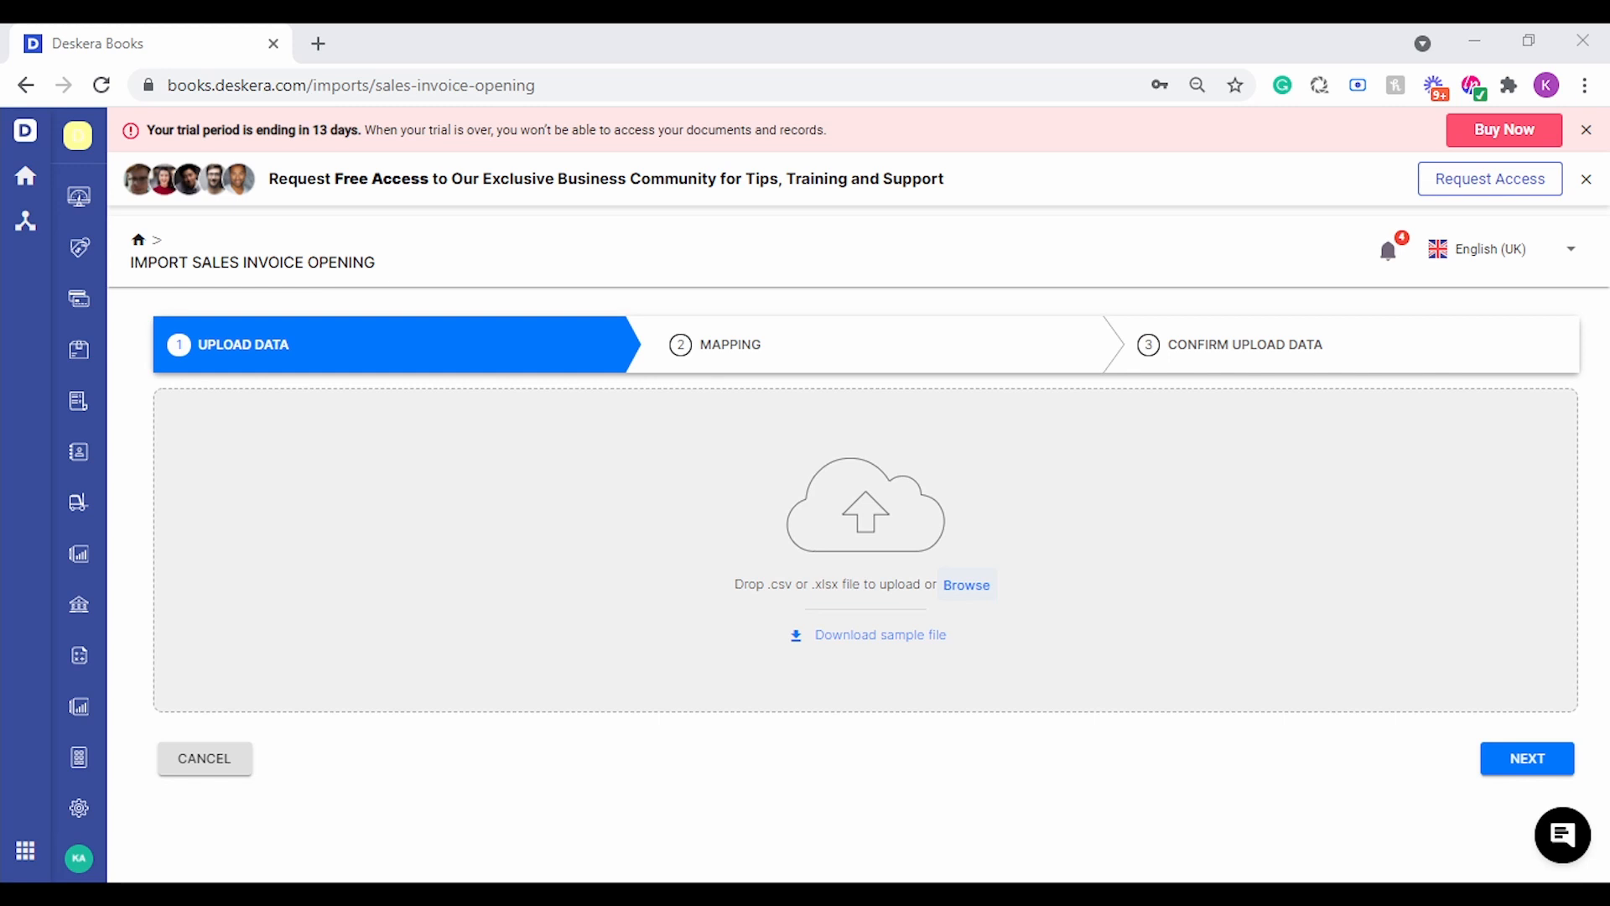
{"action": "double_click", "coordinate": [439, 195]}
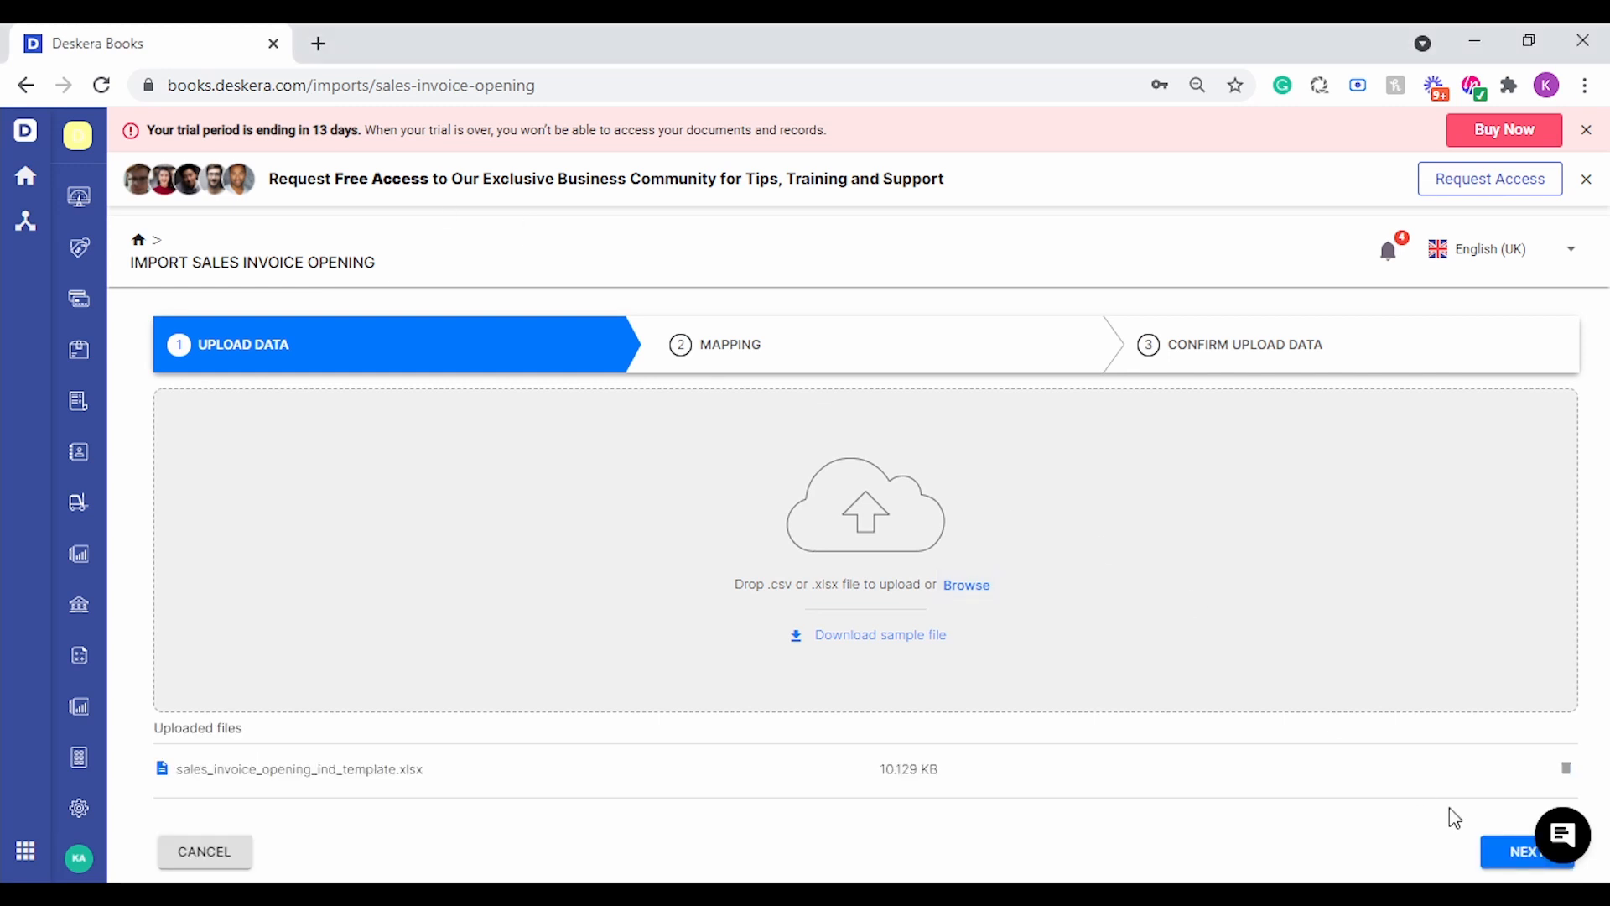
{"action": "left_click", "coordinate": [1494, 864]}
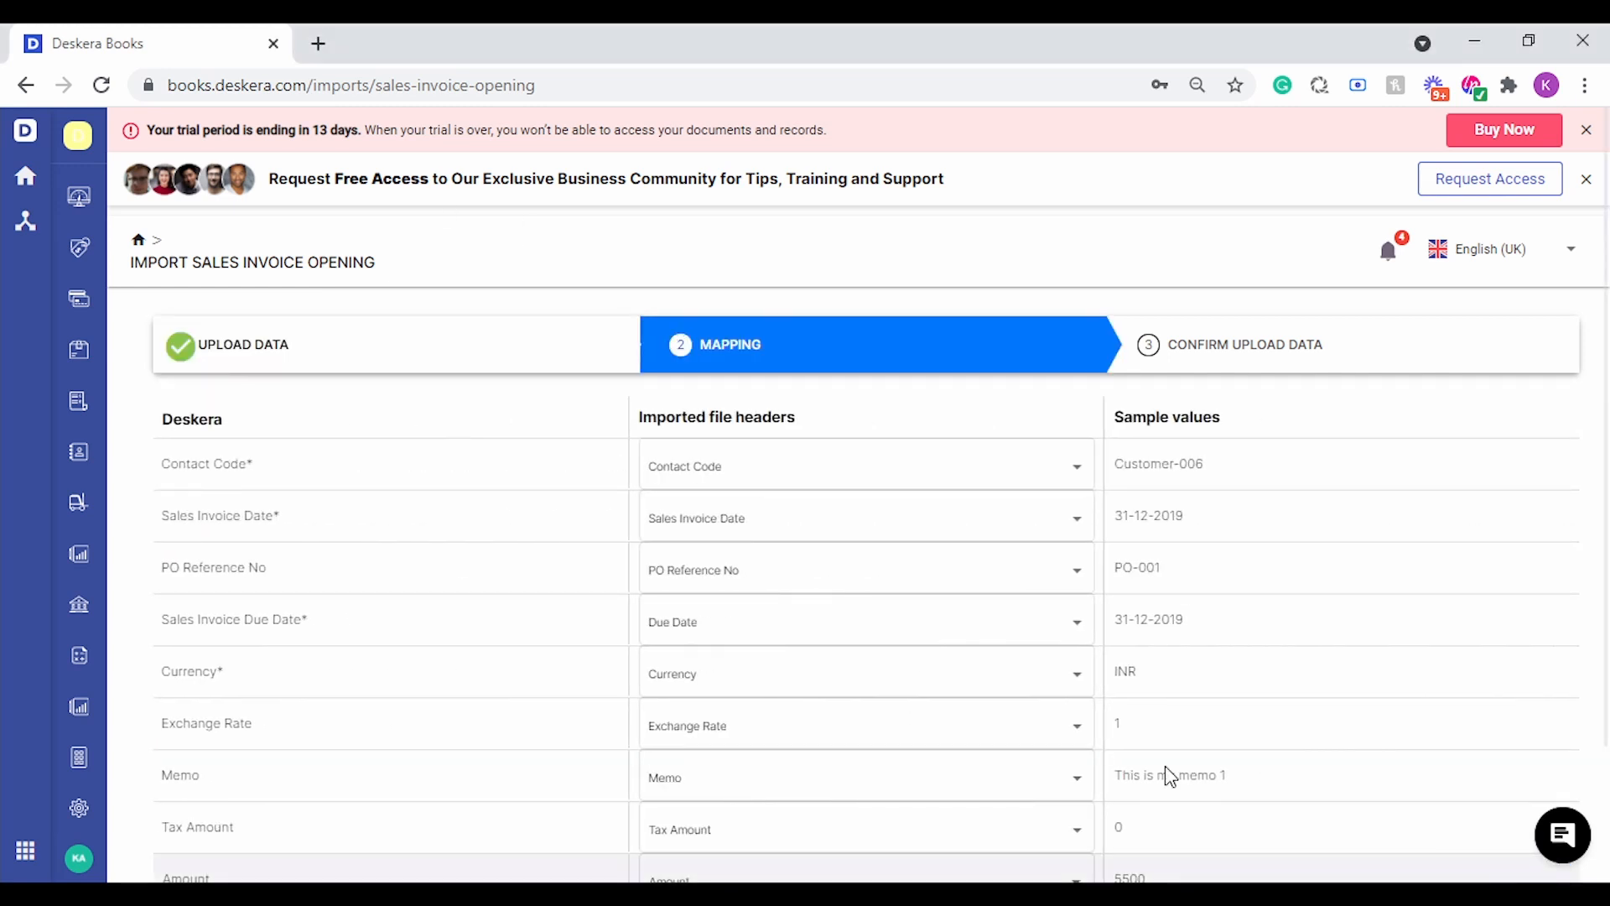
Accept the matched headers and confirm the opening sales invoice import of SIOp1 for Customer-006
{"action": "scroll", "coordinate": [906, 657], "scroll_direction": "down", "scroll_amount": 2}
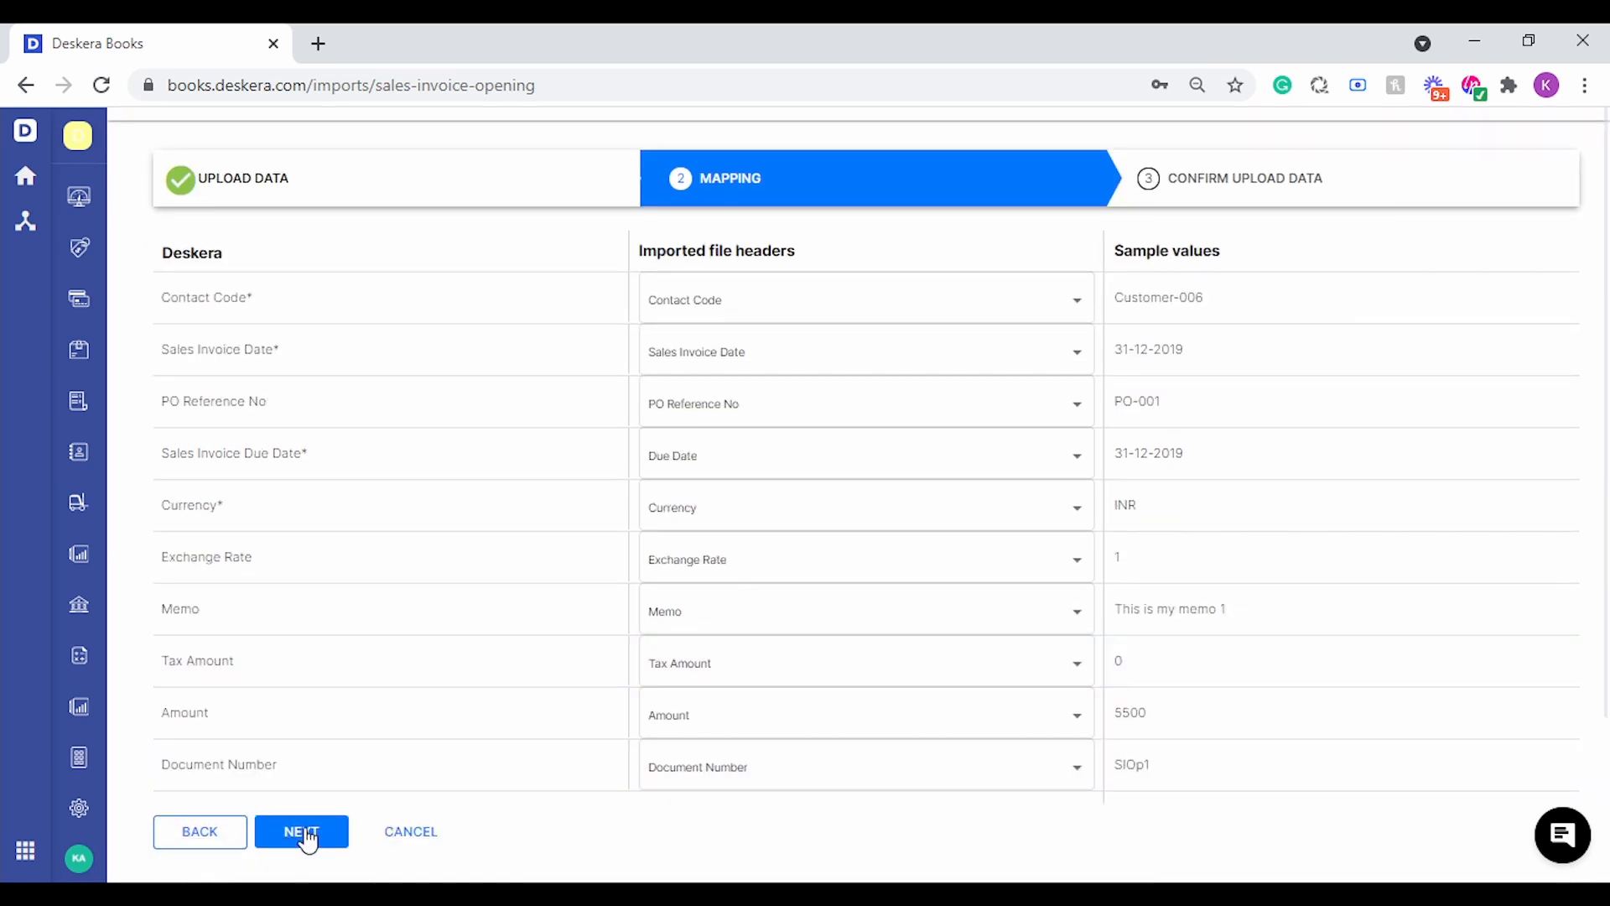
{"action": "left_click", "coordinate": [305, 835]}
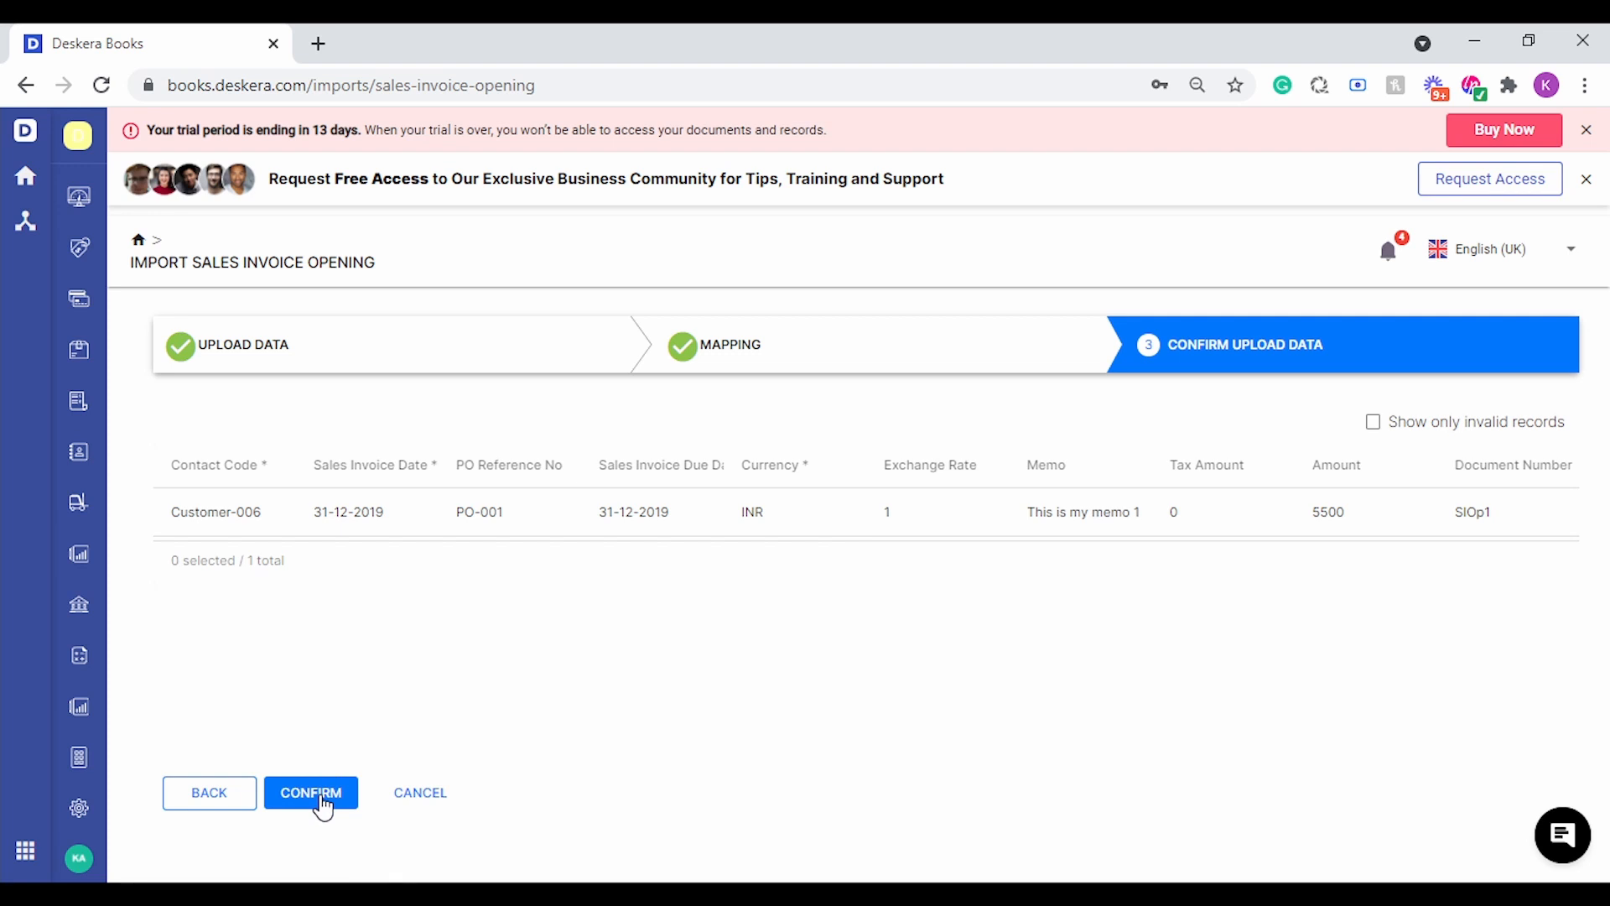
{"action": "left_click", "coordinate": [323, 807]}
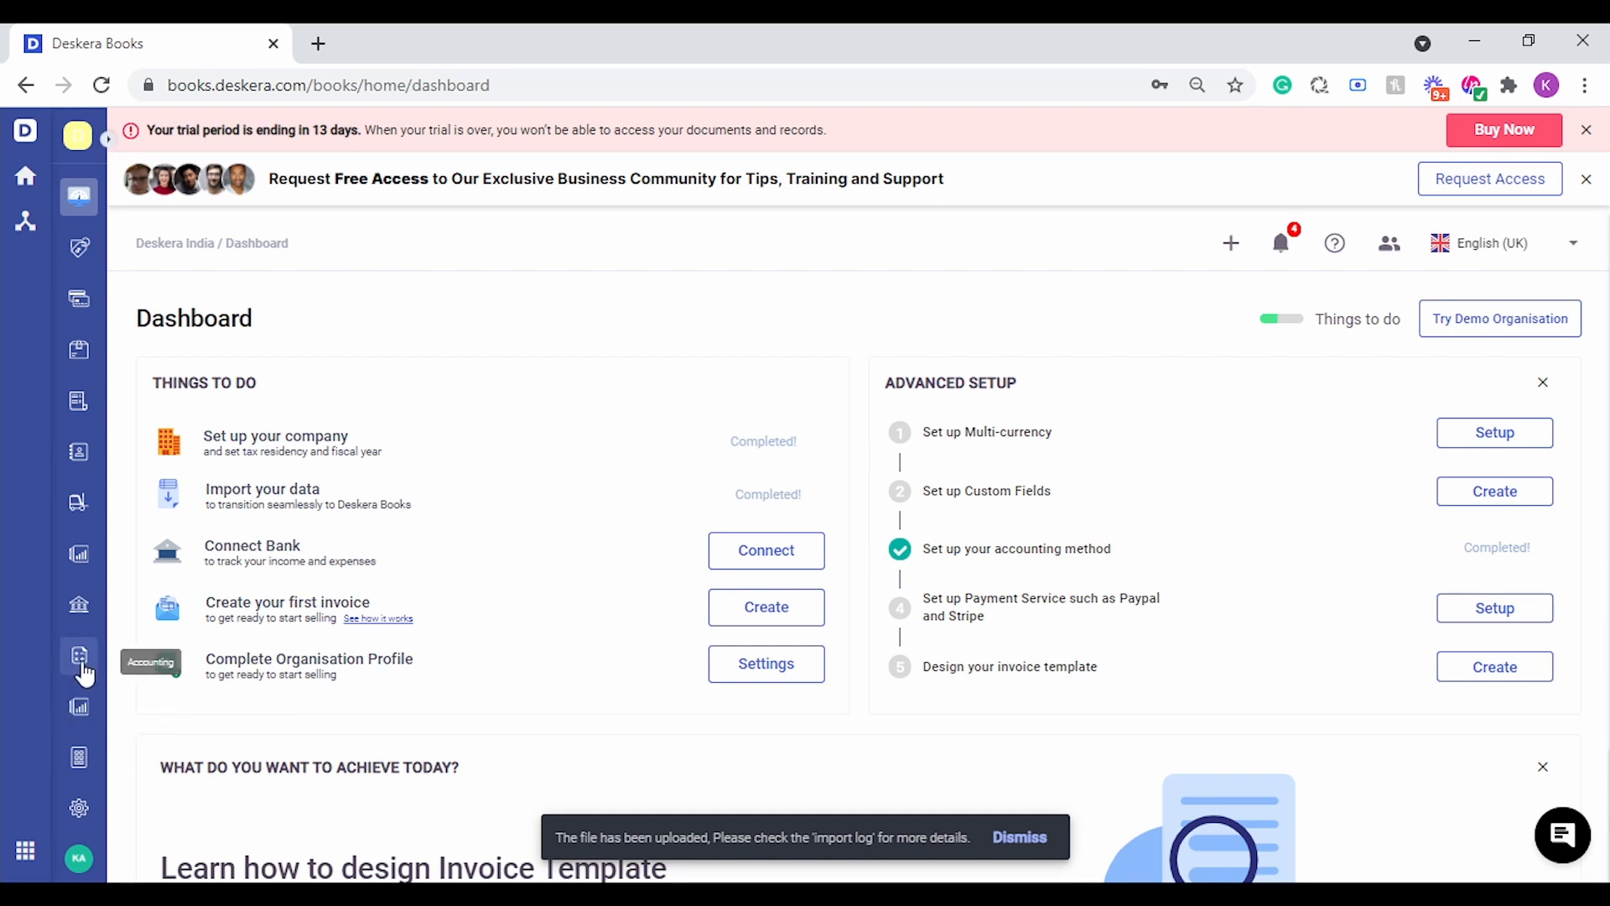
Return to the contacts' opening balances and check the opening invoice amount of Customer-006
{"action": "left_click", "coordinate": [79, 658]}
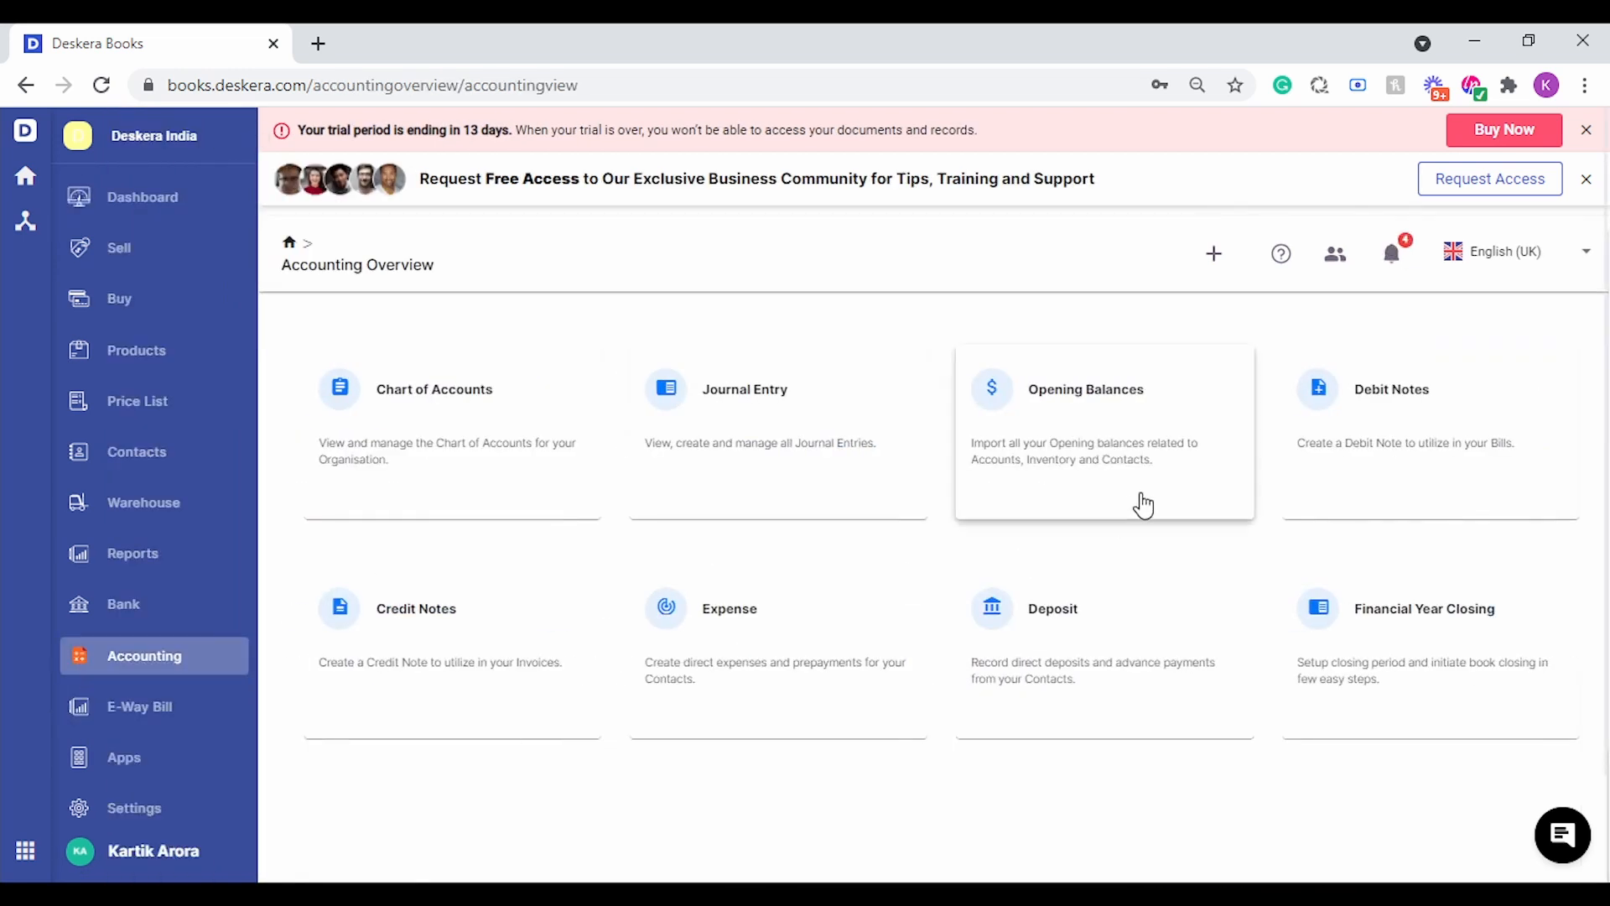
{"action": "left_click", "coordinate": [1166, 467]}
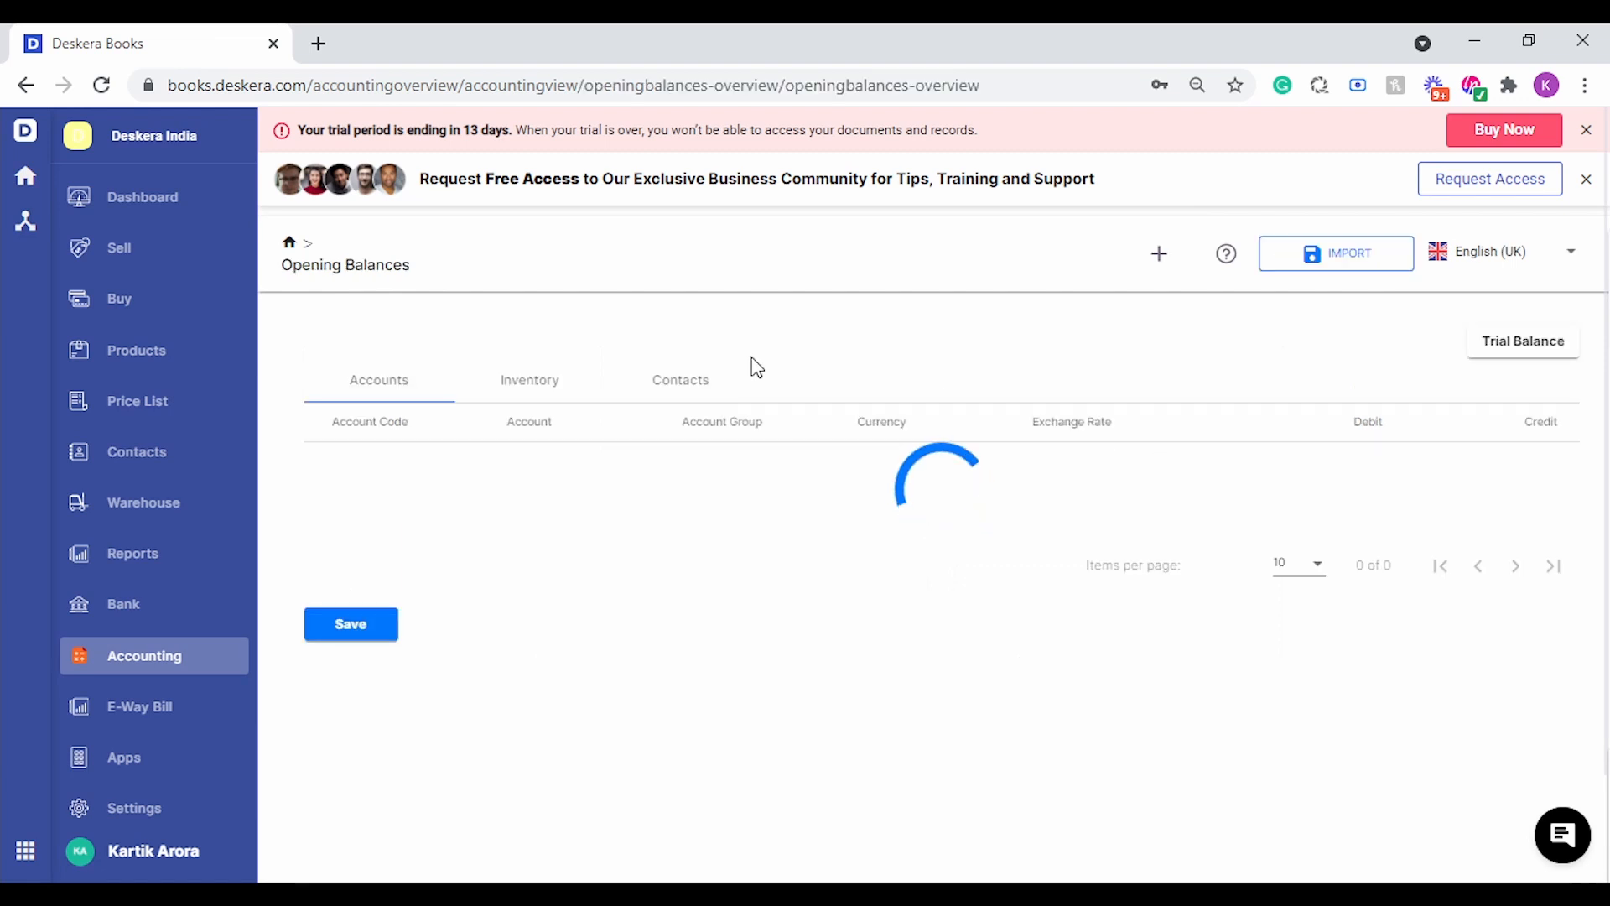
{"action": "left_click", "coordinate": [662, 388]}
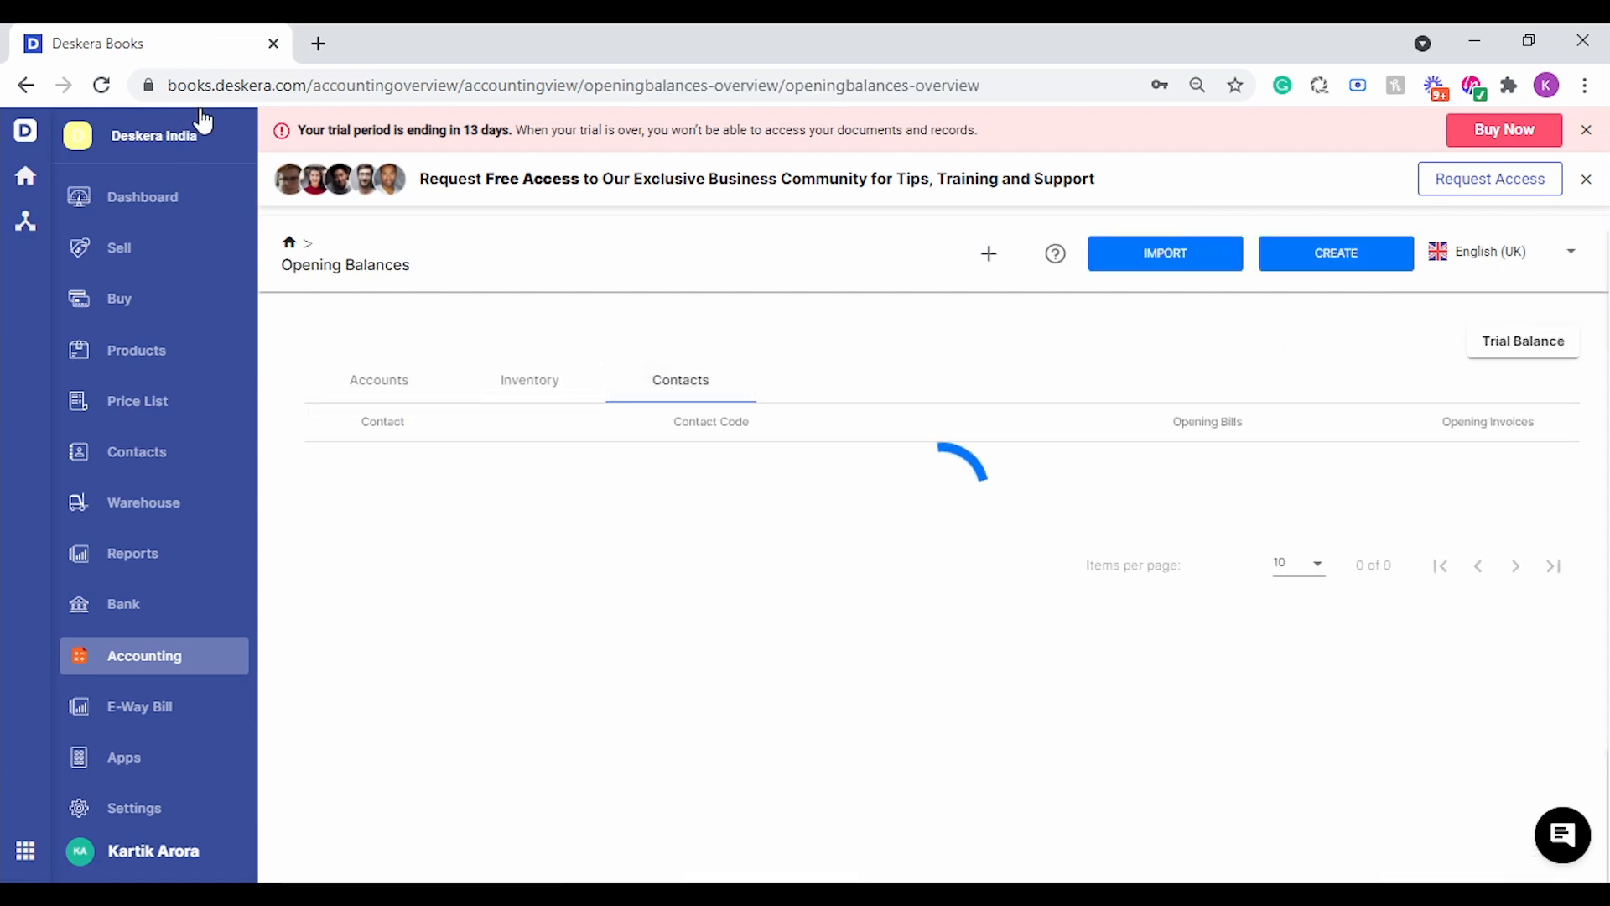
{"action": "left_click", "coordinate": [256, 138]}
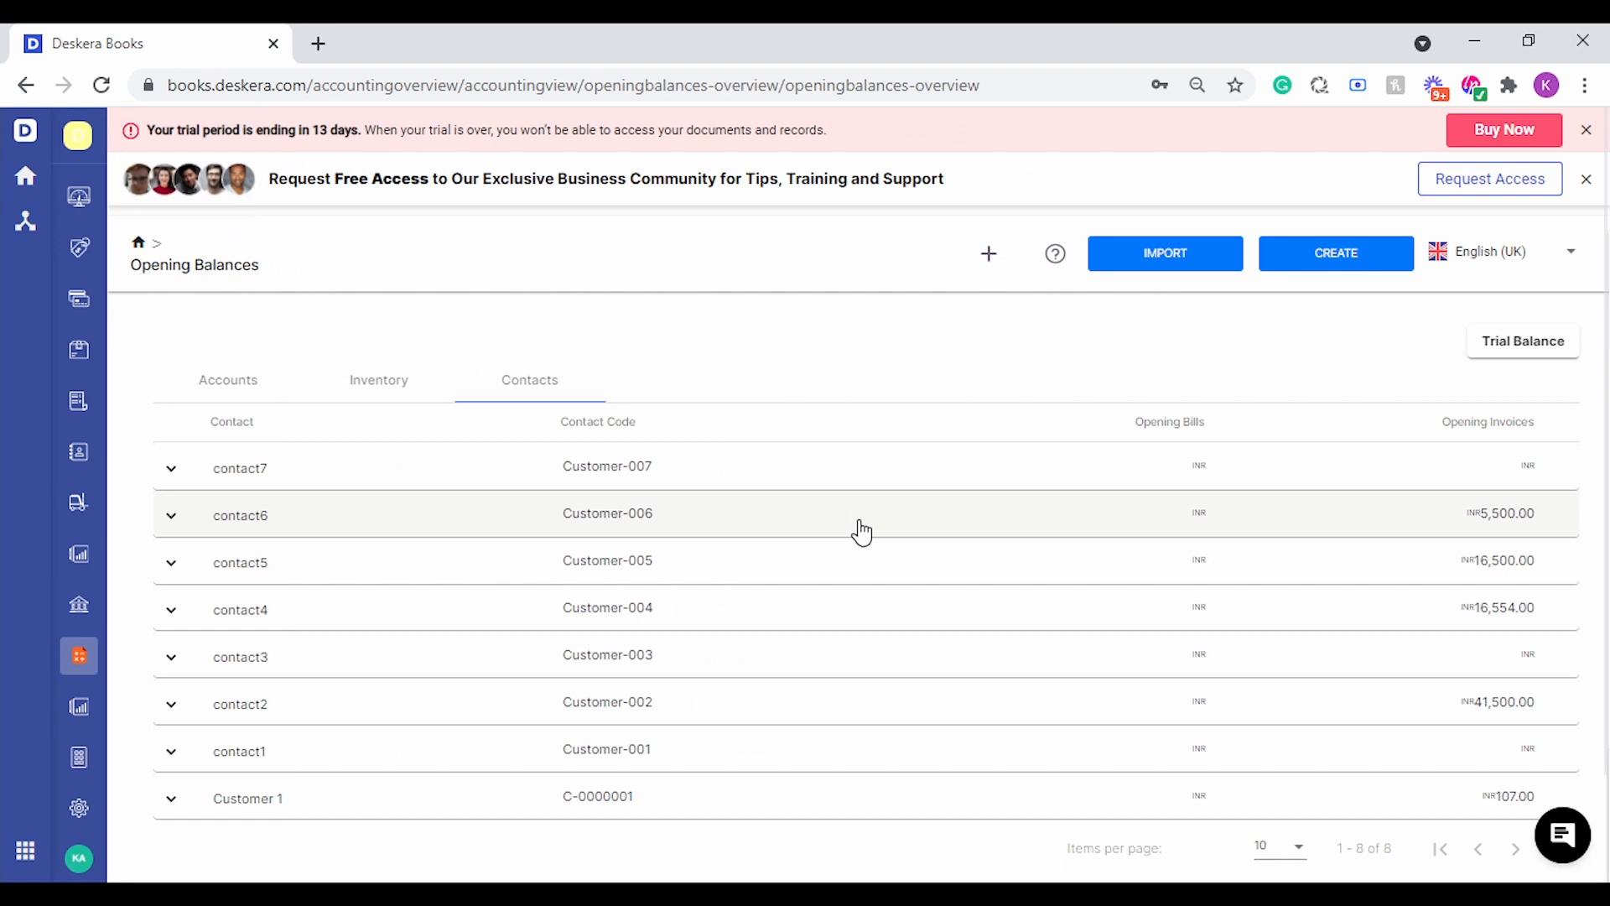